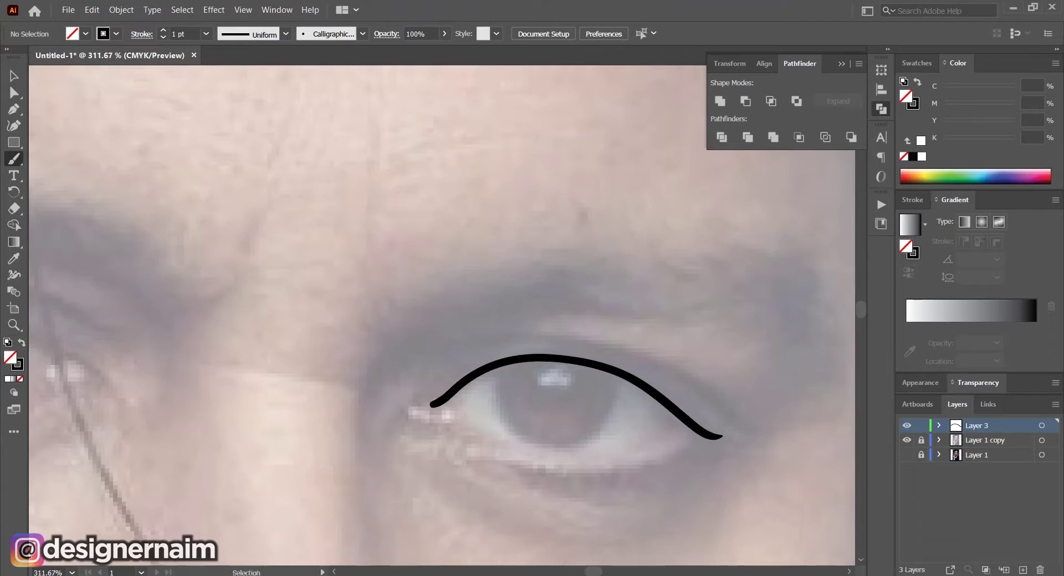
Paint the lower lid, inner corner and upper crease of the eye on the photo's right side with tapered 1 pt black strokes
{"action": "scroll", "coordinate": [562, 421], "scroll_direction": "down", "scroll_amount": 6}
{"action": "scroll", "coordinate": [654, 476], "scroll_direction": "up", "scroll_amount": 6}
{"action": "mouse_move", "coordinate": [620, 362]}
{"action": "left_mouse_down"}
{"action": "mouse_move", "coordinate": [492, 393]}
{"action": "mouse_move", "coordinate": [383, 327]}
{"action": "left_mouse_up"}
{"action": "scroll", "coordinate": [439, 352], "scroll_direction": "down", "scroll_amount": 4}
{"action": "scroll", "coordinate": [421, 377], "scroll_direction": "up", "scroll_amount": 3}
{"action": "left_click_drag", "start_coordinate": [478, 352], "coordinate": [537, 344]}
{"action": "scroll", "coordinate": [532, 343], "scroll_direction": "down", "scroll_amount": 5}
{"action": "scroll", "coordinate": [720, 254], "scroll_direction": "up", "scroll_amount": 5}
{"action": "scroll", "coordinate": [605, 438], "scroll_direction": "down", "scroll_amount": 2}
{"action": "left_click_drag", "start_coordinate": [369, 379], "coordinate": [580, 431]}
{"action": "scroll", "coordinate": [579, 427], "scroll_direction": "down", "scroll_amount": 4}
Draw the right eyebrow over the traced eye as jagged Pencil shapes with black fill and no stroke
{"action": "key", "text": "n"}
{"action": "scroll", "coordinate": [459, 382], "scroll_direction": "up", "scroll_amount": 5}
{"action": "mouse_move", "coordinate": [391, 358]}
{"action": "left_mouse_down"}
{"action": "mouse_move", "coordinate": [429, 374]}
{"action": "mouse_move", "coordinate": [570, 340]}
{"action": "mouse_move", "coordinate": [427, 345]}
{"action": "mouse_move", "coordinate": [391, 359]}
{"action": "left_mouse_up"}
{"action": "scroll", "coordinate": [465, 362], "scroll_direction": "down", "scroll_amount": 3}
{"action": "key", "text": "shift+x"}
{"action": "scroll", "coordinate": [582, 351], "scroll_direction": "up", "scroll_amount": 4}
{"action": "left_click_drag", "start_coordinate": [515, 341], "coordinate": [495, 349]}
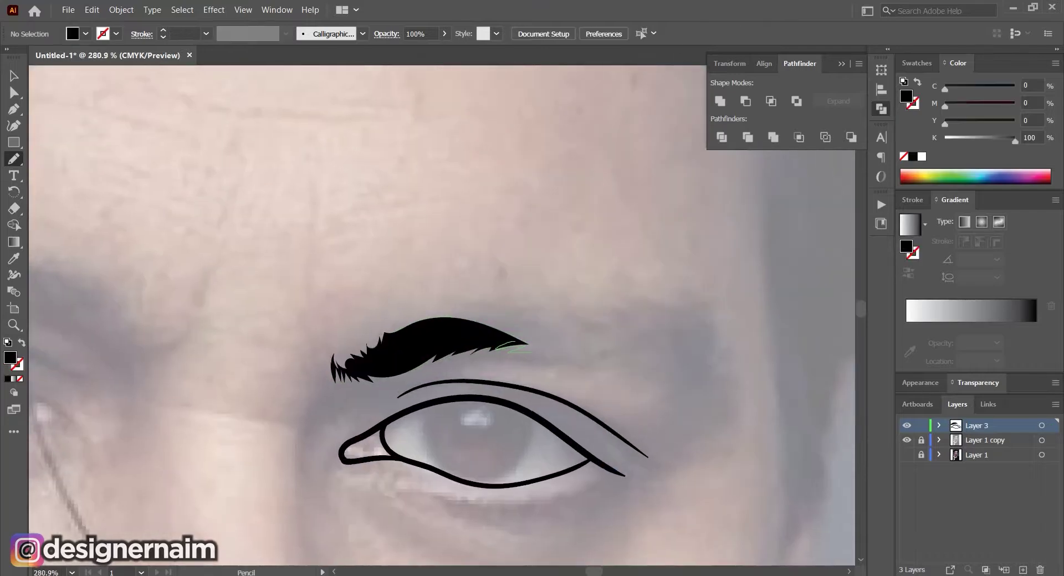
{"action": "left_click_drag", "start_coordinate": [533, 313], "coordinate": [515, 341]}
{"action": "scroll", "coordinate": [534, 352], "scroll_direction": "down", "scroll_amount": 5}
{"action": "scroll", "coordinate": [410, 338], "scroll_direction": "up", "scroll_amount": 4}
{"action": "left_click_drag", "start_coordinate": [500, 409], "coordinate": [388, 330]}
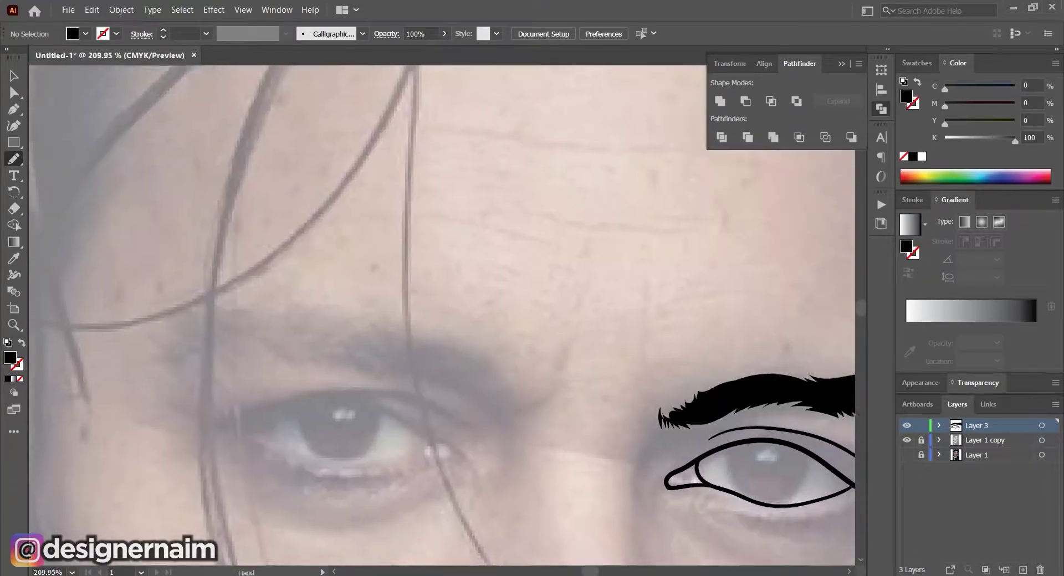
Draw the inner half of the left eyebrow as a black-filled Pencil shape with spiky hair ends
{"action": "key", "text": "ctrl+shift+a"}
{"action": "left_click_drag", "start_coordinate": [429, 385], "coordinate": [499, 413]}
{"action": "scroll", "coordinate": [433, 408], "scroll_direction": "up", "scroll_amount": 2}
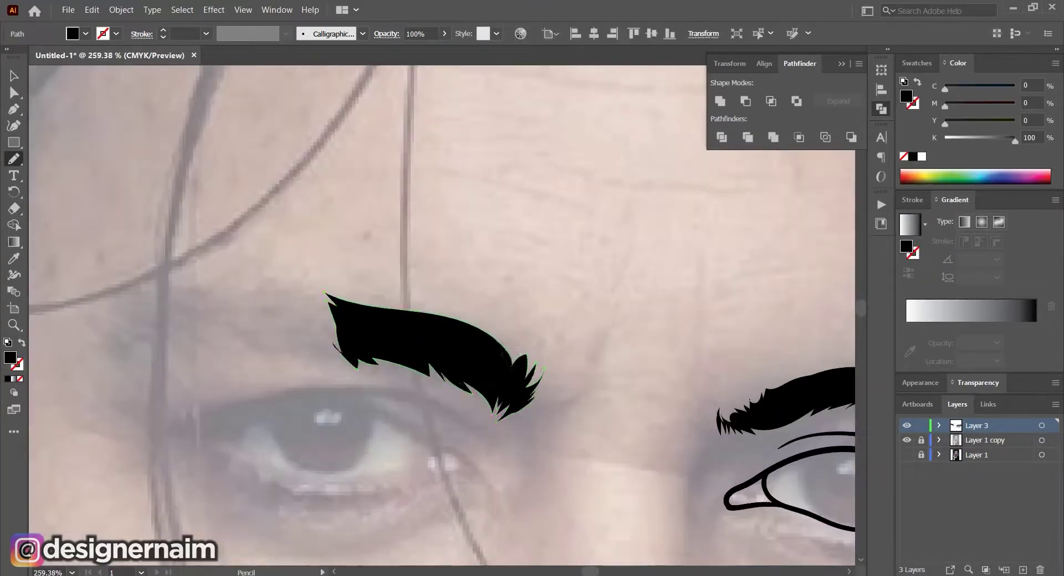
Try to extend the left eyebrow outward with a jagged Pencil outline and undo it
{"action": "key", "text": "ctrl+shift+a"}
{"action": "scroll", "coordinate": [498, 376], "scroll_direction": "down", "scroll_amount": 4}
{"action": "scroll", "coordinate": [444, 366], "scroll_direction": "up", "scroll_amount": 3}
{"action": "left_click_drag", "start_coordinate": [521, 361], "coordinate": [475, 368]}
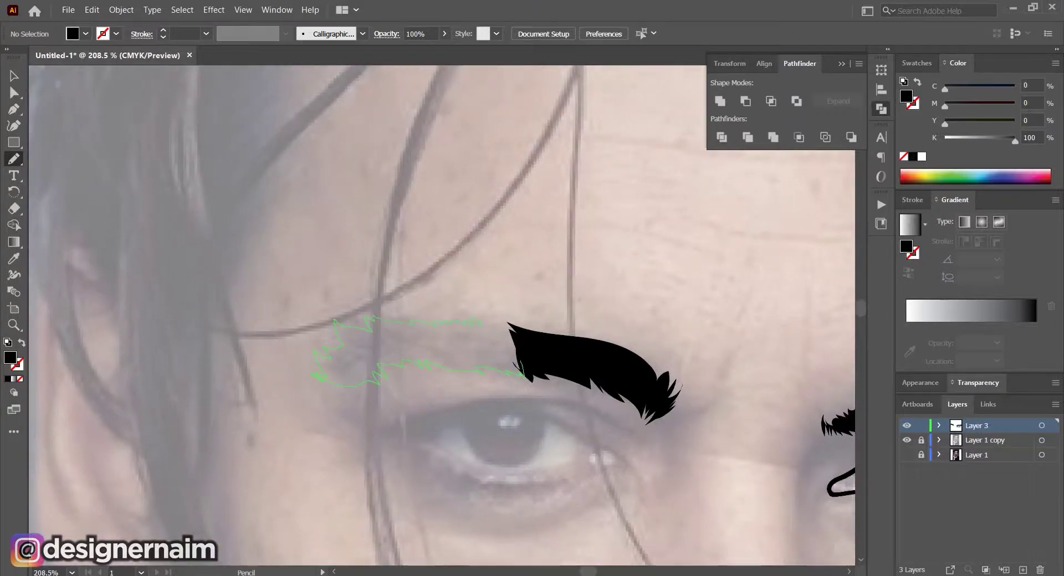
{"action": "left_click_drag", "start_coordinate": [475, 323], "coordinate": [521, 361]}
{"action": "scroll", "coordinate": [511, 387], "scroll_direction": "down", "scroll_amount": 4}
{"action": "key", "text": "ctrl+z"}
Try redrawing the outer half of the left eyebrow with hair-like jagged edges
{"action": "scroll", "coordinate": [461, 379], "scroll_direction": "up", "scroll_amount": 3}
{"action": "left_click_drag", "start_coordinate": [609, 367], "coordinate": [546, 352]}
{"action": "left_click_drag", "start_coordinate": [538, 396], "coordinate": [609, 370]}
{"action": "scroll", "coordinate": [582, 377], "scroll_direction": "down", "scroll_amount": 5}
{"action": "key", "text": "ctrl+z"}
{"action": "scroll", "coordinate": [496, 348], "scroll_direction": "up", "scroll_amount": 4}
{"action": "left_click_drag", "start_coordinate": [632, 404], "coordinate": [553, 407]}
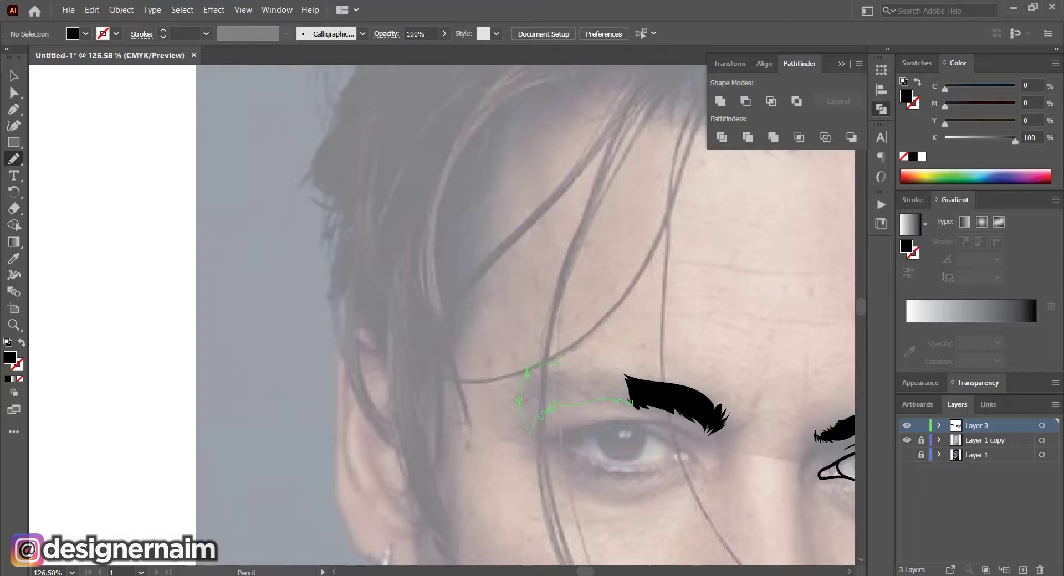
{"action": "left_click_drag", "start_coordinate": [563, 361], "coordinate": [632, 384]}
Switch the visibility of the two reference photo layers, Layer 1 copy and Layer 1, to view the photo unfaded
{"action": "scroll", "coordinate": [646, 419], "scroll_direction": "down", "scroll_amount": 6}
{"action": "key", "text": "v"}
{"action": "left_click", "coordinate": [906, 441]}
{"action": "left_click", "coordinate": [907, 455]}
Delete the drawn eyebrow shapes on both sides, keeping the traced eye lines
{"action": "scroll", "coordinate": [633, 426], "scroll_direction": "up", "scroll_amount": 4}
{"action": "key", "text": "ctrl+a"}
{"action": "left_click", "coordinate": [615, 398], "text": "shift"}
{"action": "left_click", "coordinate": [435, 380]}
{"action": "left_click", "coordinate": [606, 398], "text": "shift"}
{"action": "key", "text": "Delete"}
Draw the whole left eyebrow as one black-filled Pencil shape with jagged hair edges
{"action": "scroll", "coordinate": [488, 389], "scroll_direction": "up", "scroll_amount": 5}
{"action": "key", "text": "n"}
{"action": "left_click_drag", "start_coordinate": [488, 389], "coordinate": [469, 354]}
{"action": "left_click_drag", "start_coordinate": [190, 348], "coordinate": [221, 370]}
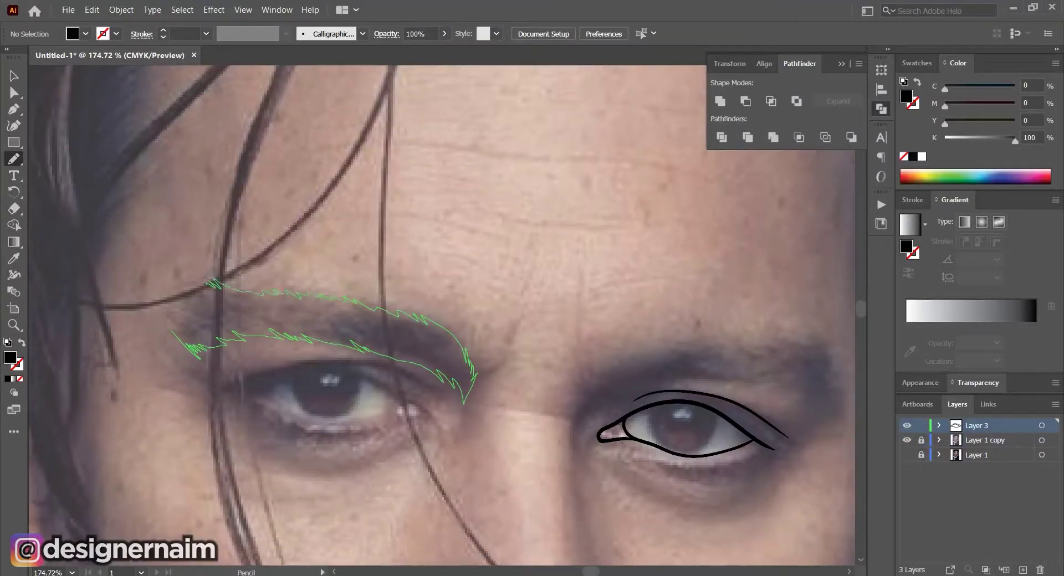
{"action": "left_click_drag", "start_coordinate": [187, 347], "coordinate": [182, 355]}
{"action": "scroll", "coordinate": [516, 355], "scroll_direction": "down", "scroll_amount": 4}
Draw the whole right eyebrow above the traced eye as a jagged black-filled Pencil shape
{"action": "scroll", "coordinate": [609, 370], "scroll_direction": "up", "scroll_amount": 5}
{"action": "left_click_drag", "start_coordinate": [608, 371], "coordinate": [619, 363]}
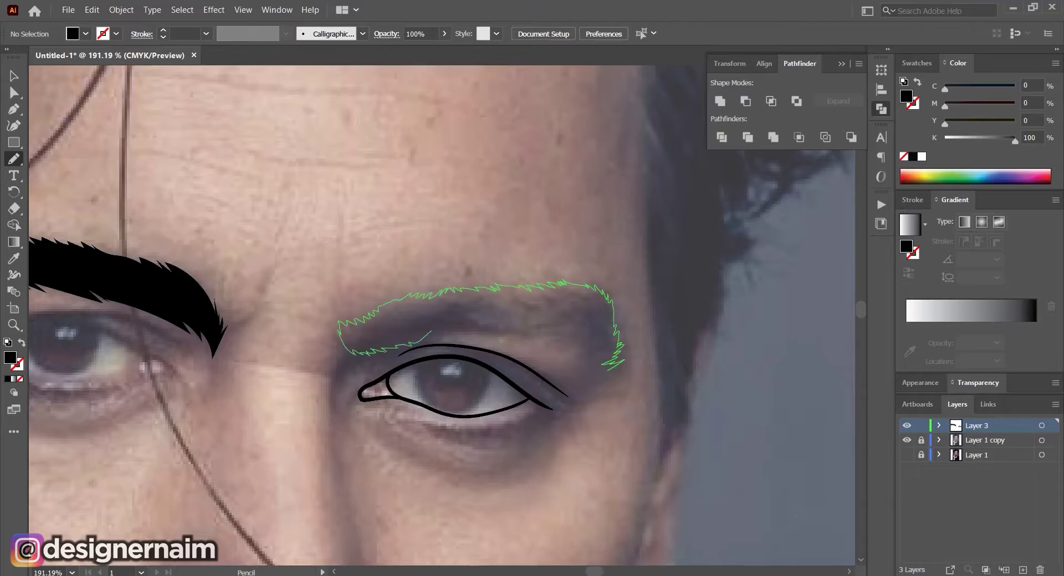
{"action": "left_click_drag", "start_coordinate": [592, 377], "coordinate": [608, 371]}
{"action": "scroll", "coordinate": [663, 247], "scroll_direction": "down", "scroll_amount": 11}
Paint the nostrils, the underside of the nose and both nose wings with tapered black Paintbrush strokes
{"action": "scroll", "coordinate": [517, 364], "scroll_direction": "up", "scroll_amount": 15}
{"action": "key", "text": "b"}
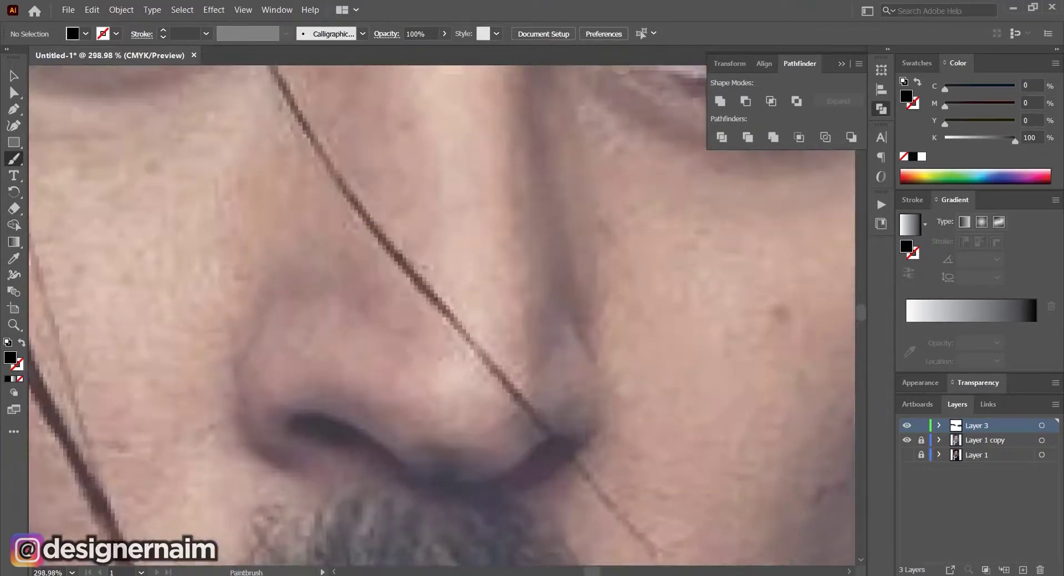
{"action": "left_click_drag", "start_coordinate": [554, 443], "coordinate": [596, 433]}
{"action": "left_click_drag", "start_coordinate": [493, 480], "coordinate": [620, 431]}
{"action": "mouse_move", "coordinate": [620, 431]}
{"action": "left_mouse_down"}
{"action": "mouse_move", "coordinate": [586, 464]}
{"action": "mouse_move", "coordinate": [675, 425]}
{"action": "left_mouse_up"}
{"action": "left_click_drag", "start_coordinate": [685, 453], "coordinate": [723, 317]}
{"action": "mouse_move", "coordinate": [546, 452]}
{"action": "left_mouse_down"}
{"action": "mouse_move", "coordinate": [483, 400]}
{"action": "mouse_move", "coordinate": [431, 406]}
{"action": "left_mouse_up"}
{"action": "left_click_drag", "start_coordinate": [487, 410], "coordinate": [492, 420]}
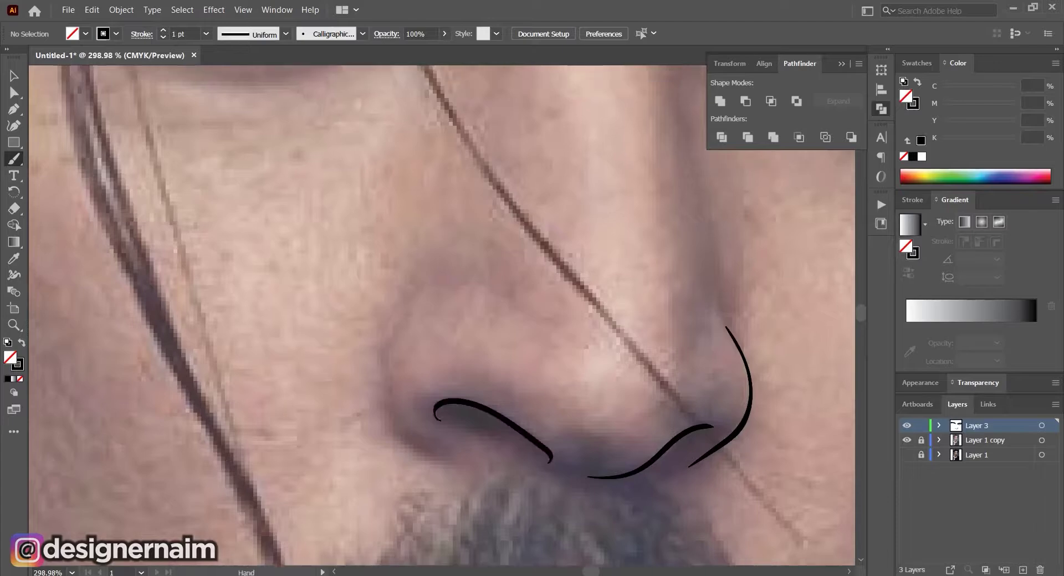
{"action": "mouse_move", "coordinate": [418, 451]}
{"action": "left_mouse_down"}
{"action": "mouse_move", "coordinate": [386, 413]}
{"action": "mouse_move", "coordinate": [419, 296]}
{"action": "left_mouse_up"}
{"action": "scroll", "coordinate": [511, 435], "scroll_direction": "down", "scroll_amount": 9}
Accept the Pencil tool options and draw the left half of the moustache as a spiky shape with black fill and no stroke
{"action": "left_click_drag", "start_coordinate": [510, 471], "coordinate": [507, 266]}
{"action": "scroll", "coordinate": [502, 332], "scroll_direction": "up", "scroll_amount": 7}
{"action": "scroll", "coordinate": [388, 355], "scroll_direction": "up", "scroll_amount": 2}
{"action": "key", "text": "n"}
{"action": "double_click", "coordinate": [14, 159]}
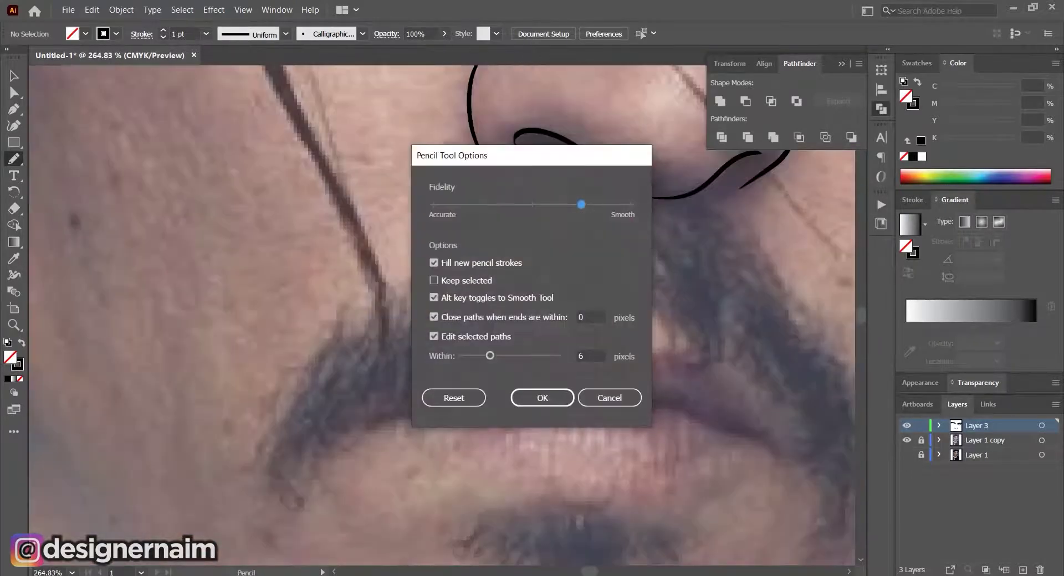
{"action": "left_click", "coordinate": [541, 397]}
{"action": "scroll", "coordinate": [407, 408], "scroll_direction": "down", "scroll_amount": 5}
{"action": "mouse_move", "coordinate": [308, 437]}
{"action": "left_mouse_down"}
{"action": "mouse_move", "coordinate": [370, 343]}
{"action": "mouse_move", "coordinate": [434, 310]}
{"action": "left_mouse_up"}
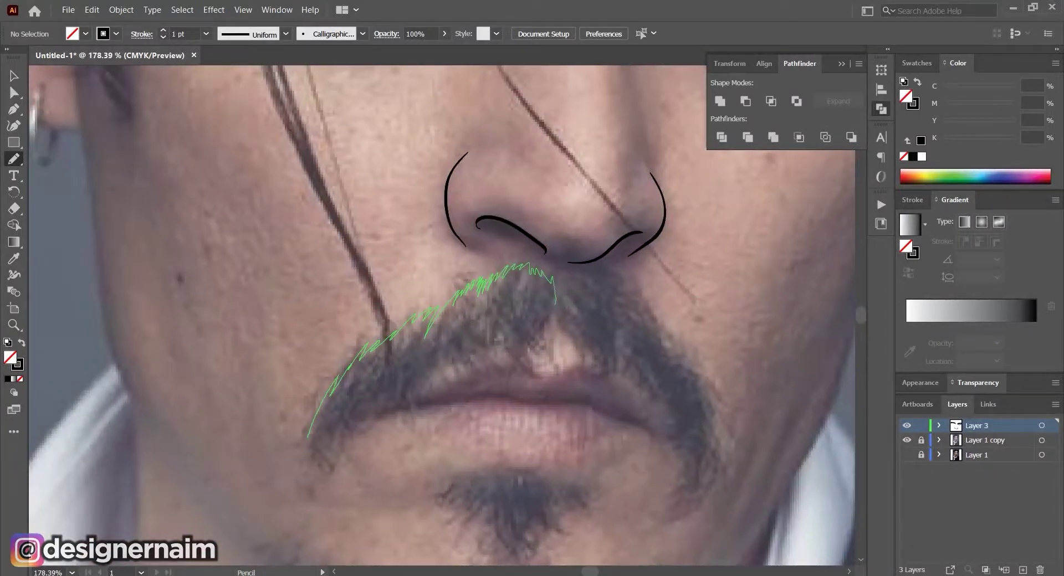
{"action": "mouse_move", "coordinate": [380, 381]}
{"action": "left_mouse_down"}
{"action": "mouse_move", "coordinate": [319, 453]}
{"action": "mouse_move", "coordinate": [308, 438]}
{"action": "left_mouse_up"}
{"action": "key", "text": "shift+x"}
Add black hair strands along the lower edge and outer tip of the moustache's left half
{"action": "scroll", "coordinate": [471, 360], "scroll_direction": "down", "scroll_amount": 5}
{"action": "scroll", "coordinate": [425, 381], "scroll_direction": "up", "scroll_amount": 5}
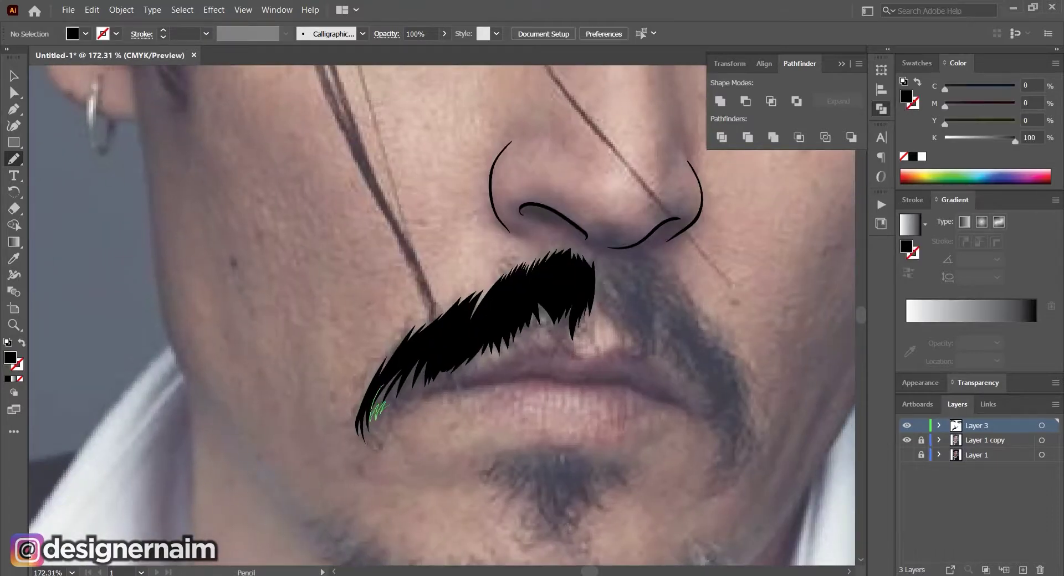
{"action": "left_click_drag", "start_coordinate": [444, 351], "coordinate": [383, 385]}
{"action": "left_click_drag", "start_coordinate": [482, 344], "coordinate": [427, 381]}
{"action": "mouse_move", "coordinate": [448, 365]}
{"action": "left_mouse_down"}
{"action": "mouse_move", "coordinate": [505, 368]}
{"action": "mouse_move", "coordinate": [450, 363]}
{"action": "left_mouse_up"}
Draw the inner part of the moustache's right half below the nose with spiky black Pencil shapes
{"action": "scroll", "coordinate": [499, 360], "scroll_direction": "down", "scroll_amount": 2}
{"action": "mouse_move", "coordinate": [546, 357]}
{"action": "left_mouse_down"}
{"action": "mouse_move", "coordinate": [429, 347]}
{"action": "mouse_move", "coordinate": [417, 310]}
{"action": "mouse_move", "coordinate": [440, 313]}
{"action": "left_mouse_up"}
{"action": "scroll", "coordinate": [443, 333], "scroll_direction": "up", "scroll_amount": 1}
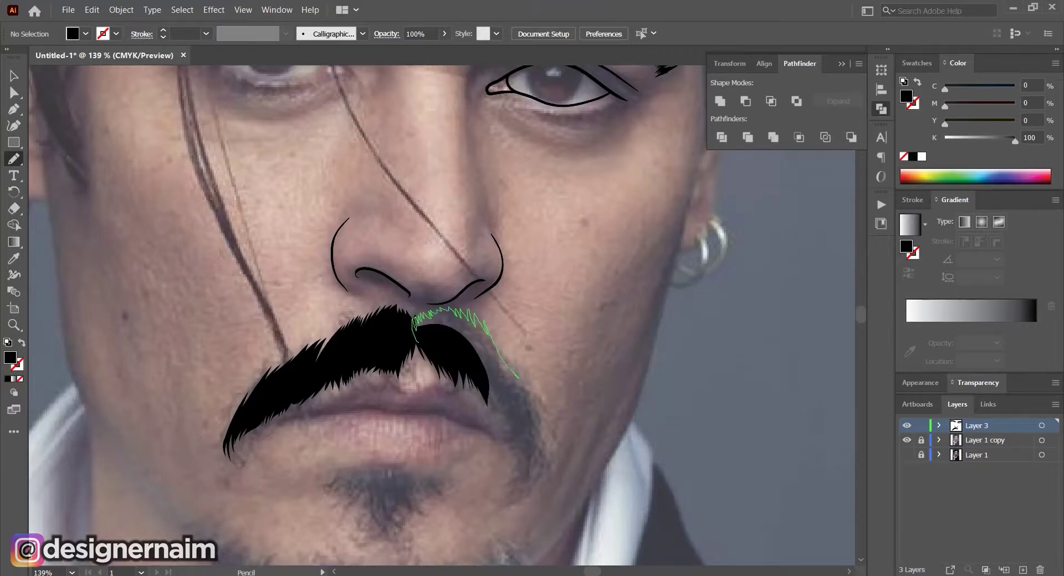
{"action": "left_click_drag", "start_coordinate": [517, 375], "coordinate": [488, 366]}
{"action": "left_click_drag", "start_coordinate": [499, 388], "coordinate": [462, 327]}
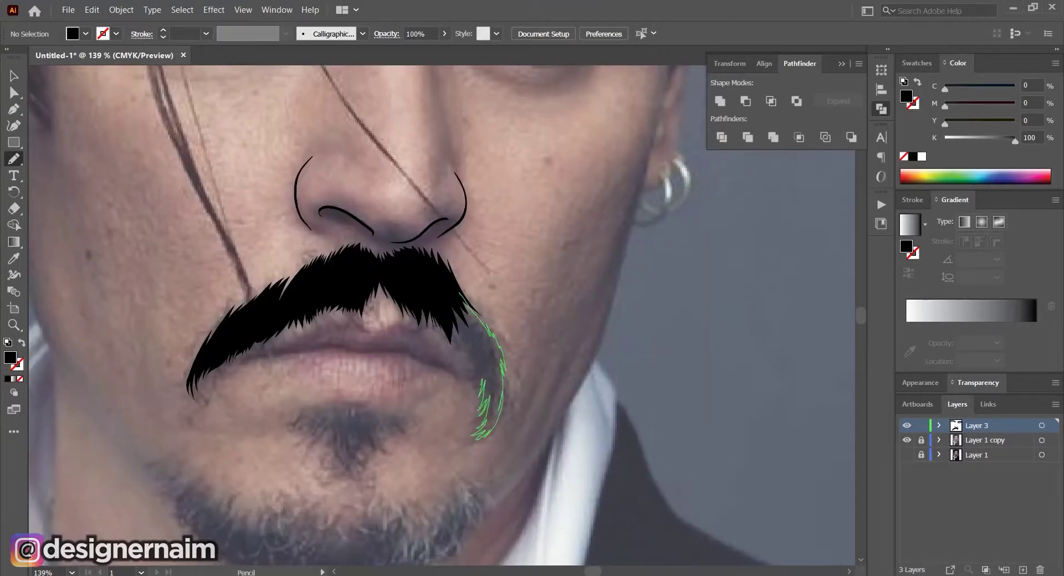
Extend the right half of the moustache down past the mouth corner to a pointed tip
{"action": "left_click_drag", "start_coordinate": [441, 303], "coordinate": [440, 284]}
{"action": "left_click", "coordinate": [488, 327], "text": "ctrl"}
{"action": "mouse_move", "coordinate": [471, 349]}
{"action": "left_mouse_down"}
{"action": "mouse_move", "coordinate": [486, 324]}
{"action": "mouse_move", "coordinate": [492, 353]}
{"action": "mouse_move", "coordinate": [483, 312]}
{"action": "left_mouse_up"}
{"action": "mouse_move", "coordinate": [471, 333]}
{"action": "left_mouse_down"}
{"action": "mouse_move", "coordinate": [507, 375]}
{"action": "mouse_move", "coordinate": [496, 359]}
{"action": "left_mouse_up"}
{"action": "mouse_move", "coordinate": [499, 343]}
{"action": "left_mouse_down"}
{"action": "mouse_move", "coordinate": [495, 383]}
{"action": "mouse_move", "coordinate": [532, 387]}
{"action": "left_mouse_up"}
{"action": "left_click_drag", "start_coordinate": [404, 333], "coordinate": [546, 313]}
{"action": "left_click_drag", "start_coordinate": [659, 356], "coordinate": [687, 356]}
Fill out the moustache's right half with extra black hair strands, including its lower edge near the centre
{"action": "mouse_move", "coordinate": [542, 313]}
{"action": "left_mouse_down"}
{"action": "mouse_move", "coordinate": [532, 345]}
{"action": "mouse_move", "coordinate": [520, 328]}
{"action": "left_mouse_up"}
{"action": "mouse_move", "coordinate": [516, 324]}
{"action": "left_mouse_down"}
{"action": "mouse_move", "coordinate": [508, 346]}
{"action": "mouse_move", "coordinate": [526, 327]}
{"action": "left_mouse_up"}
{"action": "scroll", "coordinate": [533, 369], "scroll_direction": "down", "scroll_amount": 5}
{"action": "scroll", "coordinate": [536, 372], "scroll_direction": "up", "scroll_amount": 5}
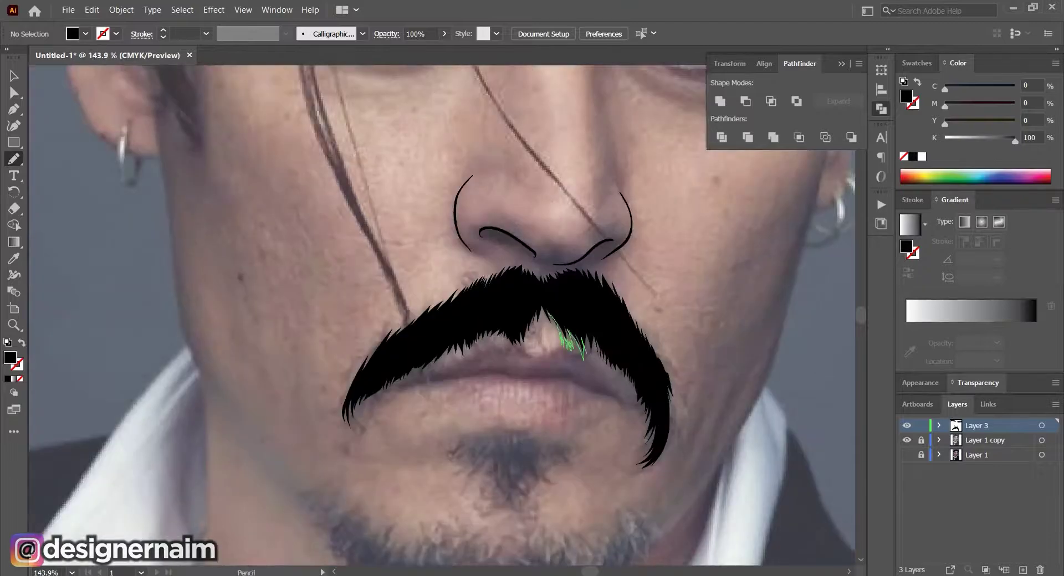
{"action": "left_click_drag", "start_coordinate": [583, 360], "coordinate": [579, 330]}
{"action": "scroll", "coordinate": [581, 349], "scroll_direction": "down", "scroll_amount": 5}
{"action": "scroll", "coordinate": [561, 377], "scroll_direction": "up", "scroll_amount": 5}
{"action": "left_click_drag", "start_coordinate": [499, 421], "coordinate": [515, 366]}
{"action": "left_click_drag", "start_coordinate": [477, 371], "coordinate": [533, 360]}
{"action": "key", "text": "ctrl+z"}
Draw the soul patch below the lower lip with spiky black-filled Pencil shapes
{"action": "scroll", "coordinate": [546, 382], "scroll_direction": "up", "scroll_amount": 5}
{"action": "left_click_drag", "start_coordinate": [389, 260], "coordinate": [437, 330]}
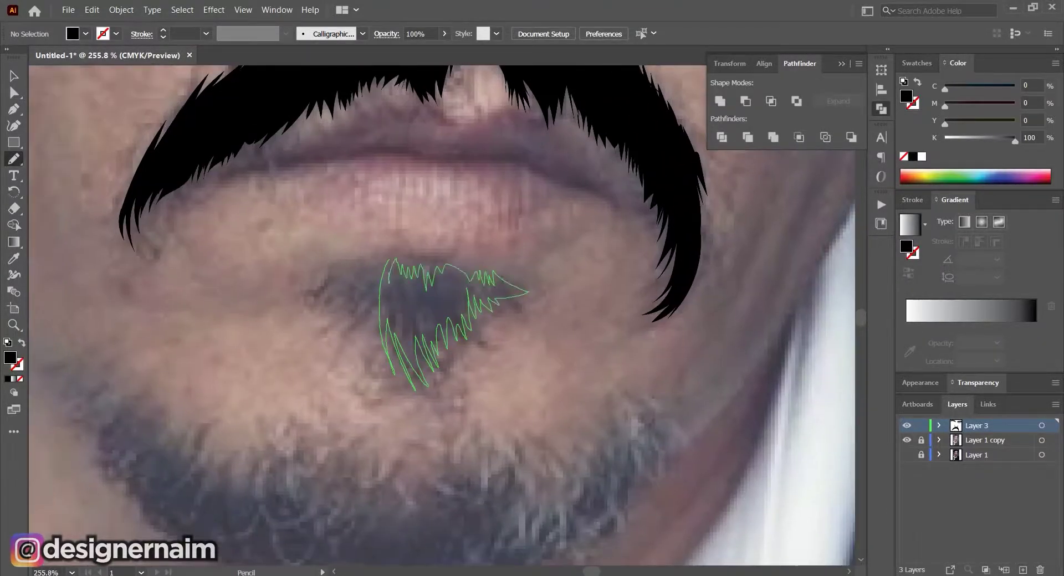
{"action": "left_click_drag", "start_coordinate": [389, 283], "coordinate": [389, 284]}
{"action": "scroll", "coordinate": [659, 399], "scroll_direction": "down", "scroll_amount": 3}
{"action": "left_click_drag", "start_coordinate": [444, 315], "coordinate": [437, 341]}
{"action": "left_click_drag", "start_coordinate": [419, 293], "coordinate": [445, 311]}
{"action": "scroll", "coordinate": [541, 267], "scroll_direction": "down", "scroll_amount": 5}
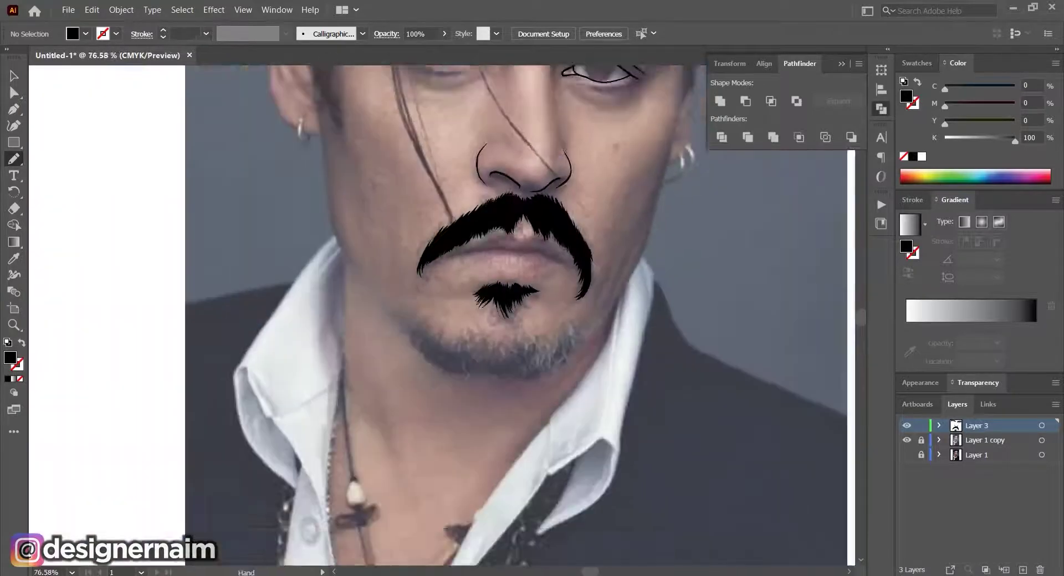
Draw the main part of the chin beard along the jaw with jagged black-filled Pencil shapes
{"action": "scroll", "coordinate": [589, 320], "scroll_direction": "up", "scroll_amount": 3}
{"action": "left_click_drag", "start_coordinate": [568, 316], "coordinate": [575, 366]}
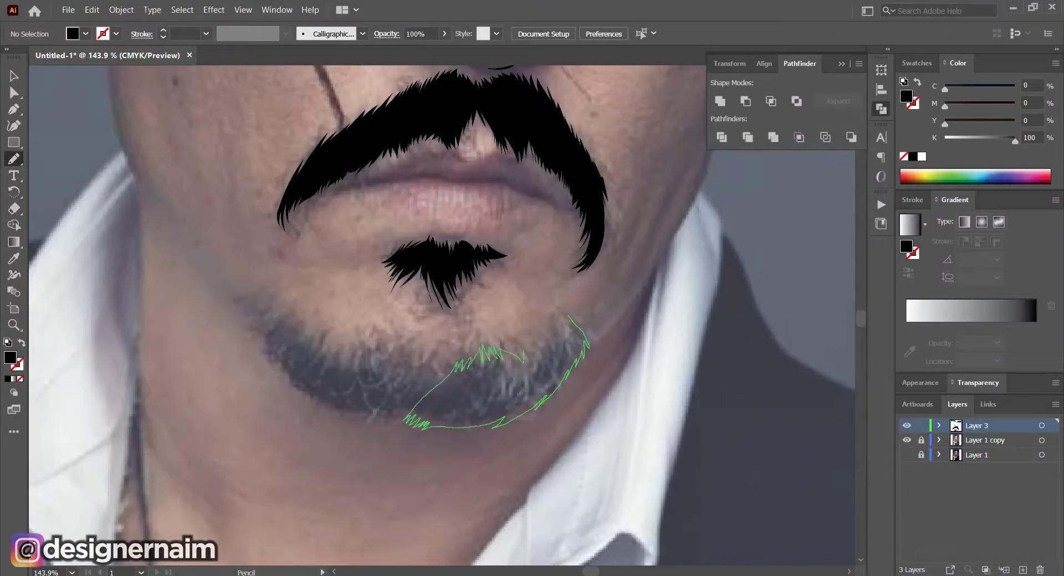
{"action": "left_click_drag", "start_coordinate": [564, 333], "coordinate": [565, 314]}
{"action": "scroll", "coordinate": [638, 310], "scroll_direction": "down", "scroll_amount": 3}
{"action": "left_click_drag", "start_coordinate": [562, 329], "coordinate": [534, 366]}
{"action": "scroll", "coordinate": [554, 355], "scroll_direction": "down", "scroll_amount": 3}
{"action": "scroll", "coordinate": [471, 332], "scroll_direction": "up", "scroll_amount": 3}
{"action": "left_click_drag", "start_coordinate": [535, 354], "coordinate": [535, 376]}
{"action": "left_click_drag", "start_coordinate": [514, 331], "coordinate": [535, 354]}
{"action": "left_click_drag", "start_coordinate": [515, 338], "coordinate": [544, 343]}
Extend the left end of the chin beard up the jaw with jagged black hair strands, undoing the first attempt
{"action": "left_click_drag", "start_coordinate": [538, 350], "coordinate": [543, 333]}
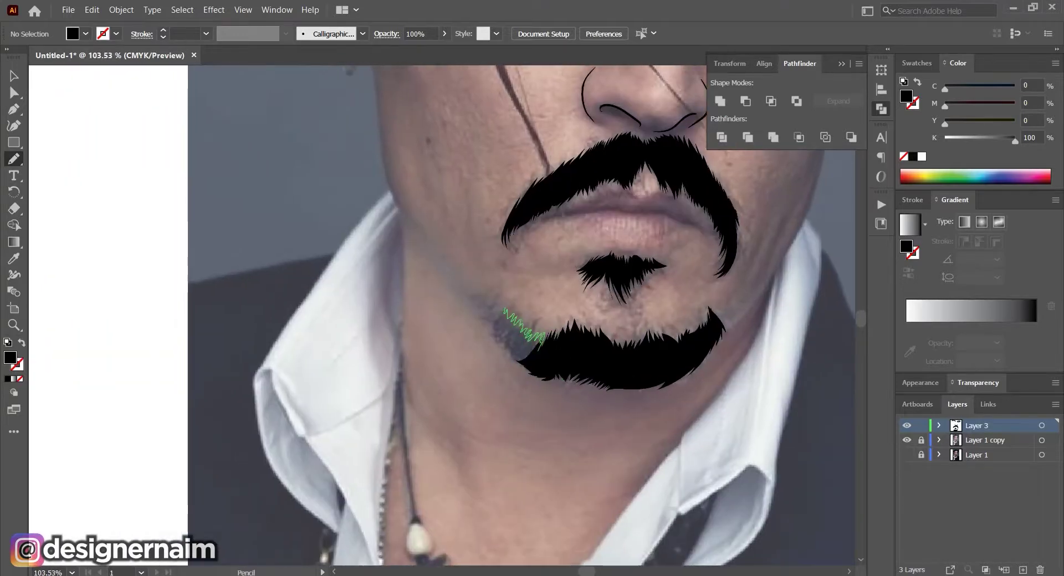
{"action": "key", "text": "ctrl+z"}
{"action": "scroll", "coordinate": [515, 355], "scroll_direction": "up", "scroll_amount": 3}
{"action": "mouse_move", "coordinate": [559, 392]}
{"action": "left_mouse_down"}
{"action": "mouse_move", "coordinate": [541, 393]}
{"action": "mouse_move", "coordinate": [559, 392]}
{"action": "left_mouse_up"}
{"action": "left_click_drag", "start_coordinate": [510, 344], "coordinate": [530, 383]}
{"action": "mouse_move", "coordinate": [527, 386]}
{"action": "left_mouse_down"}
{"action": "mouse_move", "coordinate": [540, 375]}
{"action": "mouse_move", "coordinate": [528, 387]}
{"action": "left_mouse_up"}
Draw the sideburn and lower side hair on the photo's right side as jagged black-filled Pencil shapes
{"action": "scroll", "coordinate": [637, 360], "scroll_direction": "up", "scroll_amount": 2}
{"action": "mouse_move", "coordinate": [776, 388]}
{"action": "left_mouse_down"}
{"action": "mouse_move", "coordinate": [609, 355]}
{"action": "mouse_move", "coordinate": [633, 392]}
{"action": "left_mouse_up"}
{"action": "mouse_move", "coordinate": [641, 375]}
{"action": "left_mouse_down"}
{"action": "mouse_move", "coordinate": [610, 417]}
{"action": "mouse_move", "coordinate": [638, 383]}
{"action": "left_mouse_up"}
{"action": "left_click_drag", "start_coordinate": [598, 388], "coordinate": [616, 367]}
{"action": "mouse_move", "coordinate": [620, 397]}
{"action": "left_mouse_down"}
{"action": "mouse_move", "coordinate": [550, 417]}
{"action": "mouse_move", "coordinate": [573, 397]}
{"action": "mouse_move", "coordinate": [493, 390]}
{"action": "left_mouse_up"}
{"action": "scroll", "coordinate": [571, 383], "scroll_direction": "down", "scroll_amount": 1}
{"action": "left_click_drag", "start_coordinate": [578, 436], "coordinate": [444, 443]}
{"action": "left_click_drag", "start_coordinate": [543, 440], "coordinate": [642, 441]}
{"action": "left_click_drag", "start_coordinate": [560, 427], "coordinate": [577, 415]}
{"action": "left_click_drag", "start_coordinate": [610, 471], "coordinate": [539, 468]}
Draw the side hair and its loose curved strands on the photo's right side as black-filled Pencil shapes
{"action": "mouse_move", "coordinate": [626, 293]}
{"action": "left_mouse_down"}
{"action": "mouse_move", "coordinate": [714, 296]}
{"action": "mouse_move", "coordinate": [698, 299]}
{"action": "left_mouse_up"}
{"action": "left_click_drag", "start_coordinate": [566, 359], "coordinate": [575, 508]}
{"action": "left_click_drag", "start_coordinate": [591, 280], "coordinate": [574, 524]}
{"action": "left_click_drag", "start_coordinate": [588, 477], "coordinate": [576, 507]}
{"action": "mouse_move", "coordinate": [579, 507]}
{"action": "left_mouse_down"}
{"action": "mouse_move", "coordinate": [601, 449]}
{"action": "mouse_move", "coordinate": [573, 322]}
{"action": "mouse_move", "coordinate": [580, 505]}
{"action": "left_mouse_up"}
{"action": "left_click_drag", "start_coordinate": [598, 383], "coordinate": [573, 451]}
{"action": "mouse_move", "coordinate": [576, 445]}
{"action": "left_mouse_down"}
{"action": "mouse_move", "coordinate": [602, 442]}
{"action": "mouse_move", "coordinate": [577, 444]}
{"action": "left_mouse_up"}
{"action": "left_click_drag", "start_coordinate": [610, 333], "coordinate": [587, 334]}
{"action": "left_click_drag", "start_coordinate": [598, 277], "coordinate": [557, 405]}
{"action": "mouse_move", "coordinate": [583, 511]}
{"action": "left_mouse_down"}
{"action": "mouse_move", "coordinate": [596, 407]}
{"action": "mouse_move", "coordinate": [610, 451]}
{"action": "left_mouse_up"}
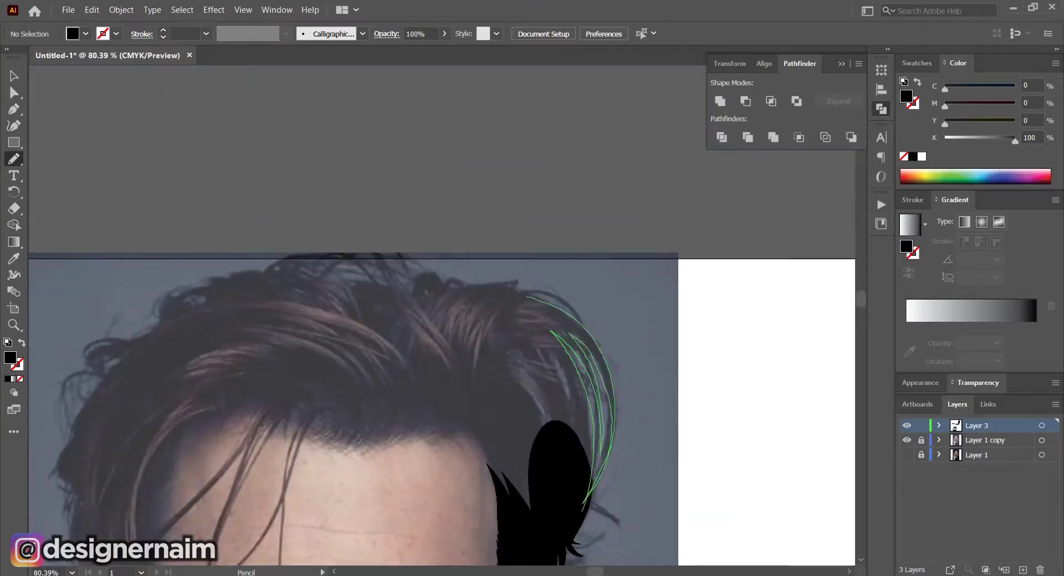
Fill in the upper hair mass on the photo's right side with black Pencil shapes, leaving thin gaps between the outer strands
{"action": "left_click_drag", "start_coordinate": [539, 300], "coordinate": [560, 477]}
{"action": "scroll", "coordinate": [593, 438], "scroll_direction": "down", "scroll_amount": 3}
{"action": "scroll", "coordinate": [556, 309], "scroll_direction": "up", "scroll_amount": 5}
{"action": "mouse_move", "coordinate": [511, 393]}
{"action": "left_mouse_down"}
{"action": "mouse_move", "coordinate": [545, 360]}
{"action": "mouse_move", "coordinate": [430, 468]}
{"action": "mouse_move", "coordinate": [511, 393]}
{"action": "left_mouse_up"}
{"action": "scroll", "coordinate": [511, 394], "scroll_direction": "down", "scroll_amount": 4}
{"action": "scroll", "coordinate": [515, 482], "scroll_direction": "up", "scroll_amount": 4}
{"action": "left_click_drag", "start_coordinate": [523, 422], "coordinate": [530, 438]}
{"action": "left_click_drag", "start_coordinate": [442, 344], "coordinate": [529, 437]}
Extend the front hair across the forehead with a black-filled Pencil shape that has a jagged hairline edge
{"action": "scroll", "coordinate": [529, 354], "scroll_direction": "down", "scroll_amount": 2}
{"action": "scroll", "coordinate": [499, 344], "scroll_direction": "up", "scroll_amount": 3}
{"action": "left_click_drag", "start_coordinate": [591, 382], "coordinate": [538, 404]}
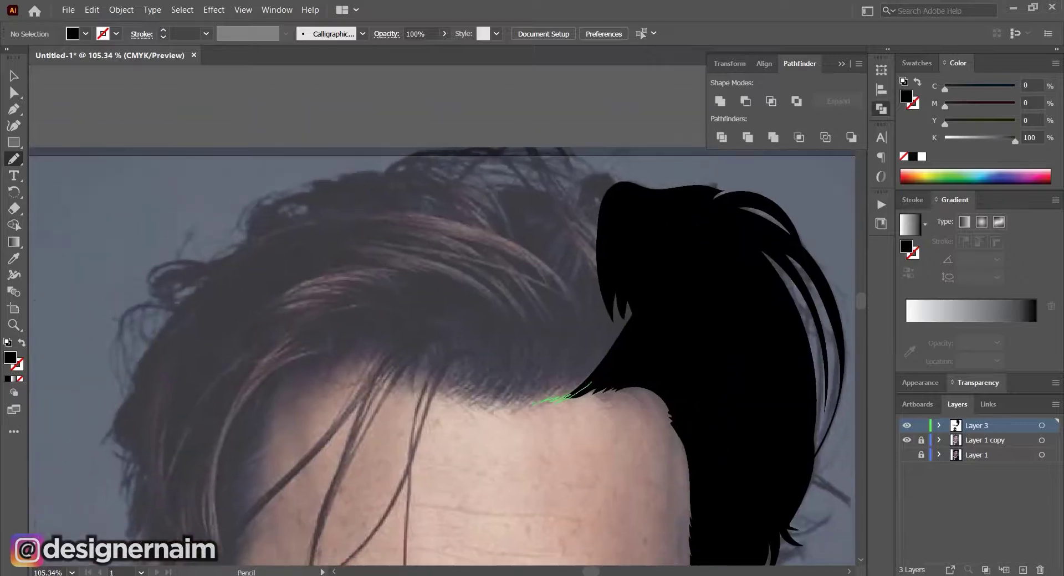
{"action": "scroll", "coordinate": [521, 343], "scroll_direction": "down", "scroll_amount": 3}
{"action": "scroll", "coordinate": [499, 332], "scroll_direction": "up", "scroll_amount": 4}
{"action": "mouse_move", "coordinate": [448, 396]}
{"action": "left_mouse_down"}
{"action": "mouse_move", "coordinate": [591, 383]}
{"action": "mouse_move", "coordinate": [646, 267]}
{"action": "left_mouse_up"}
{"action": "scroll", "coordinate": [554, 333], "scroll_direction": "down", "scroll_amount": 3}
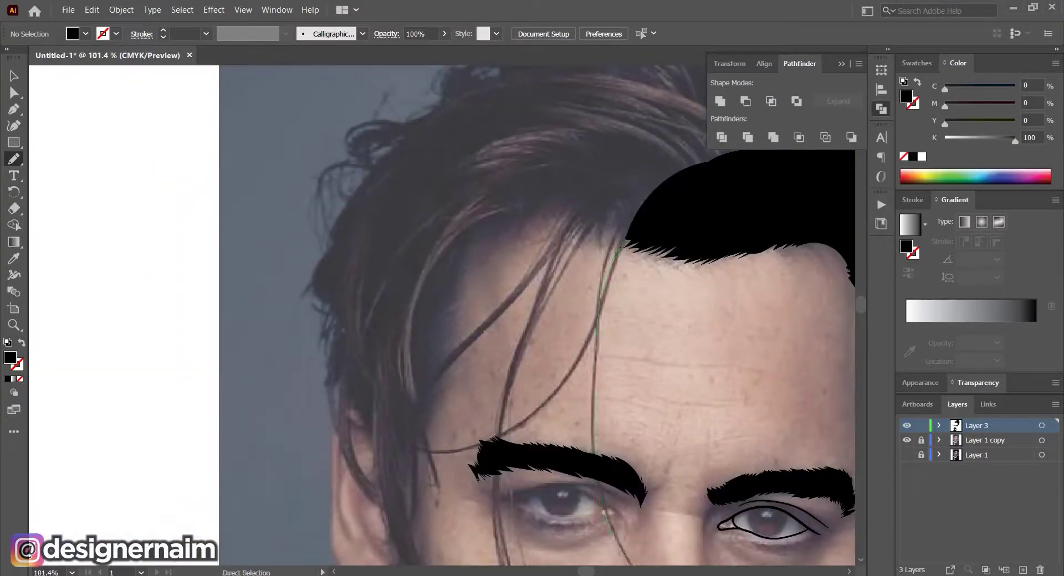
Trace the long loose hair strands falling over the forehead, eyebrow and cheek with 1 pt black Paintbrush lines
{"action": "scroll", "coordinate": [554, 333], "scroll_direction": "down", "scroll_amount": 4}
{"action": "key", "text": "b"}
{"action": "mouse_move", "coordinate": [553, 454]}
{"action": "left_mouse_down"}
{"action": "mouse_move", "coordinate": [472, 333]}
{"action": "mouse_move", "coordinate": [488, 194]}
{"action": "left_mouse_up"}
{"action": "left_click_drag", "start_coordinate": [378, 316], "coordinate": [490, 194]}
{"action": "left_click_drag", "start_coordinate": [465, 355], "coordinate": [478, 323]}
{"action": "mouse_move", "coordinate": [471, 445]}
{"action": "left_mouse_down"}
{"action": "mouse_move", "coordinate": [441, 367]}
{"action": "mouse_move", "coordinate": [487, 145]}
{"action": "left_mouse_up"}
{"action": "left_click_drag", "start_coordinate": [434, 250], "coordinate": [492, 145]}
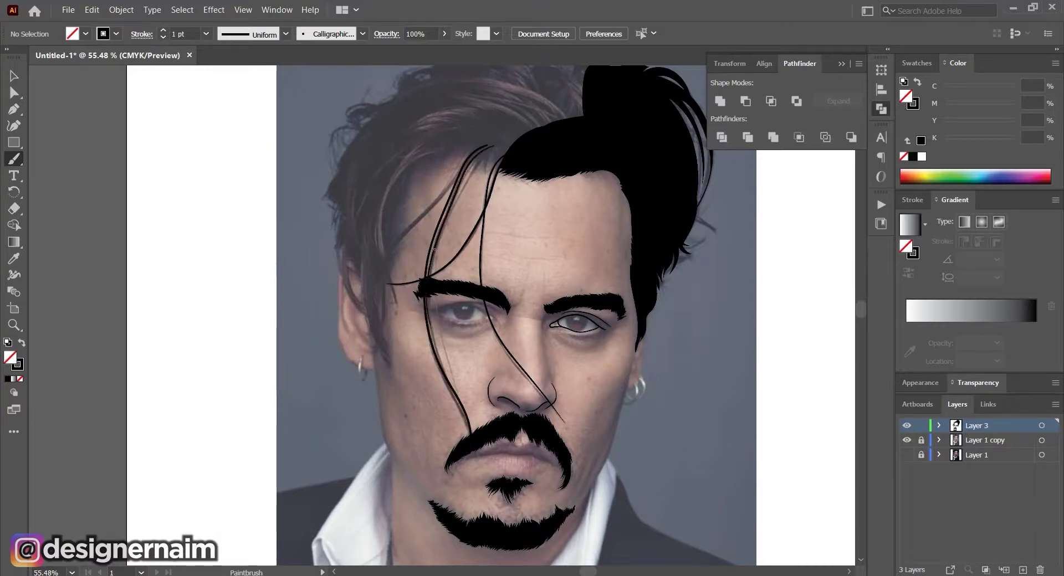
{"action": "left_click_drag", "start_coordinate": [450, 191], "coordinate": [465, 293]}
Extend the front hair mass to the roots of the loose strands with a black-filled Pencil shape
{"action": "scroll", "coordinate": [465, 291], "scroll_direction": "up", "scroll_amount": 3}
{"action": "key", "text": "n"}
{"action": "left_click_drag", "start_coordinate": [537, 230], "coordinate": [519, 259]}
{"action": "left_click_drag", "start_coordinate": [610, 216], "coordinate": [537, 230]}
{"action": "key", "text": "shift+x"}
{"action": "left_click_drag", "start_coordinate": [537, 230], "coordinate": [600, 224]}
Add the remaining loose strands running from the hairline toward the temple on the photo's left with the Paintbrush
{"action": "key", "text": "b"}
{"action": "left_click_drag", "start_coordinate": [452, 398], "coordinate": [580, 233]}
{"action": "mouse_move", "coordinate": [527, 304]}
{"action": "left_mouse_down"}
{"action": "mouse_move", "coordinate": [584, 232]}
{"action": "mouse_move", "coordinate": [601, 231]}
{"action": "left_mouse_up"}
Draw the hair around the forehead and temple on the photo's left as a black-filled Pencil shape with a jagged inner edge
{"action": "key", "text": "n"}
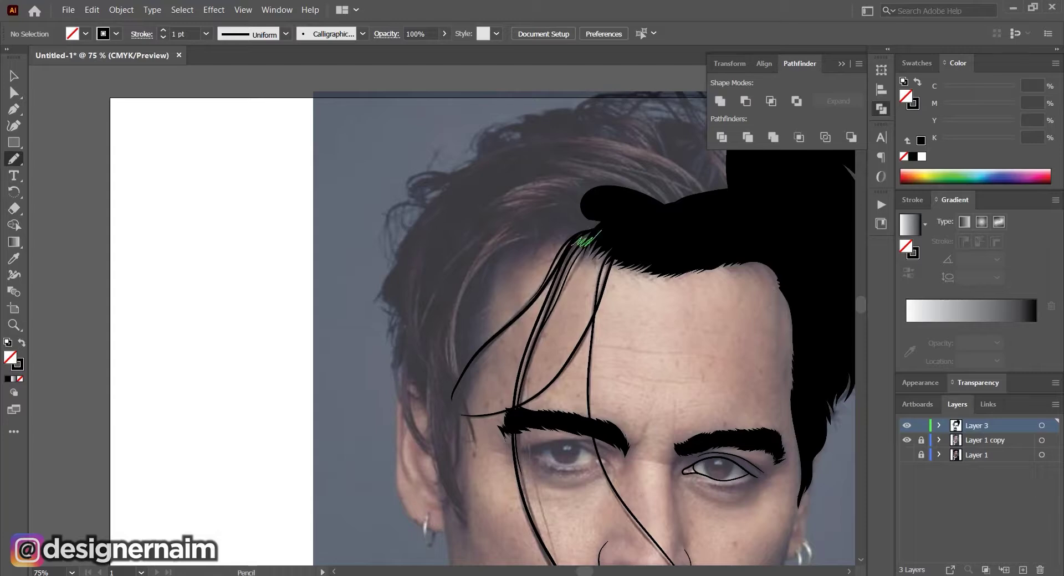
{"action": "left_click_drag", "start_coordinate": [463, 398], "coordinate": [602, 231]}
{"action": "key", "text": "shift+x"}
{"action": "scroll", "coordinate": [513, 348], "scroll_direction": "down", "scroll_amount": 3}
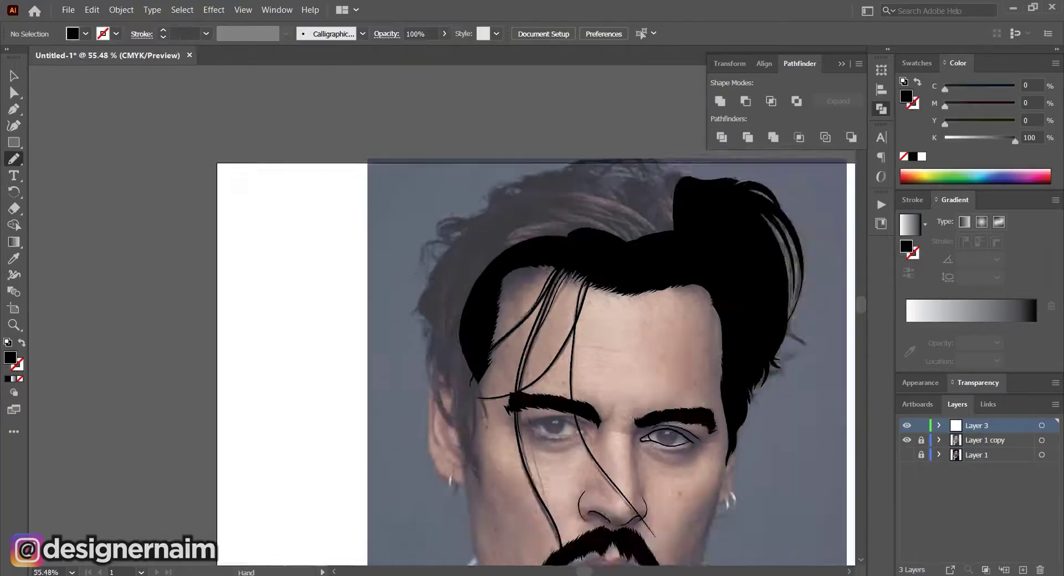
{"action": "scroll", "coordinate": [442, 160], "scroll_direction": "up", "scroll_amount": 2}
{"action": "left_click", "coordinate": [525, 306], "text": "ctrl"}
{"action": "key", "text": "ctrl+shift+a"}
Paint short loose strands hanging below the temple hair on the photo's left with the Paintbrush
{"action": "scroll", "coordinate": [520, 355], "scroll_direction": "down", "scroll_amount": 1}
{"action": "scroll", "coordinate": [532, 465], "scroll_direction": "up", "scroll_amount": 3}
{"action": "key", "text": "b"}
{"action": "mouse_move", "coordinate": [535, 304]}
{"action": "left_mouse_down"}
{"action": "mouse_move", "coordinate": [548, 369]}
{"action": "mouse_move", "coordinate": [531, 394]}
{"action": "left_mouse_up"}
Draw the pointed sideburn in front of the ear on the photo's left as a black-filled Pencil shape
{"action": "key", "text": "n"}
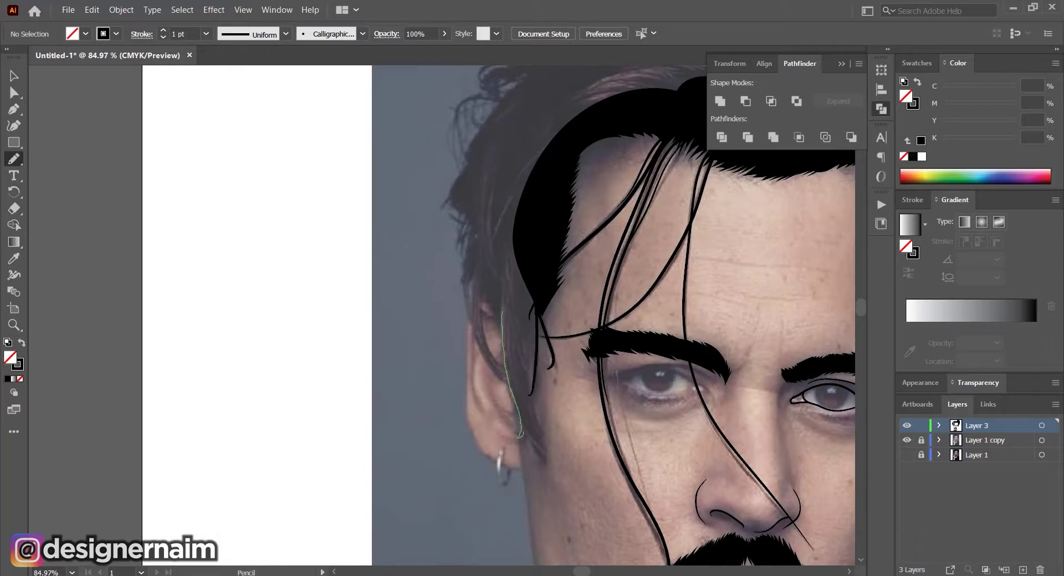
{"action": "left_click_drag", "start_coordinate": [502, 311], "coordinate": [540, 317]}
{"action": "scroll", "coordinate": [532, 321], "scroll_direction": "left", "scroll_amount": 1}
{"action": "key", "text": "shift+x"}
{"action": "key", "text": "ctrl+shift+a"}
Extend the outer hair over the ear and up the photo's left side with wispy black-filled Pencil shapes
{"action": "scroll", "coordinate": [532, 321], "scroll_direction": "up", "scroll_amount": 4}
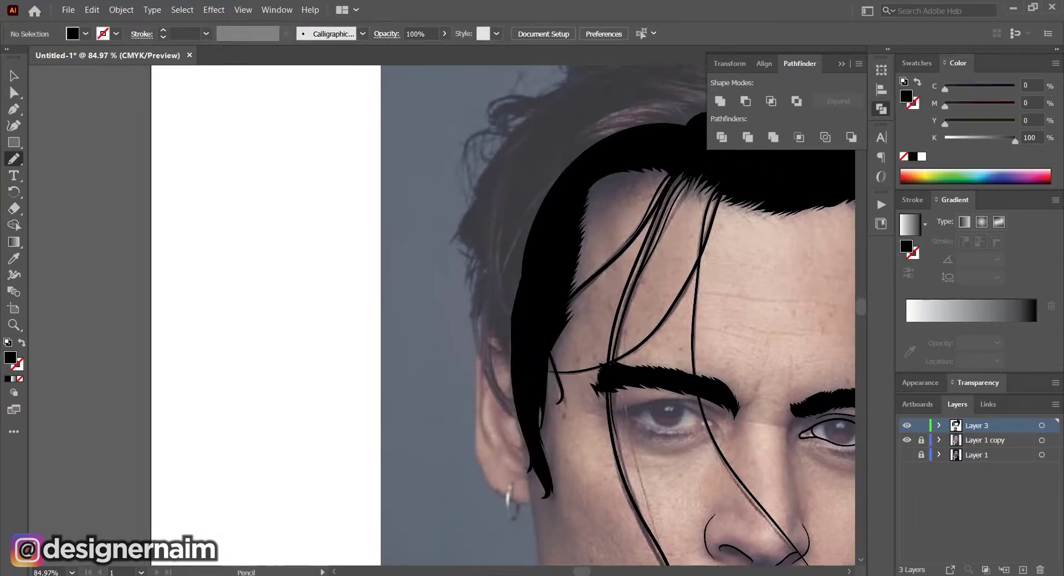
{"action": "left_click_drag", "start_coordinate": [503, 359], "coordinate": [473, 325]}
{"action": "left_click_drag", "start_coordinate": [528, 410], "coordinate": [523, 392]}
{"action": "scroll", "coordinate": [527, 399], "scroll_direction": "down", "scroll_amount": 2}
{"action": "mouse_move", "coordinate": [523, 490]}
{"action": "left_mouse_down"}
{"action": "mouse_move", "coordinate": [522, 466]}
{"action": "mouse_move", "coordinate": [711, 337]}
{"action": "mouse_move", "coordinate": [524, 492]}
{"action": "left_mouse_up"}
{"action": "scroll", "coordinate": [521, 515], "scroll_direction": "down", "scroll_amount": 2}
{"action": "scroll", "coordinate": [557, 418], "scroll_direction": "up", "scroll_amount": 2}
{"action": "left_click_drag", "start_coordinate": [546, 422], "coordinate": [493, 429]}
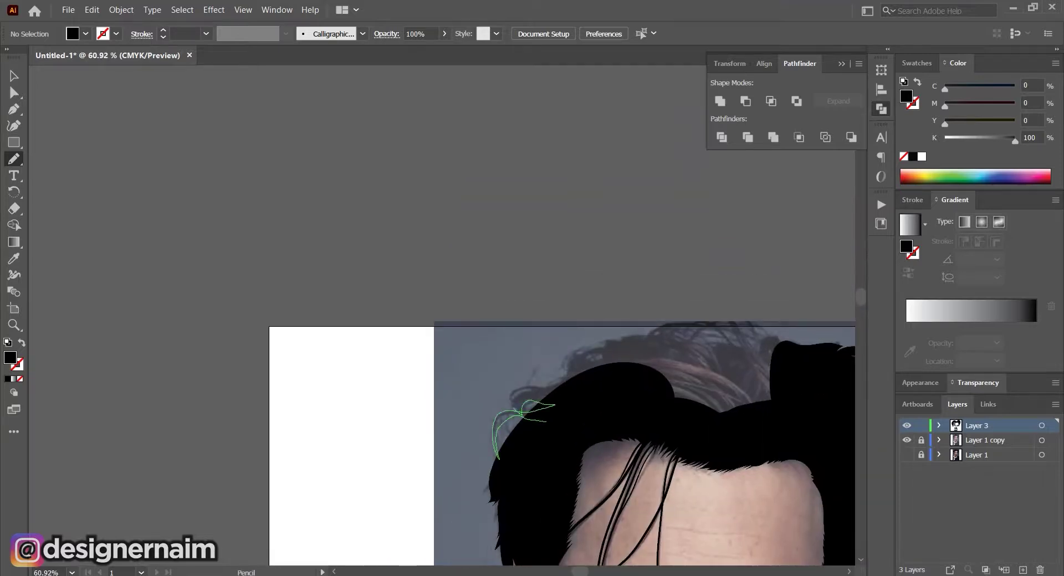
Complete the top of the hair with black-filled Pencil shapes and curled flyaway strands along its outer edge
{"action": "left_click_drag", "start_coordinate": [636, 378], "coordinate": [546, 421]}
{"action": "left_click_drag", "start_coordinate": [615, 371], "coordinate": [569, 420]}
{"action": "left_click_drag", "start_coordinate": [578, 416], "coordinate": [554, 391]}
{"action": "left_click_drag", "start_coordinate": [686, 394], "coordinate": [578, 417]}
{"action": "left_click_drag", "start_coordinate": [623, 370], "coordinate": [724, 443]}
{"action": "mouse_move", "coordinate": [724, 443]}
{"action": "left_mouse_down"}
{"action": "mouse_move", "coordinate": [587, 406]}
{"action": "mouse_move", "coordinate": [601, 396]}
{"action": "mouse_move", "coordinate": [590, 401]}
{"action": "left_mouse_up"}
{"action": "scroll", "coordinate": [637, 440], "scroll_direction": "down", "scroll_amount": 4}
{"action": "left_click_drag", "start_coordinate": [637, 440], "coordinate": [595, 336]}
{"action": "scroll", "coordinate": [518, 417], "scroll_direction": "up", "scroll_amount": 6}
Outline the upper eyelid of the eye on the photo's left with the Paintbrush, undoing unwanted strokes
{"action": "key", "text": "b"}
{"action": "mouse_move", "coordinate": [472, 411]}
{"action": "left_mouse_down"}
{"action": "mouse_move", "coordinate": [604, 421]}
{"action": "mouse_move", "coordinate": [624, 436]}
{"action": "left_mouse_up"}
{"action": "scroll", "coordinate": [509, 432], "scroll_direction": "up", "scroll_amount": 2}
{"action": "mouse_move", "coordinate": [471, 378]}
{"action": "left_mouse_down"}
{"action": "mouse_move", "coordinate": [676, 402]}
{"action": "mouse_move", "coordinate": [687, 435]}
{"action": "mouse_move", "coordinate": [578, 426]}
{"action": "mouse_move", "coordinate": [566, 366]}
{"action": "mouse_move", "coordinate": [649, 418]}
{"action": "left_mouse_up"}
{"action": "scroll", "coordinate": [721, 410], "scroll_direction": "down", "scroll_amount": 4}
{"action": "scroll", "coordinate": [767, 402], "scroll_direction": "up", "scroll_amount": 4}
{"action": "scroll", "coordinate": [541, 408], "scroll_direction": "down", "scroll_amount": 3}
{"action": "key", "text": "ctrl+z"}
{"action": "key", "text": "ctrl+z"}
{"action": "key", "text": "ctrl+z"}
{"action": "scroll", "coordinate": [541, 435], "scroll_direction": "up", "scroll_amount": 2}
{"action": "key", "text": "ctrl+z"}
Draw the lower eyelid and rounded inner corner of the eye on the photo's left, undoing and redrawing the poor strokes
{"action": "left_click_drag", "start_coordinate": [645, 410], "coordinate": [594, 399]}
{"action": "left_click", "coordinate": [589, 393], "text": "ctrl"}
{"action": "mouse_move", "coordinate": [425, 369]}
{"action": "left_mouse_down"}
{"action": "mouse_move", "coordinate": [572, 385]}
{"action": "mouse_move", "coordinate": [547, 404]}
{"action": "left_mouse_up"}
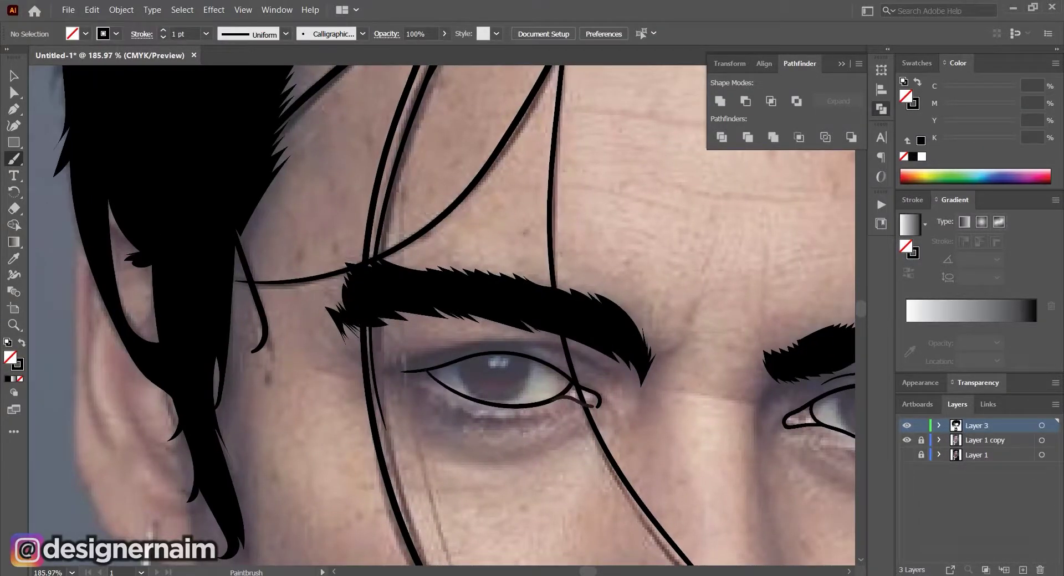
{"action": "key", "text": "ctrl+z"}
{"action": "scroll", "coordinate": [559, 406], "scroll_direction": "up", "scroll_amount": 1}
{"action": "left_click_drag", "start_coordinate": [658, 405], "coordinate": [566, 402]}
{"action": "key", "text": "ctrl+z"}
{"action": "scroll", "coordinate": [665, 403], "scroll_direction": "up", "scroll_amount": 3}
{"action": "left_click_drag", "start_coordinate": [627, 418], "coordinate": [482, 409]}
{"action": "left_click", "coordinate": [487, 415], "text": "ctrl"}
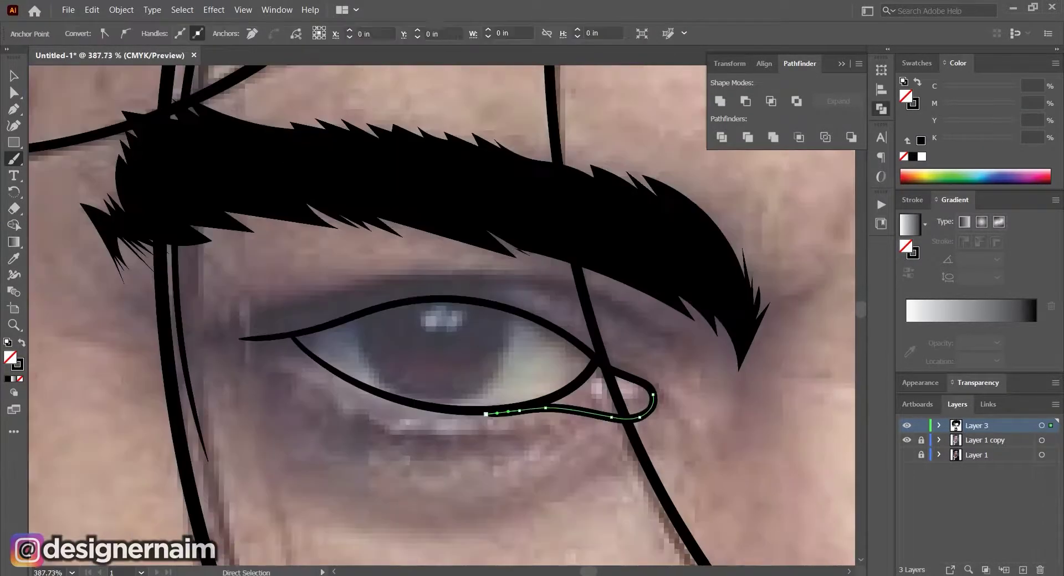
Adjust the anchor points of the eye outline with the Direct Selection tool
{"action": "scroll", "coordinate": [548, 442], "scroll_direction": "down", "scroll_amount": 6}
{"action": "scroll", "coordinate": [562, 432], "scroll_direction": "up", "scroll_amount": 3}
{"action": "key", "text": "a"}
{"action": "left_click", "coordinate": [563, 406]}
{"action": "left_click", "coordinate": [559, 471]}
{"action": "mouse_move", "coordinate": [553, 425]}
{"action": "left_mouse_down"}
{"action": "mouse_move", "coordinate": [561, 429]}
{"action": "mouse_move", "coordinate": [563, 409]}
{"action": "left_mouse_up"}
{"action": "left_click", "coordinate": [549, 426]}
{"action": "left_click", "coordinate": [560, 471]}
Trace the line between the lips beneath the mustache with the Paintbrush
{"action": "scroll", "coordinate": [604, 406], "scroll_direction": "down", "scroll_amount": 4}
{"action": "scroll", "coordinate": [642, 406], "scroll_direction": "up", "scroll_amount": 4}
{"action": "key", "text": "b"}
{"action": "mouse_move", "coordinate": [272, 359]}
{"action": "left_mouse_down"}
{"action": "mouse_move", "coordinate": [399, 331]}
{"action": "mouse_move", "coordinate": [515, 367]}
{"action": "left_mouse_up"}
{"action": "scroll", "coordinate": [484, 376], "scroll_direction": "down", "scroll_amount": 4}
{"action": "scroll", "coordinate": [485, 376], "scroll_direction": "down", "scroll_amount": 4}
Draw the jaw contour lines up from the ends of the chin beard with the Paintbrush
{"action": "scroll", "coordinate": [489, 503], "scroll_direction": "up", "scroll_amount": 5}
{"action": "mouse_move", "coordinate": [418, 450]}
{"action": "left_mouse_down"}
{"action": "mouse_move", "coordinate": [533, 431]}
{"action": "mouse_move", "coordinate": [665, 468]}
{"action": "mouse_move", "coordinate": [501, 438]}
{"action": "mouse_move", "coordinate": [609, 433]}
{"action": "mouse_move", "coordinate": [510, 514]}
{"action": "left_mouse_up"}
{"action": "scroll", "coordinate": [666, 468], "scroll_direction": "down", "scroll_amount": 5}
{"action": "scroll", "coordinate": [501, 437], "scroll_direction": "up", "scroll_amount": 5}
{"action": "scroll", "coordinate": [659, 260], "scroll_direction": "up", "scroll_amount": 9}
{"action": "left_click_drag", "start_coordinate": [523, 457], "coordinate": [548, 490]}
{"action": "mouse_move", "coordinate": [548, 490]}
{"action": "left_mouse_down"}
{"action": "mouse_move", "coordinate": [540, 482]}
{"action": "mouse_move", "coordinate": [582, 482]}
{"action": "mouse_move", "coordinate": [572, 388]}
{"action": "mouse_move", "coordinate": [556, 484]}
{"action": "mouse_move", "coordinate": [593, 477]}
{"action": "mouse_move", "coordinate": [570, 489]}
{"action": "mouse_move", "coordinate": [583, 291]}
{"action": "left_mouse_up"}
{"action": "scroll", "coordinate": [604, 476], "scroll_direction": "down", "scroll_amount": 1}
{"action": "left_click", "coordinate": [601, 476], "text": "ctrl"}
{"action": "left_click", "coordinate": [637, 477], "text": "ctrl"}
{"action": "scroll", "coordinate": [588, 487], "scroll_direction": "down", "scroll_amount": 3}
{"action": "scroll", "coordinate": [588, 489], "scroll_direction": "up", "scroll_amount": 5}
{"action": "scroll", "coordinate": [574, 468], "scroll_direction": "down", "scroll_amount": 3}
{"action": "mouse_move", "coordinate": [564, 416]}
{"action": "left_mouse_down"}
{"action": "mouse_move", "coordinate": [586, 333]}
{"action": "mouse_move", "coordinate": [612, 367]}
{"action": "left_mouse_up"}
Trace the cheek contour on the photo's left between the sideburn and the jaw with the Paintbrush
{"action": "scroll", "coordinate": [588, 336], "scroll_direction": "down", "scroll_amount": 10}
{"action": "left_click_drag", "start_coordinate": [298, 383], "coordinate": [427, 327]}
{"action": "scroll", "coordinate": [427, 327], "scroll_direction": "up", "scroll_amount": 10}
{"action": "mouse_move", "coordinate": [514, 377]}
{"action": "left_mouse_down"}
{"action": "mouse_move", "coordinate": [467, 331]}
{"action": "mouse_move", "coordinate": [534, 216]}
{"action": "left_mouse_up"}
{"action": "scroll", "coordinate": [524, 343], "scroll_direction": "down", "scroll_amount": 7}
{"action": "mouse_move", "coordinate": [531, 212]}
{"action": "left_mouse_down"}
{"action": "mouse_move", "coordinate": [547, 342]}
{"action": "mouse_move", "coordinate": [621, 470]}
{"action": "mouse_move", "coordinate": [551, 235]}
{"action": "left_mouse_up"}
Sketch the neck line down from the jaw corner into a dripping lower edge with the Paintbrush
{"action": "scroll", "coordinate": [621, 471], "scroll_direction": "down", "scroll_amount": 3}
{"action": "scroll", "coordinate": [551, 236], "scroll_direction": "up", "scroll_amount": 2}
{"action": "left_click_drag", "start_coordinate": [549, 237], "coordinate": [554, 392]}
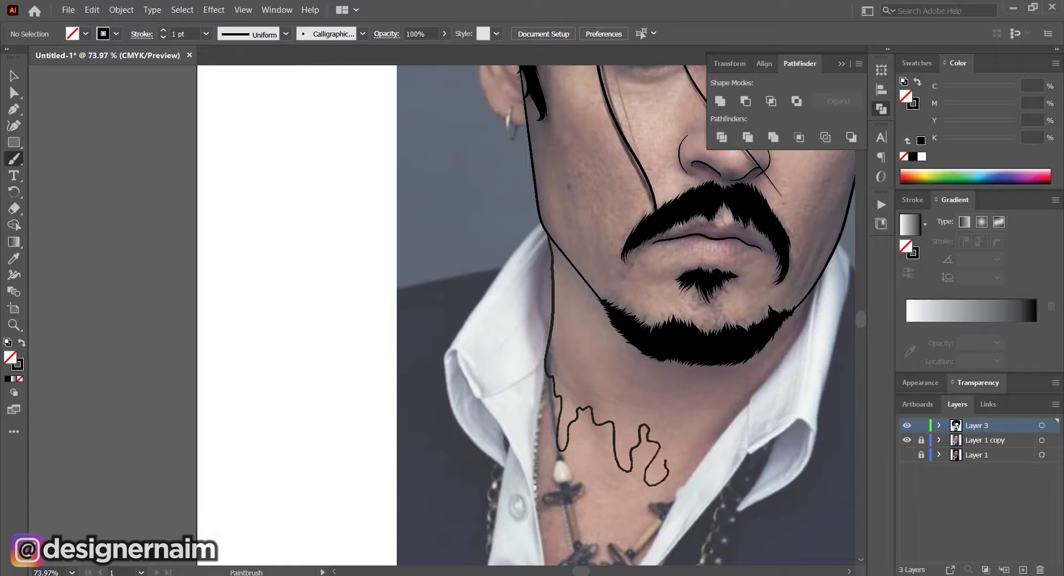
{"action": "left_click_drag", "start_coordinate": [668, 471], "coordinate": [676, 429]}
{"action": "scroll", "coordinate": [626, 440], "scroll_direction": "down", "scroll_amount": 5}
Trace the earlobe's lower edge and the hoop earring on the ear at the photo's left with the Paintbrush
{"action": "scroll", "coordinate": [680, 390], "scroll_direction": "up", "scroll_amount": 9}
{"action": "left_click_drag", "start_coordinate": [438, 128], "coordinate": [479, 460]}
{"action": "scroll", "coordinate": [388, 363], "scroll_direction": "up", "scroll_amount": 3}
{"action": "left_click_drag", "start_coordinate": [396, 366], "coordinate": [388, 372]}
{"action": "left_click_drag", "start_coordinate": [400, 374], "coordinate": [380, 378]}
{"action": "mouse_move", "coordinate": [382, 383]}
{"action": "left_mouse_down"}
{"action": "mouse_move", "coordinate": [446, 409]}
{"action": "mouse_move", "coordinate": [466, 389]}
{"action": "mouse_move", "coordinate": [450, 423]}
{"action": "mouse_move", "coordinate": [437, 391]}
{"action": "mouse_move", "coordinate": [444, 346]}
{"action": "left_mouse_up"}
{"action": "scroll", "coordinate": [416, 416], "scroll_direction": "up", "scroll_amount": 5}
{"action": "key", "text": "a"}
{"action": "key", "text": "b"}
{"action": "left_click", "coordinate": [399, 432], "text": "ctrl"}
{"action": "scroll", "coordinate": [495, 385], "scroll_direction": "down", "scroll_amount": 3}
{"action": "scroll", "coordinate": [487, 396], "scroll_direction": "up", "scroll_amount": 6}
{"action": "key", "text": "ctrl+z"}
{"action": "scroll", "coordinate": [532, 477], "scroll_direction": "down", "scroll_amount": 6}
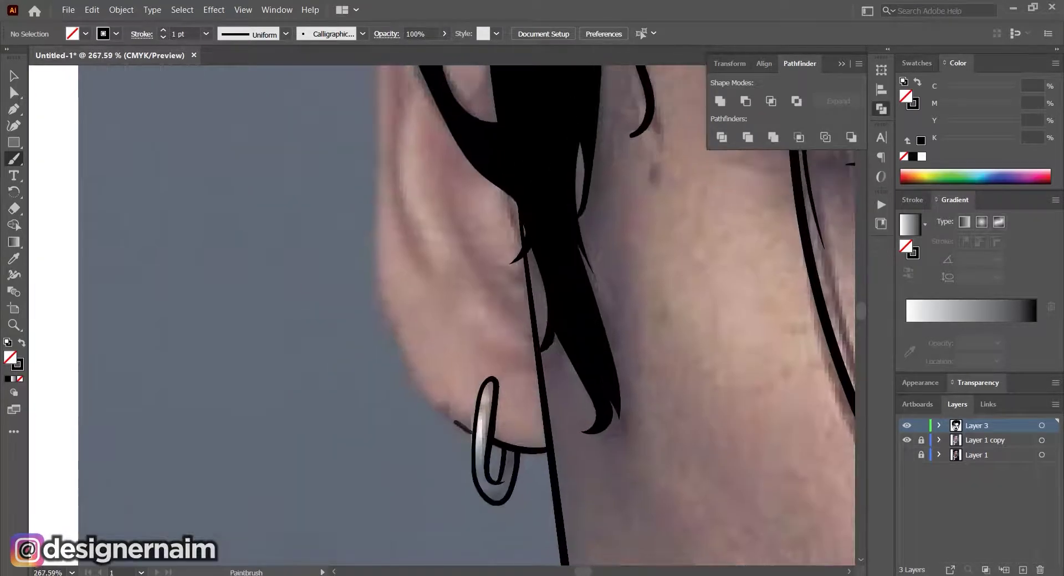
Trace the outer edge of the ear down to the earlobe with the Paintbrush
{"action": "left_click_drag", "start_coordinate": [377, 193], "coordinate": [454, 423]}
{"action": "scroll", "coordinate": [443, 410], "scroll_direction": "down", "scroll_amount": 4}
{"action": "left_click_drag", "start_coordinate": [438, 266], "coordinate": [387, 426]}
{"action": "left_click_drag", "start_coordinate": [356, 237], "coordinate": [353, 386]}
{"action": "key", "text": "ctrl+z"}
{"action": "mouse_move", "coordinate": [355, 448]}
{"action": "left_mouse_down"}
{"action": "mouse_move", "coordinate": [357, 288]}
{"action": "mouse_move", "coordinate": [405, 333]}
{"action": "left_mouse_up"}
{"action": "key", "text": "ctrl+z"}
{"action": "key", "text": "ctrl+z"}
Trace the inner fold lines of the ear beside the sideburn with the Paintbrush
{"action": "scroll", "coordinate": [357, 299], "scroll_direction": "down", "scroll_amount": 4}
{"action": "left_click_drag", "start_coordinate": [381, 287], "coordinate": [381, 169]}
{"action": "scroll", "coordinate": [381, 233], "scroll_direction": "down", "scroll_amount": 1}
{"action": "left_click_drag", "start_coordinate": [394, 219], "coordinate": [428, 327]}
{"action": "scroll", "coordinate": [482, 332], "scroll_direction": "down", "scroll_amount": 6}
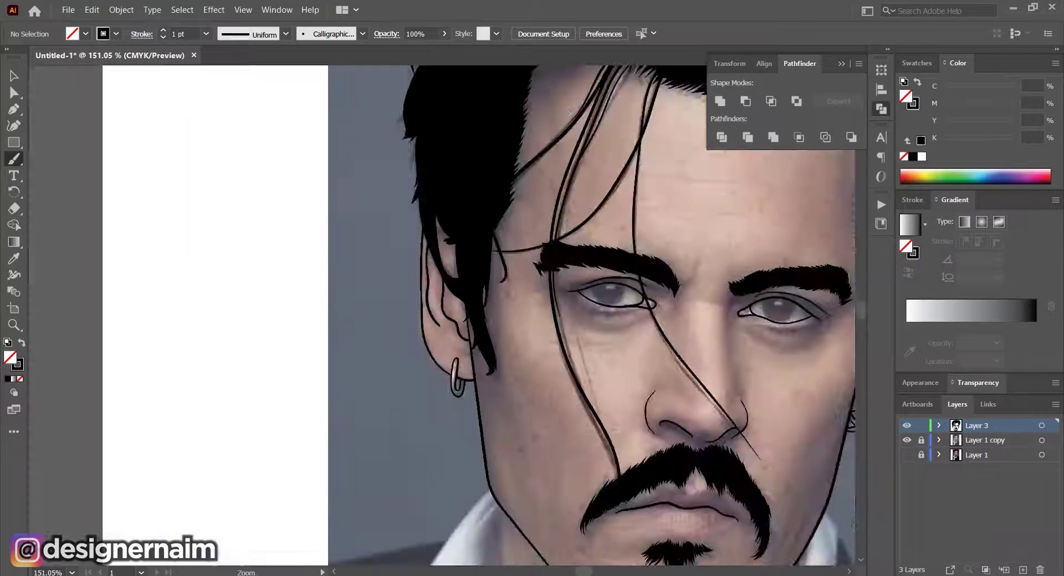
Draw a plain neck outline from both jaw corners along the shirt opening with the Paintbrush
{"action": "left_click_drag", "start_coordinate": [548, 419], "coordinate": [365, 211]}
{"action": "scroll", "coordinate": [607, 196], "scroll_direction": "up", "scroll_amount": 6}
{"action": "scroll", "coordinate": [659, 144], "scroll_direction": "down", "scroll_amount": 6}
{"action": "scroll", "coordinate": [565, 410], "scroll_direction": "up", "scroll_amount": 3}
{"action": "mouse_move", "coordinate": [596, 270]}
{"action": "left_mouse_down"}
{"action": "mouse_move", "coordinate": [594, 318]}
{"action": "mouse_move", "coordinate": [562, 408]}
{"action": "left_mouse_up"}
{"action": "key", "text": "ctrl+z"}
{"action": "mouse_move", "coordinate": [312, 219]}
{"action": "left_mouse_down"}
{"action": "mouse_move", "coordinate": [336, 397]}
{"action": "mouse_move", "coordinate": [471, 516]}
{"action": "mouse_move", "coordinate": [592, 379]}
{"action": "left_mouse_up"}
{"action": "key", "text": "ctrl+z"}
{"action": "left_click_drag", "start_coordinate": [605, 253], "coordinate": [573, 405]}
{"action": "scroll", "coordinate": [584, 394], "scroll_direction": "up", "scroll_amount": 10}
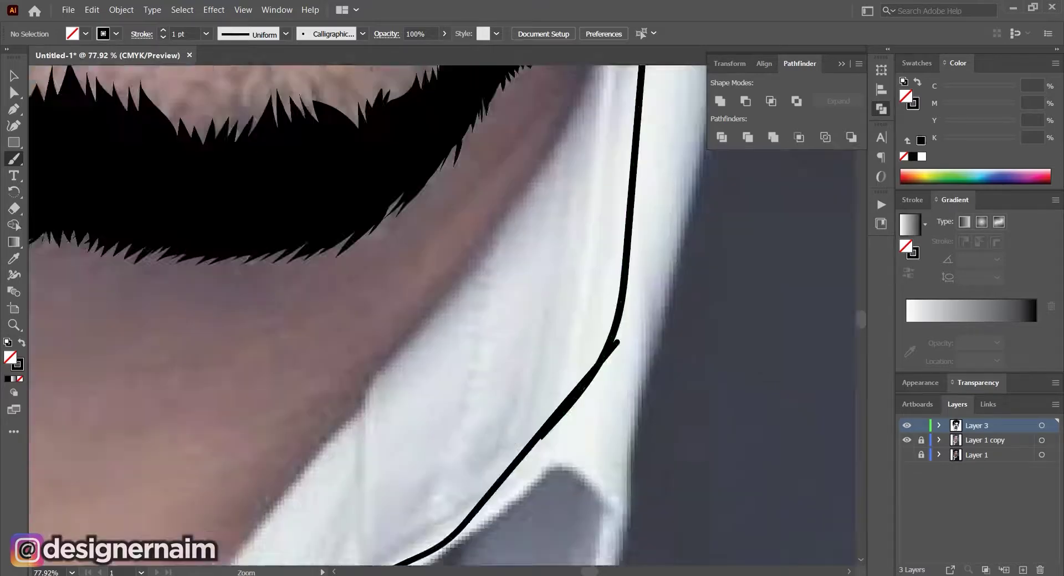
Adjust the end anchor of the neck line with Direct Selection where the two strokes overlap on the collar
{"action": "key", "text": "a"}
{"action": "left_click", "coordinate": [582, 385]}
{"action": "left_click_drag", "start_coordinate": [537, 441], "coordinate": [538, 434]}
{"action": "scroll", "coordinate": [610, 166], "scroll_direction": "down", "scroll_amount": 4}
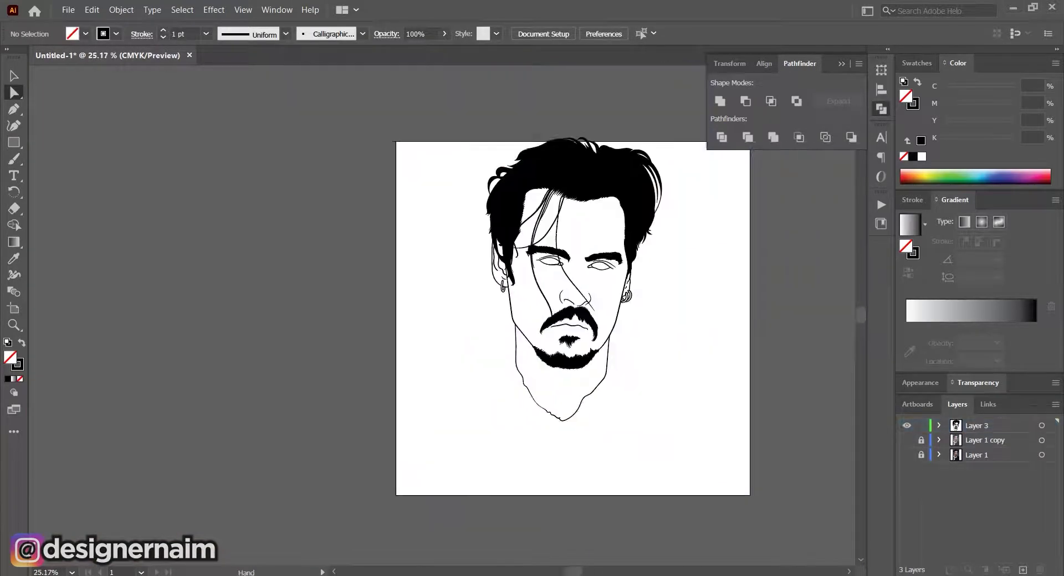
{"action": "scroll", "coordinate": [559, 388], "scroll_direction": "up", "scroll_amount": 3}
{"action": "scroll", "coordinate": [471, 172], "scroll_direction": "down", "scroll_amount": 2}
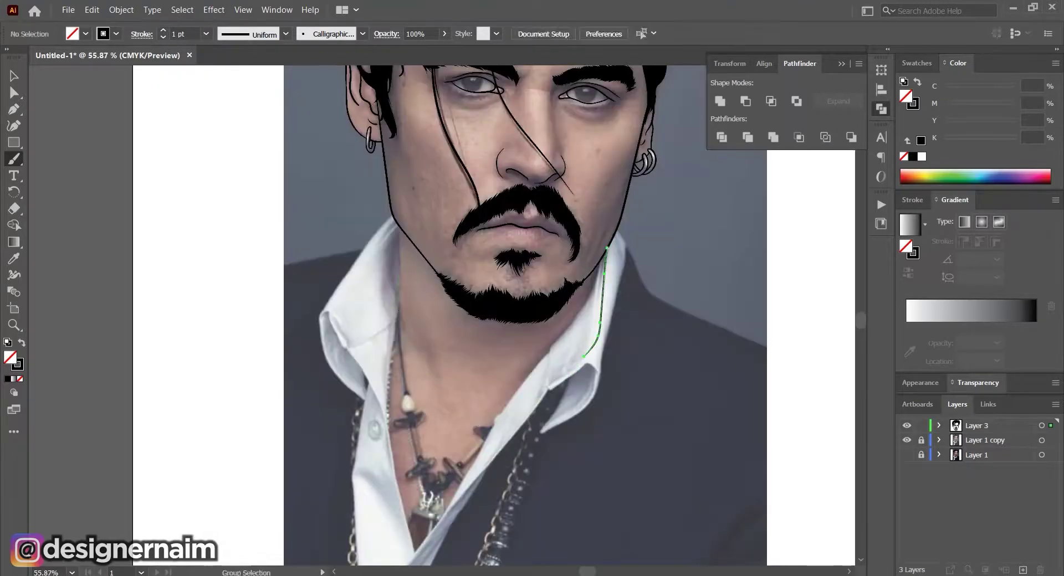
Try to redraw the neck outline below the jaw with the Paintbrush, and undo the neck strokes
{"action": "scroll", "coordinate": [493, 288], "scroll_direction": "up", "scroll_amount": 4}
{"action": "mouse_move", "coordinate": [339, 198]}
{"action": "left_mouse_down"}
{"action": "mouse_move", "coordinate": [342, 295]}
{"action": "mouse_move", "coordinate": [398, 382]}
{"action": "left_mouse_up"}
{"action": "scroll", "coordinate": [427, 409], "scroll_direction": "up", "scroll_amount": 4}
{"action": "mouse_move", "coordinate": [445, 411]}
{"action": "left_mouse_down"}
{"action": "mouse_move", "coordinate": [533, 403]}
{"action": "mouse_move", "coordinate": [528, 417]}
{"action": "mouse_move", "coordinate": [619, 444]}
{"action": "mouse_move", "coordinate": [693, 359]}
{"action": "left_mouse_up"}
{"action": "left_click", "coordinate": [425, 410], "text": "ctrl"}
{"action": "key", "text": "ctrl+shift+a"}
{"action": "scroll", "coordinate": [443, 432], "scroll_direction": "up", "scroll_amount": 1}
{"action": "key", "text": "ctrl+z"}
{"action": "key", "text": "ctrl+z"}
{"action": "key", "text": "ctrl+z"}
{"action": "key", "text": "ctrl+z"}
{"action": "key", "text": "ctrl+z"}
{"action": "key", "text": "ctrl+z"}
{"action": "scroll", "coordinate": [452, 487], "scroll_direction": "down", "scroll_amount": 12}
Lock Layer 3 and create a new layer above it for the neck sketch
{"action": "scroll", "coordinate": [510, 488], "scroll_direction": "up", "scroll_amount": 4}
{"action": "left_click", "coordinate": [921, 426]}
{"action": "left_click", "coordinate": [1023, 570]}
Set the stroke color to blue and the fill to none
{"action": "left_click", "coordinate": [985, 174]}
{"action": "left_click", "coordinate": [985, 173]}
{"action": "key", "text": "shift+x"}
{"action": "key", "text": "slash"}
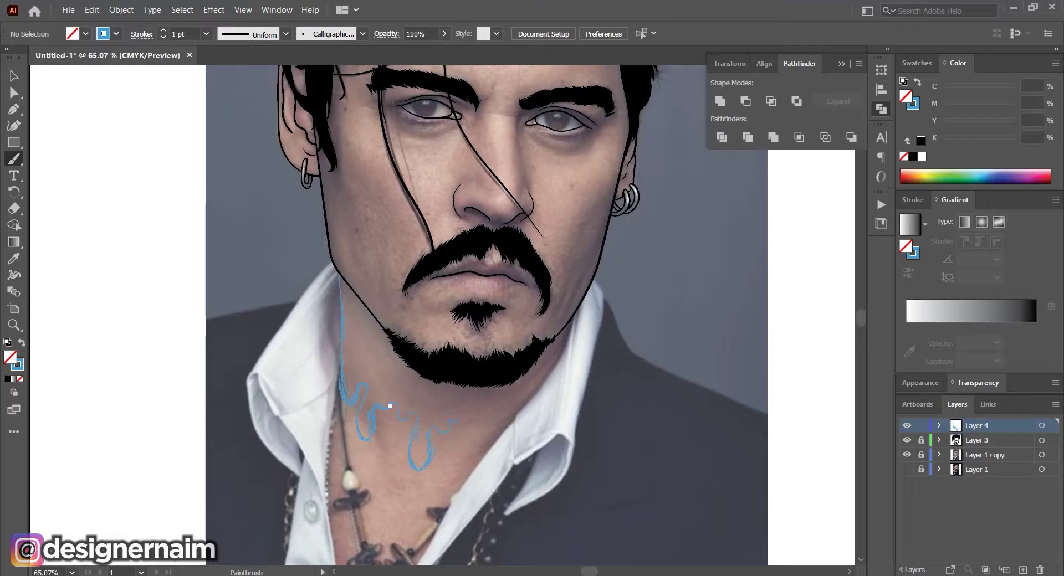
Sketch the neck sides and a dripping lower edge below the beard in blue with the Paintbrush
{"action": "left_click_drag", "start_coordinate": [462, 452], "coordinate": [482, 436]}
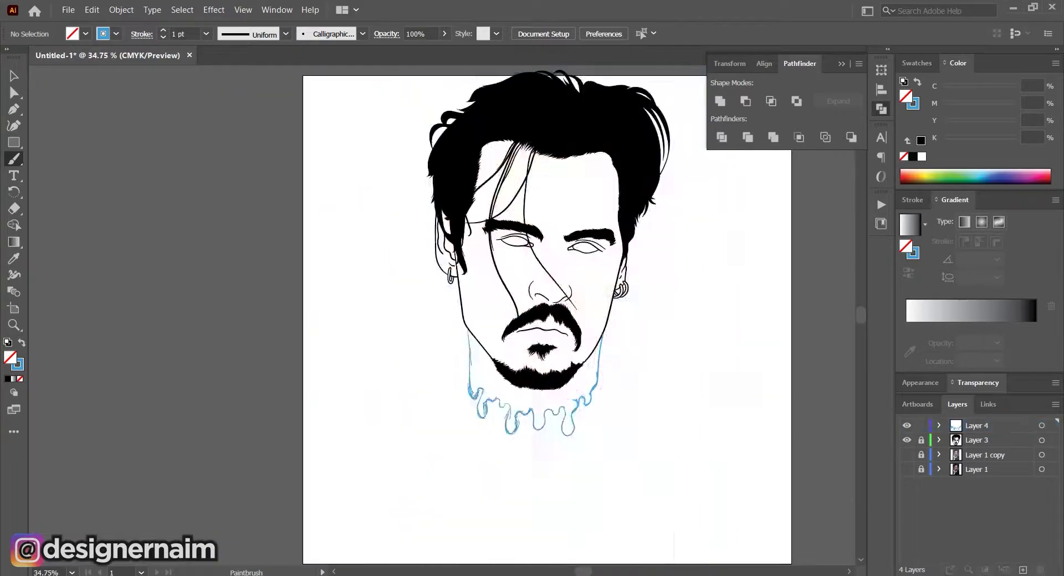
{"action": "scroll", "coordinate": [482, 316], "scroll_direction": "up", "scroll_amount": 3}
Narrow the lower end of the drip sketch with Free Transform's perspective distort and group the strokes
{"action": "key", "text": "e"}
{"action": "left_click", "coordinate": [76, 170]}
{"action": "left_click_drag", "start_coordinate": [482, 475], "coordinate": [494, 475]}
{"action": "key", "text": "ctrl+g"}
{"action": "key", "text": "v"}
{"action": "left_click", "coordinate": [696, 466]}
{"action": "scroll", "coordinate": [696, 467], "scroll_direction": "up", "scroll_amount": 5}
Sketch longer drips over the left and middle part of the neck's lower edge with the Paintbrush
{"action": "key", "text": "b"}
{"action": "left_click_drag", "start_coordinate": [505, 367], "coordinate": [495, 400]}
{"action": "scroll", "coordinate": [664, 377], "scroll_direction": "down", "scroll_amount": 3}
{"action": "scroll", "coordinate": [657, 399], "scroll_direction": "up", "scroll_amount": 3}
{"action": "mouse_move", "coordinate": [446, 331]}
{"action": "left_mouse_down"}
{"action": "mouse_move", "coordinate": [461, 370]}
{"action": "mouse_move", "coordinate": [485, 360]}
{"action": "mouse_move", "coordinate": [517, 395]}
{"action": "left_mouse_up"}
{"action": "mouse_move", "coordinate": [543, 390]}
{"action": "left_mouse_down"}
{"action": "mouse_move", "coordinate": [526, 410]}
{"action": "mouse_move", "coordinate": [551, 384]}
{"action": "left_mouse_up"}
{"action": "left_click_drag", "start_coordinate": [559, 393], "coordinate": [530, 400]}
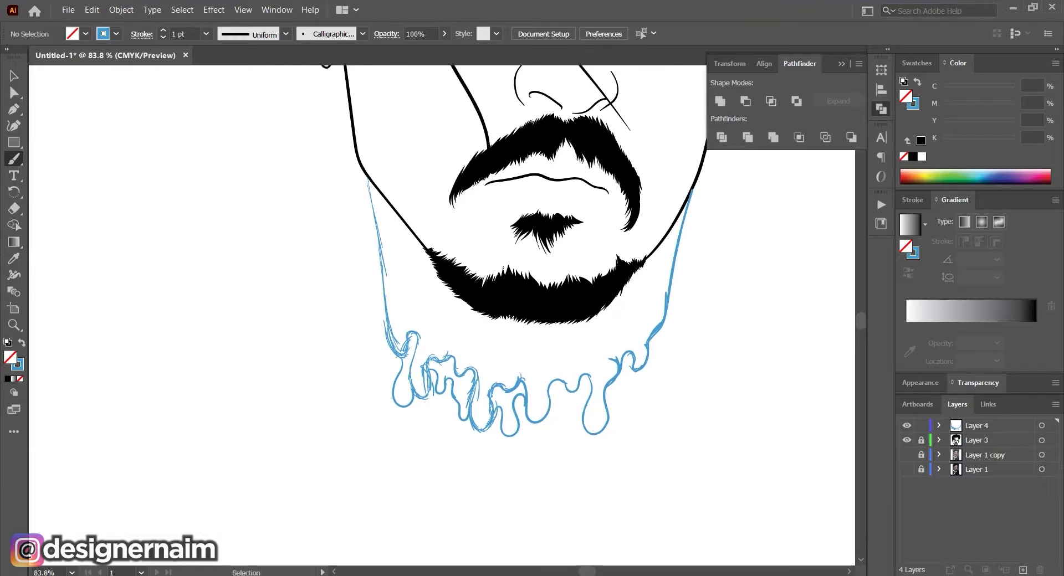
Sketch a long center drip and more drips along the right part of the neck's lower edge
{"action": "left_click_drag", "start_coordinate": [547, 434], "coordinate": [559, 438]}
{"action": "left_click_drag", "start_coordinate": [582, 388], "coordinate": [562, 416]}
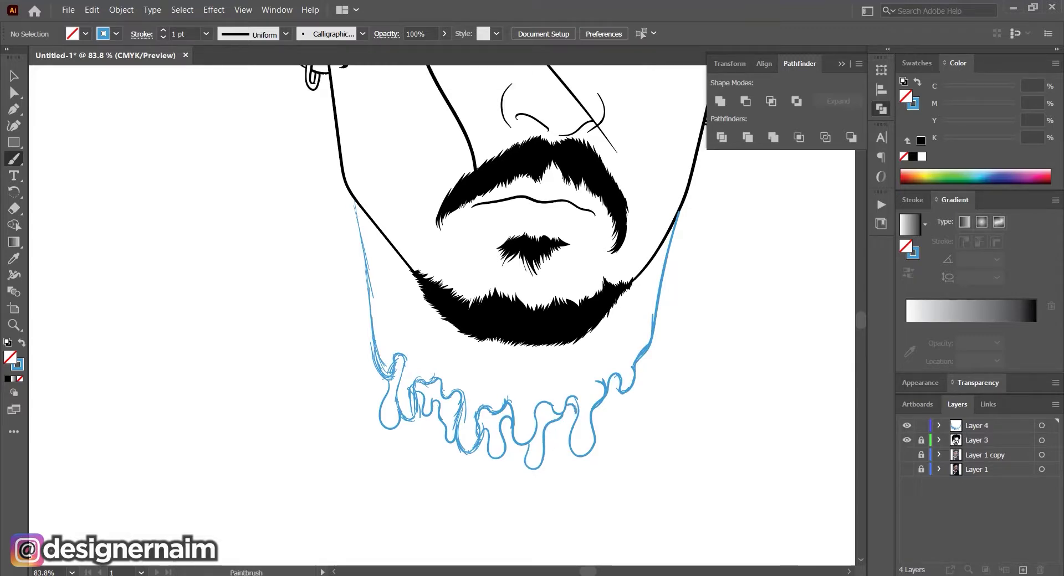
{"action": "left_click_drag", "start_coordinate": [601, 415], "coordinate": [633, 381]}
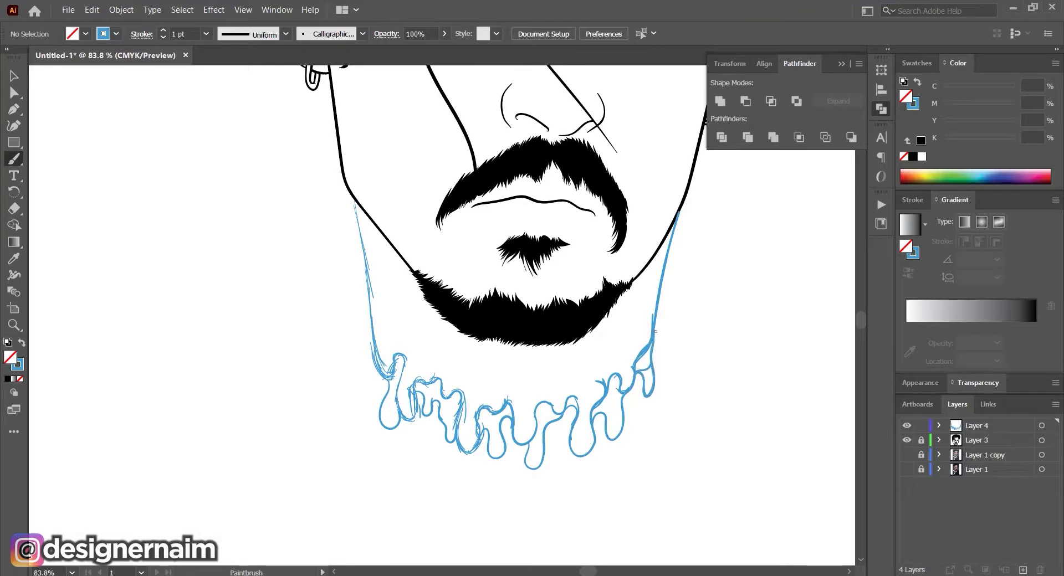
{"action": "scroll", "coordinate": [676, 402], "scroll_direction": "down", "scroll_amount": 6}
{"action": "scroll", "coordinate": [681, 402], "scroll_direction": "up", "scroll_amount": 3}
{"action": "scroll", "coordinate": [524, 427], "scroll_direction": "down", "scroll_amount": 3}
{"action": "left_click_drag", "start_coordinate": [675, 398], "coordinate": [480, 465]}
Adjust the lower width of the whole drip sketch with Free Transform's perspective distort and group the strokes
{"action": "scroll", "coordinate": [452, 442], "scroll_direction": "up", "scroll_amount": 5}
{"action": "key", "text": "v"}
{"action": "key", "text": "ctrl+a"}
{"action": "scroll", "coordinate": [654, 466], "scroll_direction": "down", "scroll_amount": 3}
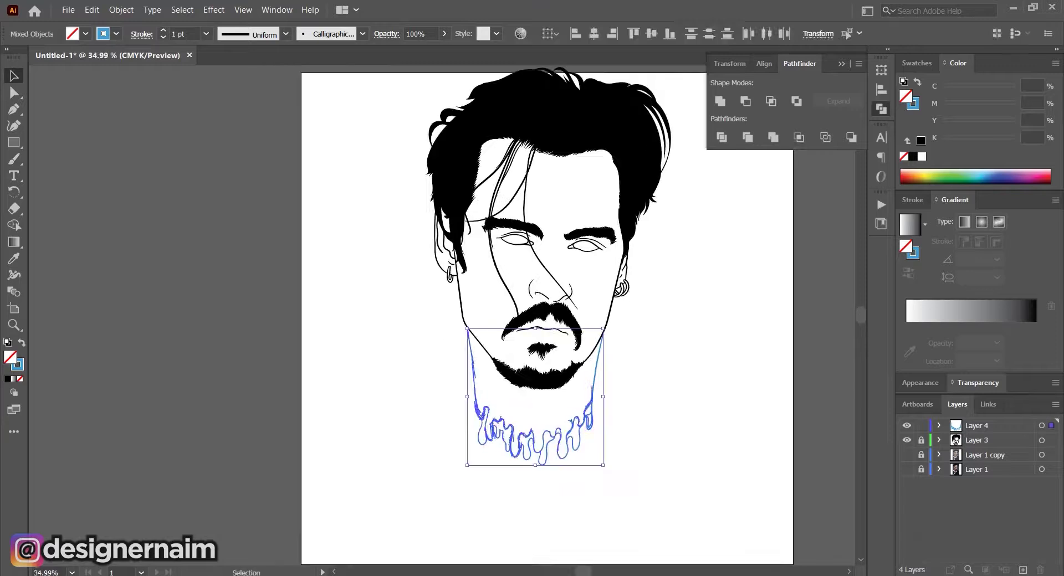
{"action": "key", "text": "e"}
{"action": "left_click", "coordinate": [77, 170]}
{"action": "left_click_drag", "start_coordinate": [603, 465], "coordinate": [614, 466]}
{"action": "key", "text": "ctrl+g"}
{"action": "key", "text": "v"}
{"action": "key", "text": "ctrl+shift+a"}
Shorten the grouped drip sketch by raising its lower edge slightly toward the chin
{"action": "scroll", "coordinate": [536, 399], "scroll_direction": "down", "scroll_amount": 1}
{"action": "left_click", "coordinate": [537, 491]}
{"action": "left_click_drag", "start_coordinate": [530, 492], "coordinate": [529, 475]}
{"action": "key", "text": "ctrl+shift+a"}
Move Layer 4 with the drip sketch below Layer 3
{"action": "left_click", "coordinate": [921, 440]}
{"action": "left_click_drag", "start_coordinate": [976, 427], "coordinate": [976, 447]}
Set the drip sketch's opacity to 20%, unlock Layer 3 and lock Layer 4
{"action": "key", "text": "ctrl+a"}
{"action": "left_click", "coordinate": [921, 426]}
{"action": "left_click", "coordinate": [419, 34]}
{"action": "type", "text": "20"}
{"action": "key", "text": "Return"}
{"action": "left_click", "coordinate": [921, 441]}
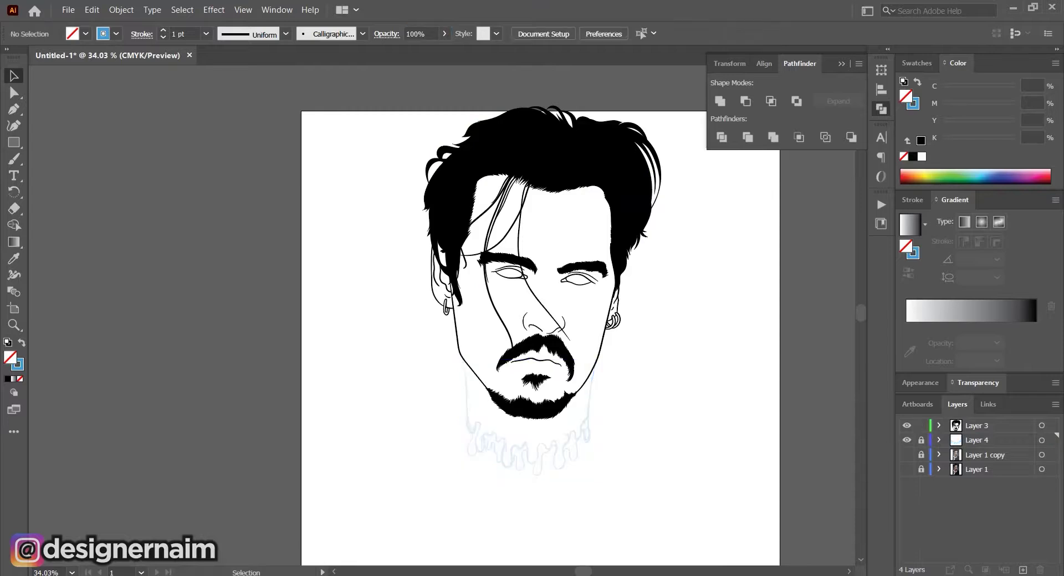
Ink the left neck line and the wavy dripping edge on Layer 3 with black brush strokes over the sketch
{"action": "scroll", "coordinate": [502, 399], "scroll_direction": "up", "scroll_amount": 5}
{"action": "key", "text": "b"}
{"action": "left_click", "coordinate": [992, 426]}
{"action": "left_click_drag", "start_coordinate": [526, 433], "coordinate": [573, 358]}
{"action": "scroll", "coordinate": [551, 444], "scroll_direction": "up", "scroll_amount": 5}
{"action": "mouse_move", "coordinate": [404, 111]}
{"action": "left_mouse_down"}
{"action": "mouse_move", "coordinate": [421, 345]}
{"action": "mouse_move", "coordinate": [450, 388]}
{"action": "mouse_move", "coordinate": [474, 378]}
{"action": "left_mouse_up"}
{"action": "scroll", "coordinate": [477, 385], "scroll_direction": "up", "scroll_amount": 1}
{"action": "mouse_move", "coordinate": [476, 385]}
{"action": "left_mouse_down"}
{"action": "mouse_move", "coordinate": [502, 317]}
{"action": "mouse_move", "coordinate": [493, 369]}
{"action": "mouse_move", "coordinate": [517, 365]}
{"action": "left_mouse_up"}
{"action": "left_click_drag", "start_coordinate": [583, 378], "coordinate": [610, 382]}
{"action": "mouse_move", "coordinate": [610, 383]}
{"action": "left_mouse_down"}
{"action": "mouse_move", "coordinate": [564, 310]}
{"action": "mouse_move", "coordinate": [590, 416]}
{"action": "mouse_move", "coordinate": [619, 332]}
{"action": "mouse_move", "coordinate": [661, 330]}
{"action": "mouse_move", "coordinate": [706, 391]}
{"action": "mouse_move", "coordinate": [780, 312]}
{"action": "left_mouse_up"}
{"action": "left_click_drag", "start_coordinate": [776, 312], "coordinate": [478, 460]}
{"action": "scroll", "coordinate": [663, 327], "scroll_direction": "down", "scroll_amount": 3}
Finish the drip outline toward the right side of the neck and tidy the anchor points where its strokes meet
{"action": "left_click_drag", "start_coordinate": [619, 364], "coordinate": [640, 314]}
{"action": "mouse_move", "coordinate": [576, 423]}
{"action": "left_mouse_down"}
{"action": "mouse_move", "coordinate": [540, 417]}
{"action": "mouse_move", "coordinate": [569, 383]}
{"action": "left_mouse_up"}
{"action": "scroll", "coordinate": [525, 432], "scroll_direction": "up", "scroll_amount": 5}
{"action": "key", "text": "a"}
{"action": "left_click", "coordinate": [558, 396]}
{"action": "left_click", "coordinate": [571, 380]}
{"action": "key", "text": "ctrl+shift+a"}
Fill the leftmost drip with a solid black freehand shape that has no stroke
{"action": "scroll", "coordinate": [600, 351], "scroll_direction": "down", "scroll_amount": 5}
{"action": "key", "text": "b"}
{"action": "scroll", "coordinate": [424, 266], "scroll_direction": "up", "scroll_amount": 4}
{"action": "scroll", "coordinate": [469, 431], "scroll_direction": "down", "scroll_amount": 1}
{"action": "key", "text": "shift+x"}
{"action": "scroll", "coordinate": [413, 421], "scroll_direction": "up", "scroll_amount": 2}
{"action": "left_click_drag", "start_coordinate": [476, 310], "coordinate": [440, 317]}
{"action": "left_click_drag", "start_coordinate": [436, 285], "coordinate": [422, 383]}
{"action": "scroll", "coordinate": [456, 330], "scroll_direction": "down", "scroll_amount": 3}
{"action": "mouse_move", "coordinate": [450, 261]}
{"action": "left_mouse_down"}
{"action": "mouse_move", "coordinate": [436, 285]}
{"action": "mouse_move", "coordinate": [435, 384]}
{"action": "left_mouse_up"}
{"action": "scroll", "coordinate": [481, 348], "scroll_direction": "up", "scroll_amount": 4}
{"action": "left_click", "coordinate": [438, 344], "text": "ctrl"}
{"action": "key", "text": "ctrl+shift+a"}
Draw a solid black cluster of short drips under the outline beside the leftmost drip
{"action": "left_click_drag", "start_coordinate": [474, 322], "coordinate": [413, 332]}
{"action": "left_click_drag", "start_coordinate": [411, 338], "coordinate": [411, 322]}
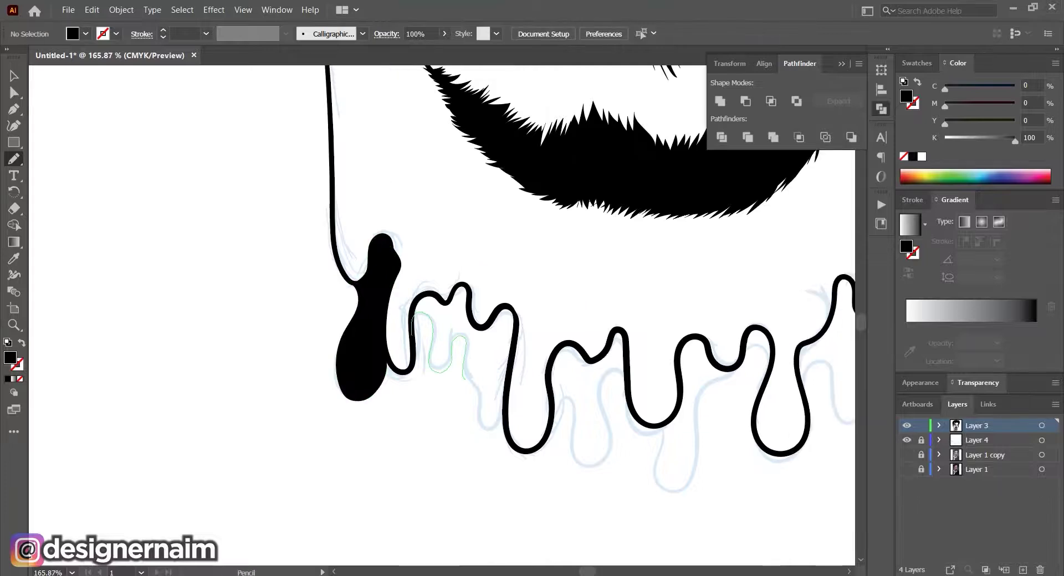
{"action": "left_click_drag", "start_coordinate": [437, 300], "coordinate": [412, 327]}
{"action": "scroll", "coordinate": [593, 343], "scroll_direction": "down", "scroll_amount": 2}
Draw two longer solid black drips under the middle of the dripping neck edge
{"action": "left_click_drag", "start_coordinate": [592, 344], "coordinate": [570, 310]}
{"action": "left_click_drag", "start_coordinate": [538, 365], "coordinate": [539, 358]}
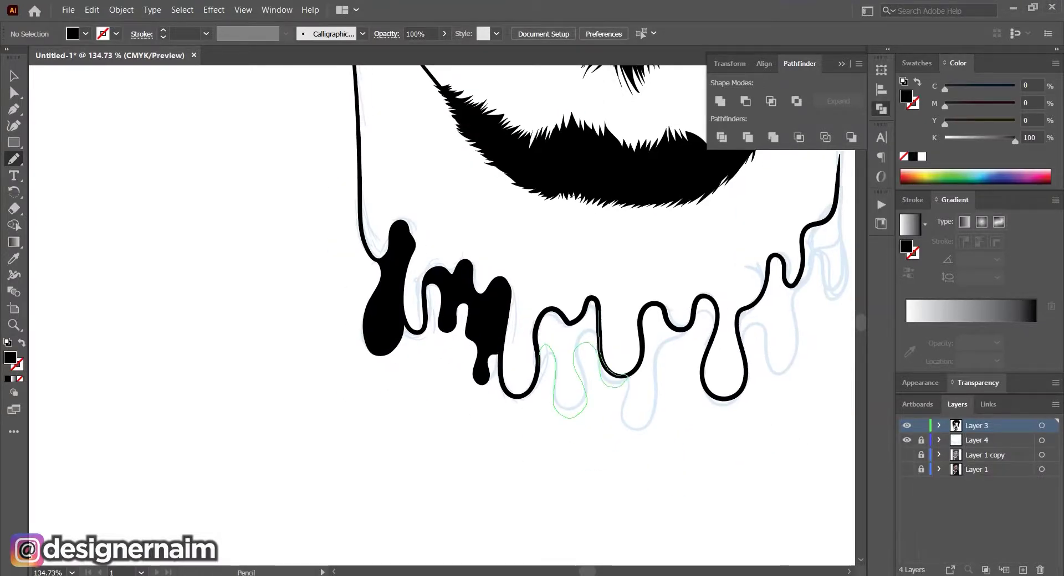
{"action": "left_click_drag", "start_coordinate": [552, 310], "coordinate": [539, 363]}
{"action": "scroll", "coordinate": [540, 359], "scroll_direction": "down", "scroll_amount": 2}
{"action": "left_click_drag", "start_coordinate": [602, 368], "coordinate": [612, 372]}
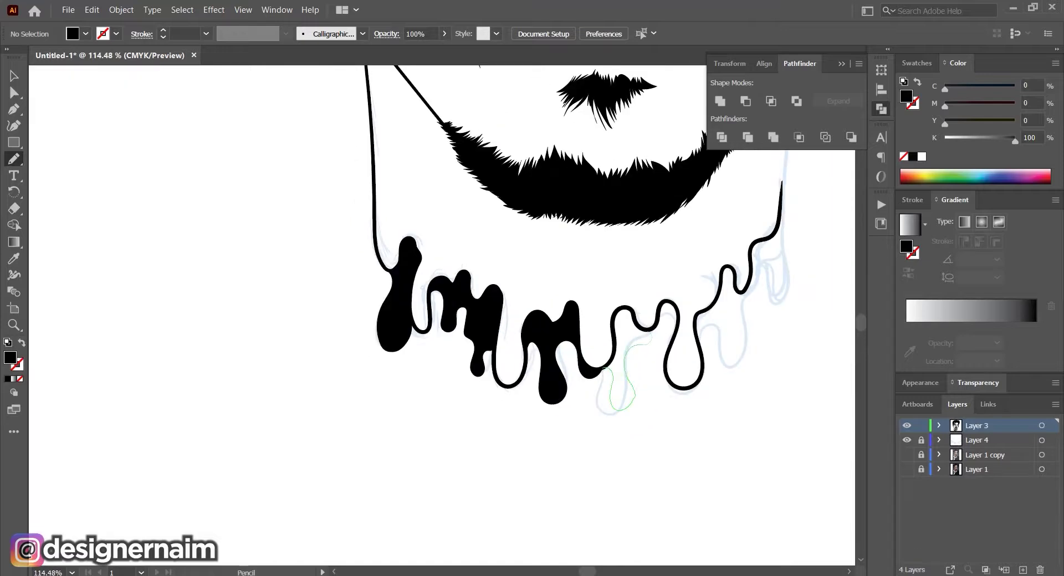
{"action": "left_click_drag", "start_coordinate": [619, 308], "coordinate": [605, 367]}
{"action": "left_click_drag", "start_coordinate": [654, 346], "coordinate": [609, 363]}
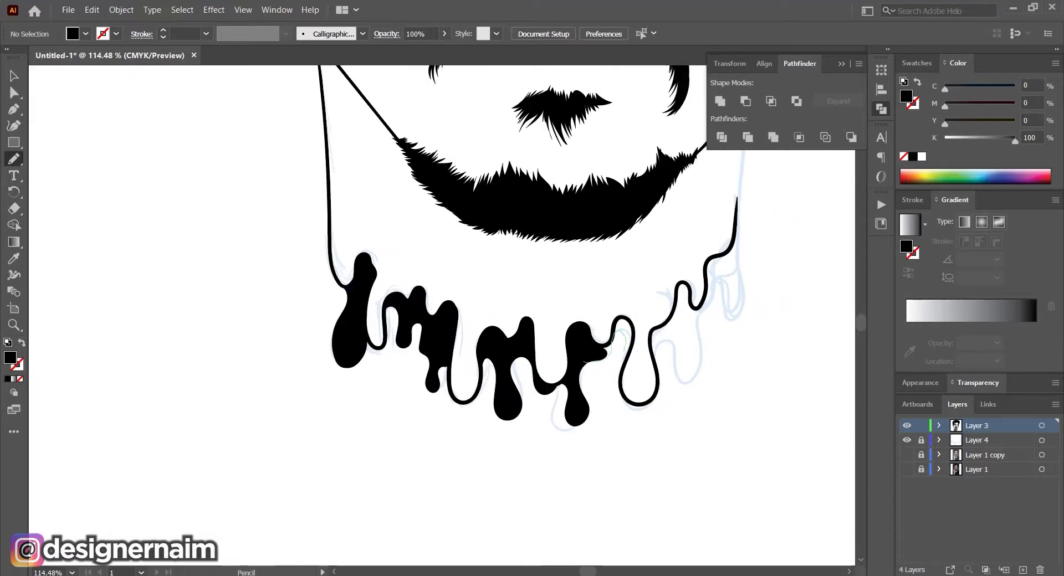
Draw solid black shapes for the remaining drips along the right part of the neck edge
{"action": "scroll", "coordinate": [637, 321], "scroll_direction": "up", "scroll_amount": 5}
{"action": "mouse_move", "coordinate": [618, 321]}
{"action": "left_mouse_down"}
{"action": "mouse_move", "coordinate": [595, 347]}
{"action": "mouse_move", "coordinate": [604, 375]}
{"action": "mouse_move", "coordinate": [601, 346]}
{"action": "left_mouse_up"}
{"action": "scroll", "coordinate": [610, 360], "scroll_direction": "down", "scroll_amount": 1}
{"action": "scroll", "coordinate": [554, 366], "scroll_direction": "down", "scroll_amount": 5}
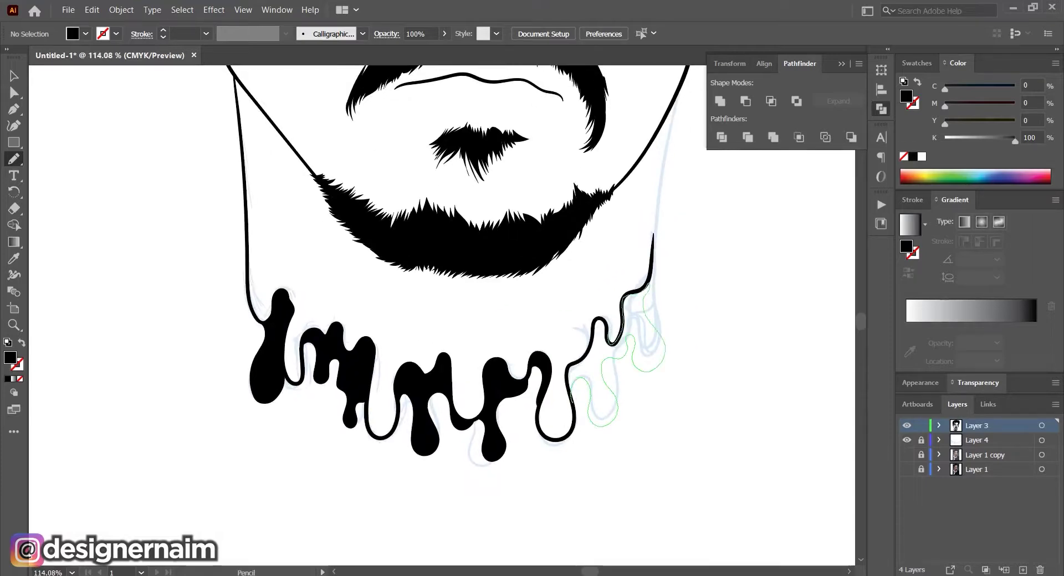
{"action": "left_click_drag", "start_coordinate": [571, 393], "coordinate": [573, 401]}
{"action": "scroll", "coordinate": [576, 382], "scroll_direction": "down", "scroll_amount": 5}
{"action": "scroll", "coordinate": [643, 193], "scroll_direction": "up", "scroll_amount": 5}
Extend the right neck line up to the jaw with a black brush stroke and outline a small drip beside it
{"action": "key", "text": "b"}
{"action": "key", "text": "shift+x"}
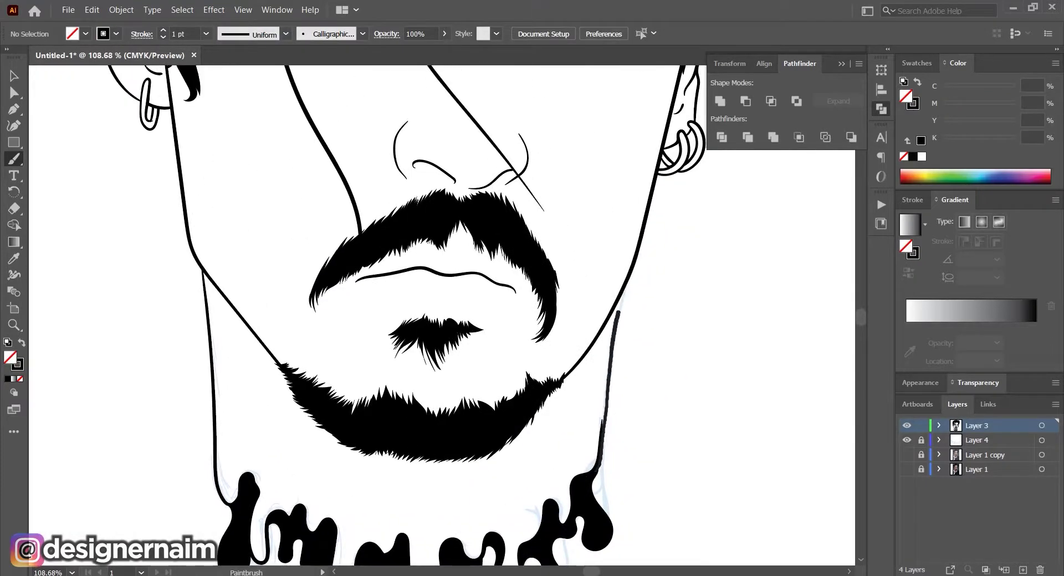
{"action": "left_click_drag", "start_coordinate": [619, 312], "coordinate": [628, 282]}
{"action": "scroll", "coordinate": [614, 315], "scroll_direction": "down", "scroll_amount": 5}
{"action": "scroll", "coordinate": [601, 404], "scroll_direction": "up", "scroll_amount": 7}
{"action": "key", "text": "n"}
{"action": "left_click_drag", "start_coordinate": [606, 447], "coordinate": [617, 391]}
{"action": "scroll", "coordinate": [668, 374], "scroll_direction": "down", "scroll_amount": 8}
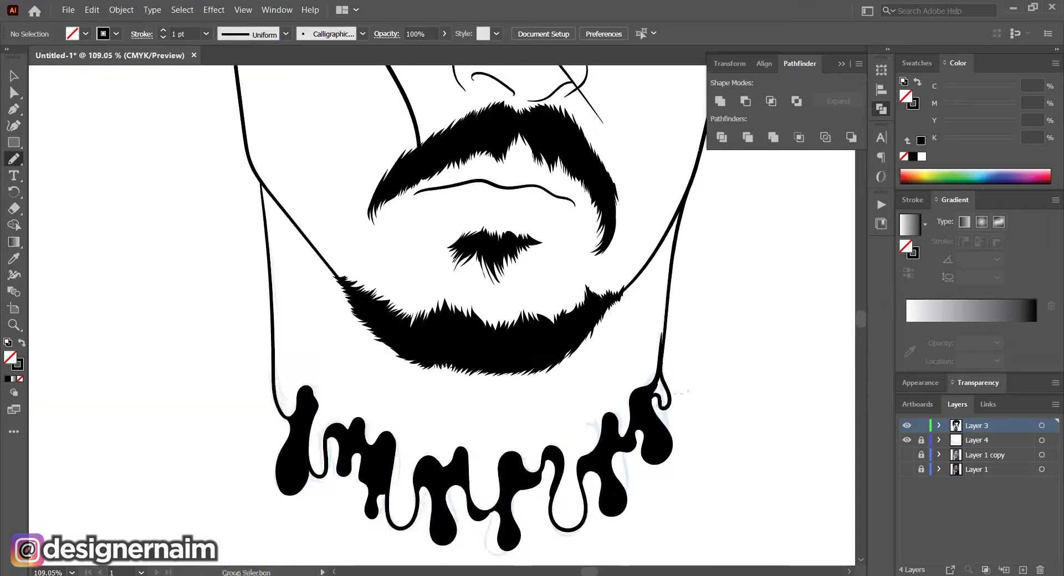
Fill the small drip at the lower end of the right neck line with solid black
{"action": "key", "text": "shift+x"}
{"action": "scroll", "coordinate": [665, 388], "scroll_direction": "up", "scroll_amount": 4}
{"action": "scroll", "coordinate": [720, 399], "scroll_direction": "down", "scroll_amount": 3}
{"action": "scroll", "coordinate": [590, 410], "scroll_direction": "up", "scroll_amount": 7}
{"action": "key", "text": "v"}
{"action": "key", "text": "n"}
{"action": "mouse_move", "coordinate": [573, 350]}
{"action": "left_mouse_down"}
{"action": "mouse_move", "coordinate": [555, 425]}
{"action": "mouse_move", "coordinate": [574, 350]}
{"action": "left_mouse_up"}
{"action": "scroll", "coordinate": [568, 421], "scroll_direction": "down", "scroll_amount": 17}
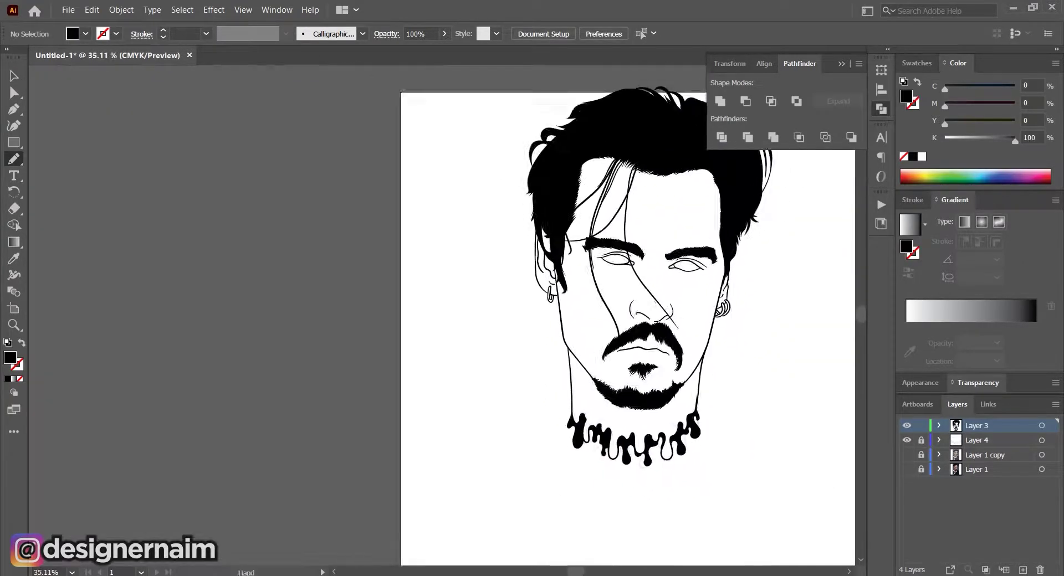
Show the Layer 1 copy photo and brush black iris outlines inside the eyes
{"action": "scroll", "coordinate": [744, 318], "scroll_direction": "up", "scroll_amount": 3}
{"action": "left_click", "coordinate": [907, 455]}
{"action": "scroll", "coordinate": [658, 323], "scroll_direction": "up", "scroll_amount": 15}
{"action": "scroll", "coordinate": [676, 413], "scroll_direction": "up", "scroll_amount": 9}
{"action": "key", "text": "b"}
{"action": "mouse_move", "coordinate": [700, 322]}
{"action": "left_mouse_down"}
{"action": "mouse_move", "coordinate": [635, 406]}
{"action": "mouse_move", "coordinate": [560, 309]}
{"action": "mouse_move", "coordinate": [690, 333]}
{"action": "mouse_move", "coordinate": [696, 320]}
{"action": "left_mouse_up"}
{"action": "key", "text": "ctrl+z"}
{"action": "scroll", "coordinate": [658, 323], "scroll_direction": "down", "scroll_amount": 5}
{"action": "mouse_move", "coordinate": [430, 319]}
{"action": "left_mouse_down"}
{"action": "mouse_move", "coordinate": [506, 388]}
{"action": "mouse_move", "coordinate": [569, 306]}
{"action": "left_mouse_up"}
{"action": "key", "text": "ctrl+z"}
{"action": "mouse_move", "coordinate": [568, 308]}
{"action": "left_mouse_down"}
{"action": "mouse_move", "coordinate": [569, 342]}
{"action": "mouse_move", "coordinate": [477, 384]}
{"action": "mouse_move", "coordinate": [434, 312]}
{"action": "left_mouse_up"}
Draw solid black pupils inside the irises of both eyes
{"action": "scroll", "coordinate": [561, 358], "scroll_direction": "up", "scroll_amount": 6}
{"action": "left_click_drag", "start_coordinate": [541, 355], "coordinate": [565, 311]}
{"action": "scroll", "coordinate": [565, 333], "scroll_direction": "down", "scroll_amount": 4}
{"action": "scroll", "coordinate": [560, 415], "scroll_direction": "up", "scroll_amount": 3}
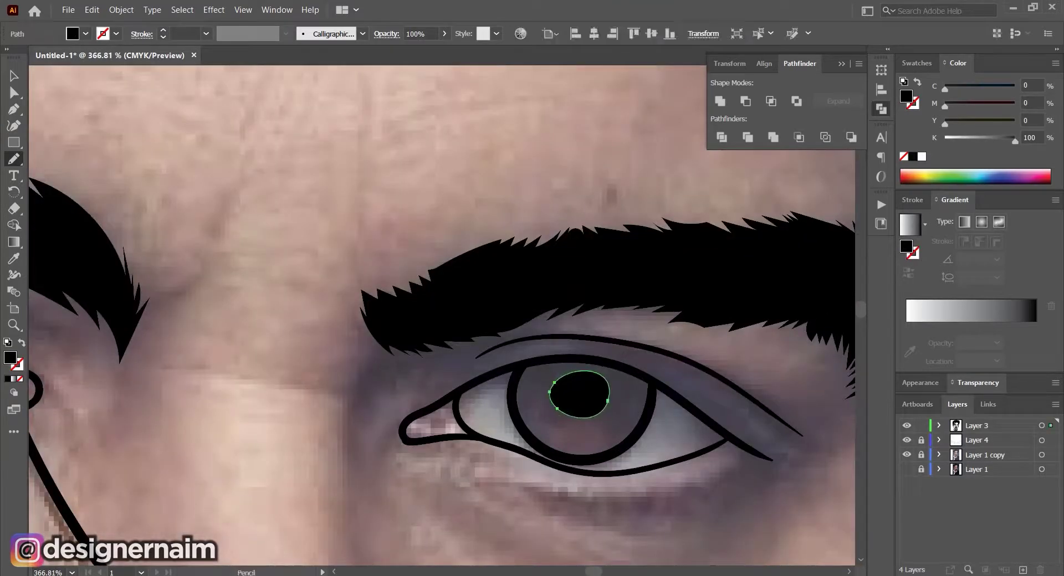
{"action": "key", "text": "ctrl+shift+a"}
{"action": "scroll", "coordinate": [665, 332], "scroll_direction": "down", "scroll_amount": 3}
{"action": "left_click_drag", "start_coordinate": [288, 313], "coordinate": [286, 315]}
{"action": "scroll", "coordinate": [401, 435], "scroll_direction": "down", "scroll_amount": 5}
Thicken the upper lash lines of both eyes with freehand solid black shapes that have slightly jagged undersides
{"action": "scroll", "coordinate": [581, 420], "scroll_direction": "up", "scroll_amount": 8}
{"action": "left_click_drag", "start_coordinate": [569, 417], "coordinate": [484, 372]}
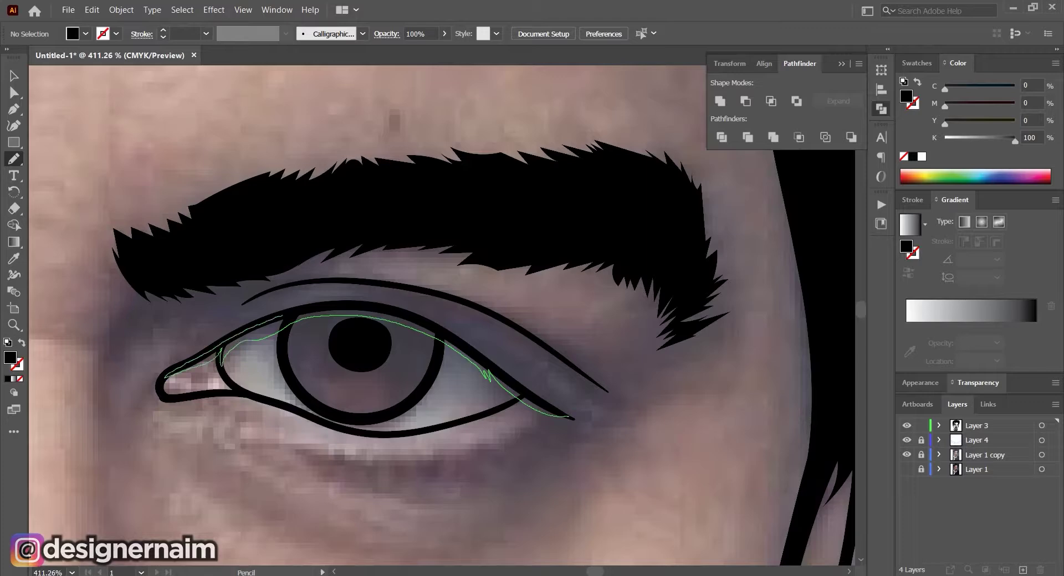
{"action": "left_click_drag", "start_coordinate": [571, 416], "coordinate": [570, 416]}
{"action": "scroll", "coordinate": [570, 416], "scroll_direction": "down", "scroll_amount": 4}
{"action": "scroll", "coordinate": [674, 424], "scroll_direction": "up", "scroll_amount": 4}
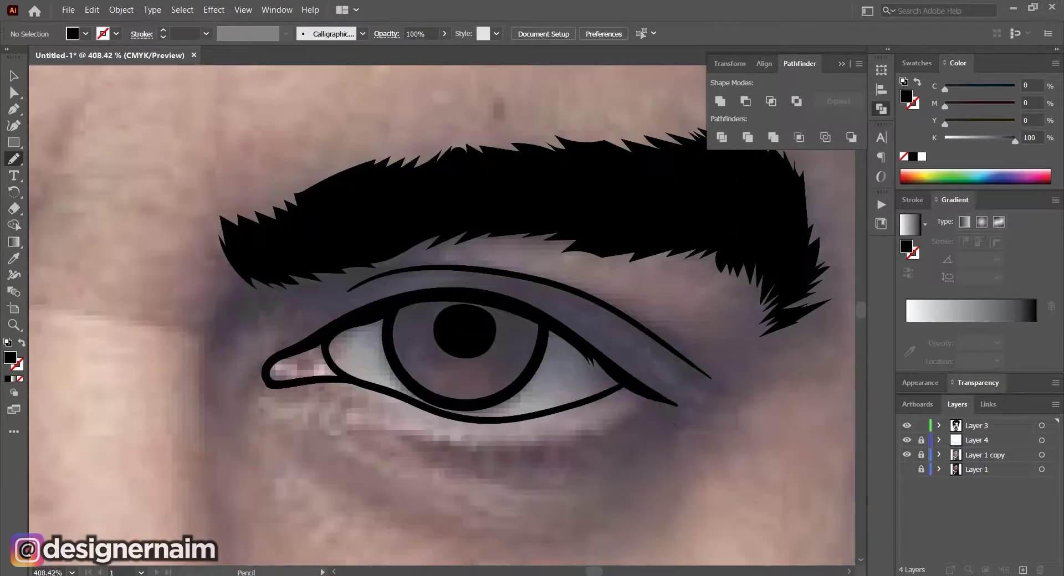
{"action": "scroll", "coordinate": [670, 396], "scroll_direction": "up", "scroll_amount": 1}
{"action": "scroll", "coordinate": [676, 400], "scroll_direction": "down", "scroll_amount": 5}
{"action": "scroll", "coordinate": [166, 321], "scroll_direction": "up", "scroll_amount": 5}
{"action": "left_click_drag", "start_coordinate": [376, 399], "coordinate": [435, 387]}
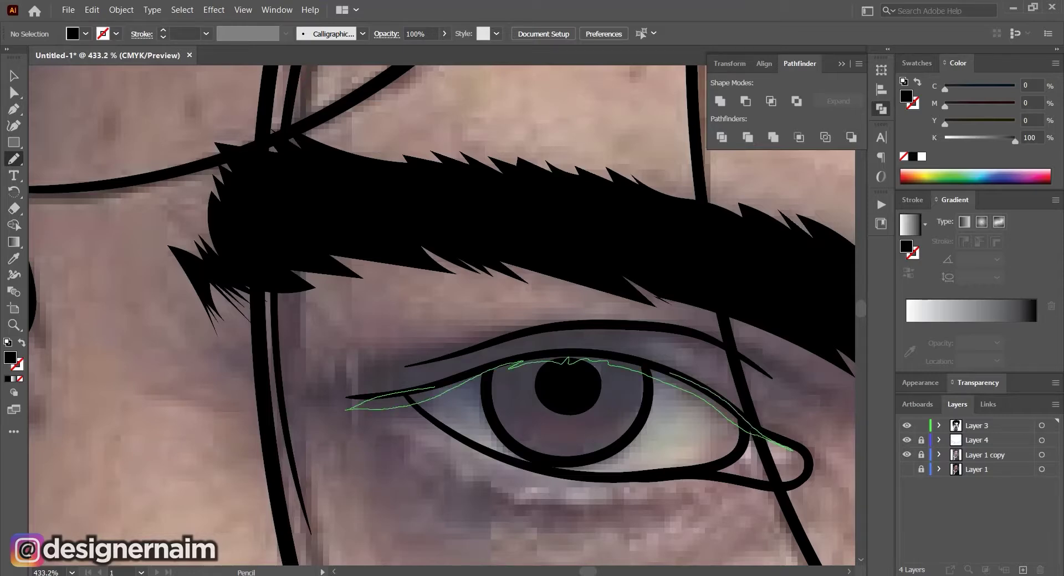
{"action": "left_click_drag", "start_coordinate": [434, 386], "coordinate": [432, 386]}
Add pointed, forked black lash tips at the outer corners of both eyes
{"action": "mouse_move", "coordinate": [393, 395]}
{"action": "left_mouse_down"}
{"action": "mouse_move", "coordinate": [314, 404]}
{"action": "mouse_move", "coordinate": [391, 395]}
{"action": "left_mouse_up"}
{"action": "scroll", "coordinate": [496, 424], "scroll_direction": "down", "scroll_amount": 5}
{"action": "scroll", "coordinate": [488, 409], "scroll_direction": "up", "scroll_amount": 5}
{"action": "mouse_move", "coordinate": [447, 433]}
{"action": "left_mouse_down"}
{"action": "mouse_move", "coordinate": [540, 406]}
{"action": "mouse_move", "coordinate": [447, 432]}
{"action": "left_mouse_up"}
Draw jagged solid black shadow shapes at the top of the iris beneath the upper lid
{"action": "scroll", "coordinate": [499, 410], "scroll_direction": "up", "scroll_amount": 2}
{"action": "left_click_drag", "start_coordinate": [476, 322], "coordinate": [456, 344]}
{"action": "mouse_move", "coordinate": [456, 346]}
{"action": "left_mouse_down"}
{"action": "mouse_move", "coordinate": [312, 340]}
{"action": "mouse_move", "coordinate": [486, 339]}
{"action": "mouse_move", "coordinate": [399, 345]}
{"action": "left_mouse_up"}
{"action": "scroll", "coordinate": [555, 349], "scroll_direction": "down", "scroll_amount": 2}
{"action": "scroll", "coordinate": [432, 382], "scroll_direction": "up", "scroll_amount": 3}
{"action": "left_click_drag", "start_coordinate": [560, 306], "coordinate": [391, 304]}
{"action": "left_click", "coordinate": [521, 302], "text": "ctrl"}
{"action": "scroll", "coordinate": [478, 338], "scroll_direction": "down", "scroll_amount": 5}
{"action": "scroll", "coordinate": [621, 376], "scroll_direction": "up", "scroll_amount": 5}
Rework the jagged shadow at the top of the other eye's iris and undo the last stroke
{"action": "left_click", "coordinate": [626, 325], "text": "ctrl"}
{"action": "mouse_move", "coordinate": [668, 318]}
{"action": "left_mouse_down"}
{"action": "mouse_move", "coordinate": [604, 338]}
{"action": "mouse_move", "coordinate": [626, 327]}
{"action": "mouse_move", "coordinate": [707, 333]}
{"action": "left_mouse_up"}
{"action": "key", "text": "ctrl+shift+a"}
{"action": "scroll", "coordinate": [665, 338], "scroll_direction": "down", "scroll_amount": 5}
{"action": "scroll", "coordinate": [703, 338], "scroll_direction": "up", "scroll_amount": 5}
{"action": "key", "text": "ctrl+z"}
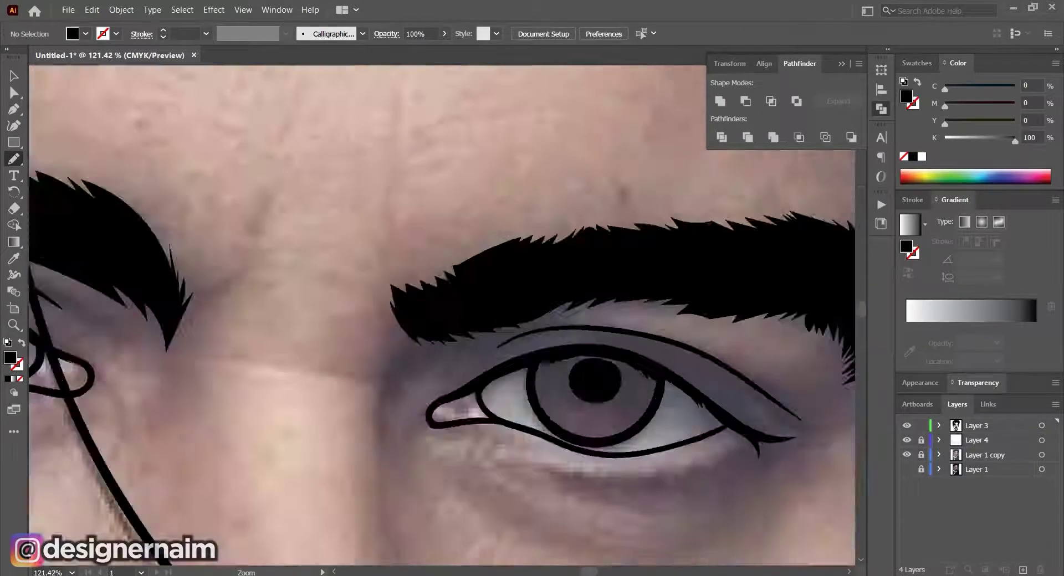
Extend the jagged black lid shadows on both sides of the pupils in both eyes
{"action": "scroll", "coordinate": [655, 374], "scroll_direction": "up", "scroll_amount": 6}
{"action": "left_click_drag", "start_coordinate": [522, 327], "coordinate": [644, 360]}
{"action": "scroll", "coordinate": [557, 359], "scroll_direction": "down", "scroll_amount": 3}
{"action": "scroll", "coordinate": [498, 366], "scroll_direction": "down", "scroll_amount": 5}
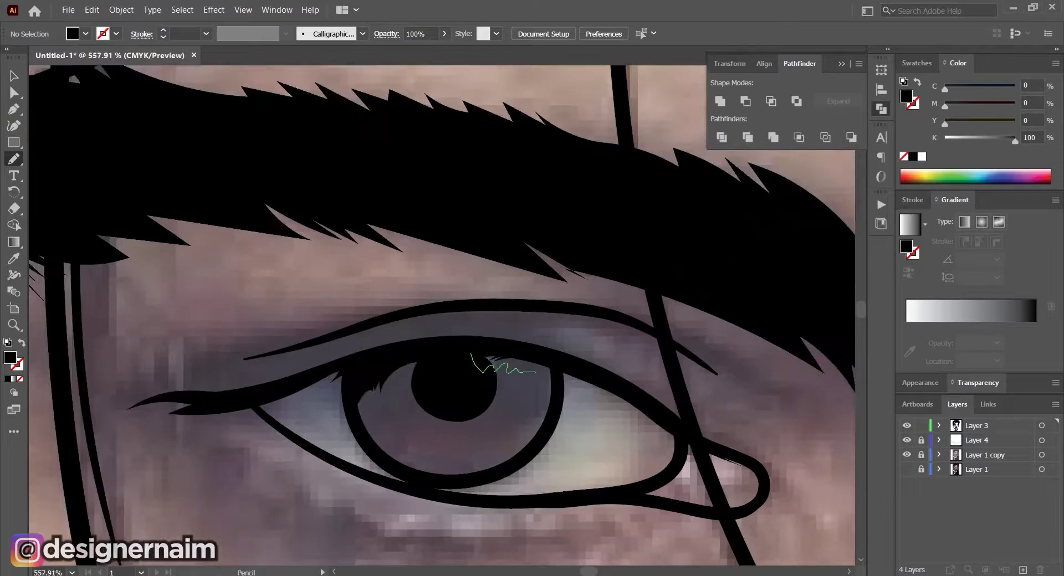
{"action": "scroll", "coordinate": [637, 421], "scroll_direction": "up", "scroll_amount": 5}
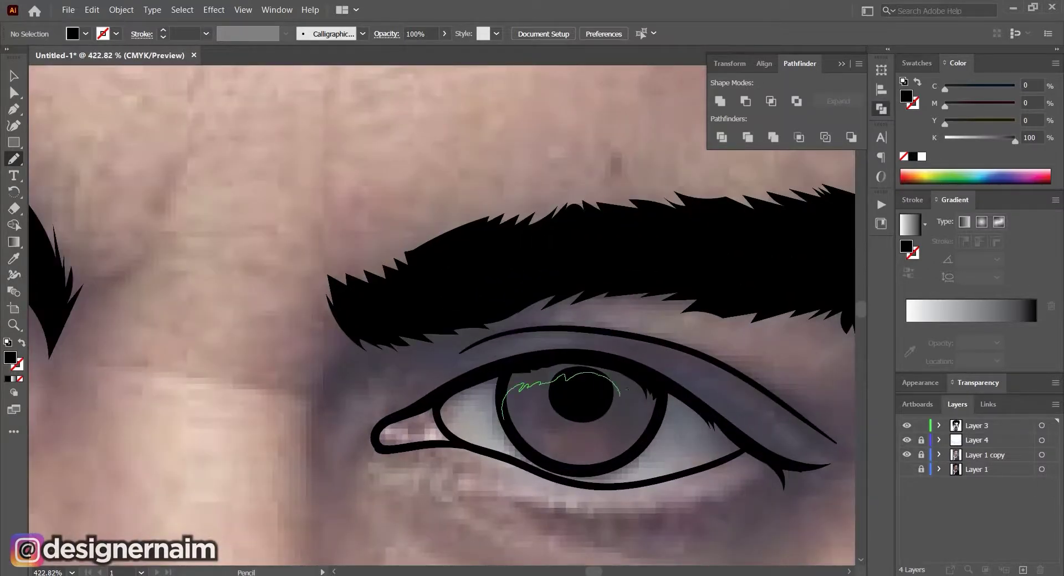
{"action": "scroll", "coordinate": [610, 421], "scroll_direction": "down", "scroll_amount": 5}
{"action": "scroll", "coordinate": [332, 416], "scroll_direction": "up", "scroll_amount": 5}
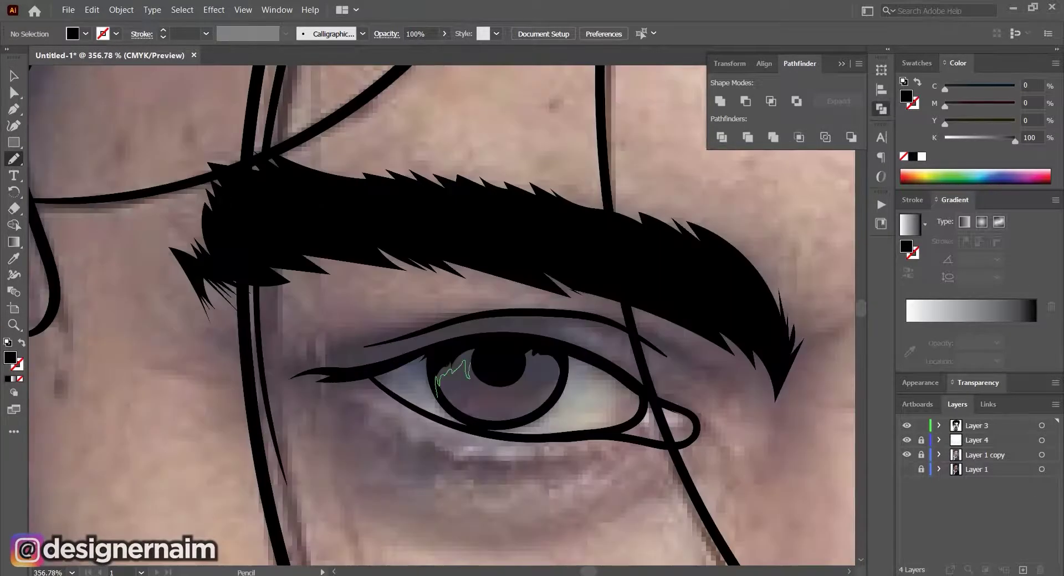
Refine the black shading around the irises and upper lids with small freehand shapes
{"action": "scroll", "coordinate": [413, 392], "scroll_direction": "up", "scroll_amount": 2}
{"action": "scroll", "coordinate": [332, 277], "scroll_direction": "down", "scroll_amount": 1}
{"action": "left_click_drag", "start_coordinate": [604, 396], "coordinate": [579, 341]}
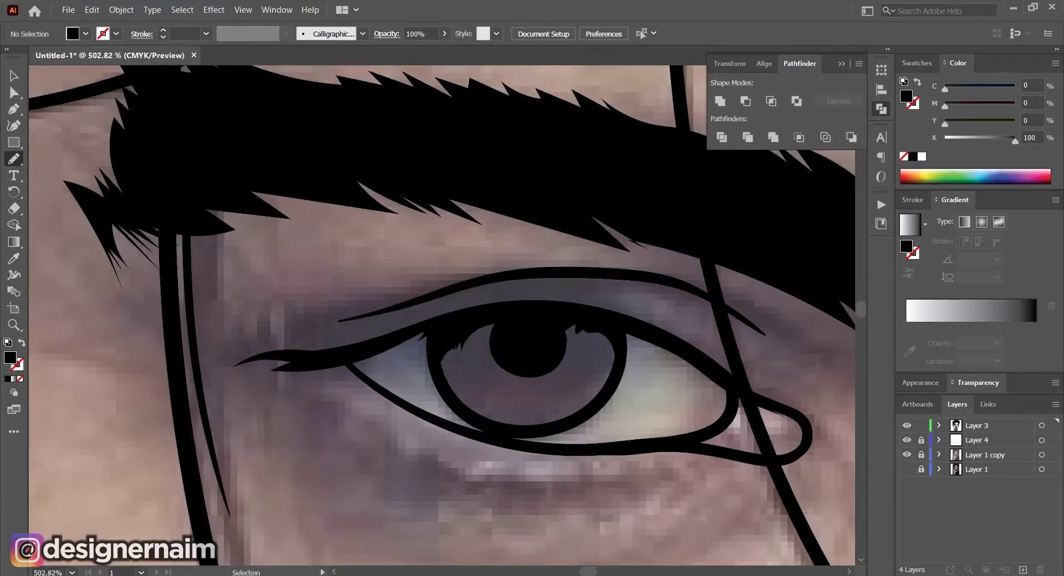
{"action": "left_click_drag", "start_coordinate": [622, 369], "coordinate": [604, 395]}
{"action": "scroll", "coordinate": [515, 386], "scroll_direction": "down", "scroll_amount": 5}
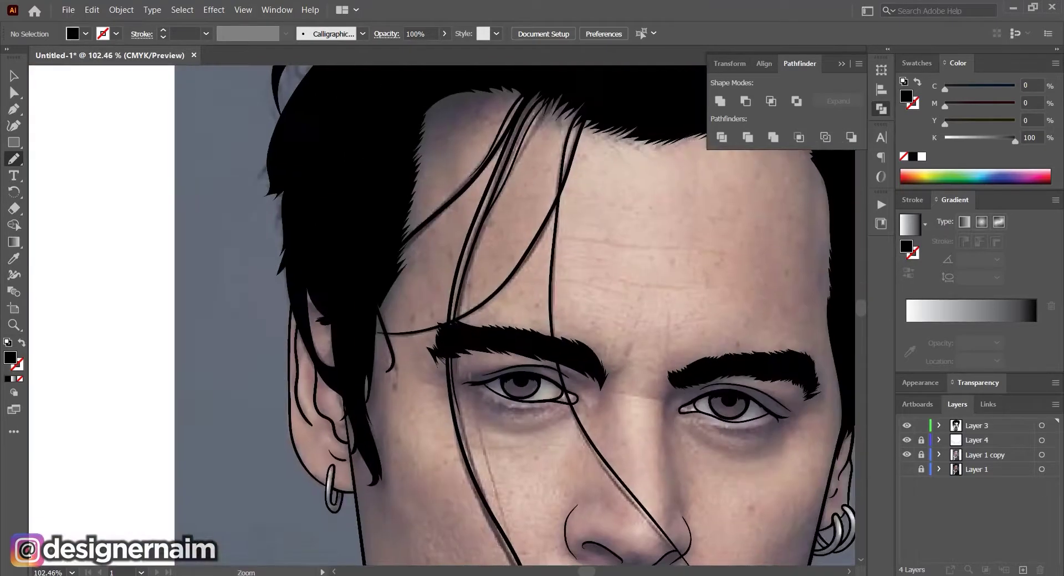
{"action": "scroll", "coordinate": [487, 462], "scroll_direction": "up", "scroll_amount": 3}
{"action": "scroll", "coordinate": [629, 216], "scroll_direction": "down", "scroll_amount": 3}
{"action": "scroll", "coordinate": [634, 203], "scroll_direction": "up", "scroll_amount": 5}
{"action": "mouse_move", "coordinate": [576, 271]}
{"action": "left_mouse_down"}
{"action": "mouse_move", "coordinate": [604, 317]}
{"action": "mouse_move", "coordinate": [578, 272]}
{"action": "left_mouse_up"}
{"action": "scroll", "coordinate": [631, 282], "scroll_direction": "down", "scroll_amount": 5}
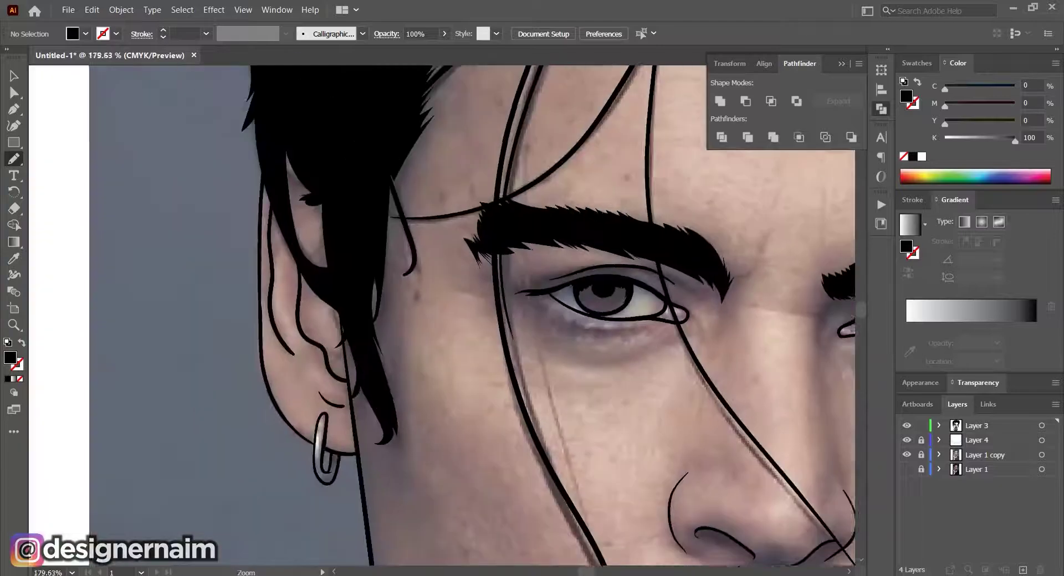
Add a solid black freehand shadow shape along the nostril line under the nose
{"action": "scroll", "coordinate": [469, 496], "scroll_direction": "up", "scroll_amount": 3}
{"action": "scroll", "coordinate": [563, 400], "scroll_direction": "up", "scroll_amount": 5}
{"action": "mouse_move", "coordinate": [612, 428]}
{"action": "left_mouse_down"}
{"action": "mouse_move", "coordinate": [506, 379]}
{"action": "mouse_move", "coordinate": [385, 353]}
{"action": "left_mouse_up"}
{"action": "scroll", "coordinate": [443, 315], "scroll_direction": "down", "scroll_amount": 5}
{"action": "scroll", "coordinate": [443, 316], "scroll_direction": "up", "scroll_amount": 2}
{"action": "scroll", "coordinate": [443, 316], "scroll_direction": "down", "scroll_amount": 8}
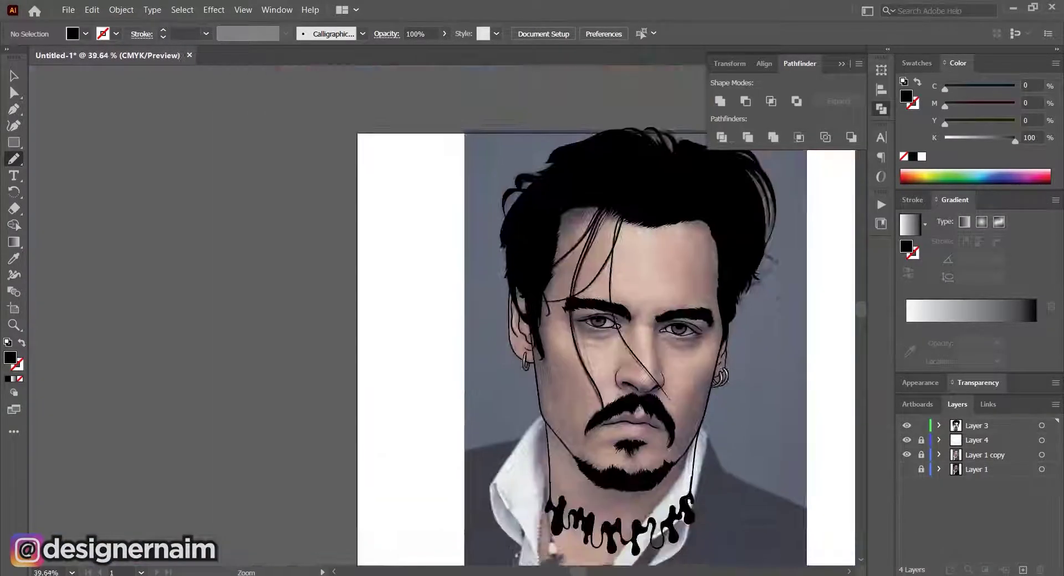
Brush the lower lip's contour in black from one mouth corner to the other
{"action": "scroll", "coordinate": [646, 433], "scroll_direction": "up", "scroll_amount": 6}
{"action": "key", "text": "b"}
{"action": "left_click_drag", "start_coordinate": [313, 362], "coordinate": [504, 454]}
{"action": "key", "text": "ctrl+z"}
{"action": "scroll", "coordinate": [344, 425], "scroll_direction": "down", "scroll_amount": 4}
{"action": "scroll", "coordinate": [450, 499], "scroll_direction": "up", "scroll_amount": 5}
{"action": "mouse_move", "coordinate": [646, 226]}
{"action": "left_mouse_down"}
{"action": "mouse_move", "coordinate": [585, 267]}
{"action": "mouse_move", "coordinate": [229, 210]}
{"action": "left_mouse_up"}
{"action": "scroll", "coordinate": [388, 332], "scroll_direction": "down", "scroll_amount": 5}
Try to brush the upper lip's contour in black between the mouth corners
{"action": "scroll", "coordinate": [321, 221], "scroll_direction": "up", "scroll_amount": 5}
{"action": "mouse_move", "coordinate": [345, 393]}
{"action": "left_mouse_down"}
{"action": "mouse_move", "coordinate": [586, 325]}
{"action": "mouse_move", "coordinate": [768, 417]}
{"action": "left_mouse_up"}
{"action": "key", "text": "ctrl+z"}
{"action": "scroll", "coordinate": [657, 424], "scroll_direction": "down", "scroll_amount": 4}
{"action": "scroll", "coordinate": [695, 423], "scroll_direction": "up", "scroll_amount": 4}
{"action": "left_click_drag", "start_coordinate": [697, 432], "coordinate": [605, 313]}
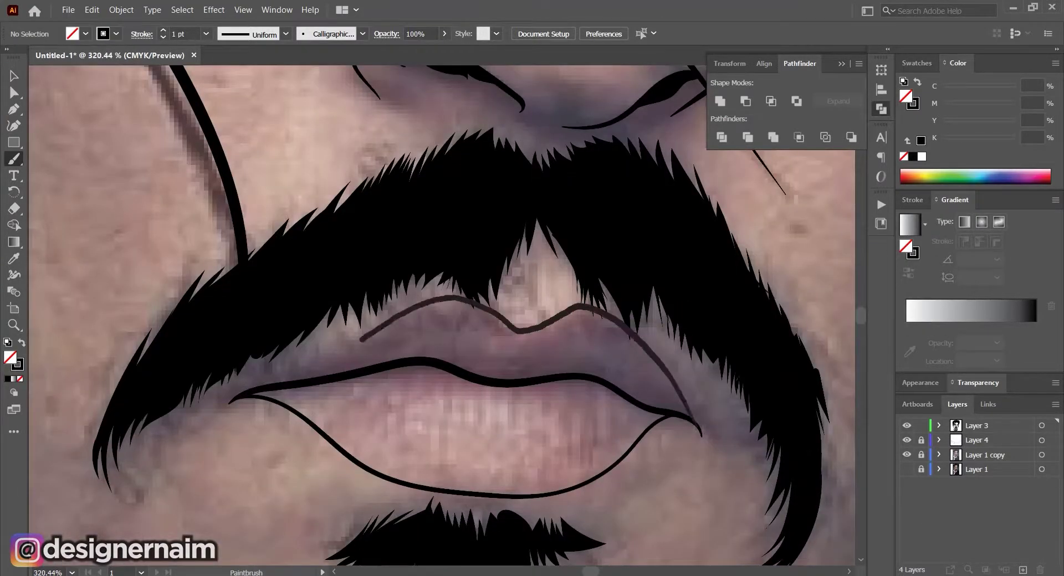
{"action": "left_click_drag", "start_coordinate": [386, 324], "coordinate": [266, 383]}
{"action": "key", "text": "ctrl+z"}
Try to brush the upper lip's contour from one mouth corner to the other and adjust its end at the corner
{"action": "scroll", "coordinate": [616, 365], "scroll_direction": "down", "scroll_amount": 4}
{"action": "scroll", "coordinate": [615, 382], "scroll_direction": "up", "scroll_amount": 4}
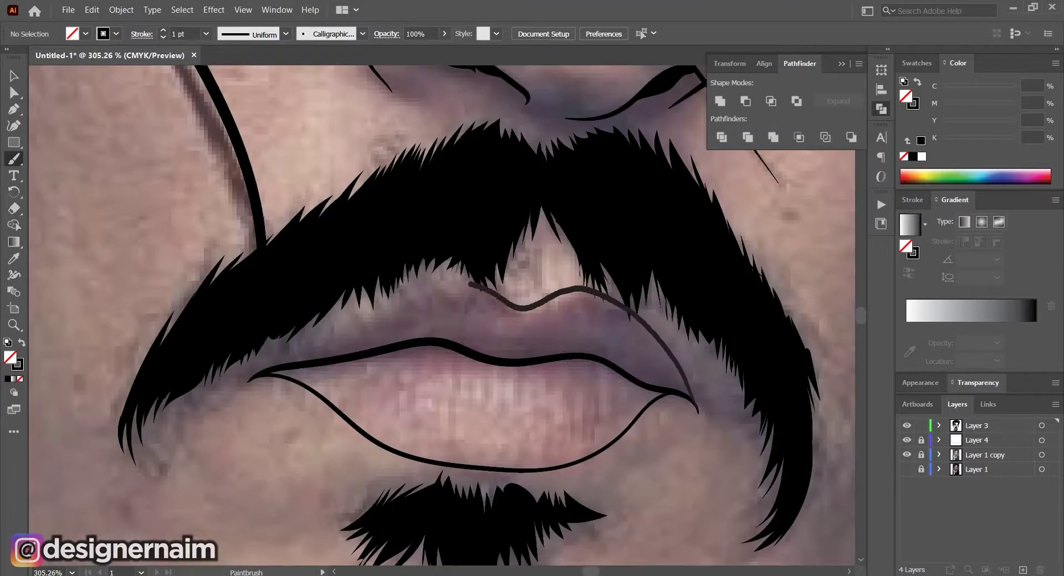
{"action": "left_click_drag", "start_coordinate": [697, 411], "coordinate": [270, 368]}
{"action": "scroll", "coordinate": [590, 364], "scroll_direction": "down", "scroll_amount": 4}
{"action": "scroll", "coordinate": [464, 368], "scroll_direction": "up", "scroll_amount": 3}
{"action": "key", "text": "ctrl+shift+a"}
{"action": "scroll", "coordinate": [464, 369], "scroll_direction": "up", "scroll_amount": 5}
{"action": "left_click", "coordinate": [510, 342], "text": "ctrl"}
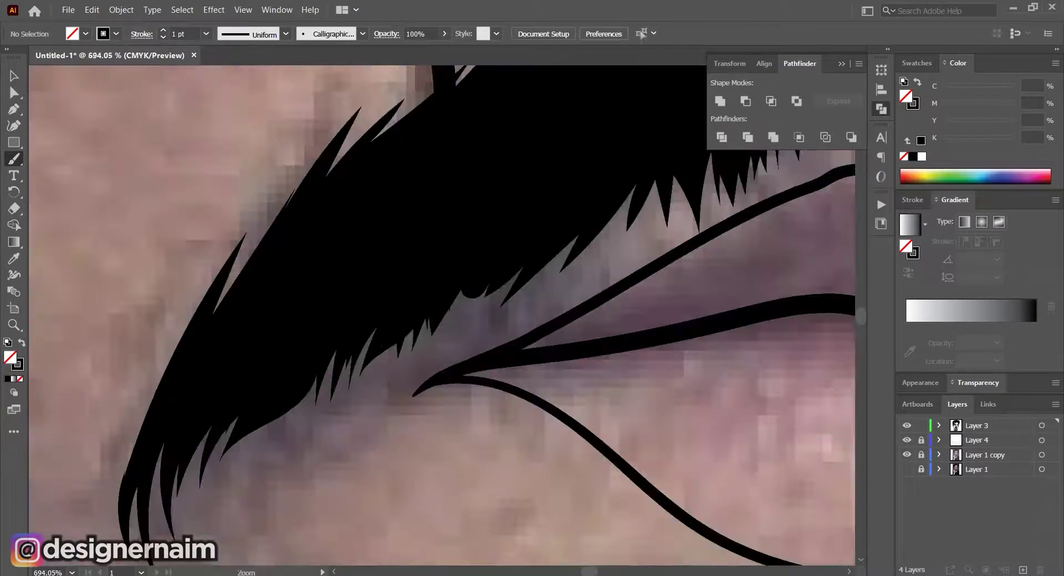
{"action": "left_click_drag", "start_coordinate": [510, 342], "coordinate": [429, 379]}
Inspect the ends of the upper lip contour and delete the contour
{"action": "scroll", "coordinate": [409, 411], "scroll_direction": "down", "scroll_amount": 5}
{"action": "key", "text": "ctrl+shift+a"}
{"action": "scroll", "coordinate": [410, 408], "scroll_direction": "down", "scroll_amount": 3}
{"action": "scroll", "coordinate": [660, 416], "scroll_direction": "up", "scroll_amount": 4}
{"action": "left_click", "coordinate": [579, 339], "text": "ctrl"}
{"action": "key", "text": "ctrl+shift+a"}
{"action": "scroll", "coordinate": [577, 337], "scroll_direction": "down", "scroll_amount": 3}
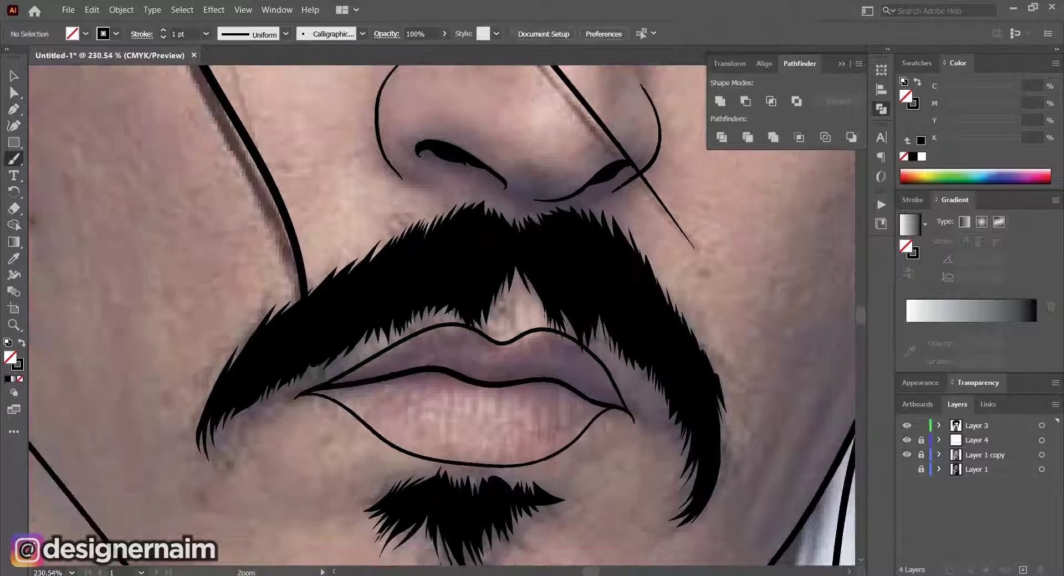
{"action": "scroll", "coordinate": [595, 372], "scroll_direction": "up", "scroll_amount": 5}
{"action": "left_click", "coordinate": [607, 372], "text": "ctrl"}
{"action": "key", "text": "Delete"}
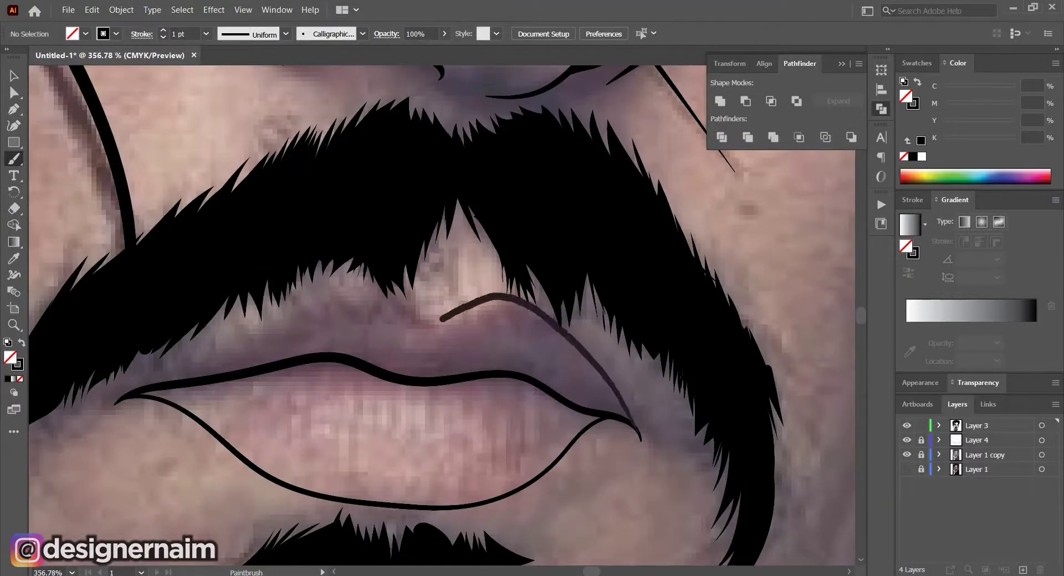
Brush a new black upper lip contour between the mouth corners and refine its curve with the Pencil tool
{"action": "left_click_drag", "start_coordinate": [303, 308], "coordinate": [122, 396]}
{"action": "scroll", "coordinate": [499, 333], "scroll_direction": "down", "scroll_amount": 4}
{"action": "scroll", "coordinate": [360, 358], "scroll_direction": "up", "scroll_amount": 4}
{"action": "key", "text": "a"}
{"action": "left_click", "coordinate": [588, 256]}
{"action": "key", "text": "n"}
{"action": "left_click_drag", "start_coordinate": [603, 252], "coordinate": [459, 317]}
{"action": "key", "text": "ctrl+shift+a"}
Examine the whole line art with the reference photo hidden, and show the photo again
{"action": "scroll", "coordinate": [504, 333], "scroll_direction": "down", "scroll_amount": 3}
{"action": "scroll", "coordinate": [734, 368], "scroll_direction": "down", "scroll_amount": 1}
{"action": "left_click", "coordinate": [734, 370], "text": "ctrl"}
{"action": "key", "text": "ctrl+shift+a"}
{"action": "scroll", "coordinate": [391, 377], "scroll_direction": "down", "scroll_amount": 4}
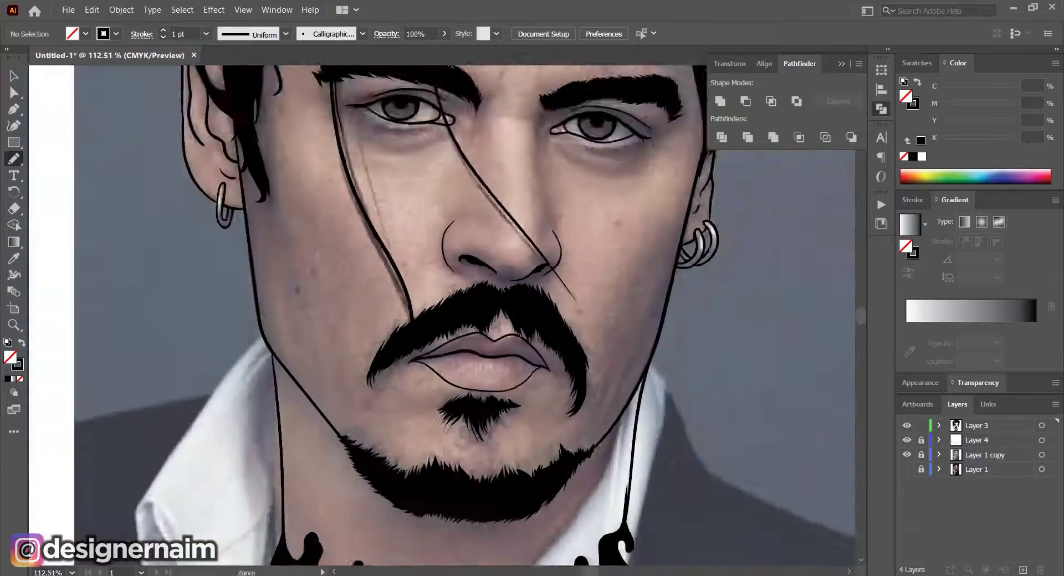
{"action": "scroll", "coordinate": [480, 410], "scroll_direction": "down", "scroll_amount": 3}
{"action": "left_click", "coordinate": [906, 454]}
{"action": "scroll", "coordinate": [375, 254], "scroll_direction": "down", "scroll_amount": 3}
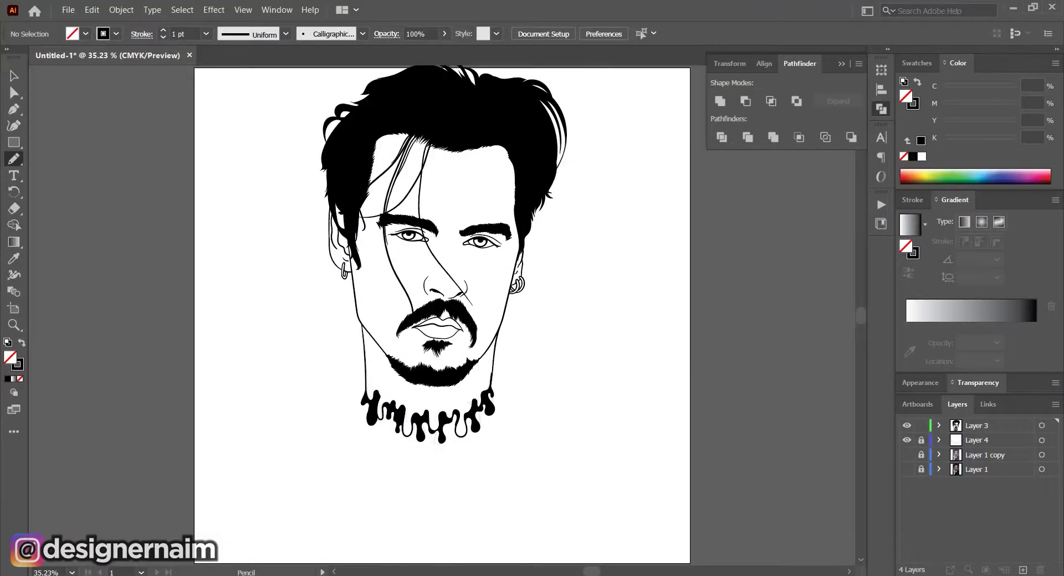
{"action": "left_click", "coordinate": [907, 455]}
Switch to a solid black fill and draw small pointed hair tufts along the outer edge of the hair with the Pencil tool
{"action": "scroll", "coordinate": [466, 357], "scroll_direction": "up", "scroll_amount": 7}
{"action": "scroll", "coordinate": [561, 266], "scroll_direction": "up", "scroll_amount": 4}
{"action": "left_click_drag", "start_coordinate": [568, 318], "coordinate": [592, 273]}
{"action": "scroll", "coordinate": [556, 282], "scroll_direction": "down", "scroll_amount": 4}
{"action": "key", "text": "shift+x"}
{"action": "scroll", "coordinate": [561, 267], "scroll_direction": "up", "scroll_amount": 4}
{"action": "left_click_drag", "start_coordinate": [559, 346], "coordinate": [592, 284]}
{"action": "scroll", "coordinate": [590, 293], "scroll_direction": "down", "scroll_amount": 4}
{"action": "scroll", "coordinate": [259, 332], "scroll_direction": "up", "scroll_amount": 4}
{"action": "mouse_move", "coordinate": [254, 255]}
{"action": "left_mouse_down"}
{"action": "mouse_move", "coordinate": [249, 217]}
{"action": "mouse_move", "coordinate": [283, 256]}
{"action": "left_mouse_up"}
{"action": "scroll", "coordinate": [333, 310], "scroll_direction": "down", "scroll_amount": 5}
{"action": "left_click_drag", "start_coordinate": [355, 266], "coordinate": [413, 346]}
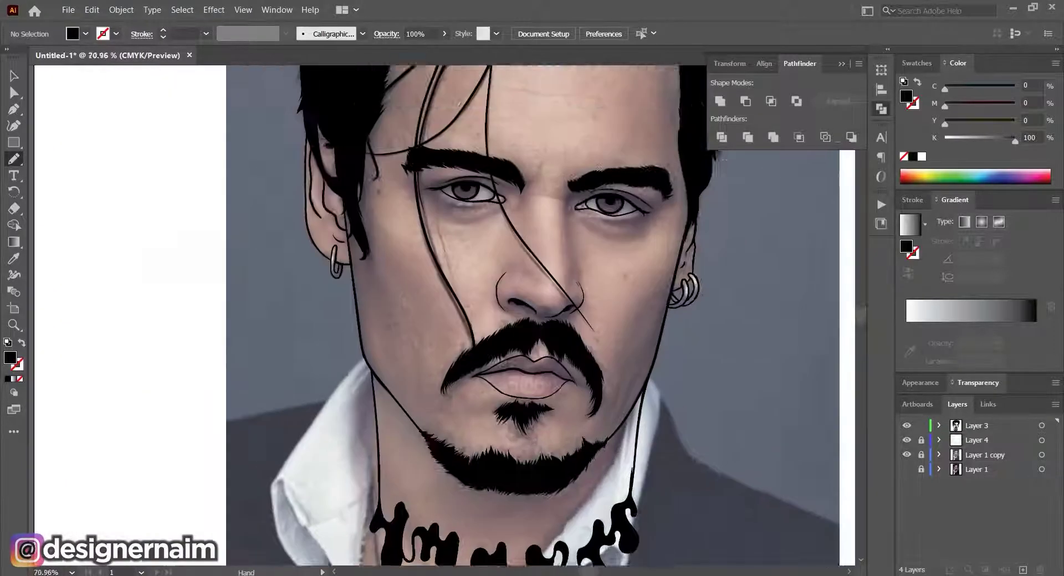
Add more solid black hair tufts along the hair's outer edge, above the ear with several hoops
{"action": "scroll", "coordinate": [317, 225], "scroll_direction": "up", "scroll_amount": 5}
{"action": "scroll", "coordinate": [387, 311], "scroll_direction": "down", "scroll_amount": 4}
{"action": "scroll", "coordinate": [419, 320], "scroll_direction": "up", "scroll_amount": 5}
{"action": "left_click_drag", "start_coordinate": [480, 391], "coordinate": [499, 310]}
{"action": "scroll", "coordinate": [443, 310], "scroll_direction": "down", "scroll_amount": 3}
{"action": "left_click_drag", "start_coordinate": [444, 266], "coordinate": [456, 378]}
{"action": "left_click_drag", "start_coordinate": [494, 292], "coordinate": [458, 399]}
{"action": "scroll", "coordinate": [477, 355], "scroll_direction": "down", "scroll_amount": 5}
{"action": "scroll", "coordinate": [748, 338], "scroll_direction": "up", "scroll_amount": 4}
{"action": "mouse_move", "coordinate": [529, 424]}
{"action": "left_mouse_down"}
{"action": "mouse_move", "coordinate": [556, 447]}
{"action": "mouse_move", "coordinate": [535, 432]}
{"action": "left_mouse_up"}
{"action": "left_click_drag", "start_coordinate": [588, 421], "coordinate": [559, 431]}
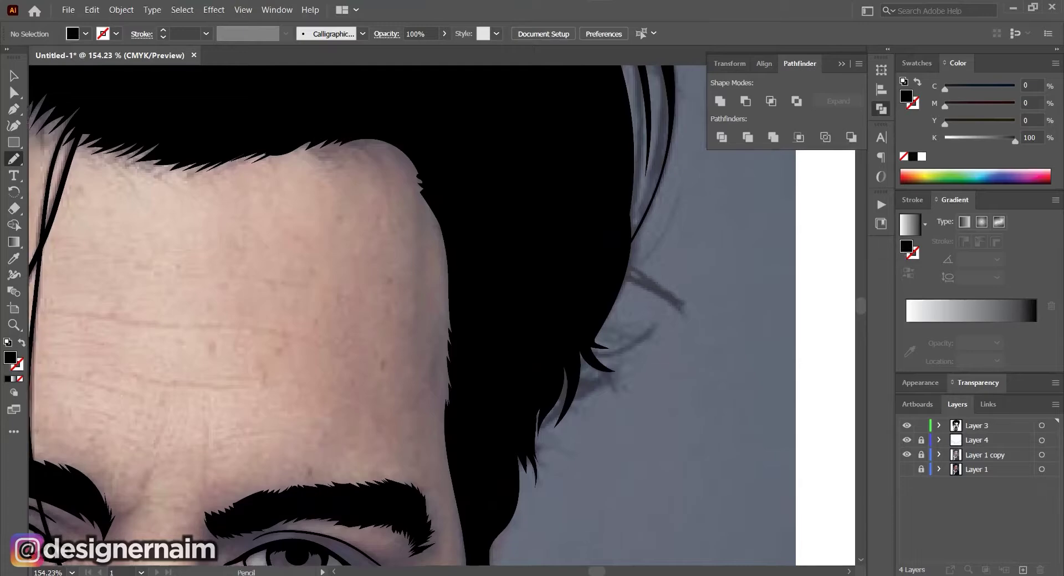
Draw black curled loose strands sticking out of the hair above the multi-hoop ear, undoing the unwanted ones
{"action": "left_click_drag", "start_coordinate": [629, 339], "coordinate": [569, 337]}
{"action": "left_click_drag", "start_coordinate": [615, 310], "coordinate": [601, 365]}
{"action": "left_click_drag", "start_coordinate": [576, 362], "coordinate": [650, 366]}
{"action": "scroll", "coordinate": [681, 381], "scroll_direction": "down", "scroll_amount": 1}
{"action": "key", "text": "ctrl+z"}
{"action": "key", "text": "ctrl+z"}
{"action": "left_click_drag", "start_coordinate": [611, 310], "coordinate": [654, 402]}
Check the hair without the photo, hide the white Layer 4, and show Layer 1 copy again
{"action": "left_click", "coordinate": [907, 455]}
{"action": "scroll", "coordinate": [637, 403], "scroll_direction": "down", "scroll_amount": 10}
{"action": "scroll", "coordinate": [629, 369], "scroll_direction": "up", "scroll_amount": 9}
{"action": "left_click", "coordinate": [687, 424], "text": "ctrl"}
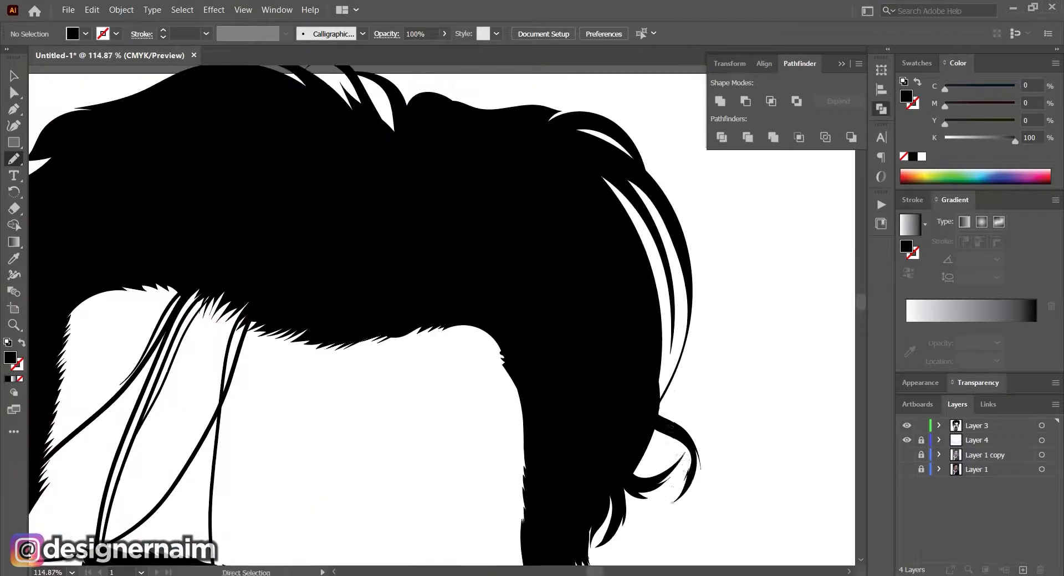
{"action": "left_click", "coordinate": [721, 405], "text": "ctrl"}
{"action": "scroll", "coordinate": [721, 405], "scroll_direction": "down", "scroll_amount": 8}
{"action": "key", "text": "v"}
{"action": "left_click", "coordinate": [906, 439]}
{"action": "scroll", "coordinate": [576, 355], "scroll_direction": "up", "scroll_amount": 3}
{"action": "left_click", "coordinate": [906, 455]}
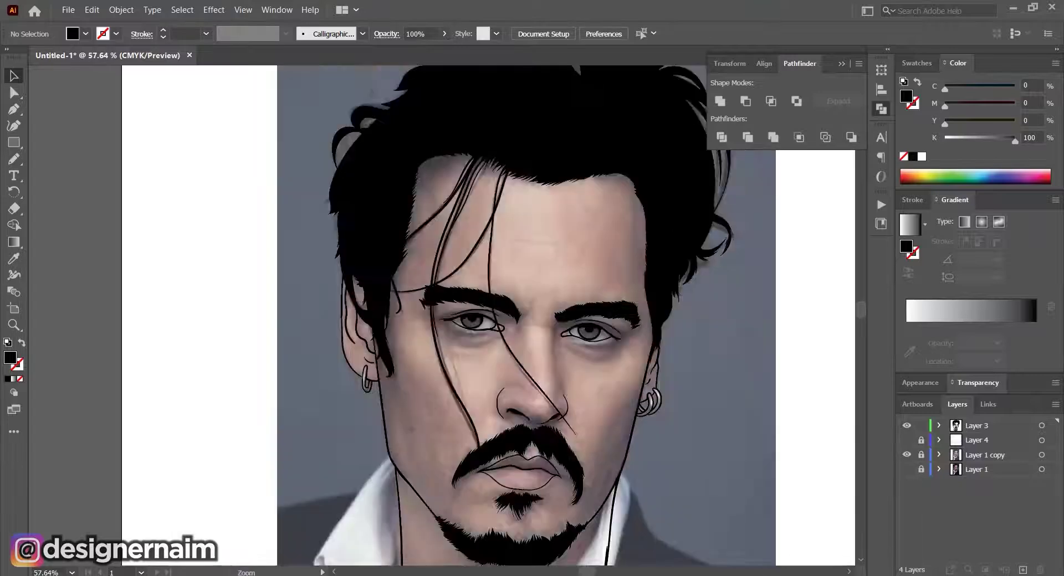
Show and unlock Layer 1, scale its original photo down, place it beside the portrait as a reference, and lock the layer
{"action": "scroll", "coordinate": [577, 310], "scroll_direction": "down", "scroll_amount": 4}
{"action": "left_click", "coordinate": [921, 455]}
{"action": "left_click", "coordinate": [687, 399]}
{"action": "left_click", "coordinate": [907, 469]}
{"action": "left_click", "coordinate": [921, 469]}
{"action": "left_click_drag", "start_coordinate": [527, 361], "coordinate": [216, 258]}
{"action": "left_click_drag", "start_coordinate": [498, 222], "coordinate": [513, 359]}
{"action": "key", "text": "c"}
{"action": "key", "text": "v"}
{"action": "left_click_drag", "start_coordinate": [107, 168], "coordinate": [214, 343]}
{"action": "left_click_drag", "start_coordinate": [272, 440], "coordinate": [372, 371]}
{"action": "left_click", "coordinate": [921, 469]}
Lock Layer 3 and add a new layer directly above Layer 4
{"action": "left_click", "coordinate": [976, 426]}
{"action": "scroll", "coordinate": [692, 548], "scroll_direction": "up", "scroll_amount": 6}
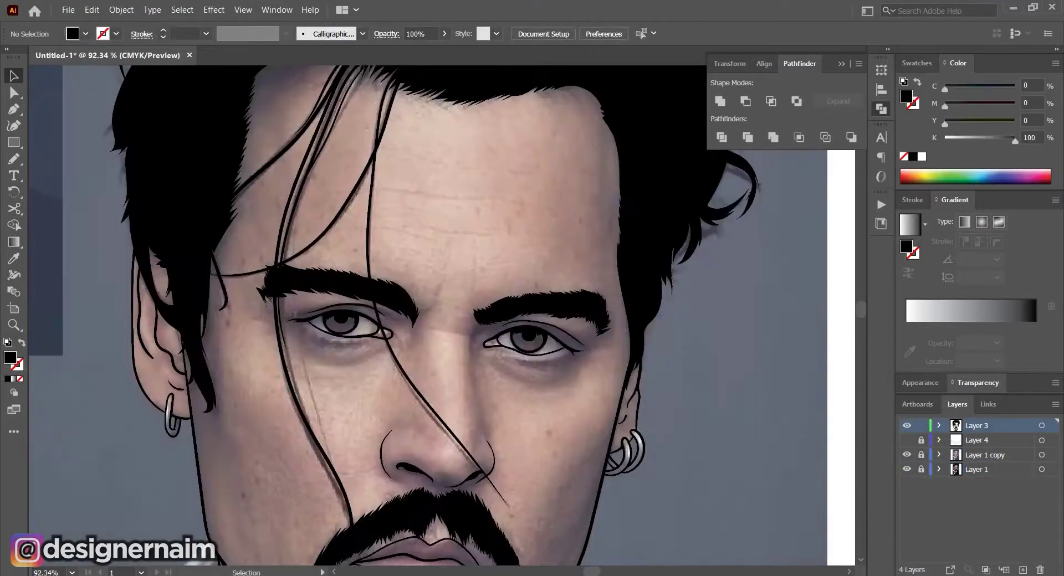
{"action": "scroll", "coordinate": [734, 348], "scroll_direction": "down", "scroll_amount": 5}
{"action": "left_click", "coordinate": [921, 425]}
{"action": "left_click", "coordinate": [976, 440]}
{"action": "left_click", "coordinate": [1022, 570]}
Unlock Layer 3 for drawing, lock Layer 5, and brush black crease lines below the lower eyelids
{"action": "key", "text": "b"}
{"action": "scroll", "coordinate": [661, 362], "scroll_direction": "up", "scroll_amount": 8}
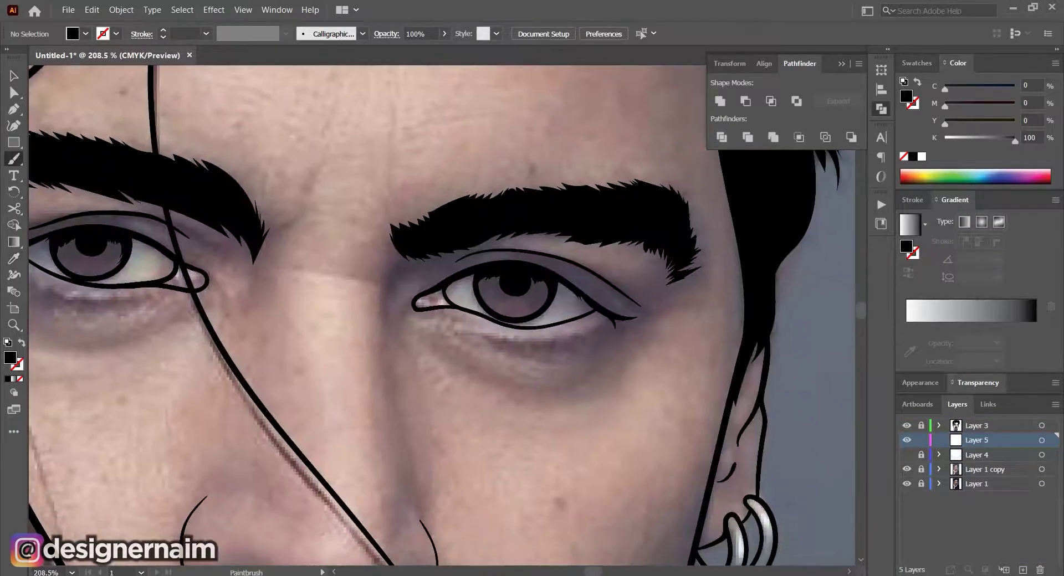
{"action": "left_click", "coordinate": [921, 426]}
{"action": "left_click", "coordinate": [921, 440]}
{"action": "left_click", "coordinate": [977, 426]}
{"action": "left_click", "coordinate": [601, 277], "text": "ctrl"}
{"action": "left_click", "coordinate": [651, 369], "text": "ctrl"}
{"action": "left_click_drag", "start_coordinate": [543, 340], "coordinate": [572, 368]}
{"action": "left_click_drag", "start_coordinate": [529, 364], "coordinate": [621, 355]}
{"action": "scroll", "coordinate": [621, 355], "scroll_direction": "down", "scroll_amount": 5}
{"action": "scroll", "coordinate": [387, 327], "scroll_direction": "up", "scroll_amount": 6}
{"action": "mouse_move", "coordinate": [395, 349]}
{"action": "left_mouse_down"}
{"action": "mouse_move", "coordinate": [442, 375]}
{"action": "mouse_move", "coordinate": [529, 383]}
{"action": "left_mouse_up"}
{"action": "scroll", "coordinate": [554, 388], "scroll_direction": "down", "scroll_amount": 6}
{"action": "scroll", "coordinate": [554, 387], "scroll_direction": "up", "scroll_amount": 1}
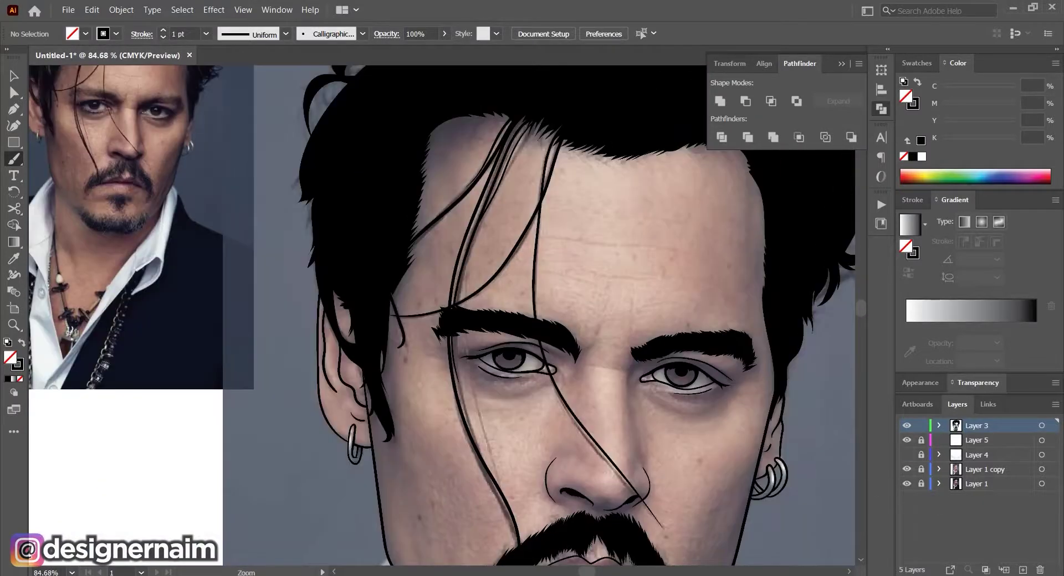
Add further fine black brush strokes to the creases around the eyes
{"action": "scroll", "coordinate": [658, 385], "scroll_direction": "down", "scroll_amount": 3}
{"action": "scroll", "coordinate": [535, 127], "scroll_direction": "up", "scroll_amount": 8}
{"action": "left_click_drag", "start_coordinate": [591, 265], "coordinate": [528, 383]}
{"action": "left_click_drag", "start_coordinate": [410, 382], "coordinate": [487, 394]}
{"action": "scroll", "coordinate": [563, 368], "scroll_direction": "down", "scroll_amount": 1}
{"action": "left_click_drag", "start_coordinate": [564, 368], "coordinate": [519, 306]}
{"action": "left_click_drag", "start_coordinate": [587, 339], "coordinate": [592, 302]}
{"action": "scroll", "coordinate": [571, 277], "scroll_direction": "down", "scroll_amount": 8}
Lock Layer 3, activate Layer 5, and sample a brown skin tone (C 28.63, M 45.49, Y 53.73, K 3.14) with the Eyedropper
{"action": "left_click", "coordinate": [920, 426]}
{"action": "left_click", "coordinate": [921, 440]}
{"action": "left_click", "coordinate": [977, 440]}
{"action": "key", "text": "n"}
{"action": "scroll", "coordinate": [393, 311], "scroll_direction": "up", "scroll_amount": 5}
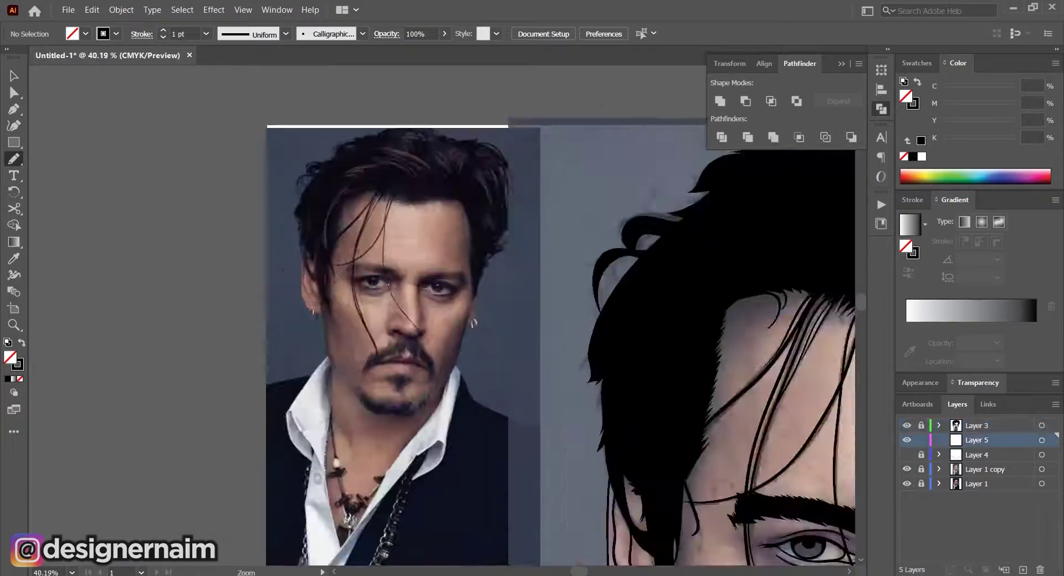
{"action": "key", "text": "i"}
{"action": "left_click", "coordinate": [410, 249]}
{"action": "key", "text": "n"}
{"action": "key", "text": "i"}
{"action": "left_click", "coordinate": [546, 418]}
{"action": "key", "text": "n"}
Draw a tan freehand shadow shape with streaked gaps along the multi-hoop side's jaw and cheek, from the beard up to the ear
{"action": "scroll", "coordinate": [443, 332], "scroll_direction": "down", "scroll_amount": 6}
{"action": "scroll", "coordinate": [443, 444], "scroll_direction": "up", "scroll_amount": 6}
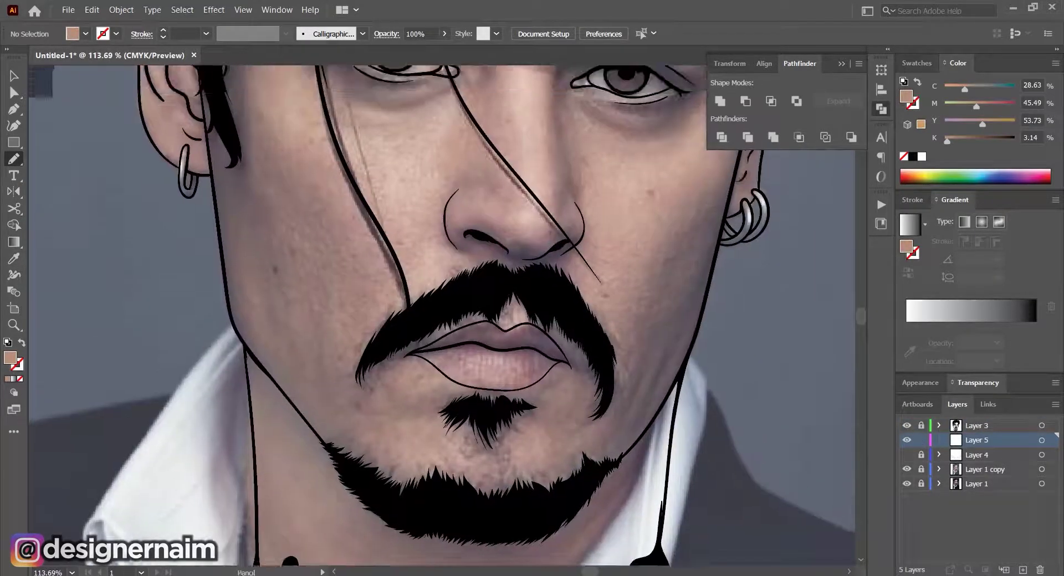
{"action": "left_click_drag", "start_coordinate": [604, 474], "coordinate": [640, 424]}
{"action": "left_click_drag", "start_coordinate": [640, 425], "coordinate": [690, 368]}
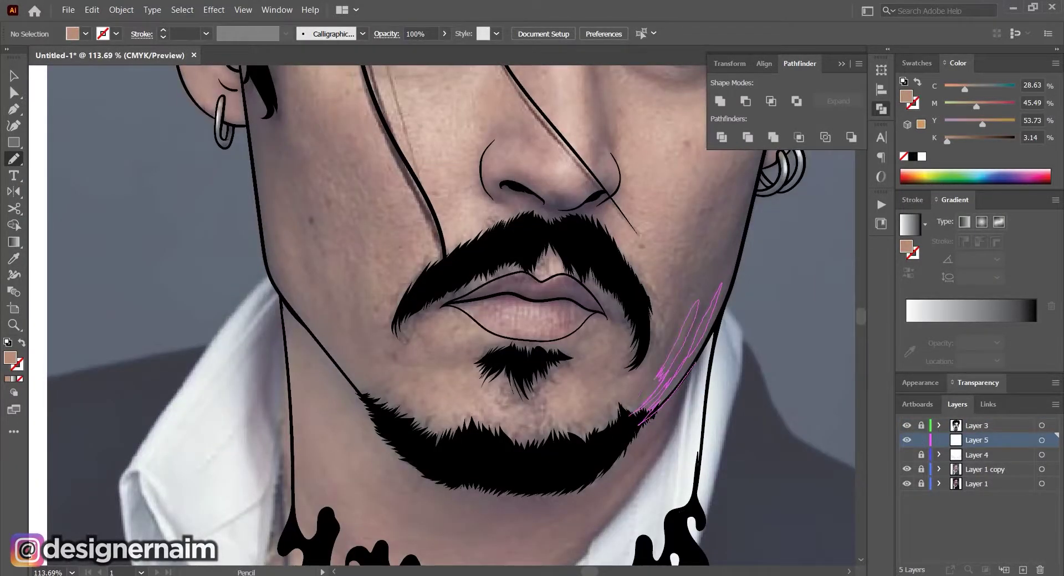
{"action": "mouse_move", "coordinate": [741, 206]}
{"action": "left_mouse_down"}
{"action": "mouse_move", "coordinate": [747, 166]}
{"action": "mouse_move", "coordinate": [693, 328]}
{"action": "left_mouse_up"}
{"action": "key", "text": "shift+x"}
{"action": "left_click_drag", "start_coordinate": [692, 328], "coordinate": [712, 285]}
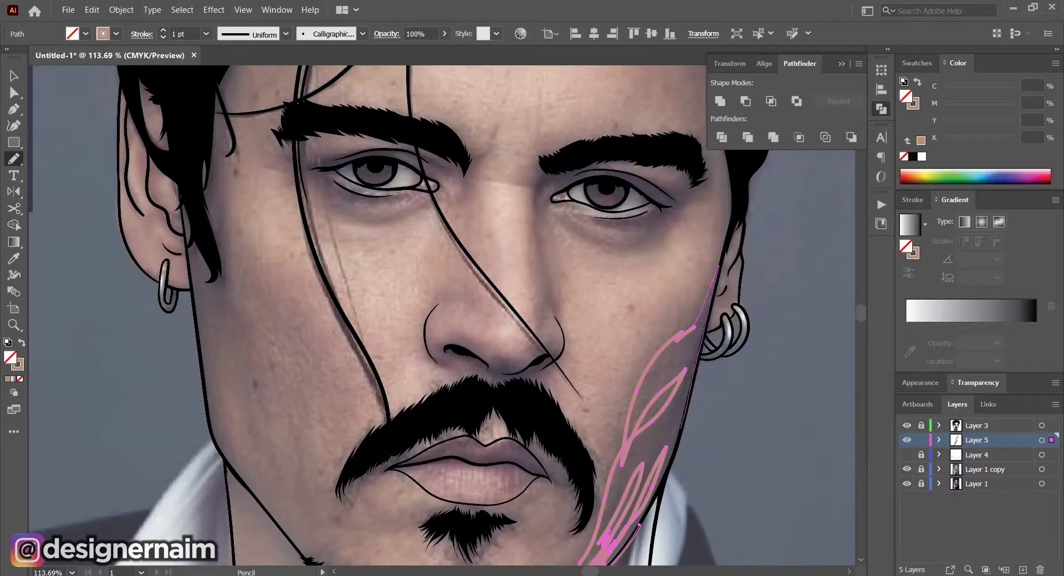
{"action": "left_click_drag", "start_coordinate": [681, 428], "coordinate": [639, 525]}
{"action": "key", "text": "shift+x"}
{"action": "key", "text": "ctrl+shift+a"}
Extend the inner edge of the tan cheek shadow with small ragged freehand shapes
{"action": "scroll", "coordinate": [640, 499], "scroll_direction": "up", "scroll_amount": 1}
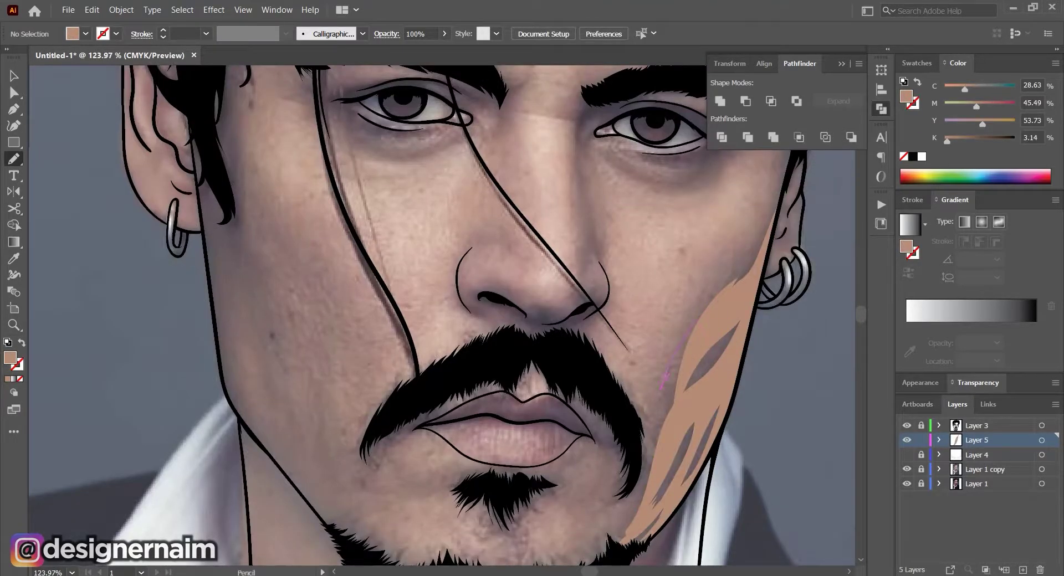
{"action": "left_click_drag", "start_coordinate": [680, 388], "coordinate": [726, 294]}
{"action": "scroll", "coordinate": [660, 438], "scroll_direction": "down", "scroll_amount": 1}
{"action": "left_click_drag", "start_coordinate": [654, 443], "coordinate": [697, 377]}
{"action": "left_click_drag", "start_coordinate": [693, 395], "coordinate": [686, 414]}
Draw ragged tan shadow shapes along the top edge of the chin beard and up the opposite jawline
{"action": "left_click_drag", "start_coordinate": [546, 487], "coordinate": [670, 477]}
{"action": "left_click_drag", "start_coordinate": [543, 483], "coordinate": [610, 460]}
{"action": "left_click_drag", "start_coordinate": [608, 462], "coordinate": [535, 469]}
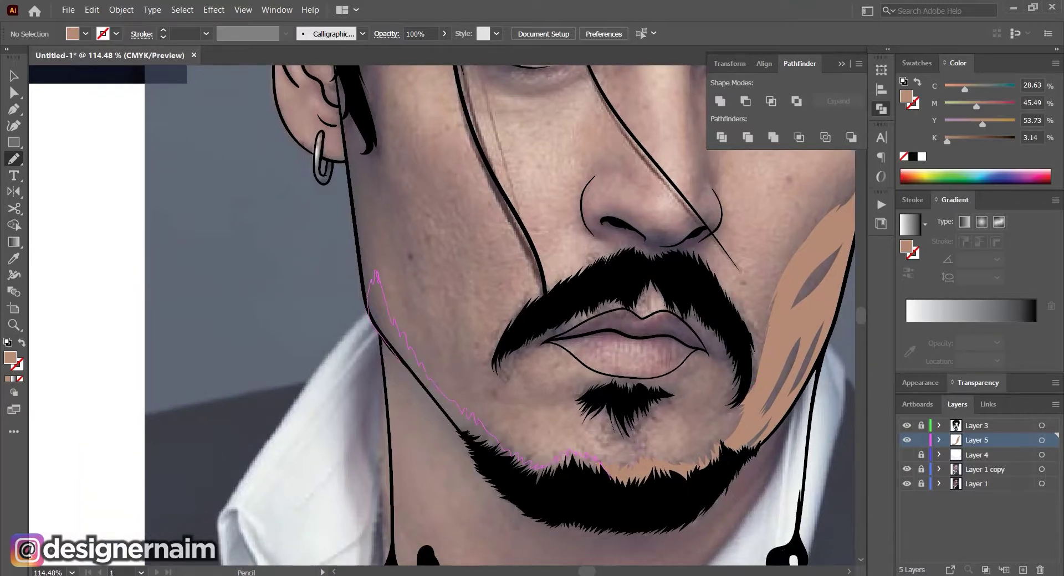
{"action": "left_click_drag", "start_coordinate": [403, 364], "coordinate": [609, 477]}
Draw a tan shadow shape up the single-earring side of the face, from the jaw to the temple hairline
{"action": "left_click_drag", "start_coordinate": [444, 266], "coordinate": [581, 460]}
{"action": "scroll", "coordinate": [582, 443], "scroll_direction": "down", "scroll_amount": 3}
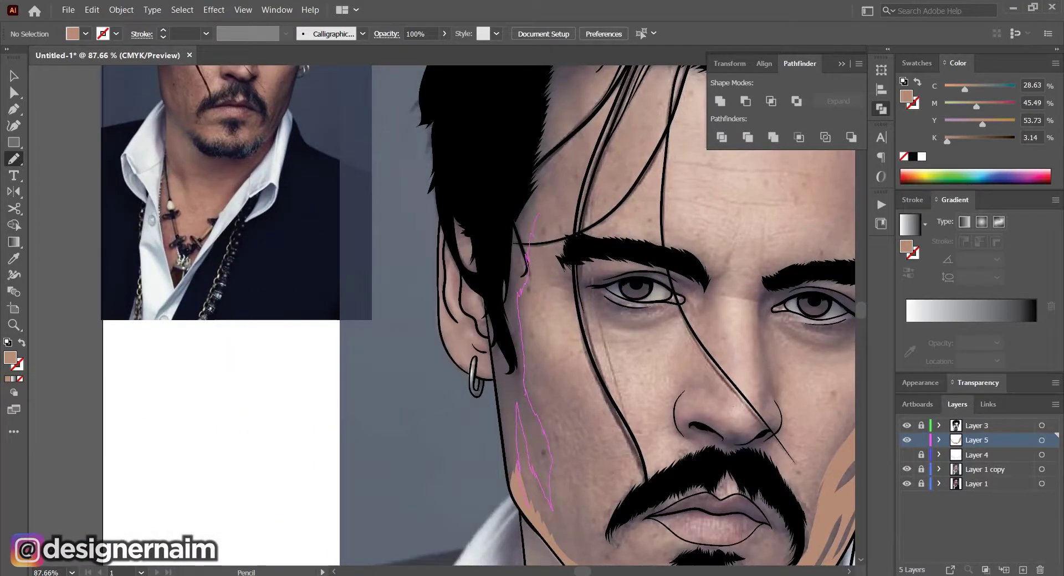
{"action": "left_click_drag", "start_coordinate": [516, 465], "coordinate": [510, 485]}
{"action": "scroll", "coordinate": [503, 510], "scroll_direction": "up", "scroll_amount": 4}
{"action": "mouse_move", "coordinate": [509, 415]}
{"action": "left_mouse_down"}
{"action": "mouse_move", "coordinate": [527, 494]}
{"action": "mouse_move", "coordinate": [511, 421]}
{"action": "left_mouse_up"}
{"action": "scroll", "coordinate": [545, 411], "scroll_direction": "down", "scroll_amount": 4}
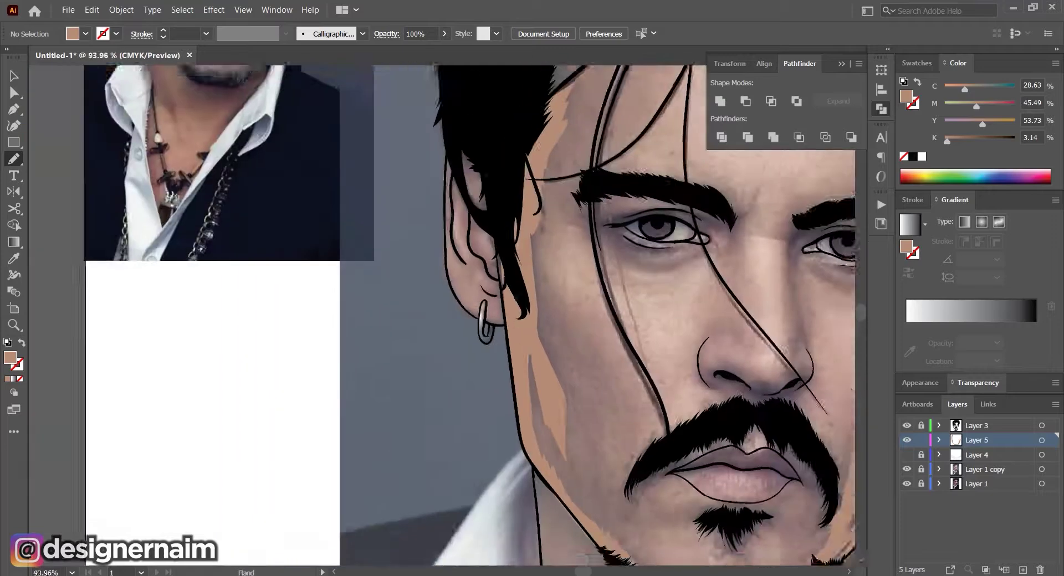
Draw a tan freehand shadow along the lower edge of the earlobe on the single-earring side
{"action": "scroll", "coordinate": [482, 152], "scroll_direction": "up", "scroll_amount": 3}
{"action": "left_click_drag", "start_coordinate": [554, 382], "coordinate": [562, 288]}
{"action": "scroll", "coordinate": [554, 332], "scroll_direction": "down", "scroll_amount": 1}
{"action": "left_click_drag", "start_coordinate": [483, 408], "coordinate": [519, 476]}
{"action": "scroll", "coordinate": [518, 477], "scroll_direction": "up", "scroll_amount": 5}
{"action": "left_click_drag", "start_coordinate": [596, 436], "coordinate": [560, 138]}
{"action": "left_click_drag", "start_coordinate": [559, 222], "coordinate": [590, 167]}
{"action": "left_click_drag", "start_coordinate": [636, 364], "coordinate": [578, 334]}
{"action": "scroll", "coordinate": [490, 297], "scroll_direction": "up", "scroll_amount": 4}
Draw ragged tan shadow shapes around the lower ear folds beside the cheek line on the single-earring side
{"action": "mouse_move", "coordinate": [603, 382]}
{"action": "left_mouse_down"}
{"action": "mouse_move", "coordinate": [502, 295]}
{"action": "mouse_move", "coordinate": [604, 346]}
{"action": "left_mouse_up"}
{"action": "scroll", "coordinate": [604, 333], "scroll_direction": "down", "scroll_amount": 2}
{"action": "left_click_drag", "start_coordinate": [609, 310], "coordinate": [593, 440]}
{"action": "left_click_drag", "start_coordinate": [661, 446], "coordinate": [667, 488]}
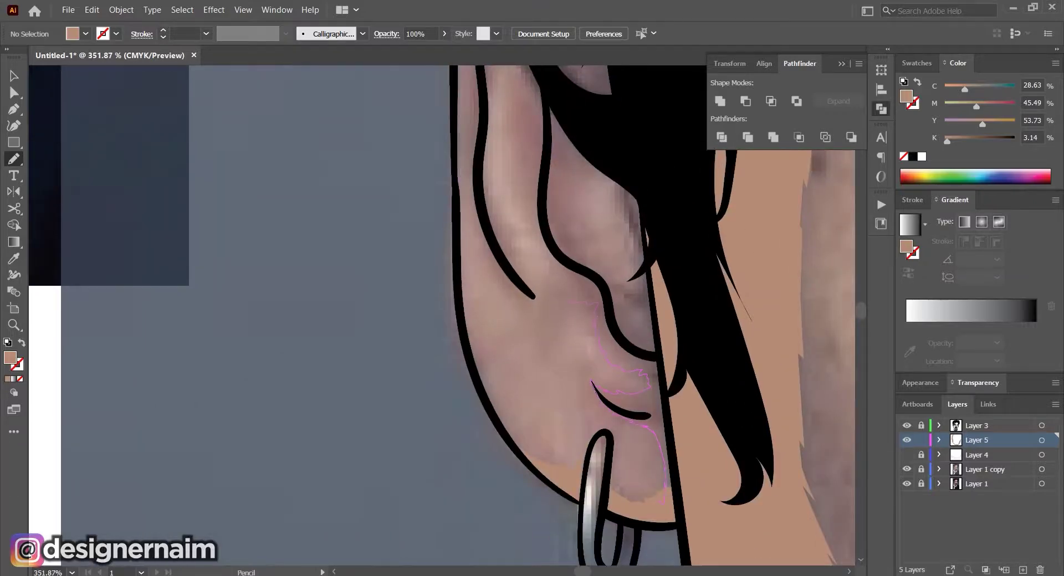
{"action": "left_click_drag", "start_coordinate": [627, 343], "coordinate": [676, 486]}
{"action": "scroll", "coordinate": [688, 482], "scroll_direction": "down", "scroll_amount": 4}
{"action": "scroll", "coordinate": [677, 327], "scroll_direction": "up", "scroll_amount": 3}
{"action": "left_click_drag", "start_coordinate": [668, 443], "coordinate": [677, 511]}
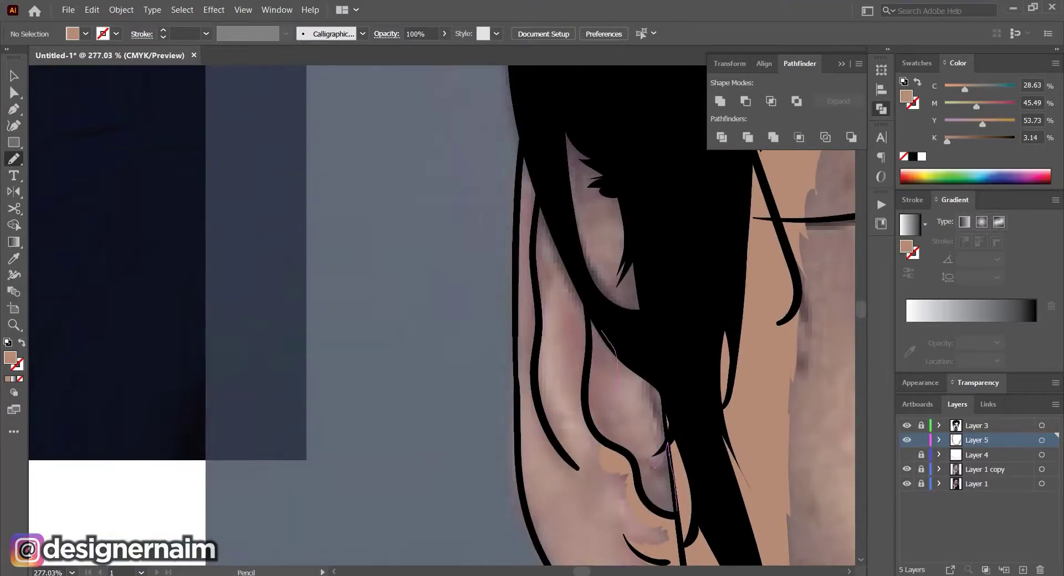
Draw a narrow tan shadow inside the single-earring side's inner ear, beside the sideburn
{"action": "left_click_drag", "start_coordinate": [626, 454], "coordinate": [676, 511]}
{"action": "scroll", "coordinate": [768, 455], "scroll_direction": "down", "scroll_amount": 3}
{"action": "scroll", "coordinate": [686, 499], "scroll_direction": "up", "scroll_amount": 5}
{"action": "left_click", "coordinate": [638, 299], "text": "ctrl"}
{"action": "scroll", "coordinate": [765, 425], "scroll_direction": "down", "scroll_amount": 6}
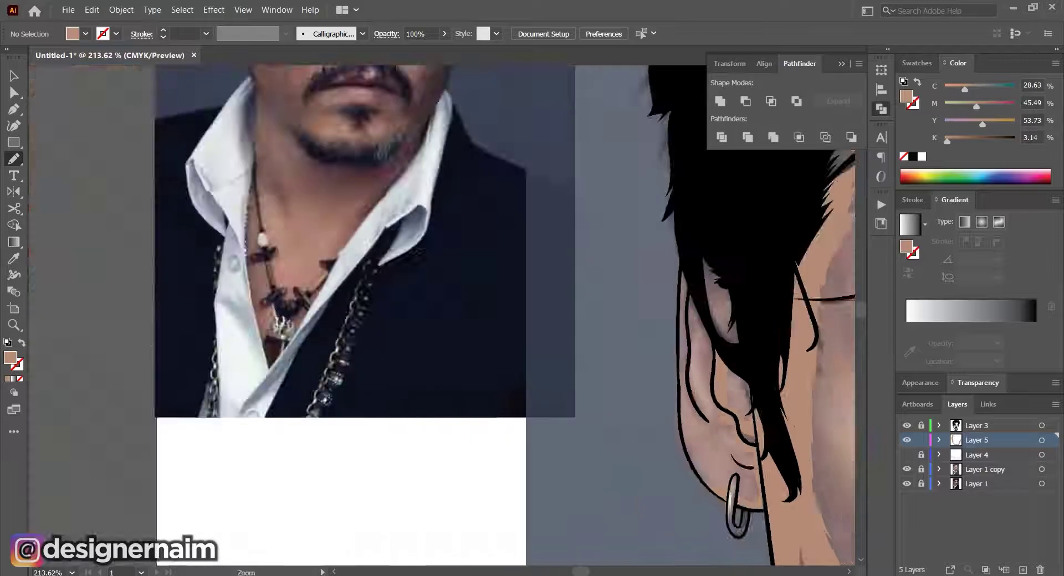
Draw tan shadow shapes along the upper rim and folds of the single-earring side's ear, below the overhanging hair
{"action": "scroll", "coordinate": [744, 351], "scroll_direction": "up", "scroll_amount": 4}
{"action": "scroll", "coordinate": [744, 350], "scroll_direction": "down", "scroll_amount": 3}
{"action": "scroll", "coordinate": [720, 355], "scroll_direction": "up", "scroll_amount": 3}
{"action": "mouse_move", "coordinate": [680, 273]}
{"action": "left_mouse_down"}
{"action": "mouse_move", "coordinate": [682, 315]}
{"action": "mouse_move", "coordinate": [681, 273]}
{"action": "left_mouse_up"}
{"action": "scroll", "coordinate": [685, 332], "scroll_direction": "down", "scroll_amount": 3}
{"action": "scroll", "coordinate": [679, 310], "scroll_direction": "up", "scroll_amount": 3}
{"action": "mouse_move", "coordinate": [687, 296]}
{"action": "left_mouse_down"}
{"action": "mouse_move", "coordinate": [662, 383]}
{"action": "mouse_move", "coordinate": [686, 277]}
{"action": "left_mouse_up"}
{"action": "scroll", "coordinate": [687, 344], "scroll_direction": "down", "scroll_amount": 4}
{"action": "scroll", "coordinate": [726, 355], "scroll_direction": "up", "scroll_amount": 3}
{"action": "left_click_drag", "start_coordinate": [731, 326], "coordinate": [726, 389]}
{"action": "left_click_drag", "start_coordinate": [709, 284], "coordinate": [726, 389]}
{"action": "scroll", "coordinate": [720, 333], "scroll_direction": "down", "scroll_amount": 3}
{"action": "scroll", "coordinate": [720, 238], "scroll_direction": "up", "scroll_amount": 3}
{"action": "mouse_move", "coordinate": [682, 333]}
{"action": "left_mouse_down"}
{"action": "mouse_move", "coordinate": [677, 317]}
{"action": "mouse_move", "coordinate": [681, 385]}
{"action": "left_mouse_up"}
{"action": "scroll", "coordinate": [679, 311], "scroll_direction": "down", "scroll_amount": 3}
Draw a ragged tan shadow with streaked gaps from the single-earring side's temple up to the forehead hairline
{"action": "mouse_move", "coordinate": [629, 359]}
{"action": "left_mouse_down"}
{"action": "mouse_move", "coordinate": [641, 410]}
{"action": "mouse_move", "coordinate": [630, 383]}
{"action": "mouse_move", "coordinate": [597, 383]}
{"action": "mouse_move", "coordinate": [579, 435]}
{"action": "left_mouse_up"}
{"action": "scroll", "coordinate": [631, 382], "scroll_direction": "down", "scroll_amount": 5}
{"action": "scroll", "coordinate": [557, 263], "scroll_direction": "up", "scroll_amount": 3}
{"action": "left_click", "coordinate": [600, 369], "text": "ctrl"}
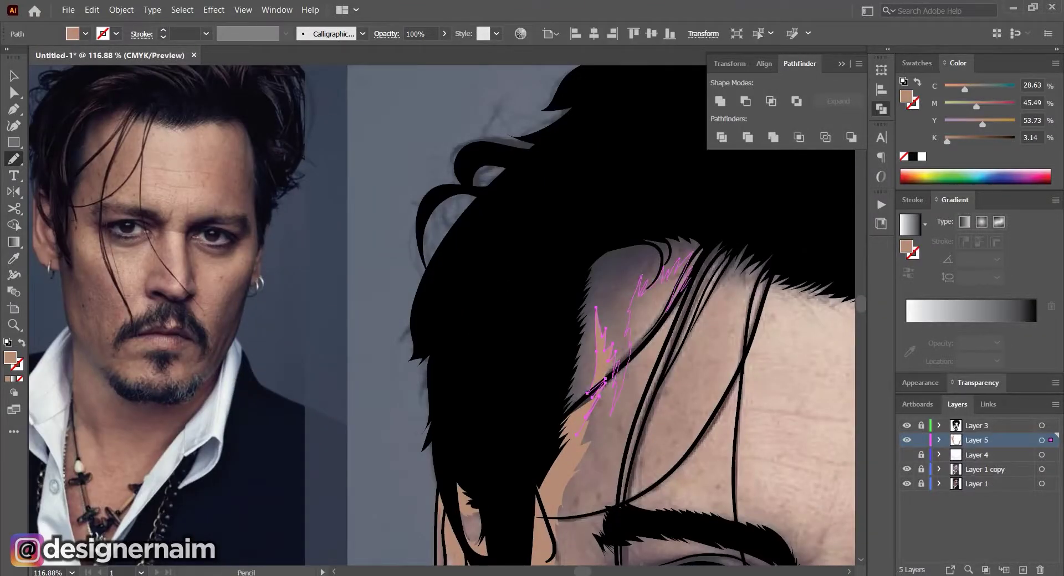
{"action": "left_click_drag", "start_coordinate": [713, 267], "coordinate": [581, 431]}
Draw spiky tan shadows along the forehead hairline, across the loose hair strands to the opposite corner of the forehead
{"action": "scroll", "coordinate": [707, 452], "scroll_direction": "down", "scroll_amount": 3}
{"action": "scroll", "coordinate": [782, 360], "scroll_direction": "up", "scroll_amount": 6}
{"action": "left_click_drag", "start_coordinate": [582, 283], "coordinate": [643, 311]}
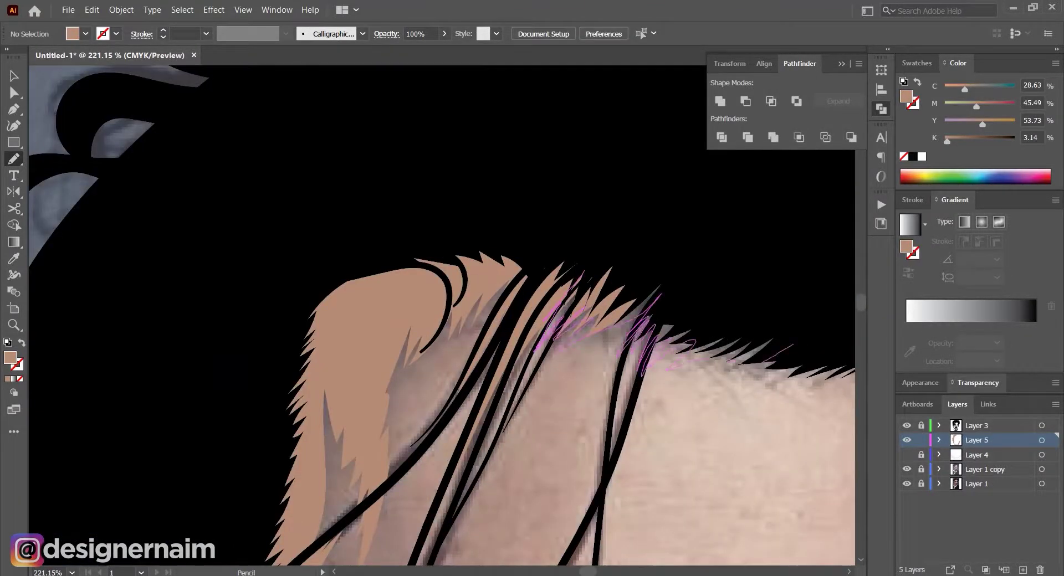
{"action": "left_click_drag", "start_coordinate": [793, 345], "coordinate": [665, 368]}
{"action": "scroll", "coordinate": [665, 366], "scroll_direction": "down", "scroll_amount": 5}
{"action": "scroll", "coordinate": [559, 266], "scroll_direction": "up", "scroll_amount": 3}
{"action": "left_click_drag", "start_coordinate": [579, 310], "coordinate": [554, 318]}
{"action": "left_click_drag", "start_coordinate": [745, 303], "coordinate": [579, 302]}
Draw a large ragged tan shadow over the multi-hoop side of the forehead, from the hairline down to the eyebrow
{"action": "scroll", "coordinate": [587, 294], "scroll_direction": "down", "scroll_amount": 3}
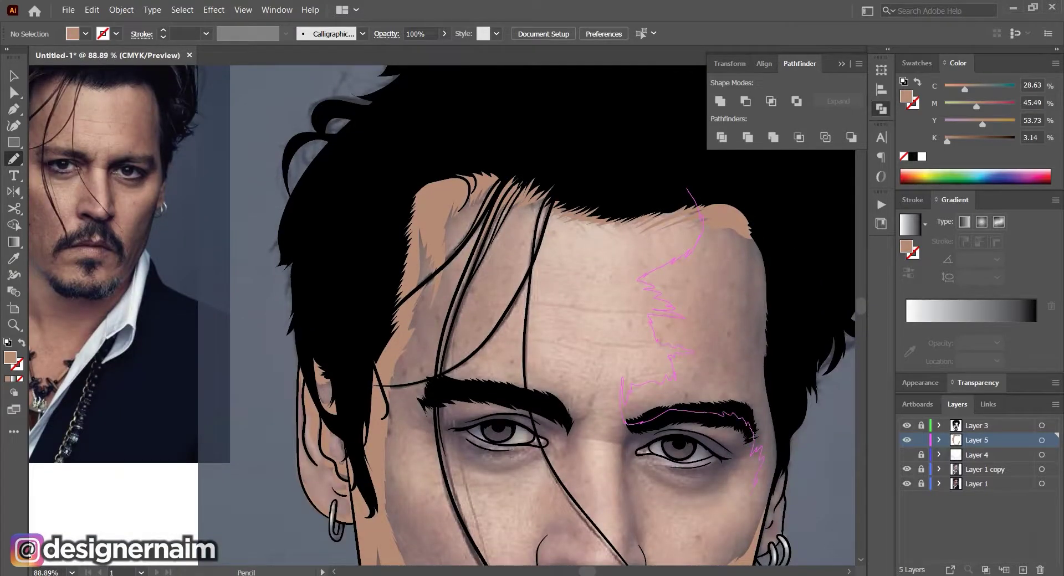
{"action": "left_click_drag", "start_coordinate": [756, 487], "coordinate": [687, 188]}
{"action": "left_click_drag", "start_coordinate": [665, 432], "coordinate": [688, 270]}
{"action": "key", "text": "ctrl+shift+a"}
{"action": "scroll", "coordinate": [644, 344], "scroll_direction": "up", "scroll_amount": 8}
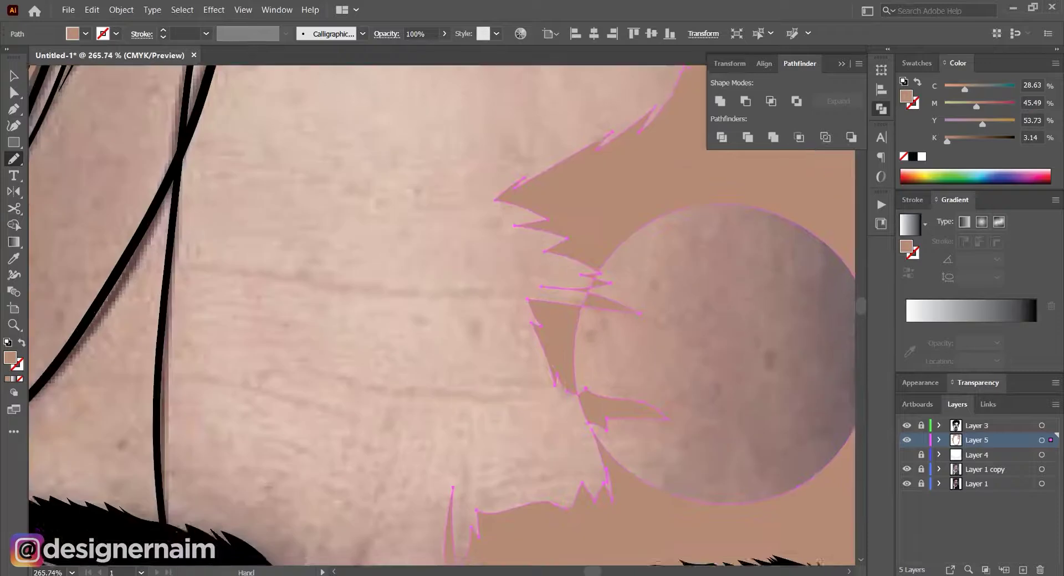
{"action": "scroll", "coordinate": [640, 349], "scroll_direction": "down", "scroll_amount": 4}
{"action": "scroll", "coordinate": [593, 399], "scroll_direction": "up", "scroll_amount": 2}
{"action": "key", "text": "ctrl+z"}
{"action": "scroll", "coordinate": [703, 368], "scroll_direction": "down", "scroll_amount": 8}
{"action": "key", "text": "ctrl+shift+a"}
{"action": "scroll", "coordinate": [698, 388], "scroll_direction": "up", "scroll_amount": 6}
Draw a tan shadow around the multi-hoop side's eye and down the side of the nose bridge, leaving gaps under the eye
{"action": "left_click_drag", "start_coordinate": [685, 311], "coordinate": [657, 333]}
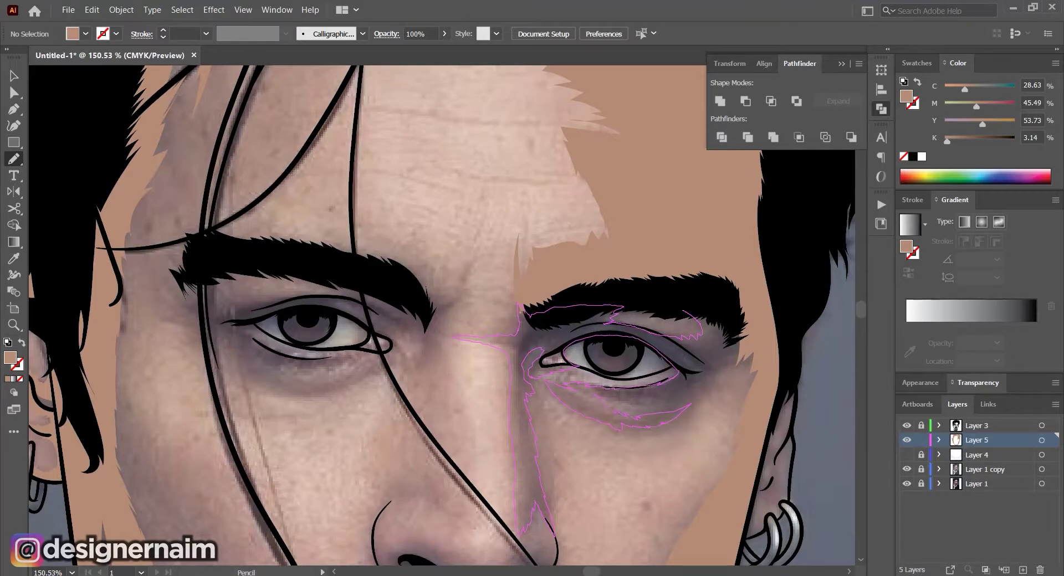
{"action": "scroll", "coordinate": [712, 332], "scroll_direction": "down", "scroll_amount": 4}
{"action": "mouse_move", "coordinate": [708, 389]}
{"action": "left_mouse_down"}
{"action": "mouse_move", "coordinate": [652, 370]}
{"action": "mouse_move", "coordinate": [603, 384]}
{"action": "left_mouse_up"}
Draw a ragged tan shadow around the nostrils and along the base of the nose
{"action": "scroll", "coordinate": [626, 438], "scroll_direction": "up", "scroll_amount": 5}
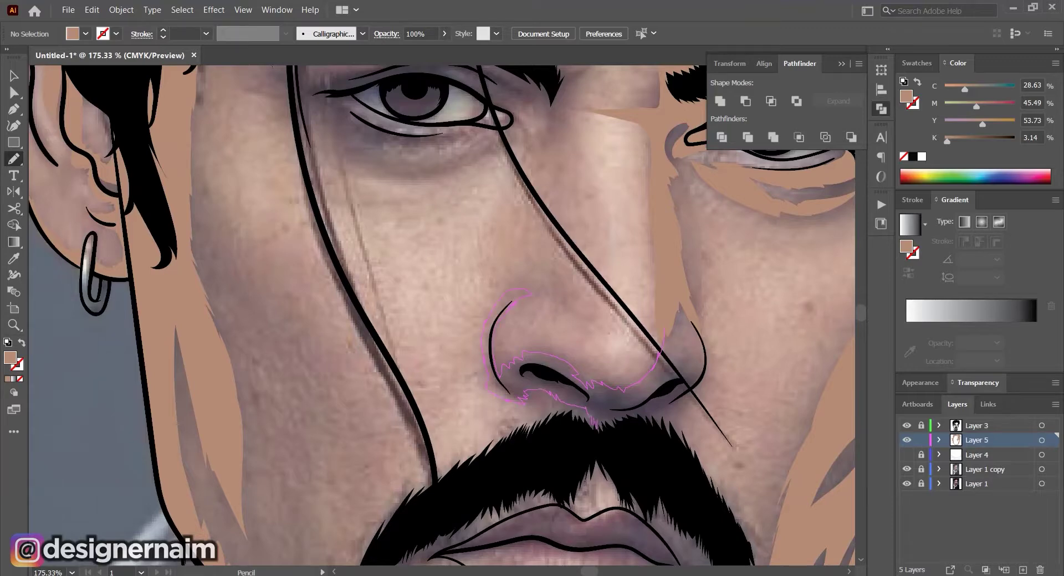
{"action": "left_click_drag", "start_coordinate": [690, 358], "coordinate": [667, 334]}
{"action": "scroll", "coordinate": [665, 360], "scroll_direction": "down", "scroll_amount": 8}
Draw a tan shadow around the single-earring side's eye and eyebrow, with ragged gaps above and below the eye
{"action": "scroll", "coordinate": [499, 191], "scroll_direction": "up", "scroll_amount": 9}
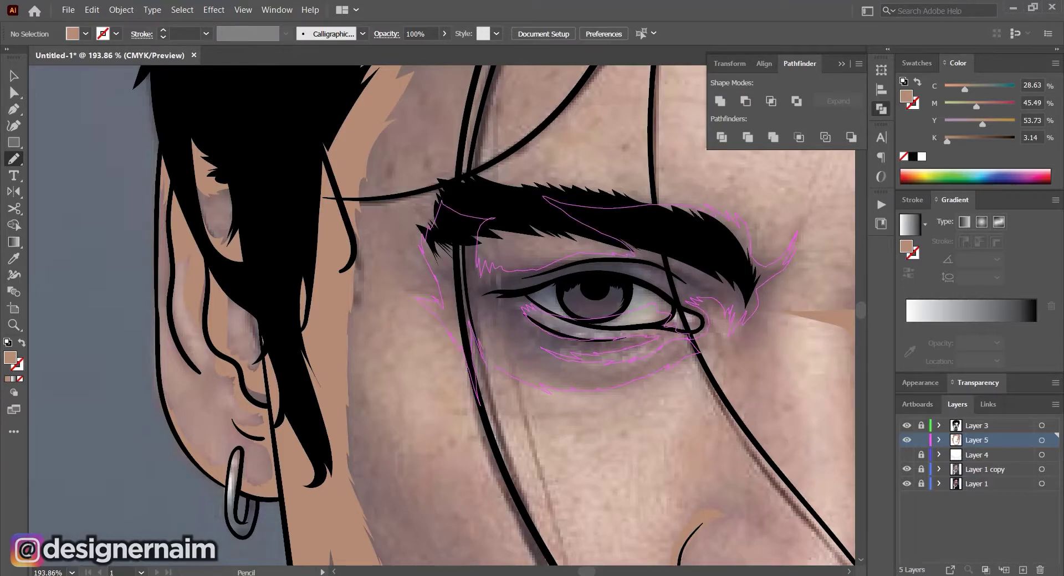
{"action": "left_click_drag", "start_coordinate": [486, 364], "coordinate": [495, 366]}
{"action": "scroll", "coordinate": [515, 233], "scroll_direction": "down", "scroll_amount": 5}
Draw a thin tan cast shadow beside the long hair strand running down the cheek to the moustache
{"action": "left_click_drag", "start_coordinate": [490, 180], "coordinate": [531, 325]}
{"action": "left_click_drag", "start_coordinate": [501, 221], "coordinate": [491, 180]}
{"action": "scroll", "coordinate": [557, 224], "scroll_direction": "down", "scroll_amount": 4}
Draw spiky tan shadows along the lower edge of the moustache, from its outer tip to above the upper lip
{"action": "scroll", "coordinate": [543, 449], "scroll_direction": "up", "scroll_amount": 8}
{"action": "mouse_move", "coordinate": [555, 338]}
{"action": "left_mouse_down"}
{"action": "mouse_move", "coordinate": [543, 393]}
{"action": "mouse_move", "coordinate": [557, 336]}
{"action": "left_mouse_up"}
{"action": "left_click_drag", "start_coordinate": [649, 316], "coordinate": [601, 336]}
{"action": "left_click_drag", "start_coordinate": [592, 339], "coordinate": [605, 336]}
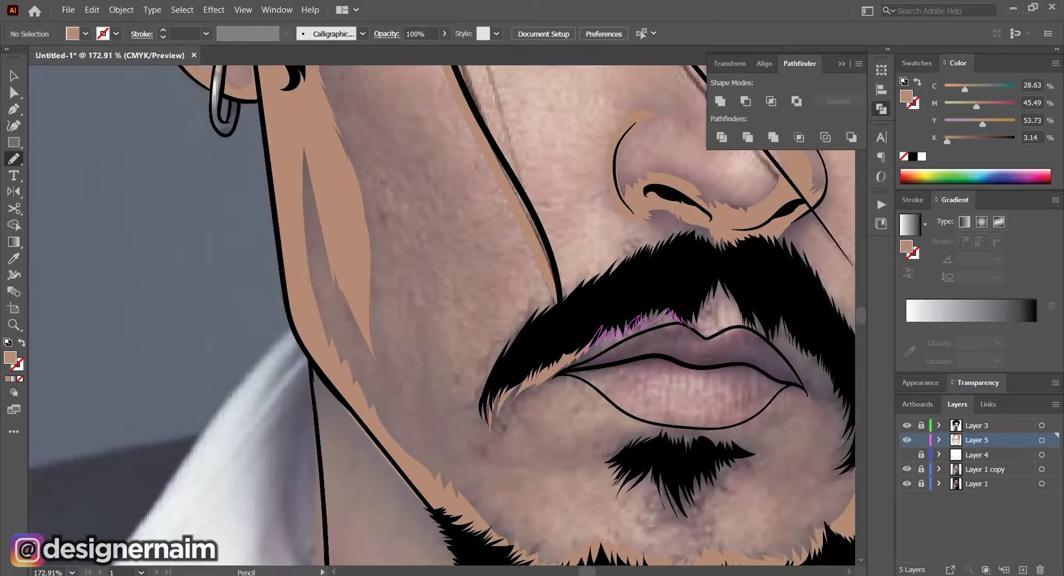
{"action": "left_click_drag", "start_coordinate": [751, 294], "coordinate": [587, 352]}
{"action": "left_click_drag", "start_coordinate": [731, 316], "coordinate": [601, 318]}
Draw ragged tan shadow shapes below the lower lip and around the soul patch
{"action": "left_click_drag", "start_coordinate": [602, 288], "coordinate": [638, 344]}
{"action": "left_click_drag", "start_coordinate": [701, 397], "coordinate": [602, 288]}
{"action": "left_click_drag", "start_coordinate": [693, 410], "coordinate": [666, 338]}
{"action": "mouse_move", "coordinate": [684, 338]}
{"action": "left_mouse_down"}
{"action": "mouse_move", "coordinate": [674, 352]}
{"action": "mouse_move", "coordinate": [688, 323]}
{"action": "left_mouse_up"}
{"action": "scroll", "coordinate": [687, 327], "scroll_direction": "down", "scroll_amount": 4}
{"action": "scroll", "coordinate": [515, 327], "scroll_direction": "up", "scroll_amount": 3}
{"action": "left_click_drag", "start_coordinate": [551, 367], "coordinate": [615, 362]}
{"action": "scroll", "coordinate": [671, 343], "scroll_direction": "down", "scroll_amount": 4}
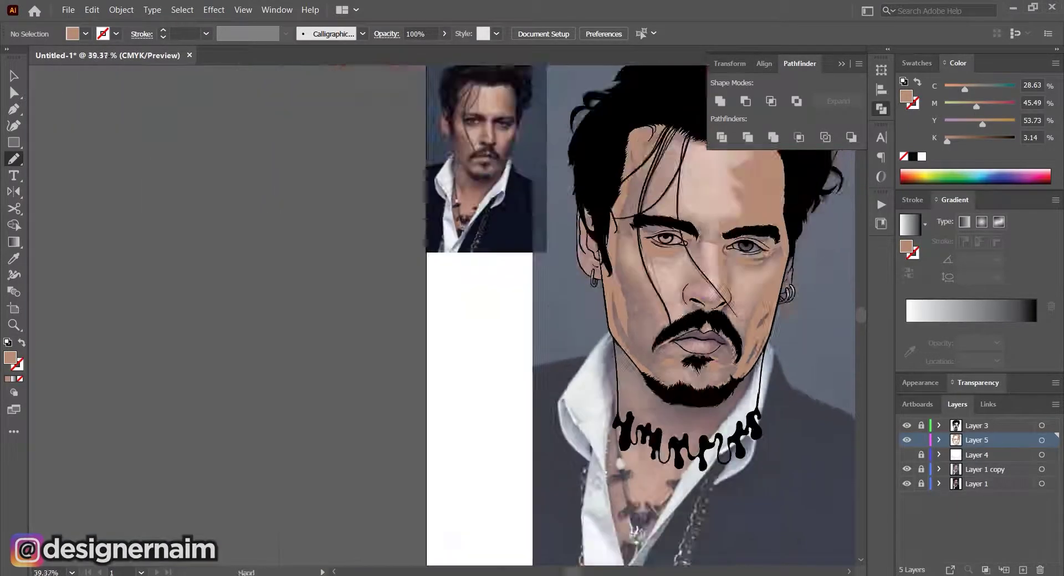
{"action": "scroll", "coordinate": [707, 388], "scroll_direction": "up", "scroll_amount": 5}
{"action": "left_click_drag", "start_coordinate": [717, 332], "coordinate": [711, 359]}
{"action": "scroll", "coordinate": [715, 355], "scroll_direction": "down", "scroll_amount": 5}
Draw ragged tan shadows on the single-earring side of the neck, along its outer line and under the jaw
{"action": "scroll", "coordinate": [610, 332], "scroll_direction": "up", "scroll_amount": 3}
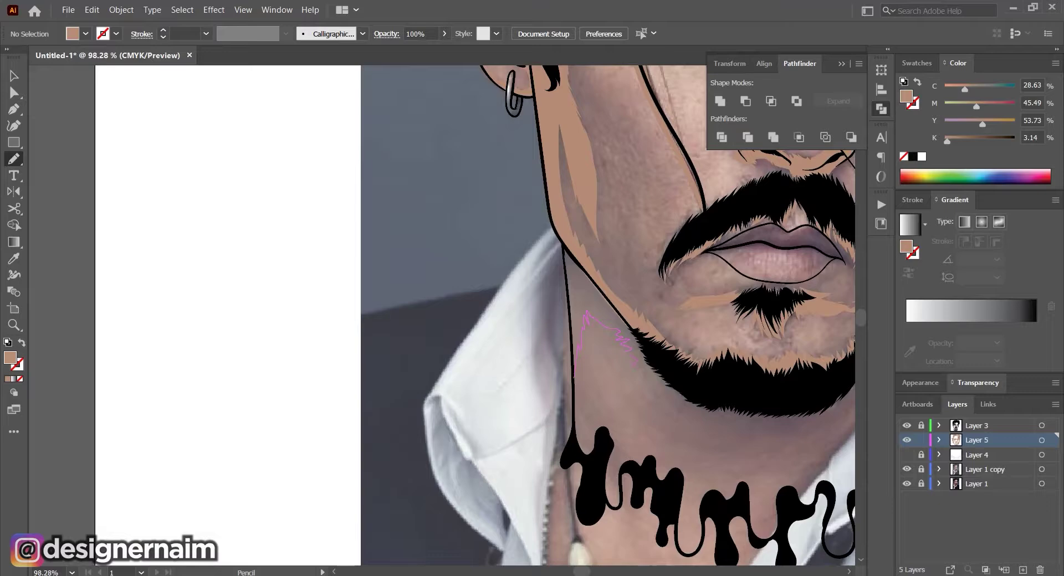
{"action": "left_click_drag", "start_coordinate": [579, 267], "coordinate": [574, 378]}
{"action": "left_click", "coordinate": [587, 302], "text": "ctrl"}
{"action": "left_click_drag", "start_coordinate": [566, 206], "coordinate": [643, 206]}
{"action": "left_click", "coordinate": [498, 310], "text": "ctrl"}
{"action": "left_click_drag", "start_coordinate": [623, 320], "coordinate": [535, 320]}
{"action": "left_click_drag", "start_coordinate": [546, 350], "coordinate": [574, 388]}
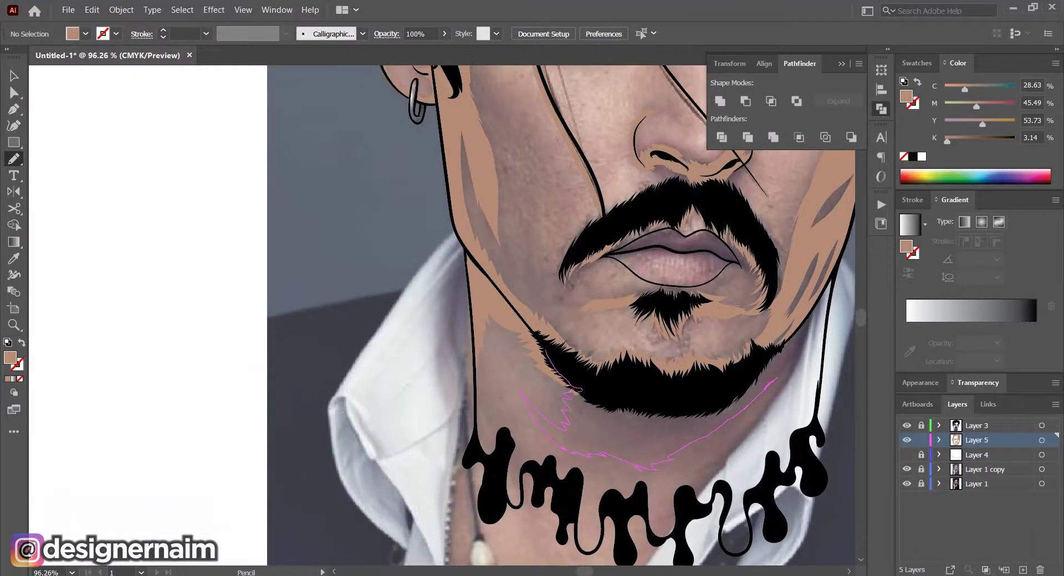
Draw a tan shadow under the bearded chin across the neck, reaching the neck line on the multi-hoop side
{"action": "left_click_drag", "start_coordinate": [748, 370], "coordinate": [585, 380]}
{"action": "scroll", "coordinate": [704, 443], "scroll_direction": "down", "scroll_amount": 3}
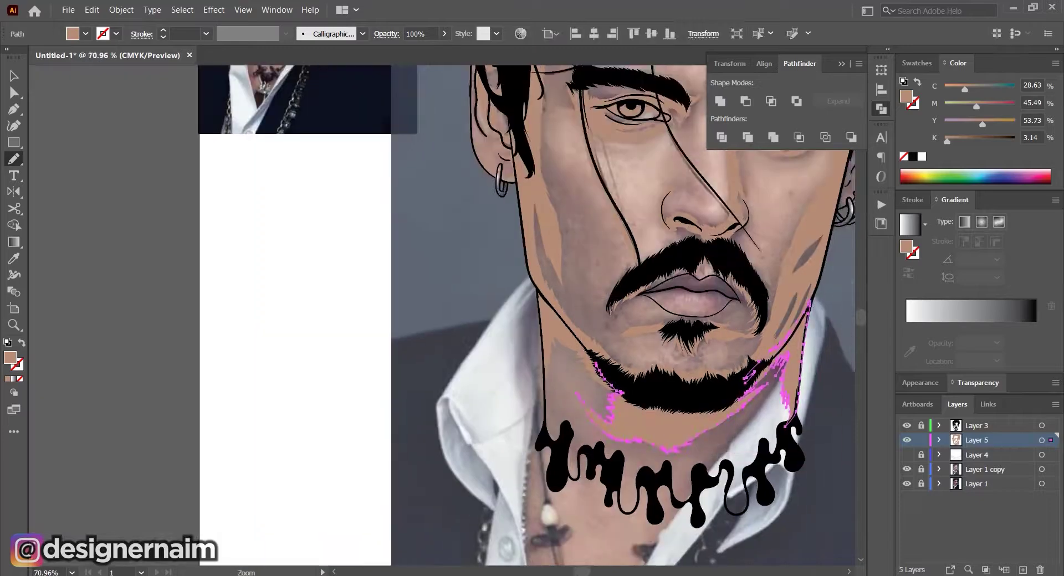
{"action": "scroll", "coordinate": [820, 435], "scroll_direction": "up", "scroll_amount": 5}
{"action": "left_click", "coordinate": [803, 388], "text": "ctrl"}
{"action": "scroll", "coordinate": [593, 441], "scroll_direction": "down", "scroll_amount": 4}
{"action": "scroll", "coordinate": [699, 460], "scroll_direction": "up", "scroll_amount": 6}
{"action": "left_click", "coordinate": [621, 288], "text": "ctrl"}
{"action": "scroll", "coordinate": [588, 505], "scroll_direction": "down", "scroll_amount": 6}
{"action": "key", "text": "ctrl+shift+a"}
Draw ragged tan shadow shapes inside the multi-hoop side's ear, from the upper folds down to the lobe at the hoops
{"action": "scroll", "coordinate": [648, 279], "scroll_direction": "up", "scroll_amount": 8}
{"action": "left_click_drag", "start_coordinate": [650, 396], "coordinate": [684, 379]}
{"action": "left_click_drag", "start_coordinate": [692, 210], "coordinate": [714, 214]}
{"action": "left_click_drag", "start_coordinate": [715, 214], "coordinate": [671, 320]}
{"action": "left_click_drag", "start_coordinate": [671, 319], "coordinate": [707, 215]}
{"action": "mouse_move", "coordinate": [707, 215]}
{"action": "left_mouse_down"}
{"action": "mouse_move", "coordinate": [687, 346]}
{"action": "mouse_move", "coordinate": [679, 232]}
{"action": "left_mouse_up"}
{"action": "scroll", "coordinate": [642, 111], "scroll_direction": "down", "scroll_amount": 4}
{"action": "left_click_drag", "start_coordinate": [661, 174], "coordinate": [590, 434]}
{"action": "left_click_drag", "start_coordinate": [599, 382], "coordinate": [622, 297]}
{"action": "key", "text": "ctrl+shift+a"}
{"action": "scroll", "coordinate": [608, 366], "scroll_direction": "up", "scroll_amount": 5}
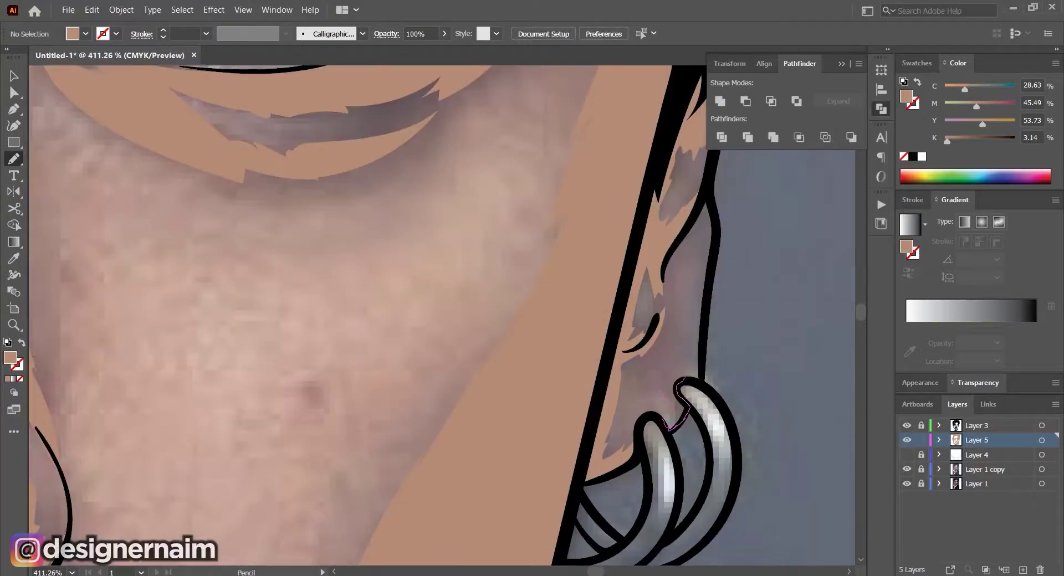
{"action": "scroll", "coordinate": [665, 382], "scroll_direction": "down", "scroll_amount": 6}
{"action": "scroll", "coordinate": [665, 383], "scroll_direction": "up", "scroll_amount": 6}
{"action": "scroll", "coordinate": [643, 366], "scroll_direction": "down", "scroll_amount": 8}
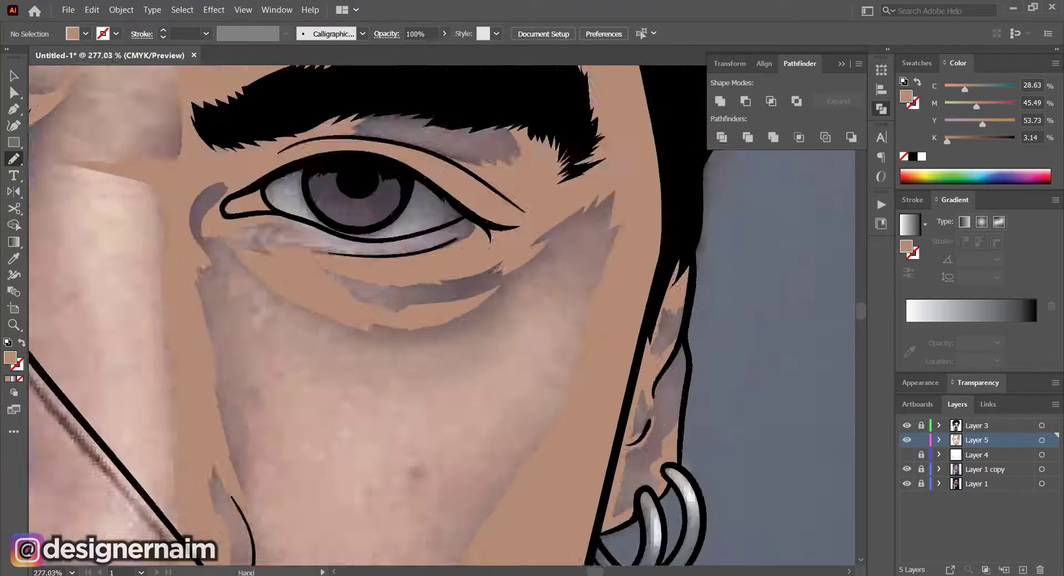
Add small tan shadow touches beside the nostril and at the inner corner of the single-earring side's eye
{"action": "scroll", "coordinate": [393, 369], "scroll_direction": "up", "scroll_amount": 3}
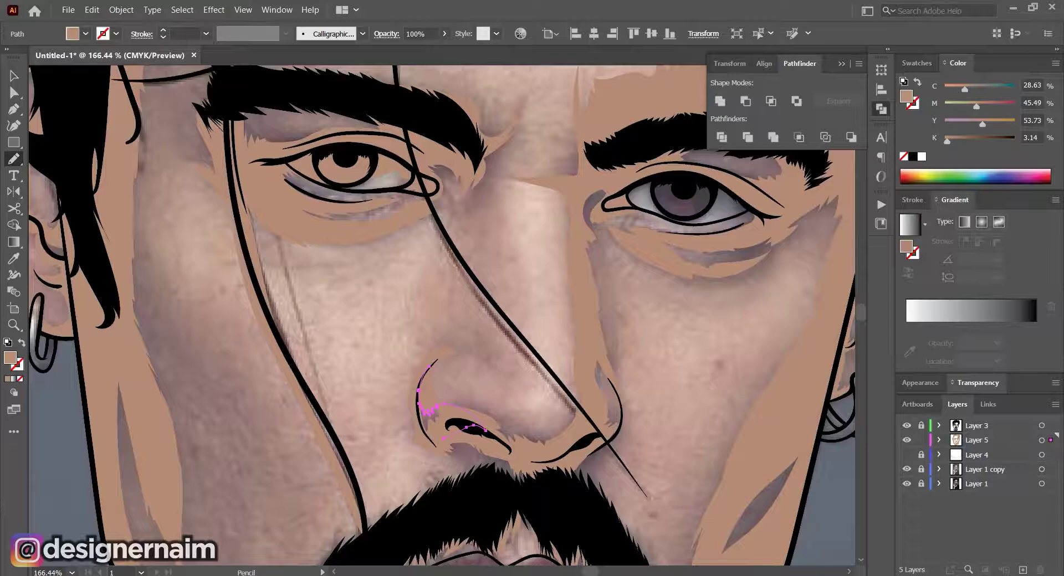
{"action": "scroll", "coordinate": [393, 369], "scroll_direction": "up", "scroll_amount": 2}
{"action": "scroll", "coordinate": [498, 332], "scroll_direction": "down", "scroll_amount": 3}
{"action": "scroll", "coordinate": [498, 333], "scroll_direction": "up", "scroll_amount": 3}
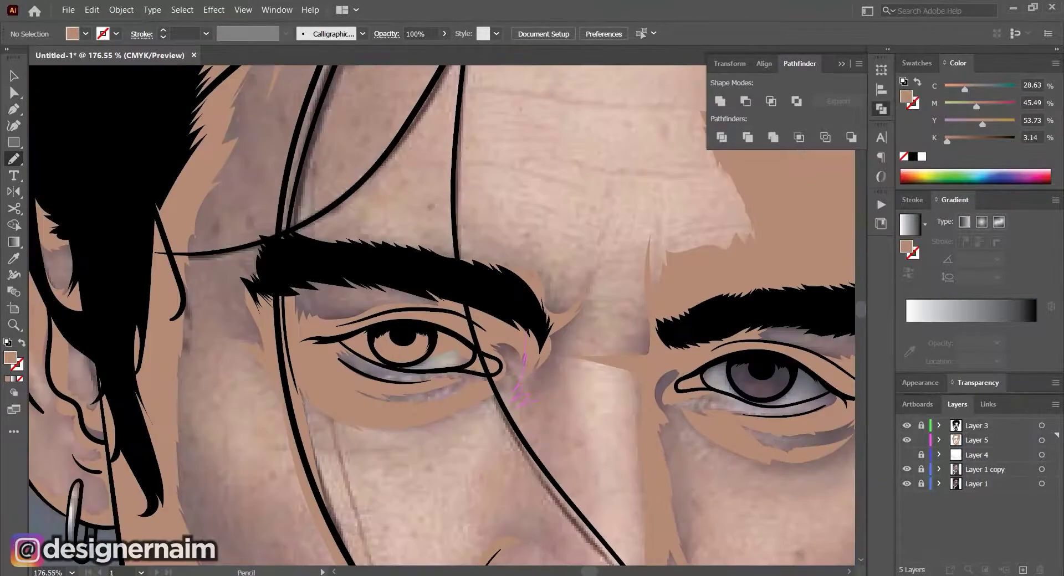
{"action": "scroll", "coordinate": [499, 332], "scroll_direction": "down", "scroll_amount": 3}
{"action": "scroll", "coordinate": [498, 333], "scroll_direction": "up", "scroll_amount": 2}
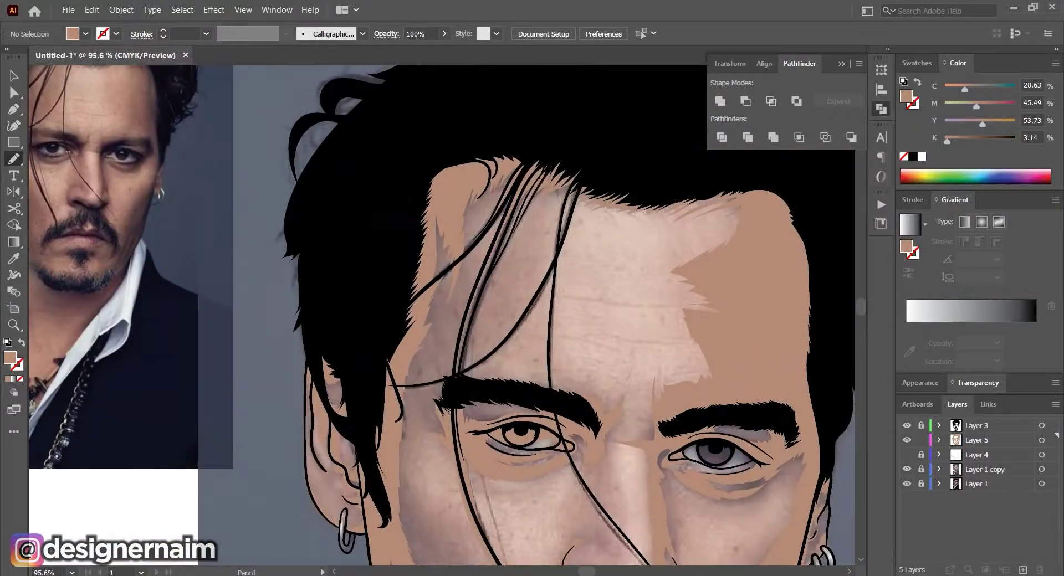
{"action": "scroll", "coordinate": [492, 195], "scroll_direction": "down", "scroll_amount": 2}
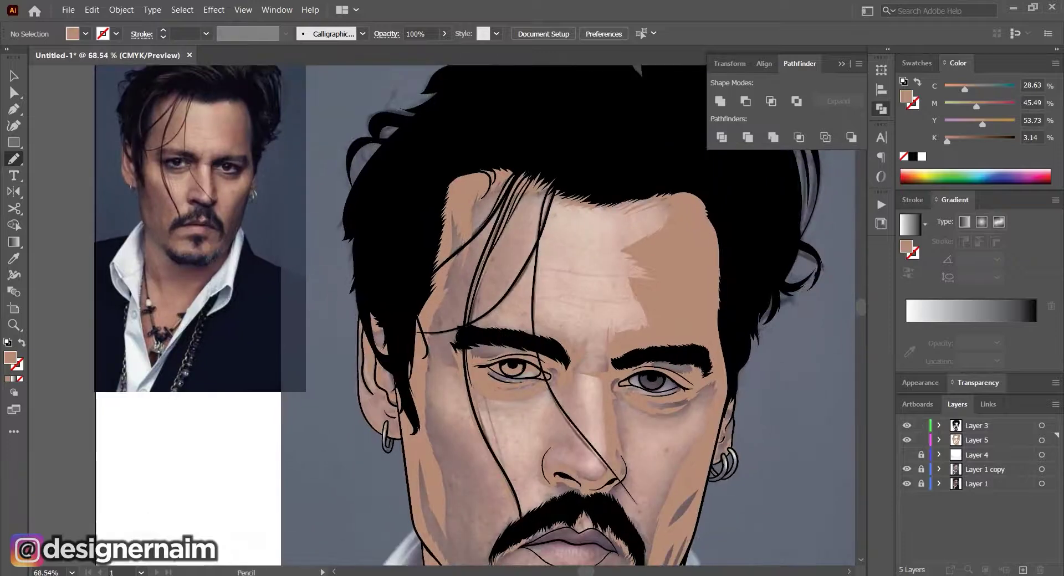
Copy the hair strand crossing the nose, lock Layer 3, paste the copy in front on Layer 5 and color it tan
{"action": "left_click", "coordinate": [576, 423], "text": "ctrl"}
{"action": "key", "text": "ctrl+c"}
{"action": "left_click", "coordinate": [921, 425]}
{"action": "left_click", "coordinate": [976, 441]}
{"action": "key", "text": "ctrl+f"}
{"action": "key", "text": "i"}
{"action": "left_click", "coordinate": [679, 266], "text": "shift"}
{"action": "key", "text": "ctrl+shift+a"}
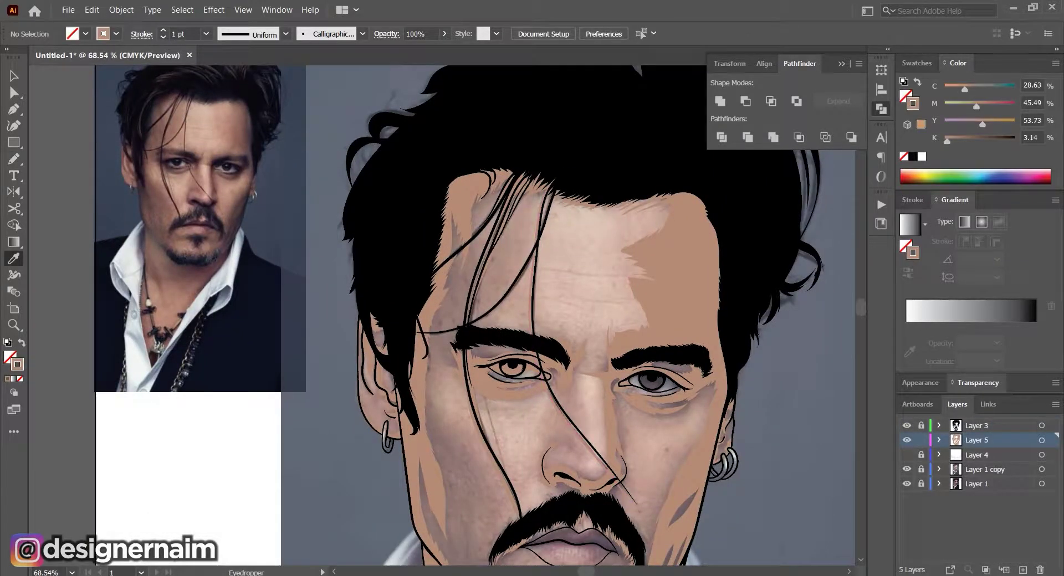
Swap the tan stroke to the fill and draw a thin Pencil shadow down the neck line into the first drip's hollow
{"action": "scroll", "coordinate": [624, 441], "scroll_direction": "down", "scroll_amount": 2}
{"action": "scroll", "coordinate": [597, 532], "scroll_direction": "up", "scroll_amount": 3}
{"action": "key", "text": "n"}
{"action": "scroll", "coordinate": [776, 354], "scroll_direction": "down", "scroll_amount": 4}
{"action": "scroll", "coordinate": [653, 543], "scroll_direction": "up", "scroll_amount": 8}
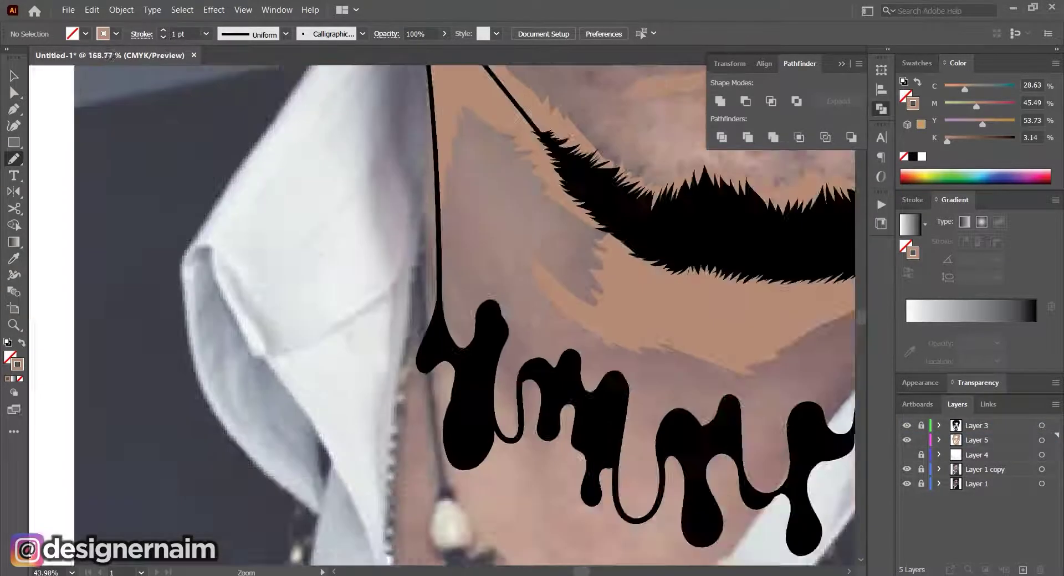
{"action": "scroll", "coordinate": [652, 445], "scroll_direction": "down", "scroll_amount": 4}
{"action": "scroll", "coordinate": [579, 397], "scroll_direction": "up", "scroll_amount": 4}
{"action": "key", "text": "shift+x"}
{"action": "left_click_drag", "start_coordinate": [573, 390], "coordinate": [566, 328]}
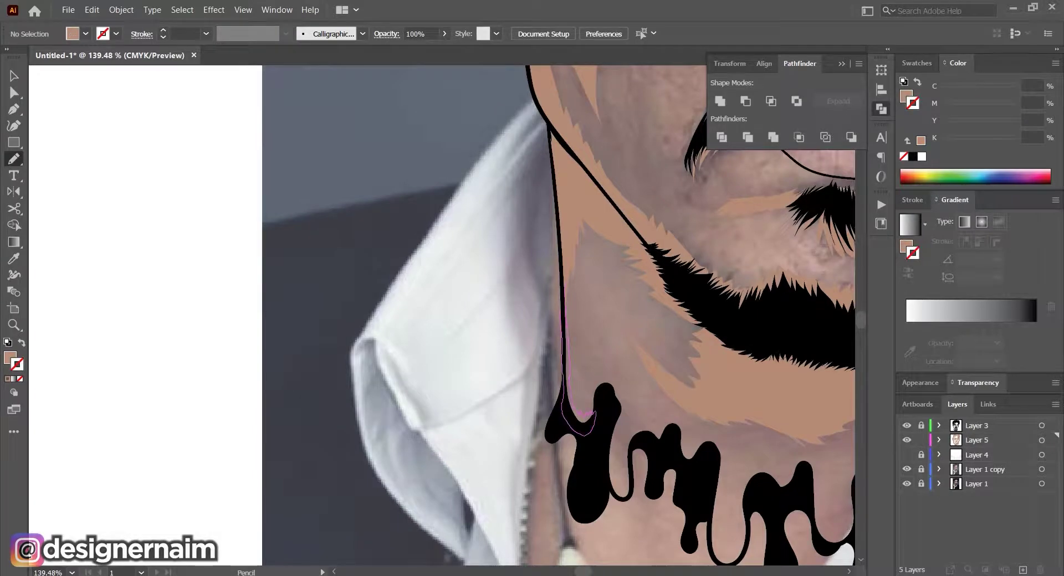
{"action": "left_click_drag", "start_coordinate": [579, 413], "coordinate": [573, 394]}
{"action": "scroll", "coordinate": [554, 355], "scroll_direction": "up", "scroll_amount": 3}
{"action": "scroll", "coordinate": [627, 311], "scroll_direction": "down", "scroll_amount": 3}
{"action": "key", "text": "ctrl+shift+a"}
Draw a thin tan Pencil shadow around the crest and inner edge of the first neck drip on the single-earring side
{"action": "scroll", "coordinate": [720, 471], "scroll_direction": "up", "scroll_amount": 2}
{"action": "left_click_drag", "start_coordinate": [575, 267], "coordinate": [591, 281]}
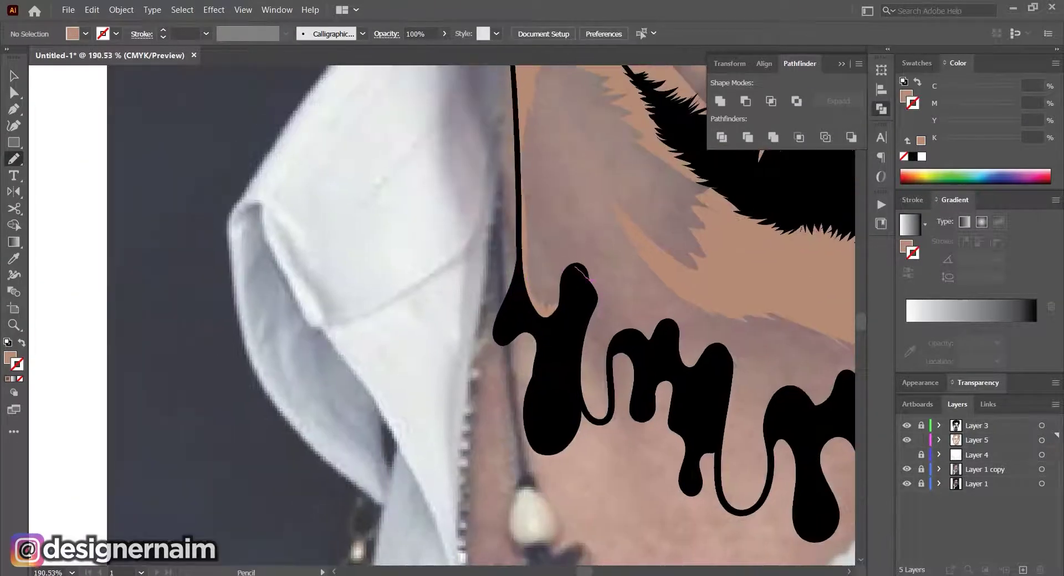
{"action": "left_click_drag", "start_coordinate": [568, 375], "coordinate": [570, 355]}
{"action": "key", "text": "ctrl+z"}
{"action": "mouse_move", "coordinate": [599, 344]}
{"action": "left_mouse_down"}
{"action": "mouse_move", "coordinate": [570, 340]}
{"action": "mouse_move", "coordinate": [545, 267]}
{"action": "left_mouse_up"}
{"action": "right_click", "coordinate": [559, 265]}
{"action": "key", "text": "Escape"}
{"action": "left_click_drag", "start_coordinate": [582, 388], "coordinate": [560, 350]}
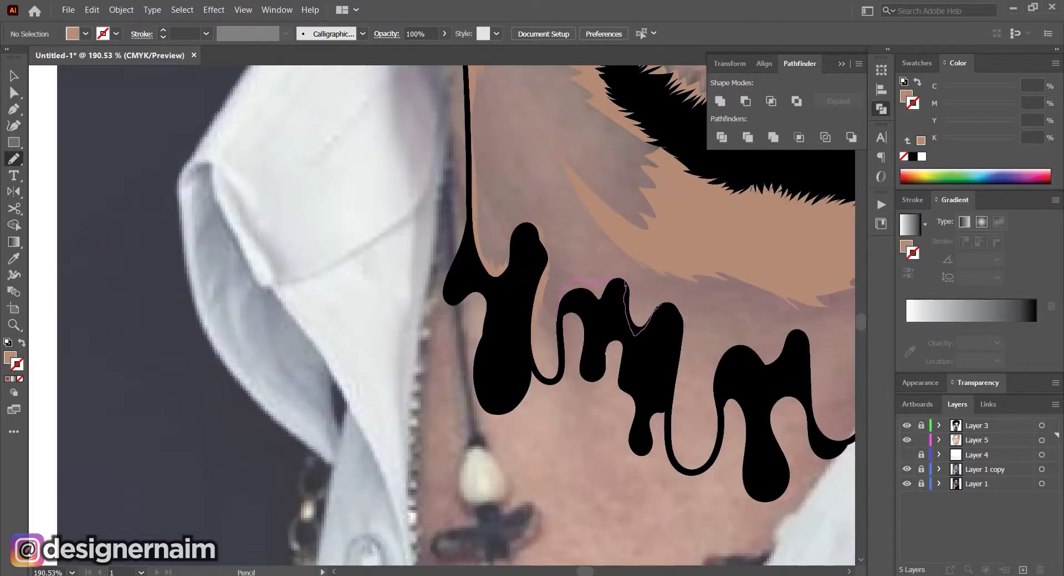
Continue the thin tan shadows along the upper edges and hollows of the remaining neck drips toward the multi-hoop side
{"action": "left_click_drag", "start_coordinate": [627, 338], "coordinate": [559, 321]}
{"action": "left_click_drag", "start_coordinate": [604, 319], "coordinate": [496, 247]}
{"action": "left_click_drag", "start_coordinate": [700, 341], "coordinate": [620, 311]}
{"action": "scroll", "coordinate": [698, 333], "scroll_direction": "down", "scroll_amount": 3}
{"action": "left_click_drag", "start_coordinate": [699, 332], "coordinate": [510, 378]}
{"action": "mouse_move", "coordinate": [559, 329]}
{"action": "left_mouse_down"}
{"action": "mouse_move", "coordinate": [573, 321]}
{"action": "mouse_move", "coordinate": [582, 366]}
{"action": "left_mouse_up"}
{"action": "left_click_drag", "start_coordinate": [647, 354], "coordinate": [615, 353]}
{"action": "mouse_move", "coordinate": [616, 353]}
{"action": "left_mouse_down"}
{"action": "mouse_move", "coordinate": [634, 321]}
{"action": "mouse_move", "coordinate": [605, 345]}
{"action": "mouse_move", "coordinate": [617, 340]}
{"action": "left_mouse_up"}
Hide the Layer 1 copy reference to check the tan shading on white, and show it again
{"action": "scroll", "coordinate": [672, 328], "scroll_direction": "down", "scroll_amount": 8}
{"action": "left_click", "coordinate": [906, 469]}
{"action": "scroll", "coordinate": [673, 211], "scroll_direction": "up", "scroll_amount": 4}
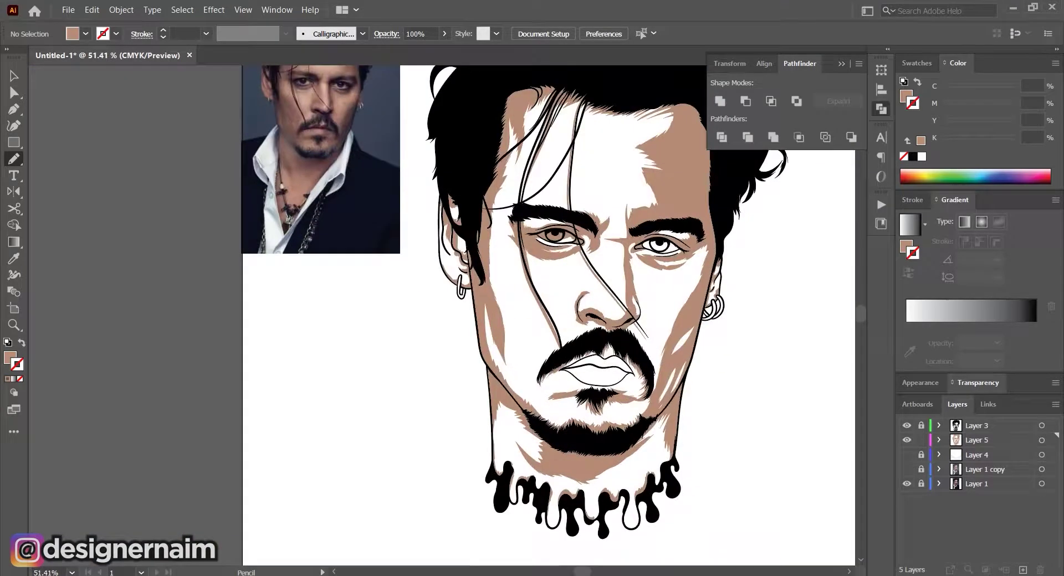
{"action": "scroll", "coordinate": [621, 311], "scroll_direction": "down", "scroll_amount": 4}
{"action": "left_click_drag", "start_coordinate": [638, 266], "coordinate": [665, 317]}
{"action": "left_click", "coordinate": [906, 470]}
Draw thin tapering tan wrinkle lines across the middle of the forehead, following the creases in the photo
{"action": "scroll", "coordinate": [686, 302], "scroll_direction": "up", "scroll_amount": 13}
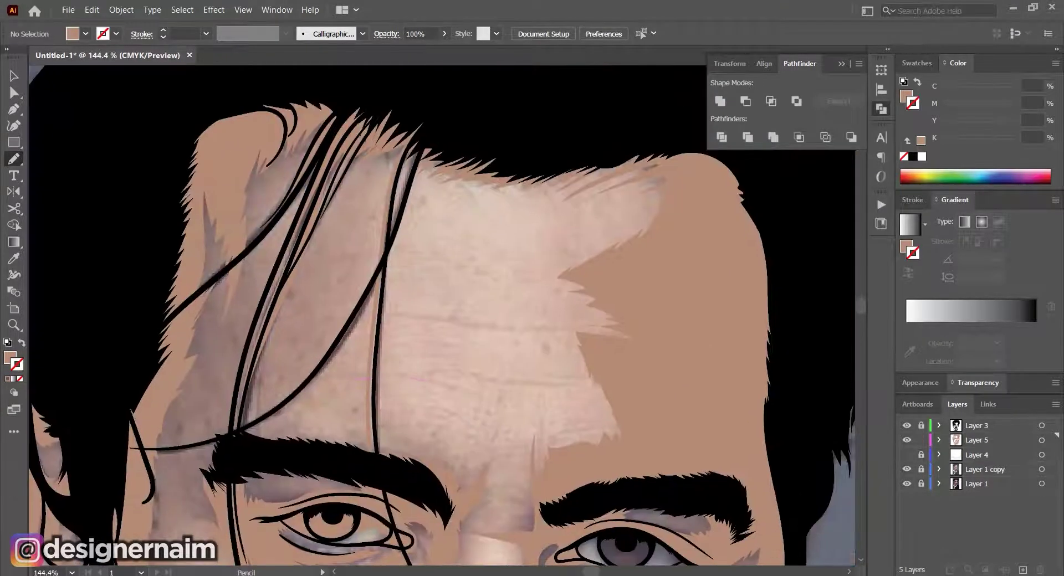
{"action": "left_click_drag", "start_coordinate": [460, 374], "coordinate": [512, 412]}
{"action": "left_click_drag", "start_coordinate": [430, 358], "coordinate": [594, 368]}
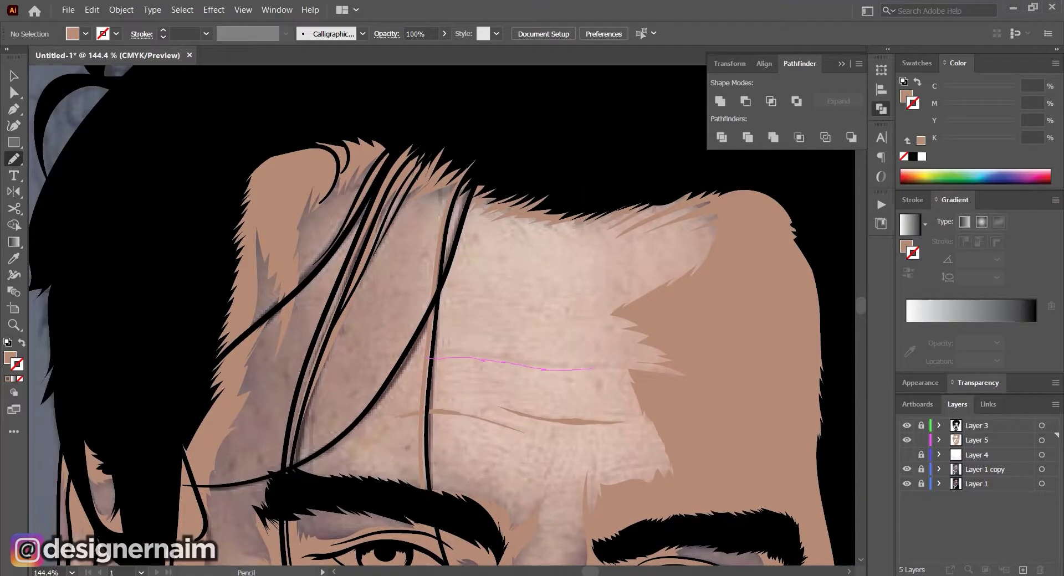
{"action": "scroll", "coordinate": [678, 377], "scroll_direction": "down", "scroll_amount": 8}
{"action": "scroll", "coordinate": [671, 440], "scroll_direction": "up", "scroll_amount": 8}
{"action": "mouse_move", "coordinate": [591, 418]}
{"action": "left_mouse_down"}
{"action": "mouse_move", "coordinate": [648, 423]}
{"action": "mouse_move", "coordinate": [604, 443]}
{"action": "mouse_move", "coordinate": [621, 443]}
{"action": "left_mouse_up"}
{"action": "scroll", "coordinate": [522, 477], "scroll_direction": "up", "scroll_amount": 2}
{"action": "scroll", "coordinate": [511, 344], "scroll_direction": "down", "scroll_amount": 1}
Compare the forehead shading with and without the last wrinkle stroke, keeping the stroke
{"action": "scroll", "coordinate": [532, 310], "scroll_direction": "down", "scroll_amount": 8}
{"action": "scroll", "coordinate": [610, 432], "scroll_direction": "up", "scroll_amount": 10}
{"action": "scroll", "coordinate": [592, 459], "scroll_direction": "down", "scroll_amount": 2}
{"action": "key", "text": "ctrl+z"}
{"action": "key", "text": "ctrl+shift+z"}
{"action": "key", "text": "ctrl+z"}
{"action": "key", "text": "ctrl+shift+z"}
{"action": "left_click_drag", "start_coordinate": [532, 388], "coordinate": [695, 369]}
{"action": "left_click_drag", "start_coordinate": [510, 373], "coordinate": [530, 377]}
{"action": "scroll", "coordinate": [605, 402], "scroll_direction": "down", "scroll_amount": 7}
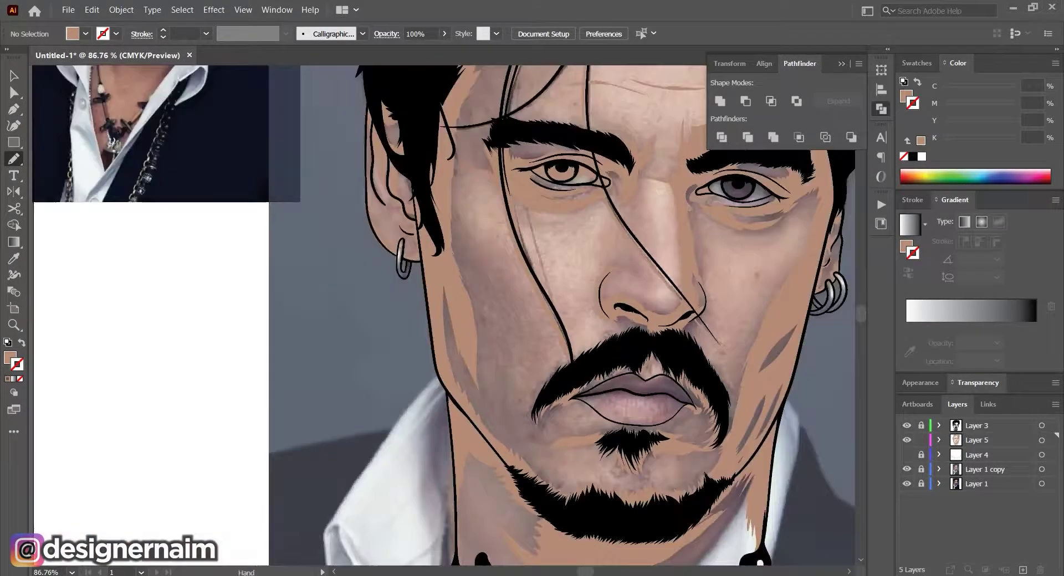
Draw jagged tan shadow touches around the goatee hairs below the lower lip
{"action": "scroll", "coordinate": [589, 423], "scroll_direction": "up", "scroll_amount": 6}
{"action": "left_click_drag", "start_coordinate": [664, 432], "coordinate": [730, 416]}
{"action": "scroll", "coordinate": [570, 393], "scroll_direction": "down", "scroll_amount": 4}
{"action": "scroll", "coordinate": [582, 416], "scroll_direction": "up", "scroll_amount": 3}
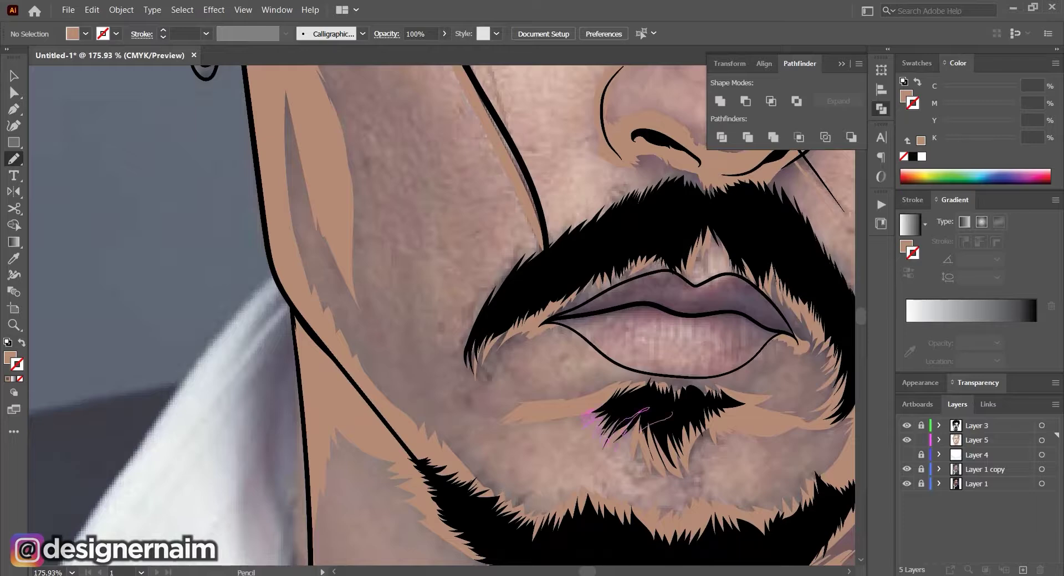
{"action": "scroll", "coordinate": [639, 410], "scroll_direction": "down", "scroll_amount": 3}
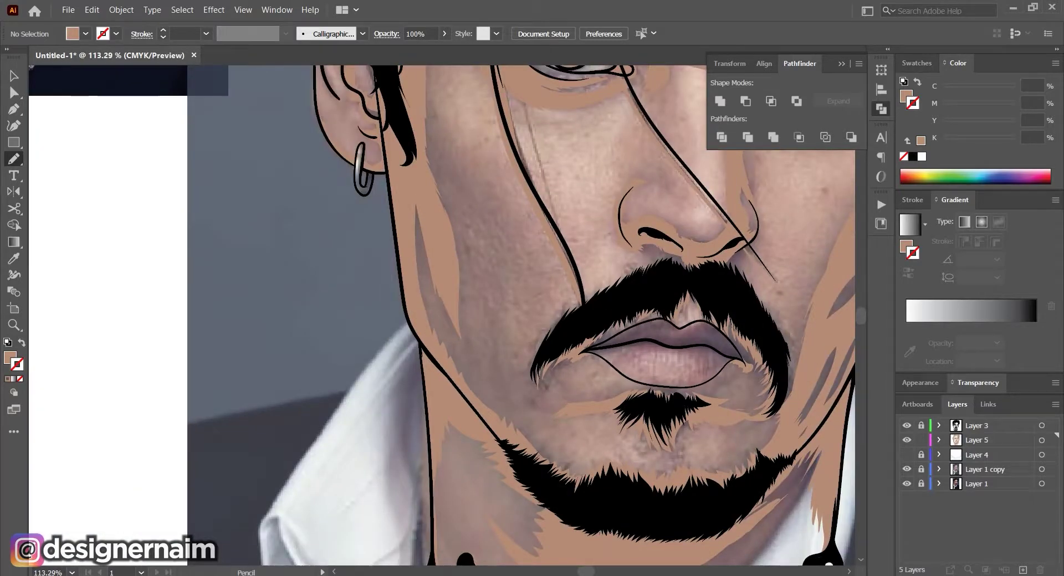
Draw a hair-like tan shadow along the drooping moustache end on the single-earring side
{"action": "left_click_drag", "start_coordinate": [693, 311], "coordinate": [597, 302]}
{"action": "left_click_drag", "start_coordinate": [609, 166], "coordinate": [566, 421]}
{"action": "mouse_move", "coordinate": [637, 399]}
{"action": "left_mouse_down"}
{"action": "mouse_move", "coordinate": [659, 399]}
{"action": "mouse_move", "coordinate": [624, 413]}
{"action": "left_mouse_up"}
{"action": "left_click_drag", "start_coordinate": [589, 447], "coordinate": [646, 447]}
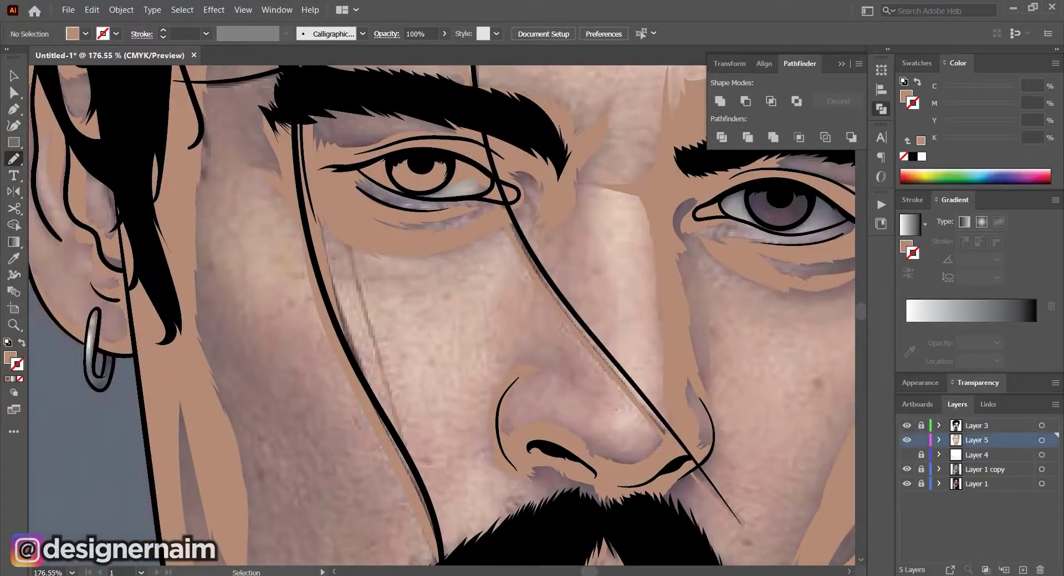
{"action": "mouse_move", "coordinate": [512, 378]}
{"action": "left_mouse_down"}
{"action": "mouse_move", "coordinate": [549, 379]}
{"action": "mouse_move", "coordinate": [542, 408]}
{"action": "mouse_move", "coordinate": [556, 396]}
{"action": "left_mouse_up"}
{"action": "left_click_drag", "start_coordinate": [573, 411], "coordinate": [521, 411]}
{"action": "left_click_drag", "start_coordinate": [546, 476], "coordinate": [582, 383]}
{"action": "left_click_drag", "start_coordinate": [527, 432], "coordinate": [554, 433]}
{"action": "left_click_drag", "start_coordinate": [557, 380], "coordinate": [512, 453]}
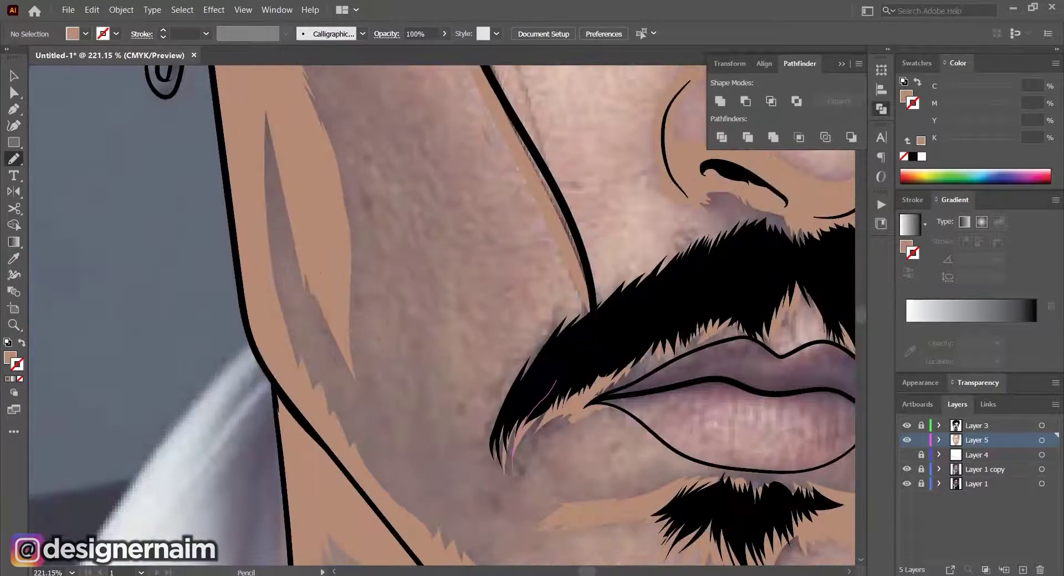
Draw spiky tan shadows around the moustache tip on the multi-hoop side, beside the chin shading
{"action": "left_click_drag", "start_coordinate": [775, 220], "coordinate": [796, 247]}
{"action": "left_click_drag", "start_coordinate": [793, 244], "coordinate": [543, 323]}
{"action": "left_click_drag", "start_coordinate": [530, 305], "coordinate": [573, 312]}
{"action": "left_click_drag", "start_coordinate": [638, 319], "coordinate": [663, 343]}
{"action": "left_click_drag", "start_coordinate": [665, 388], "coordinate": [565, 347]}
{"action": "mouse_move", "coordinate": [588, 338]}
{"action": "left_mouse_down"}
{"action": "mouse_move", "coordinate": [654, 471]}
{"action": "mouse_move", "coordinate": [654, 535]}
{"action": "left_mouse_up"}
{"action": "left_click_drag", "start_coordinate": [610, 388], "coordinate": [582, 387]}
{"action": "left_click_drag", "start_coordinate": [652, 498], "coordinate": [687, 498]}
{"action": "left_click_drag", "start_coordinate": [637, 420], "coordinate": [571, 462]}
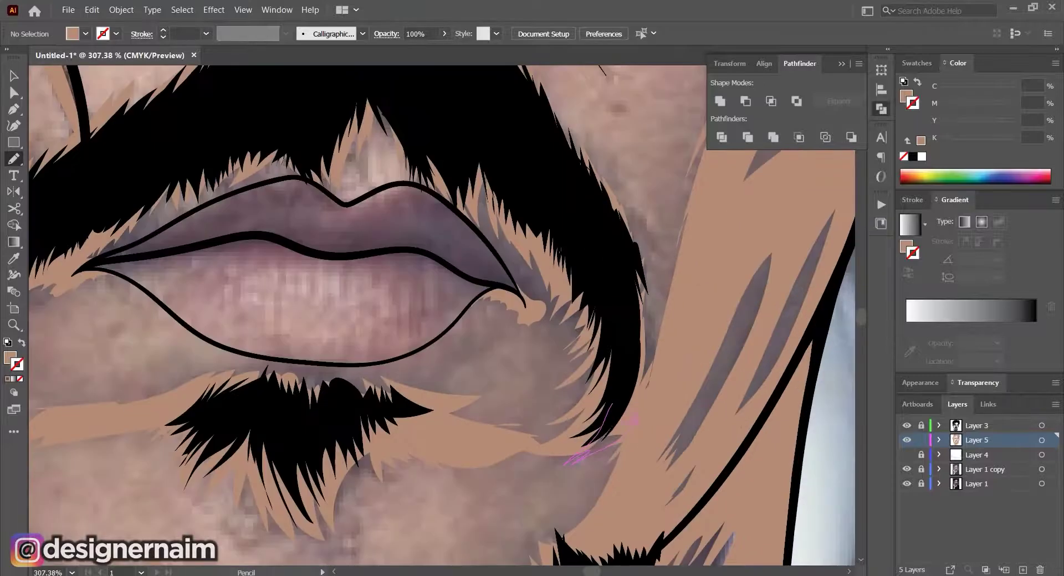
{"action": "left_click_drag", "start_coordinate": [613, 406], "coordinate": [636, 419]}
{"action": "left_click_drag", "start_coordinate": [643, 380], "coordinate": [588, 380]}
{"action": "left_click_drag", "start_coordinate": [587, 380], "coordinate": [564, 391]}
Draw a jagged tan shadow on the neck just below the beard edge on the single-earring side
{"action": "left_click_drag", "start_coordinate": [480, 390], "coordinate": [567, 273]}
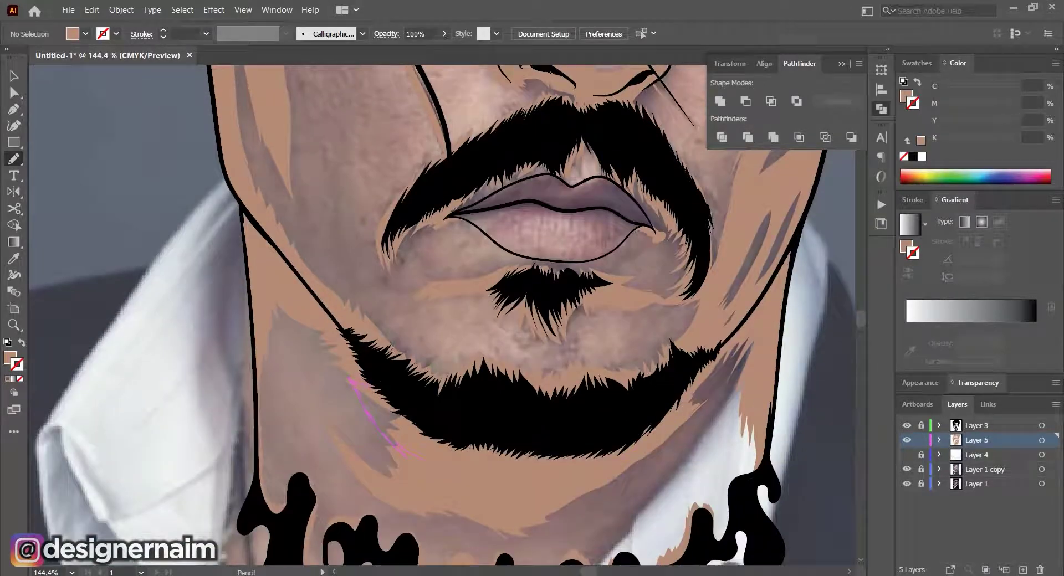
{"action": "left_click_drag", "start_coordinate": [529, 400], "coordinate": [439, 414]}
{"action": "left_click_drag", "start_coordinate": [602, 446], "coordinate": [535, 446]}
{"action": "left_click_drag", "start_coordinate": [639, 389], "coordinate": [604, 389]}
Hide the Layer 1 copy reference and sample a dark eye color from the small photo for the Pencil
{"action": "left_click", "coordinate": [906, 470]}
{"action": "left_click_drag", "start_coordinate": [331, 166], "coordinate": [399, 166]}
{"action": "left_click_drag", "start_coordinate": [345, 201], "coordinate": [476, 200]}
{"action": "key", "text": "i"}
{"action": "left_click", "coordinate": [573, 271]}
{"action": "key", "text": "n"}
Lock Layer 5 and add a new layer above it for the iris colors
{"action": "left_click_drag", "start_coordinate": [328, 299], "coordinate": [266, 299]}
{"action": "left_click_drag", "start_coordinate": [388, 387], "coordinate": [339, 388]}
{"action": "left_click", "coordinate": [920, 440]}
{"action": "left_click", "coordinate": [1023, 570]}
{"action": "left_click_drag", "start_coordinate": [423, 443], "coordinate": [302, 443]}
Draw a dark brown shape filling the multi-hoop side's iris and set its black value to 46%
{"action": "left_click_drag", "start_coordinate": [720, 444], "coordinate": [421, 343]}
{"action": "left_click_drag", "start_coordinate": [476, 377], "coordinate": [804, 377]}
{"action": "left_click_drag", "start_coordinate": [408, 354], "coordinate": [412, 350]}
{"action": "left_click_drag", "start_coordinate": [611, 339], "coordinate": [561, 370]}
{"action": "left_click", "coordinate": [687, 410], "text": "ctrl"}
{"action": "left_click_drag", "start_coordinate": [992, 142], "coordinate": [984, 142]}
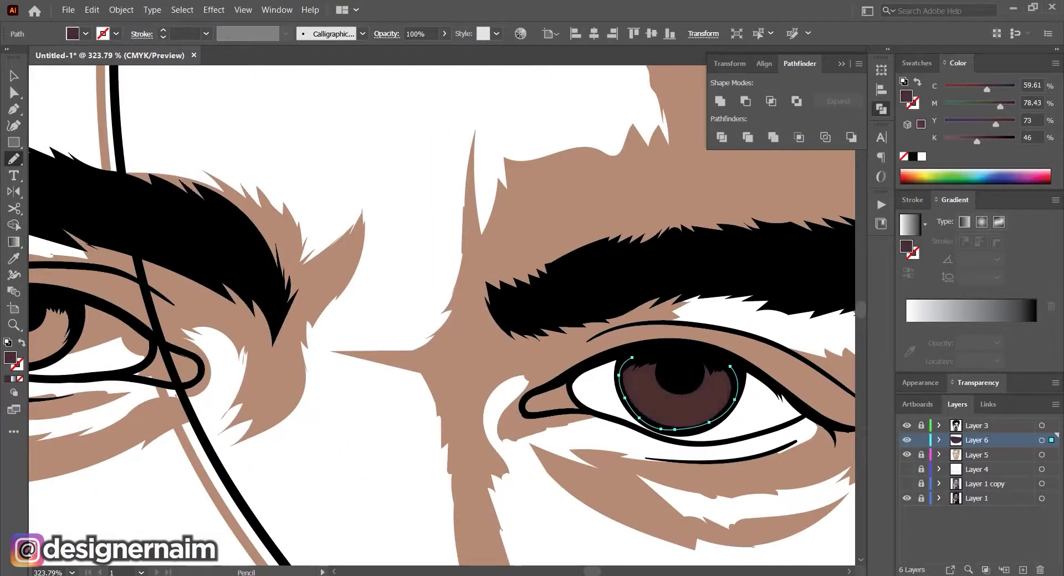
Draw a matching dark brown shape filling the single-earring side's iris
{"action": "key", "text": "ctrl+shift+a"}
{"action": "left_click_drag", "start_coordinate": [183, 355], "coordinate": [775, 383]}
{"action": "left_click_drag", "start_coordinate": [626, 361], "coordinate": [631, 360]}
{"action": "left_click_drag", "start_coordinate": [568, 333], "coordinate": [569, 367]}
Draw a crescent-shaped highlight inside the multi-hoop side's iris, curving beneath the pupil
{"action": "left_click_drag", "start_coordinate": [666, 327], "coordinate": [568, 334]}
{"action": "left_click_drag", "start_coordinate": [294, 438], "coordinate": [243, 437]}
{"action": "left_click_drag", "start_coordinate": [551, 444], "coordinate": [615, 444]}
{"action": "left_click_drag", "start_coordinate": [543, 359], "coordinate": [531, 366]}
Try recoloring the iris crescent to a warmer brown of C 53, M 75, Y 84, K 23
{"action": "left_click", "coordinate": [595, 407], "text": "ctrl"}
{"action": "left_click_drag", "start_coordinate": [977, 141], "coordinate": [959, 142]}
{"action": "left_click_drag", "start_coordinate": [996, 124], "coordinate": [1002, 124]}
{"action": "left_click_drag", "start_coordinate": [640, 423], "coordinate": [609, 423]}
{"action": "left_click_drag", "start_coordinate": [678, 405], "coordinate": [745, 405]}
{"action": "key", "text": "i"}
{"action": "left_click", "coordinate": [601, 416]}
{"action": "left_click_drag", "start_coordinate": [976, 142], "coordinate": [959, 141]}
{"action": "left_click_drag", "start_coordinate": [987, 89], "coordinate": [983, 89]}
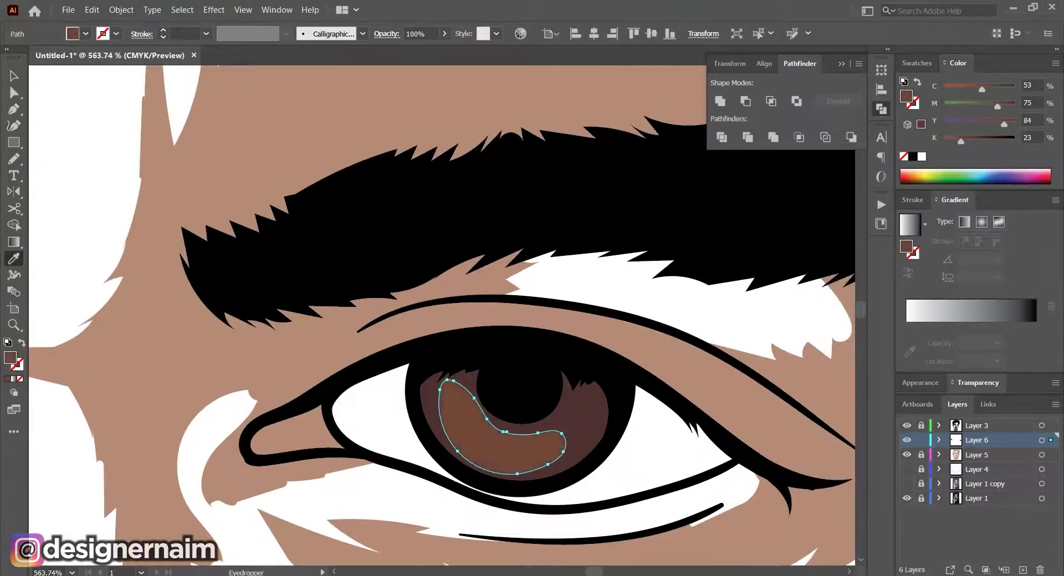
Sample the iris's dark brown onto the crescent and try the lighter fill 664646
{"action": "left_click_drag", "start_coordinate": [693, 388], "coordinate": [665, 387]}
{"action": "left_click", "coordinate": [643, 410]}
{"action": "double_click", "coordinate": [10, 358]}
{"action": "left_click", "coordinate": [443, 332]}
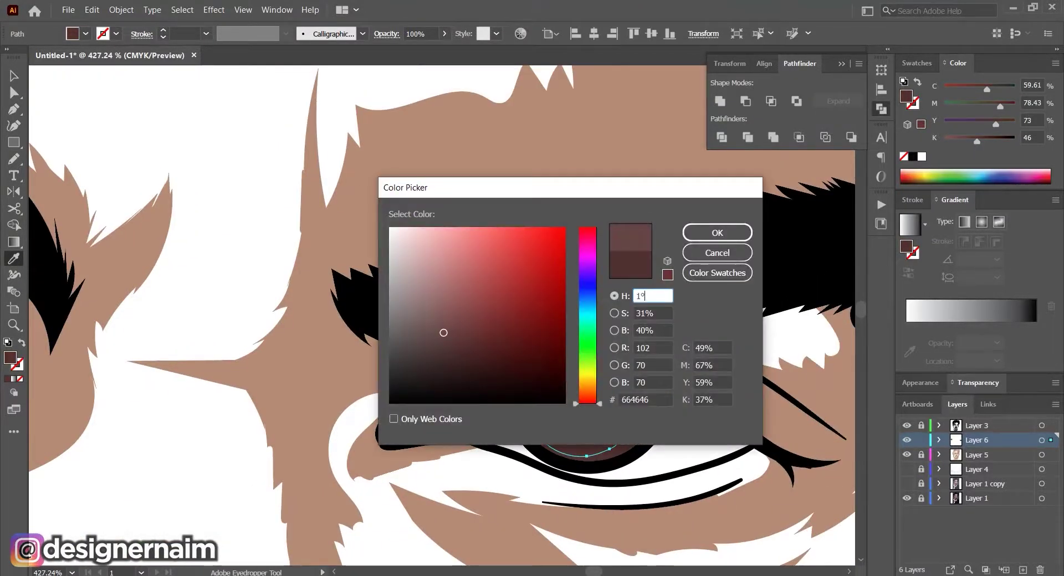
{"action": "key", "text": "Return"}
{"action": "key", "text": "ctrl+shift+a"}
Draw a matching crescent highlight beneath the pupil in the single-earring side's iris
{"action": "left_click_drag", "start_coordinate": [731, 445], "coordinate": [670, 446]}
{"action": "left_click_drag", "start_coordinate": [496, 429], "coordinate": [556, 430]}
{"action": "key", "text": "n"}
{"action": "left_click", "coordinate": [530, 468], "text": "ctrl"}
{"action": "key", "text": "ctrl+shift+a"}
{"action": "left_click_drag", "start_coordinate": [554, 473], "coordinate": [477, 473]}
{"action": "left_click_drag", "start_coordinate": [709, 483], "coordinate": [767, 483]}
Select both iris crescents, sample the iris brown, and give them a lighter shade with the hue raised by 10
{"action": "left_click", "coordinate": [637, 484], "text": "ctrl"}
{"action": "left_click", "coordinate": [164, 437], "text": "ctrl+shift"}
{"action": "key", "text": "i"}
{"action": "left_click", "coordinate": [194, 422]}
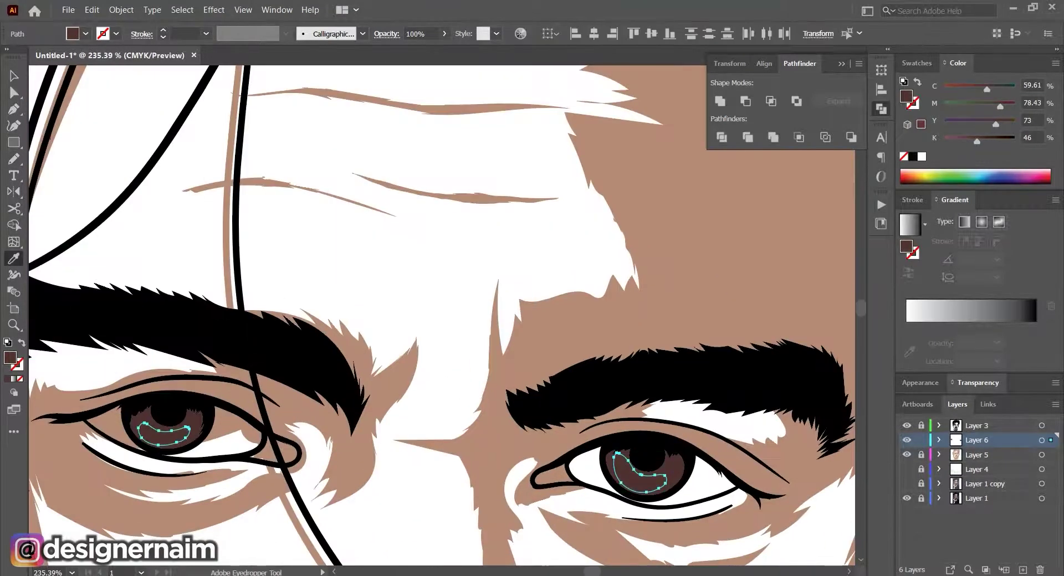
{"action": "double_click", "coordinate": [10, 358]}
{"action": "type", "text": "+10"}
{"action": "key", "text": "Tab"}
{"action": "left_click_drag", "start_coordinate": [457, 351], "coordinate": [448, 319]}
{"action": "key", "text": "Return"}
{"action": "key", "text": "ctrl+shift+a"}
Set the fill to a still lighter brown for the inner highlights, raising the hue by another 10
{"action": "left_click_drag", "start_coordinate": [667, 492], "coordinate": [726, 492]}
{"action": "double_click", "coordinate": [10, 358]}
{"action": "type", "text": "+10"}
{"action": "key", "text": "Tab"}
{"action": "left_click_drag", "start_coordinate": [448, 323], "coordinate": [437, 296]}
{"action": "key", "text": "Return"}
Draw a lighter brown inner highlight inside the iris crescent of the eye on the multiple-earring side with the Pencil tool
{"action": "left_click_drag", "start_coordinate": [584, 481], "coordinate": [635, 480]}
{"action": "key", "text": "n"}
{"action": "mouse_move", "coordinate": [565, 436]}
{"action": "left_mouse_down"}
{"action": "mouse_move", "coordinate": [558, 481]}
{"action": "mouse_move", "coordinate": [567, 436]}
{"action": "left_mouse_up"}
{"action": "key", "text": "ctrl+shift+a"}
{"action": "mouse_move", "coordinate": [831, 493]}
{"action": "left_mouse_down"}
{"action": "mouse_move", "coordinate": [789, 493]}
{"action": "mouse_move", "coordinate": [853, 502]}
{"action": "left_mouse_up"}
{"action": "key", "text": "ctrl+z"}
{"action": "left_click_drag", "start_coordinate": [605, 429], "coordinate": [562, 471]}
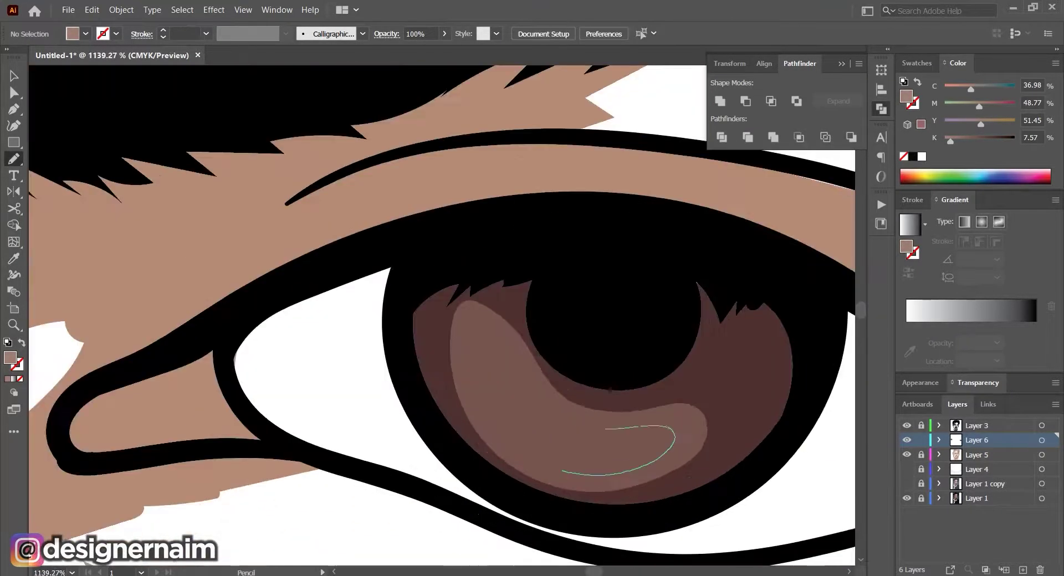
{"action": "left_click", "coordinate": [646, 466], "text": "ctrl"}
{"action": "key", "text": "ctrl+shift+a"}
Draw a matching inner highlight inside the iris crescent of the eye on the single-earring side
{"action": "left_click_drag", "start_coordinate": [638, 443], "coordinate": [588, 443]}
{"action": "left_click_drag", "start_coordinate": [443, 388], "coordinate": [493, 388]}
{"action": "mouse_move", "coordinate": [473, 417]}
{"action": "left_mouse_down"}
{"action": "mouse_move", "coordinate": [523, 402]}
{"action": "mouse_move", "coordinate": [438, 425]}
{"action": "left_mouse_up"}
{"action": "left_click", "coordinate": [472, 394], "text": "ctrl"}
{"action": "key", "text": "ctrl+shift+a"}
{"action": "left_click_drag", "start_coordinate": [538, 423], "coordinate": [581, 422]}
{"action": "left_click_drag", "start_coordinate": [404, 454], "coordinate": [477, 453]}
{"action": "left_click_drag", "start_coordinate": [371, 321], "coordinate": [455, 342]}
{"action": "key", "text": "ctrl+shift+a"}
{"action": "left_click_drag", "start_coordinate": [444, 300], "coordinate": [382, 300]}
{"action": "left_click_drag", "start_coordinate": [776, 291], "coordinate": [804, 291]}
{"action": "left_click_drag", "start_coordinate": [642, 374], "coordinate": [682, 374]}
{"action": "left_click_drag", "start_coordinate": [613, 263], "coordinate": [620, 327]}
{"action": "left_click_drag", "start_coordinate": [610, 332], "coordinate": [609, 332]}
{"action": "left_click_drag", "start_coordinate": [709, 302], "coordinate": [648, 302]}
{"action": "mouse_move", "coordinate": [488, 266]}
{"action": "left_mouse_down"}
{"action": "mouse_move", "coordinate": [526, 266]}
{"action": "mouse_move", "coordinate": [393, 307]}
{"action": "left_mouse_up"}
Set the fill to a paler brown and add a small bright spot inside the irises' inner highlights
{"action": "double_click", "coordinate": [10, 358]}
{"action": "left_click", "coordinate": [429, 271]}
{"action": "key", "text": "Return"}
{"action": "left_click_drag", "start_coordinate": [383, 425], "coordinate": [438, 426]}
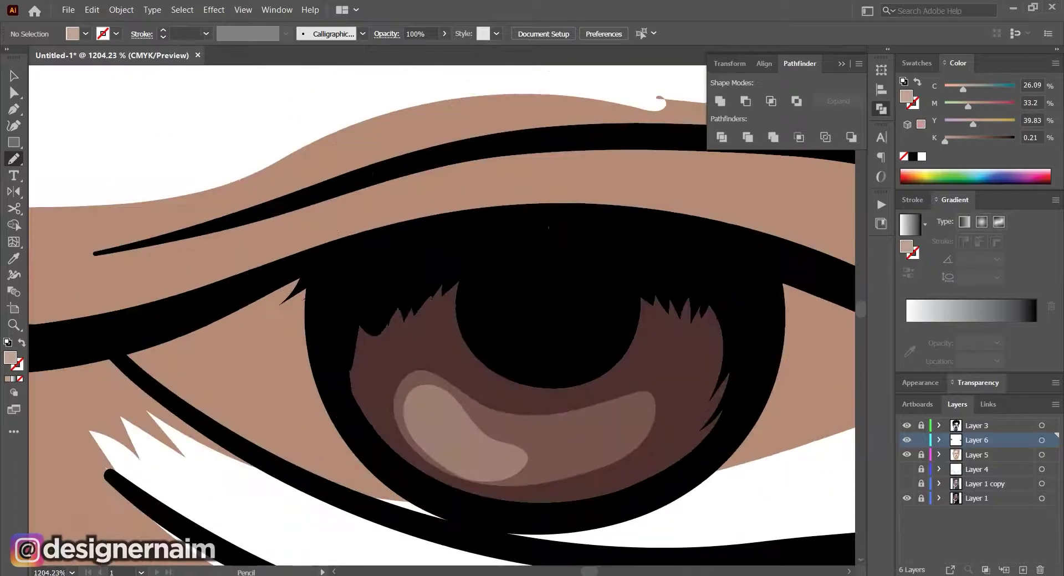
{"action": "left_click_drag", "start_coordinate": [548, 228], "coordinate": [443, 228]}
{"action": "left_click_drag", "start_coordinate": [653, 299], "coordinate": [720, 300]}
{"action": "left_click_drag", "start_coordinate": [642, 218], "coordinate": [637, 222]}
{"action": "left_click_drag", "start_coordinate": [639, 249], "coordinate": [526, 249]}
{"action": "left_click_drag", "start_coordinate": [612, 266], "coordinate": [588, 377]}
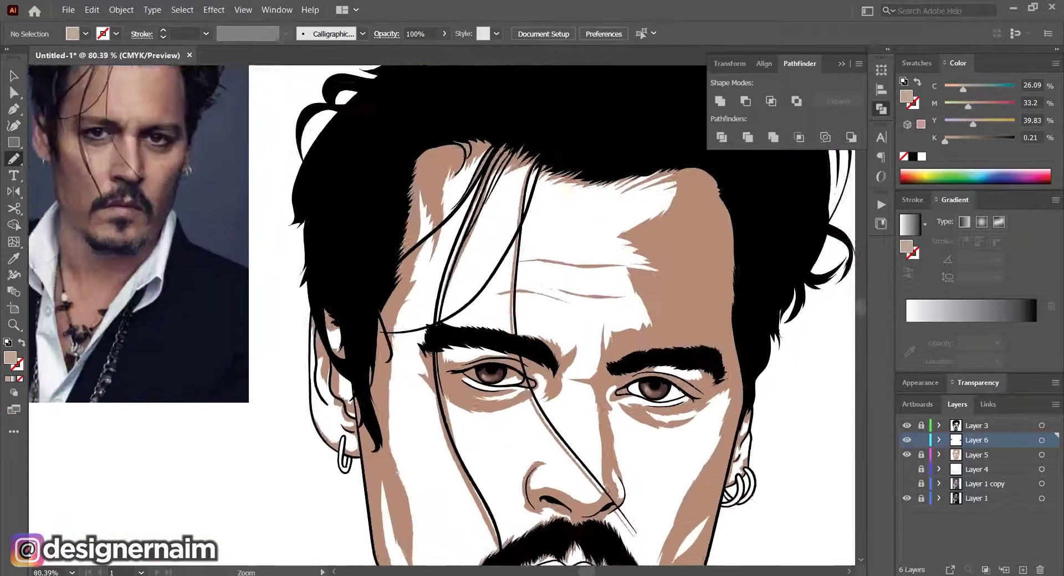
Set the fill to light grey, draw the eyeball shadow on the multiple-earring side, and send it to the back
{"action": "left_click_drag", "start_coordinate": [693, 355], "coordinate": [721, 355]}
{"action": "left_click", "coordinate": [922, 157]}
{"action": "left_click_drag", "start_coordinate": [668, 427], "coordinate": [737, 427]}
{"action": "mouse_move", "coordinate": [481, 488]}
{"action": "left_mouse_down"}
{"action": "mouse_move", "coordinate": [612, 488]}
{"action": "mouse_move", "coordinate": [621, 471]}
{"action": "left_mouse_up"}
{"action": "double_click", "coordinate": [10, 358]}
{"action": "left_click", "coordinate": [390, 258]}
{"action": "key", "text": "Return"}
{"action": "left_click_drag", "start_coordinate": [684, 497], "coordinate": [740, 497]}
{"action": "left_click_drag", "start_coordinate": [707, 450], "coordinate": [622, 464]}
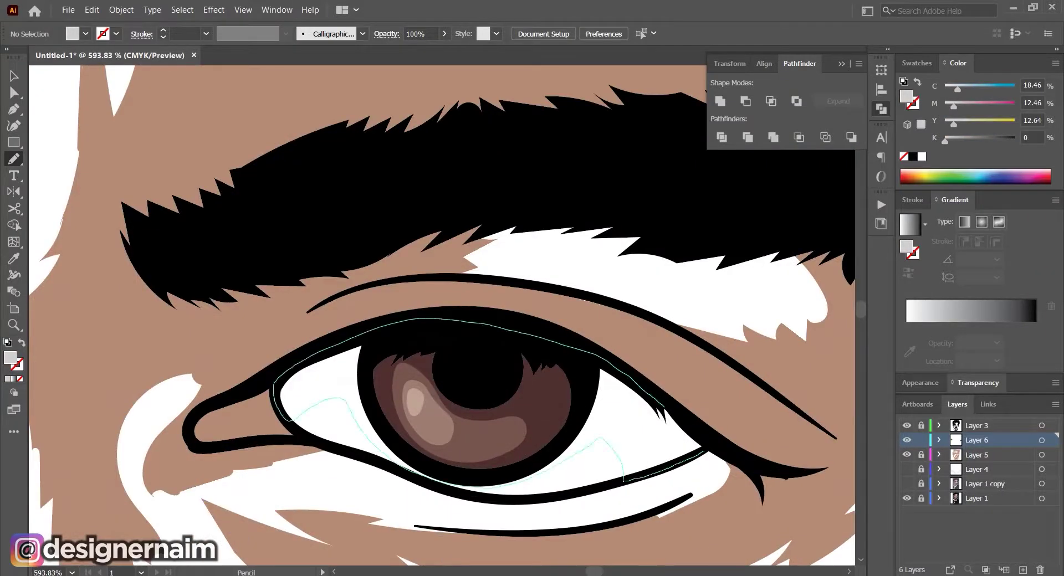
{"action": "left_click_drag", "start_coordinate": [646, 393], "coordinate": [707, 450]}
{"action": "left_click_drag", "start_coordinate": [591, 482], "coordinate": [505, 482]}
{"action": "left_click", "coordinate": [563, 444], "text": "ctrl"}
{"action": "key", "text": "ctrl+shift+["}
Draw the light grey eyeball shadow in the single-earring side's eye and send it to the back
{"action": "left_click_drag", "start_coordinate": [499, 437], "coordinate": [768, 422]}
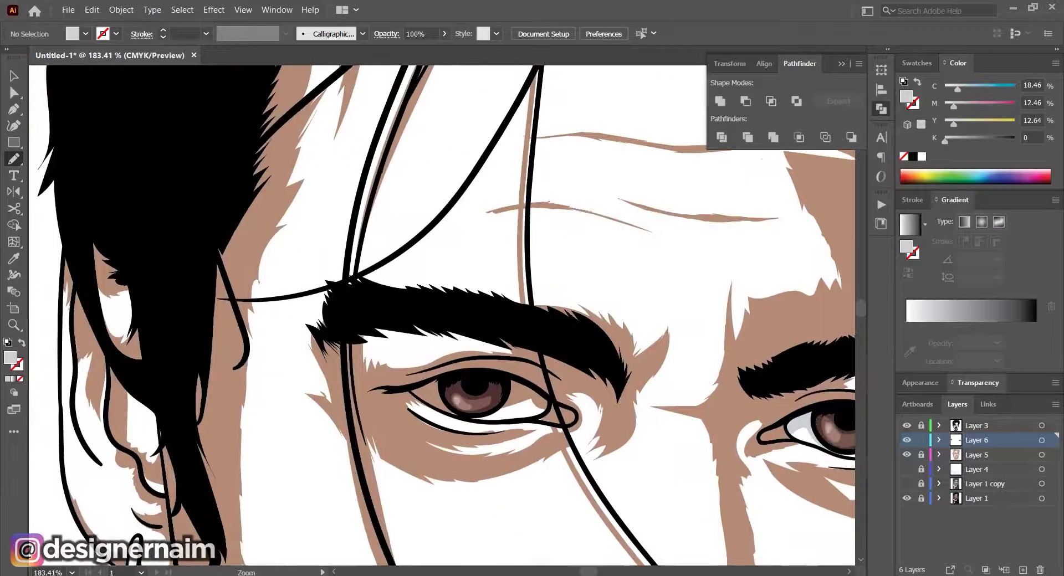
{"action": "left_click_drag", "start_coordinate": [504, 388], "coordinate": [584, 389]}
{"action": "left_click_drag", "start_coordinate": [516, 420], "coordinate": [590, 483]}
{"action": "left_click_drag", "start_coordinate": [552, 356], "coordinate": [593, 481]}
{"action": "key", "text": "ctrl+shift+a"}
{"action": "left_click_drag", "start_coordinate": [498, 431], "coordinate": [438, 431]}
{"action": "left_click", "coordinate": [534, 425], "text": "ctrl"}
{"action": "key", "text": "ctrl+shift+["}
{"action": "key", "text": "ctrl+shift+a"}
Set the fill to a darker grey and add an upper eyeball shadow on the multiple-earring side, sent to the back
{"action": "left_click_drag", "start_coordinate": [631, 542], "coordinate": [587, 541]}
{"action": "left_click_drag", "start_coordinate": [522, 471], "coordinate": [546, 471]}
{"action": "left_click", "coordinate": [715, 490], "text": "ctrl"}
{"action": "key", "text": "ctrl+shift+a"}
{"action": "left_click_drag", "start_coordinate": [654, 476], "coordinate": [715, 451]}
{"action": "double_click", "coordinate": [10, 358]}
{"action": "left_click", "coordinate": [391, 293]}
{"action": "left_click", "coordinate": [715, 232]}
{"action": "left_click_drag", "start_coordinate": [702, 509], "coordinate": [726, 509]}
{"action": "mouse_move", "coordinate": [633, 435]}
{"action": "left_mouse_down"}
{"action": "mouse_move", "coordinate": [719, 477]}
{"action": "mouse_move", "coordinate": [712, 461]}
{"action": "left_mouse_up"}
{"action": "left_click", "coordinate": [679, 459], "text": "ctrl"}
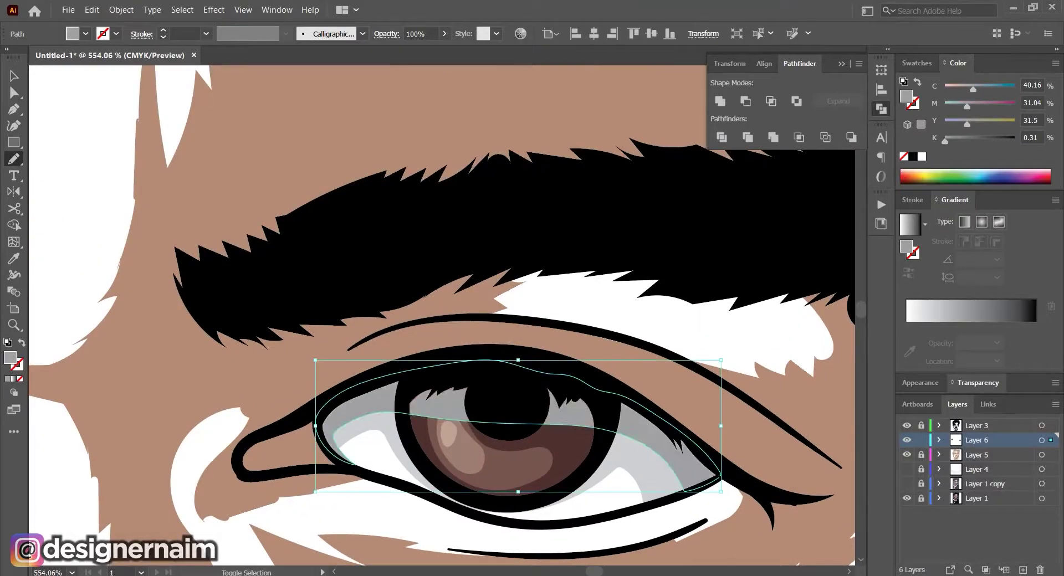
{"action": "key", "text": "ctrl+shift+["}
{"action": "key", "text": "ctrl+shift+a"}
Draw the darker grey upper eyeball shadow in the single-earring side's eye and send it to the back
{"action": "left_click_drag", "start_coordinate": [679, 424], "coordinate": [632, 424]}
{"action": "left_click_drag", "start_coordinate": [131, 383], "coordinate": [387, 410]}
{"action": "left_click_drag", "start_coordinate": [388, 410], "coordinate": [443, 410]}
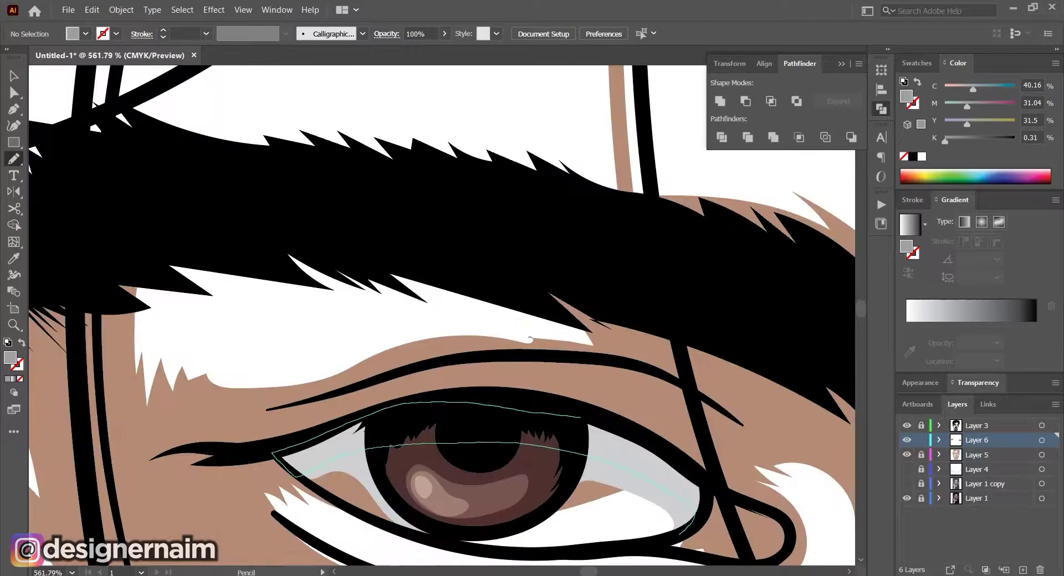
{"action": "left_click_drag", "start_coordinate": [680, 536], "coordinate": [679, 536]}
{"action": "left_click", "coordinate": [687, 515], "text": "ctrl"}
{"action": "key", "text": "ctrl+shift+["}
{"action": "left_click_drag", "start_coordinate": [706, 505], "coordinate": [277, 427]}
{"action": "key", "text": "ctrl+shift+a"}
Sample the skin tone, then draw a reddish C17A67 shape over one eye's inner corner and send it to the back
{"action": "mouse_move", "coordinate": [443, 432]}
{"action": "left_mouse_down"}
{"action": "mouse_move", "coordinate": [604, 413]}
{"action": "mouse_move", "coordinate": [523, 408]}
{"action": "left_mouse_up"}
{"action": "key", "text": "i"}
{"action": "mouse_move", "coordinate": [683, 439]}
{"action": "left_mouse_down"}
{"action": "mouse_move", "coordinate": [742, 439]}
{"action": "mouse_move", "coordinate": [652, 488]}
{"action": "left_mouse_up"}
{"action": "left_click", "coordinate": [690, 464]}
{"action": "key", "text": "n"}
{"action": "left_click_drag", "start_coordinate": [435, 432], "coordinate": [773, 447]}
{"action": "left_click", "coordinate": [679, 443], "text": "ctrl"}
{"action": "key", "text": "ctrl+shift+["}
{"action": "key", "text": "ctrl+shift+a"}
Draw the matching reddish shape in the other eye's inner corner and send it to the back
{"action": "left_click_drag", "start_coordinate": [627, 433], "coordinate": [577, 432]}
{"action": "left_click_drag", "start_coordinate": [388, 421], "coordinate": [460, 421]}
{"action": "mouse_move", "coordinate": [581, 403]}
{"action": "left_mouse_down"}
{"action": "mouse_move", "coordinate": [426, 469]}
{"action": "mouse_move", "coordinate": [120, 409]}
{"action": "mouse_move", "coordinate": [505, 330]}
{"action": "mouse_move", "coordinate": [583, 404]}
{"action": "left_mouse_up"}
{"action": "key", "text": "ctrl+shift+["}
{"action": "key", "text": "ctrl+shift+a"}
{"action": "left_click_drag", "start_coordinate": [671, 408], "coordinate": [615, 407]}
Set the fill to a darker shade of red for shading the inner eye corners
{"action": "double_click", "coordinate": [10, 358]}
{"action": "left_click", "coordinate": [587, 391]}
{"action": "left_click", "coordinate": [471, 300]}
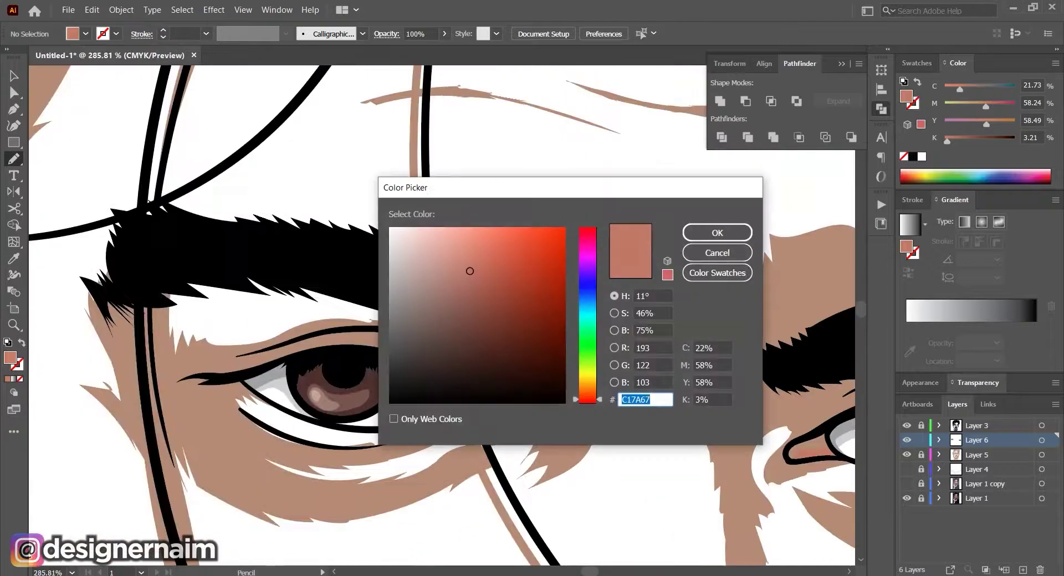
{"action": "left_click", "coordinate": [471, 301]}
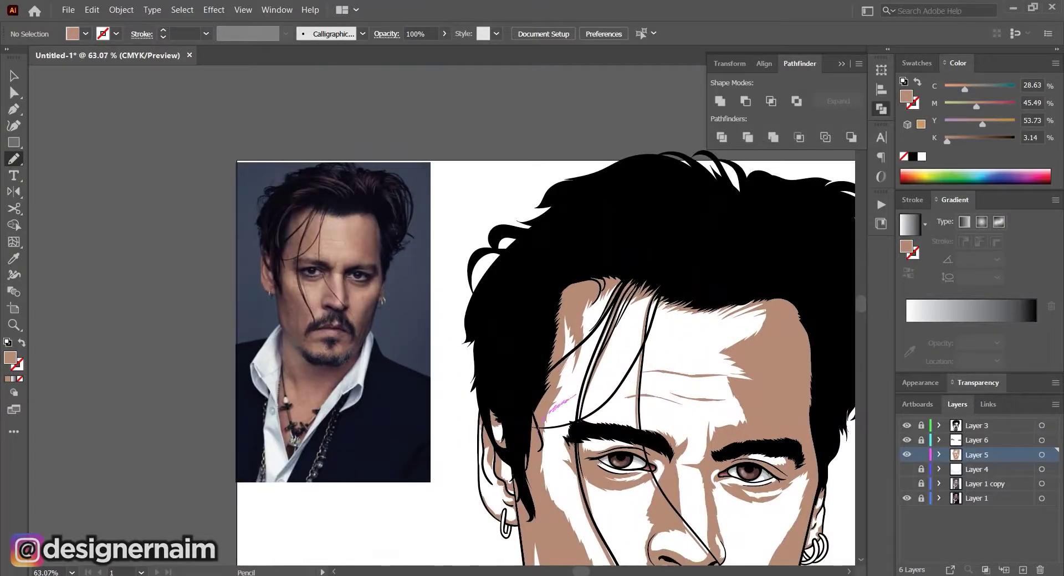
Draw jagged tan shading on Layer 5 along the temple beside the hair on the single-earring side
{"action": "scroll", "coordinate": [538, 477], "scroll_direction": "down", "scroll_amount": 1}
{"action": "mouse_move", "coordinate": [579, 320]}
{"action": "left_mouse_down"}
{"action": "mouse_move", "coordinate": [539, 430]}
{"action": "mouse_move", "coordinate": [561, 418]}
{"action": "mouse_move", "coordinate": [546, 436]}
{"action": "left_mouse_up"}
{"action": "scroll", "coordinate": [560, 427], "scroll_direction": "up", "scroll_amount": 2}
{"action": "left_click_drag", "start_coordinate": [565, 397], "coordinate": [532, 482]}
{"action": "left_click_drag", "start_coordinate": [581, 391], "coordinate": [570, 390]}
Draw tan shadow shapes along the loose hair strands crossing the forehead above the single-earring side's eyebrow
{"action": "scroll", "coordinate": [607, 380], "scroll_direction": "down", "scroll_amount": 6}
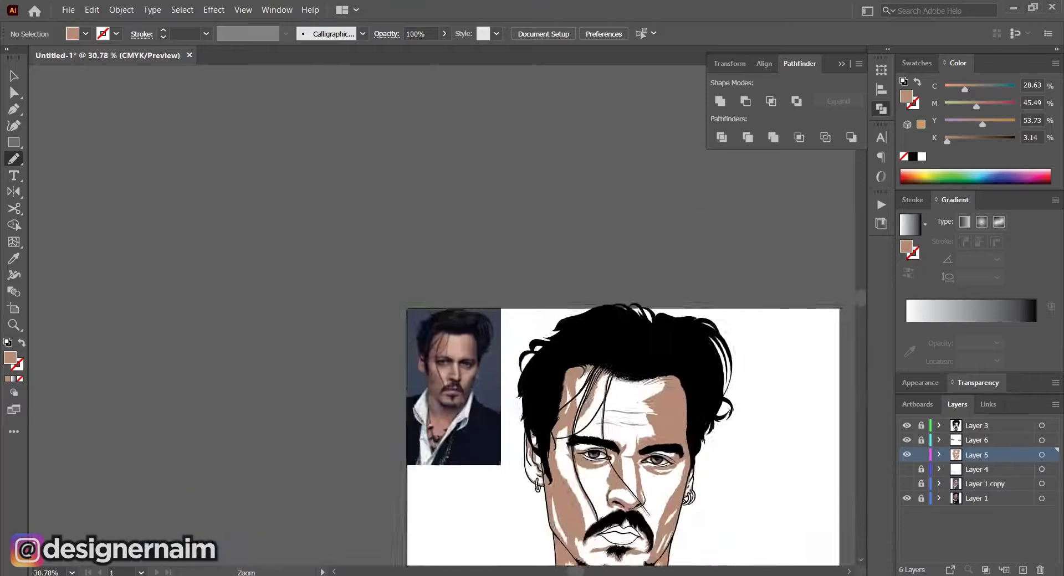
{"action": "scroll", "coordinate": [598, 423], "scroll_direction": "up", "scroll_amount": 6}
{"action": "scroll", "coordinate": [585, 340], "scroll_direction": "down", "scroll_amount": 1}
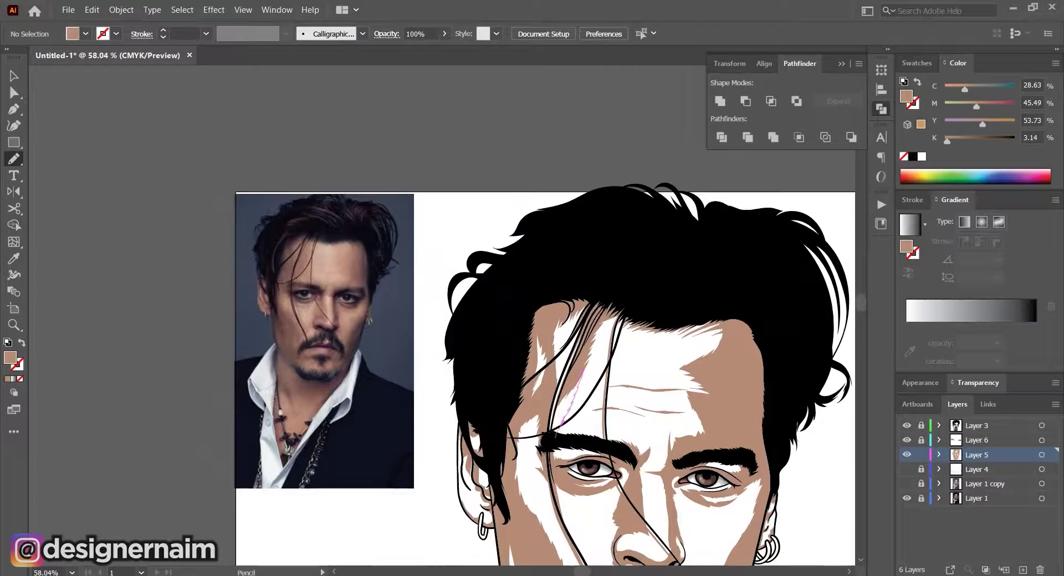
{"action": "scroll", "coordinate": [579, 399], "scroll_direction": "up", "scroll_amount": 3}
{"action": "scroll", "coordinate": [593, 355], "scroll_direction": "down", "scroll_amount": 6}
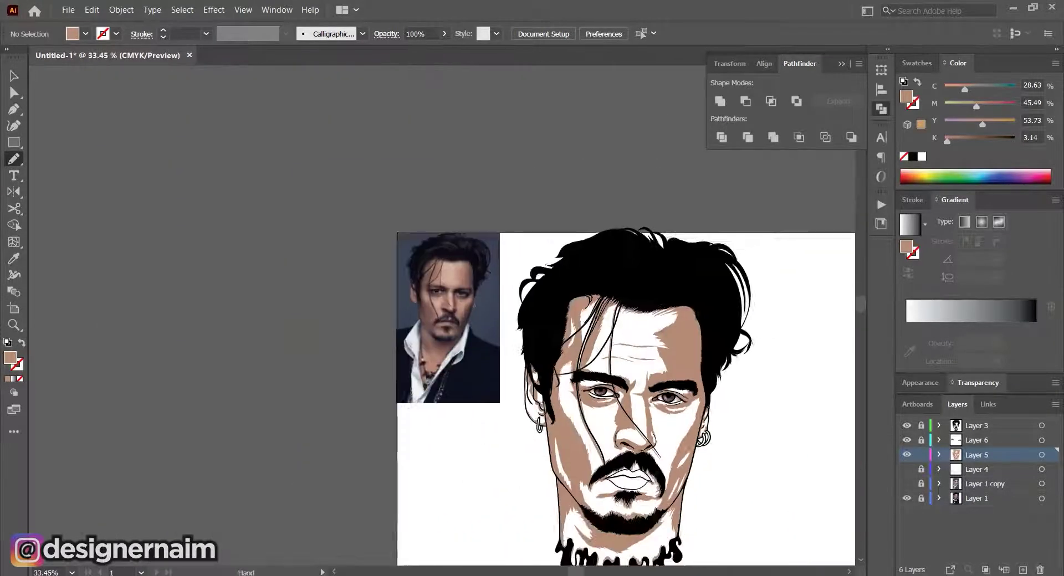
{"action": "scroll", "coordinate": [620, 415], "scroll_direction": "up", "scroll_amount": 5}
Draw a jagged tan shadow beneath the small goatee on the chin
{"action": "left_click_drag", "start_coordinate": [615, 410], "coordinate": [624, 366]}
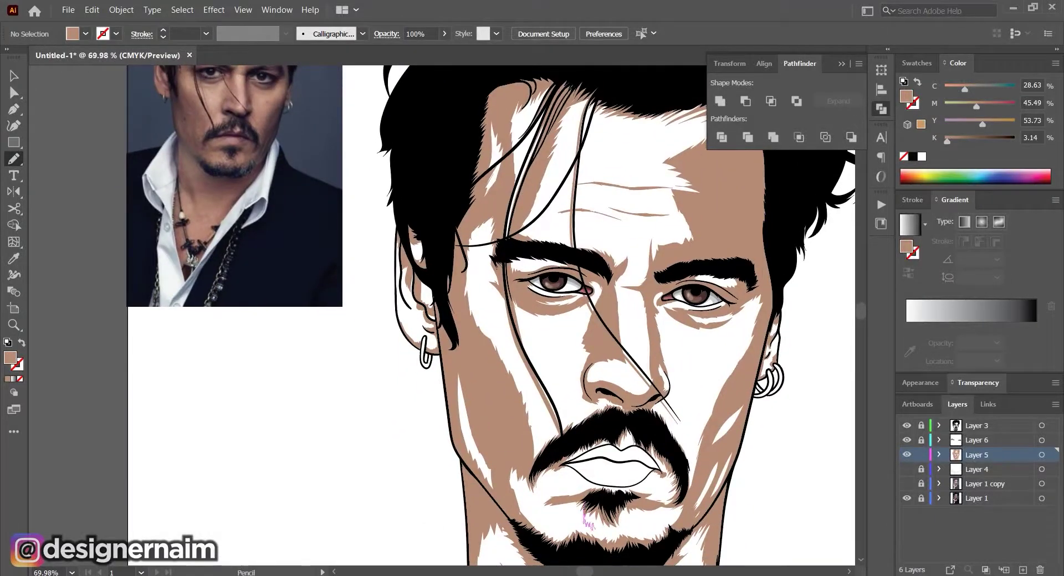
{"action": "scroll", "coordinate": [665, 554], "scroll_direction": "down", "scroll_amount": 2}
{"action": "scroll", "coordinate": [665, 555], "scroll_direction": "up", "scroll_amount": 4}
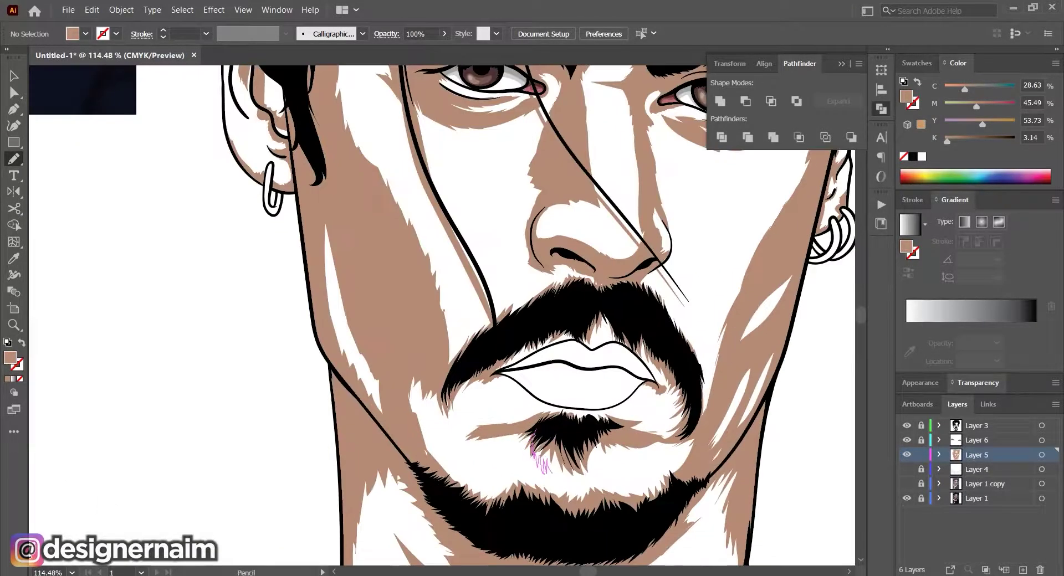
{"action": "scroll", "coordinate": [598, 520], "scroll_direction": "down", "scroll_amount": 3}
{"action": "scroll", "coordinate": [598, 520], "scroll_direction": "up", "scroll_amount": 2}
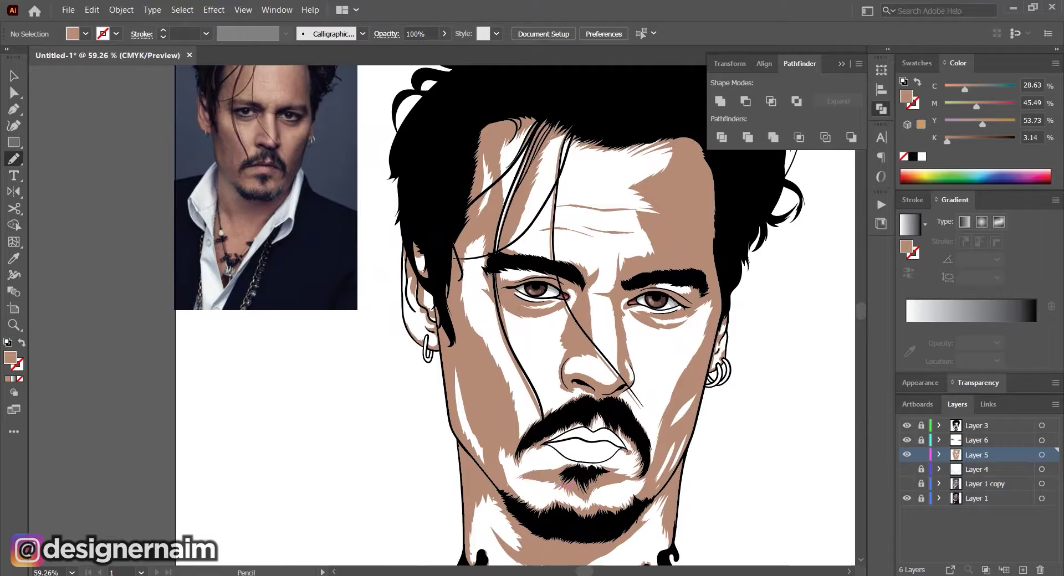
{"action": "scroll", "coordinate": [588, 426], "scroll_direction": "down", "scroll_amount": 1}
Draw jagged tan shading on the neck below the jaw, reaching down to the drips on the multiple-earring side
{"action": "scroll", "coordinate": [588, 427], "scroll_direction": "up", "scroll_amount": 1}
{"action": "scroll", "coordinate": [588, 427], "scroll_direction": "up", "scroll_amount": 2}
{"action": "scroll", "coordinate": [624, 482], "scroll_direction": "down", "scroll_amount": 2}
{"action": "scroll", "coordinate": [623, 482], "scroll_direction": "up", "scroll_amount": 2}
{"action": "scroll", "coordinate": [654, 482], "scroll_direction": "down", "scroll_amount": 2}
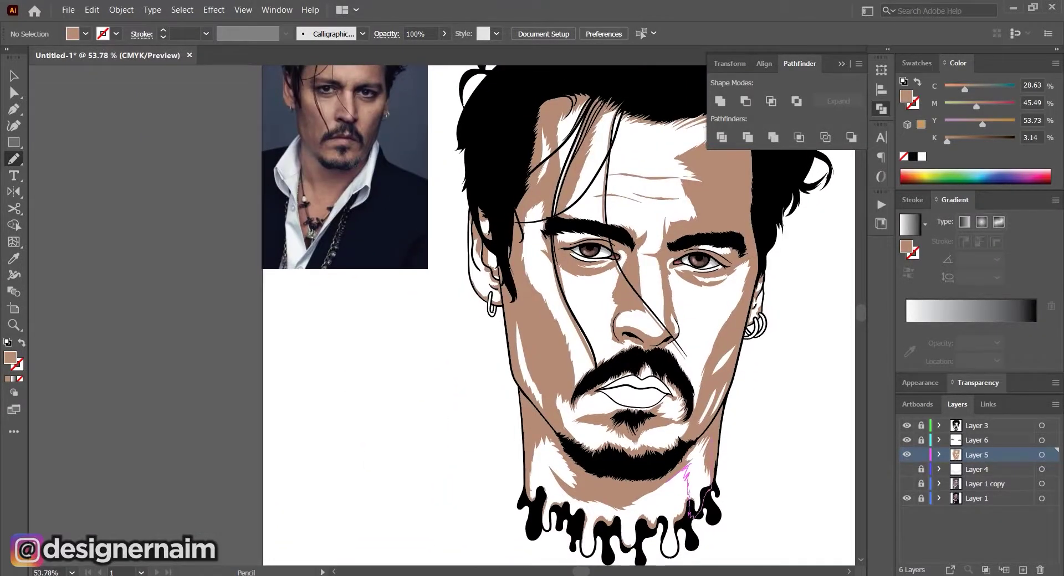
{"action": "scroll", "coordinate": [664, 472], "scroll_direction": "down", "scroll_amount": 3}
Lock Layer 5, add a new layer beneath it, and draw a skin-coloured shape (C 22, M 51, Y 62) starting at the neck drips
{"action": "key", "text": "v"}
{"action": "left_click", "coordinate": [921, 455]}
{"action": "left_click", "coordinate": [1023, 570]}
{"action": "left_click_drag", "start_coordinate": [977, 455], "coordinate": [976, 476]}
{"action": "key", "text": "n"}
{"action": "left_click_drag", "start_coordinate": [659, 518], "coordinate": [573, 247]}
{"action": "scroll", "coordinate": [630, 448], "scroll_direction": "up", "scroll_amount": 6}
{"action": "scroll", "coordinate": [682, 254], "scroll_direction": "down", "scroll_amount": 3}
{"action": "scroll", "coordinate": [660, 471], "scroll_direction": "down", "scroll_amount": 3}
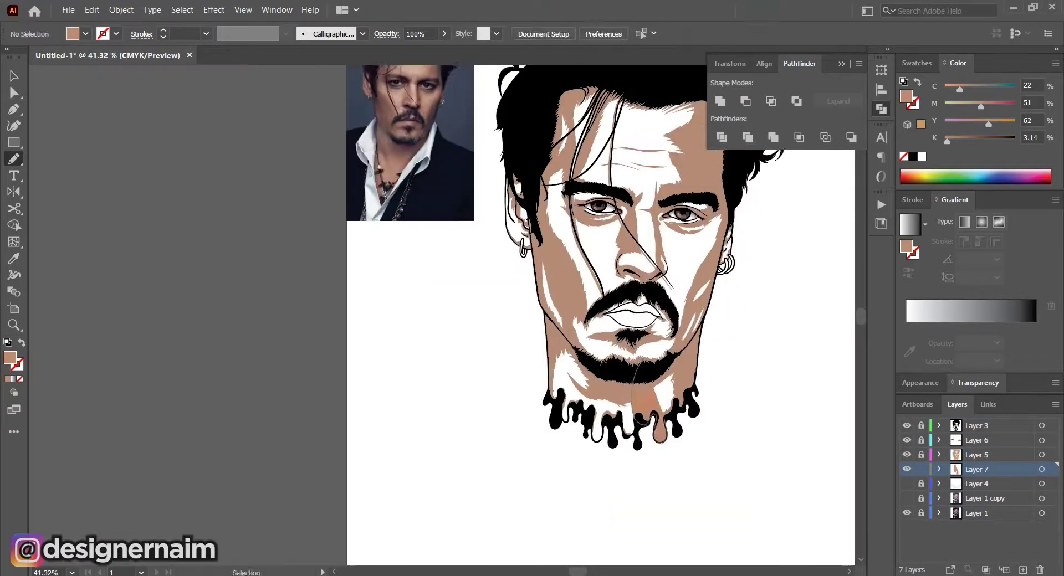
Pick a lighter skin tone as the fill for the base skin
{"action": "key", "text": "i"}
{"action": "double_click", "coordinate": [10, 358]}
{"action": "left_click", "coordinate": [460, 249]}
{"action": "left_click", "coordinate": [717, 235]}
Unlock Layer 5, lock Layer 7, then select a tan shading shape and adjust its fill from a sampled skin colour
{"action": "key", "text": "v"}
{"action": "left_click", "coordinate": [921, 455]}
{"action": "left_click", "coordinate": [921, 469]}
{"action": "left_click", "coordinate": [516, 310]}
{"action": "key", "text": "i"}
{"action": "left_click", "coordinate": [583, 467]}
{"action": "double_click", "coordinate": [10, 358]}
{"action": "left_click", "coordinate": [470, 278]}
{"action": "left_click", "coordinate": [717, 234]}
Select all the tan shading shapes on Layer 5 and recolour them a darker reddish tan based on the sampled base skin colour
{"action": "key", "text": "v"}
{"action": "left_click", "coordinate": [560, 327]}
{"action": "left_click", "coordinate": [121, 10]}
{"action": "left_click", "coordinate": [167, 166]}
{"action": "key", "text": "ctrl+a"}
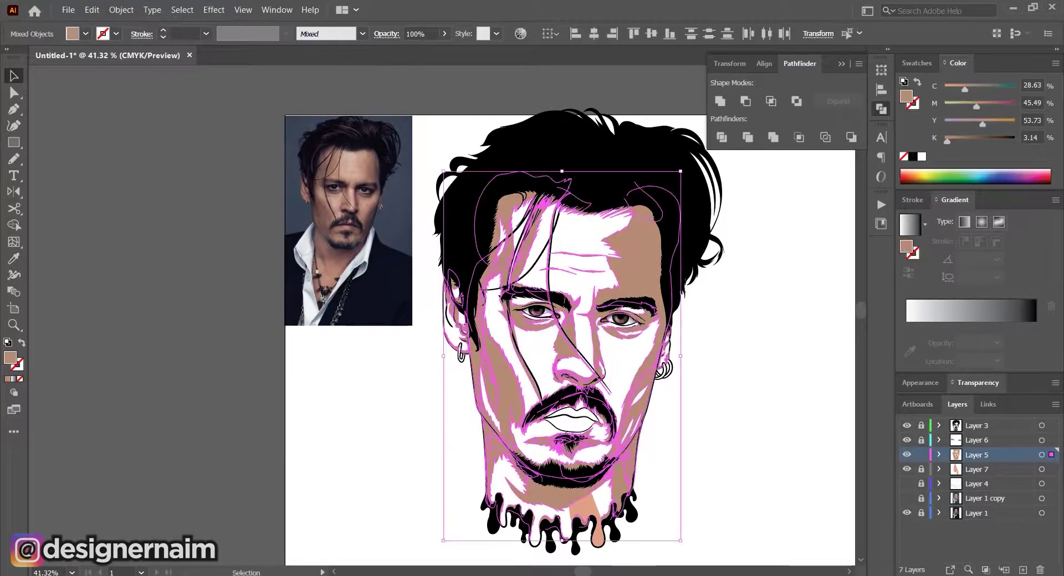
{"action": "key", "text": "i"}
{"action": "left_click", "coordinate": [585, 507]}
{"action": "double_click", "coordinate": [906, 96]}
{"action": "left_click", "coordinate": [587, 397]}
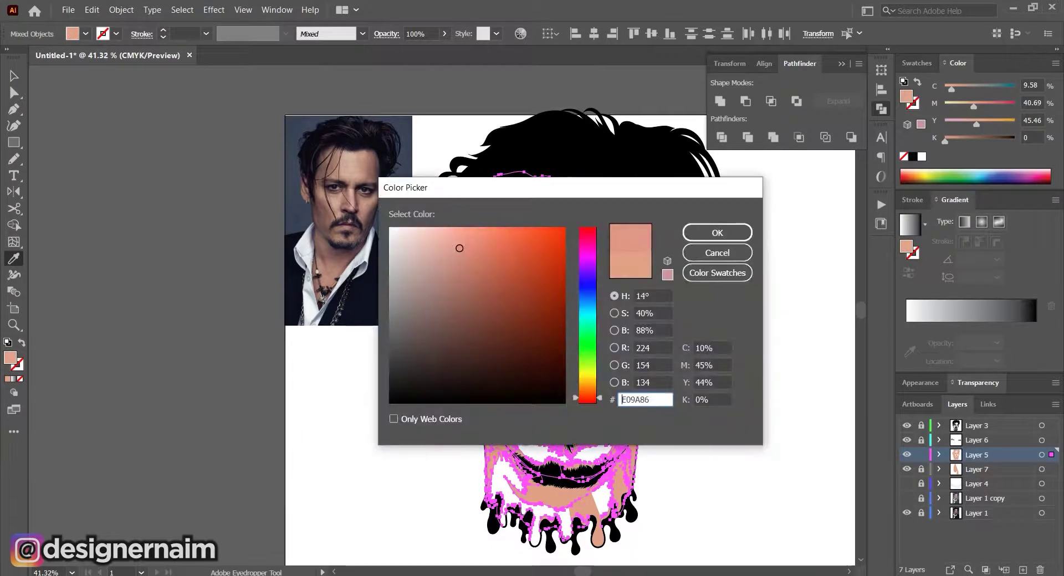
{"action": "left_click", "coordinate": [467, 261]}
{"action": "left_click", "coordinate": [717, 233]}
Lock Layer 5, unlock Layer 7 and set the neck's base skin shape to a lighter pink fill (C 4.53, M 37.11, Y 37.1)
{"action": "scroll", "coordinate": [544, 428], "scroll_direction": "up", "scroll_amount": 2}
{"action": "key", "text": "a"}
{"action": "left_click", "coordinate": [921, 455]}
{"action": "left_click", "coordinate": [921, 469]}
{"action": "left_click", "coordinate": [626, 509]}
{"action": "double_click", "coordinate": [10, 358]}
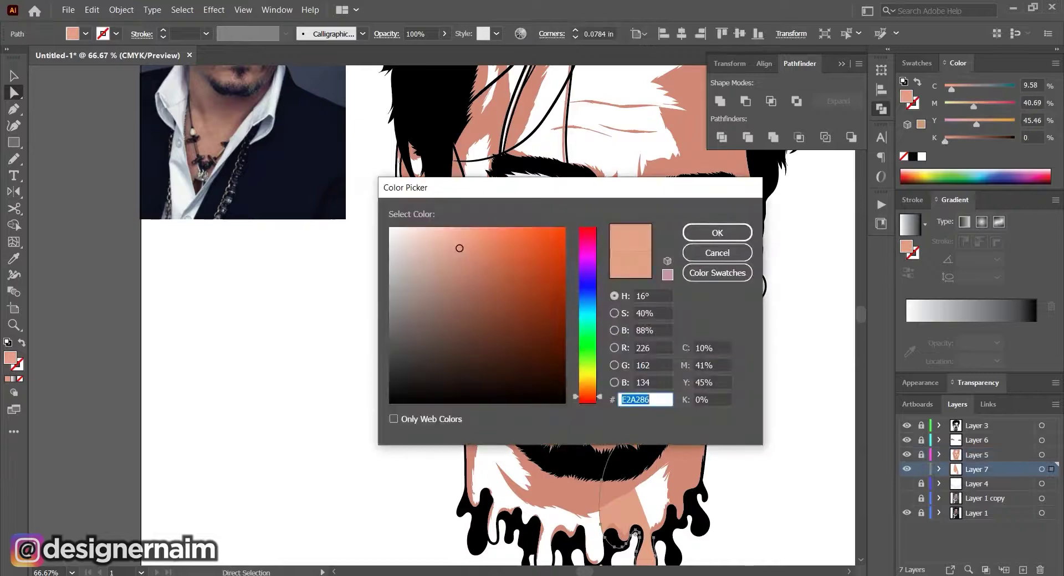
{"action": "left_click", "coordinate": [453, 239]}
{"action": "left_click", "coordinate": [717, 233]}
{"action": "key", "text": "ctrl+shift+a"}
Draw base skin shapes over the neck drips on the multiple-earring side and across the face up to the hairline
{"action": "scroll", "coordinate": [597, 424], "scroll_direction": "down", "scroll_amount": 3}
{"action": "key", "text": "p"}
{"action": "scroll", "coordinate": [648, 477], "scroll_direction": "up", "scroll_amount": 6}
{"action": "key", "text": "n"}
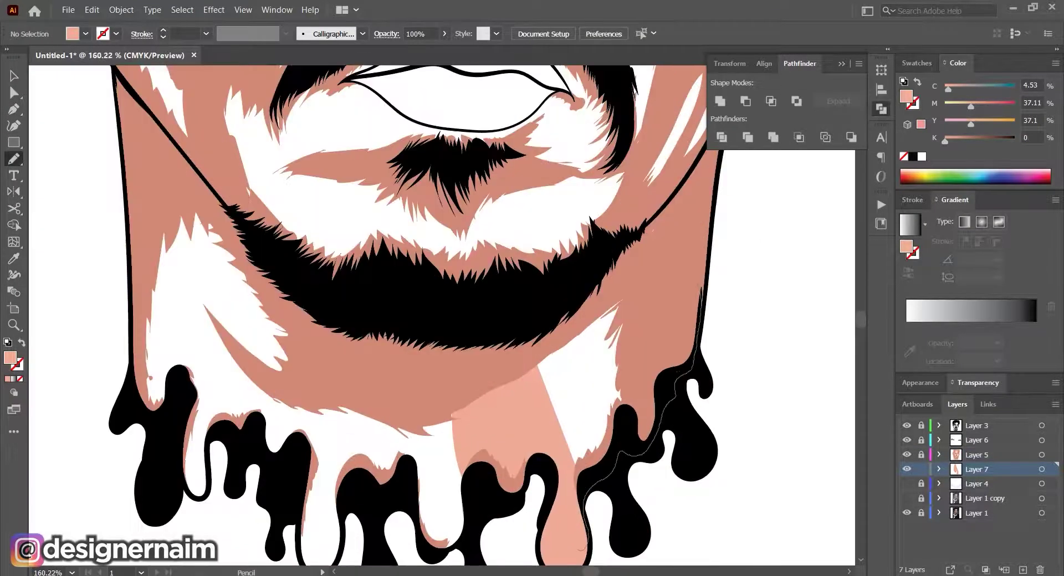
{"action": "left_click_drag", "start_coordinate": [700, 289], "coordinate": [582, 550]}
{"action": "scroll", "coordinate": [521, 543], "scroll_direction": "down", "scroll_amount": 5}
{"action": "left_click_drag", "start_coordinate": [560, 439], "coordinate": [608, 306]}
{"action": "scroll", "coordinate": [674, 207], "scroll_direction": "up", "scroll_amount": 6}
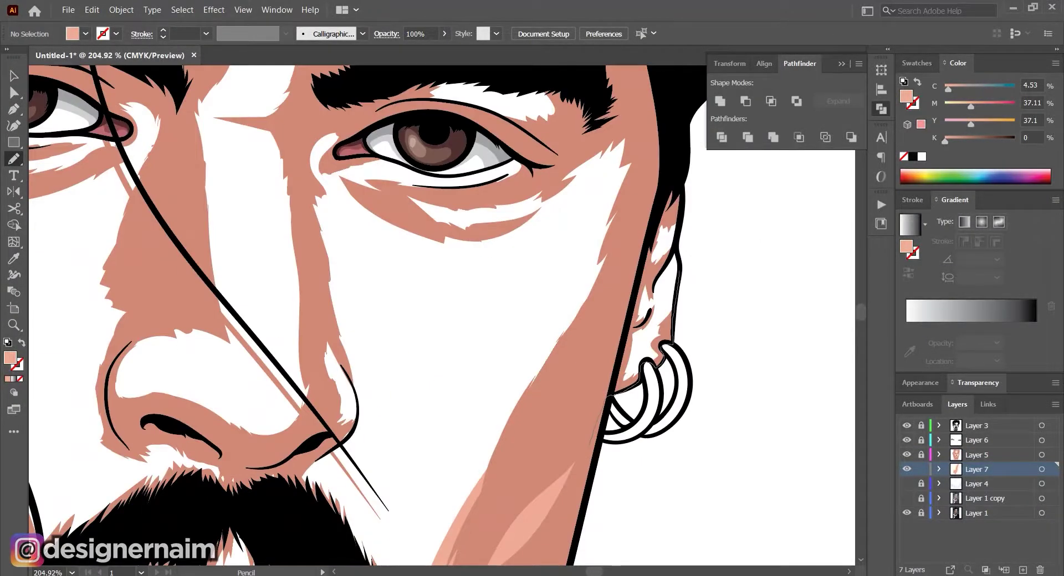
{"action": "scroll", "coordinate": [610, 332], "scroll_direction": "down", "scroll_amount": 5}
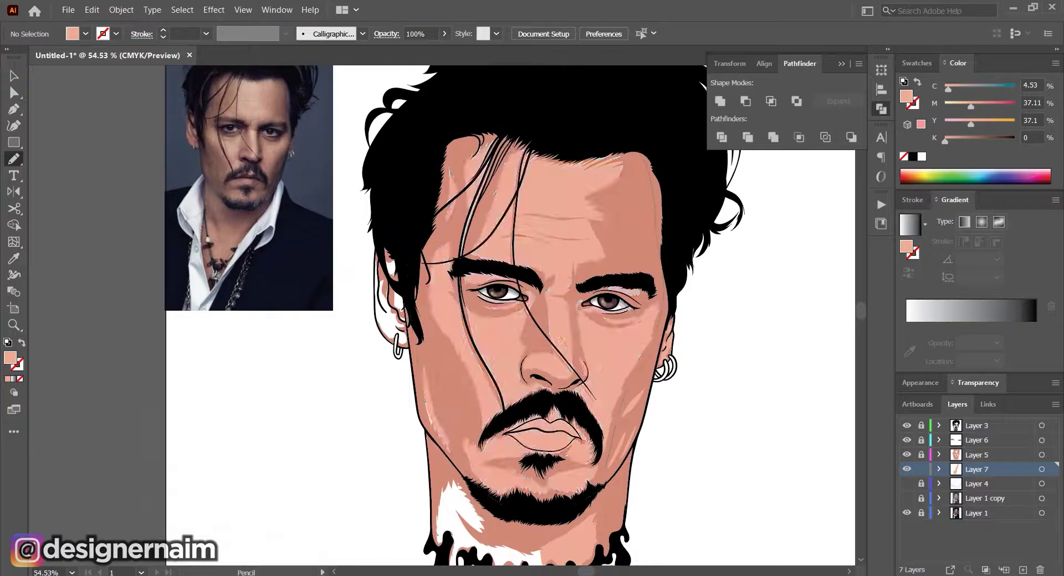
Fill the rest of the neck and its remaining drips with base skin shapes
{"action": "scroll", "coordinate": [554, 443], "scroll_direction": "up", "scroll_amount": 4}
{"action": "left_click_drag", "start_coordinate": [628, 384], "coordinate": [549, 506]}
{"action": "scroll", "coordinate": [593, 531], "scroll_direction": "up", "scroll_amount": 5}
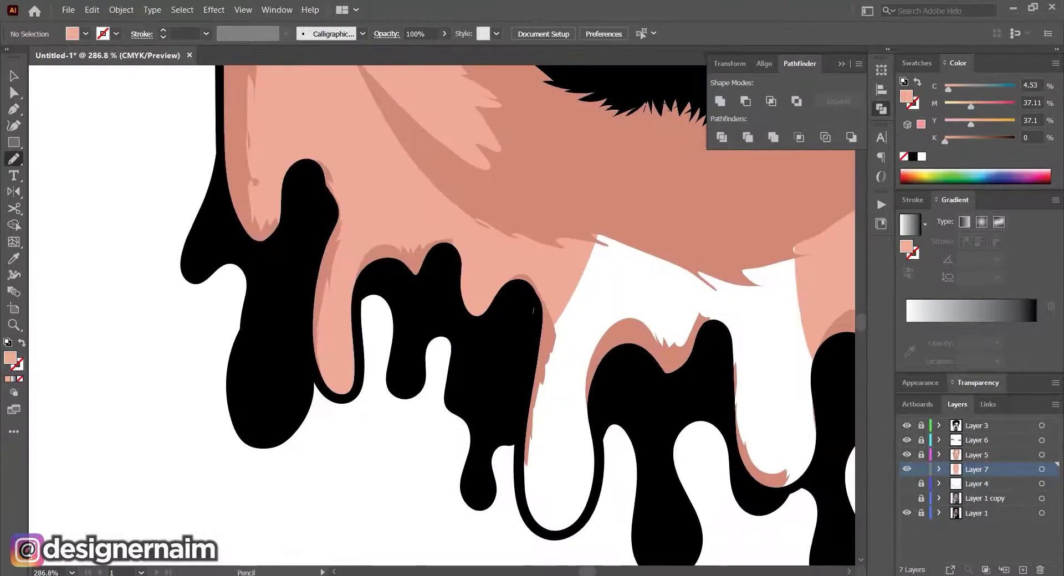
{"action": "left_click", "coordinate": [560, 443], "text": "ctrl"}
{"action": "mouse_move", "coordinate": [564, 541]}
{"action": "left_mouse_down"}
{"action": "mouse_move", "coordinate": [536, 308]}
{"action": "mouse_move", "coordinate": [605, 374]}
{"action": "left_mouse_up"}
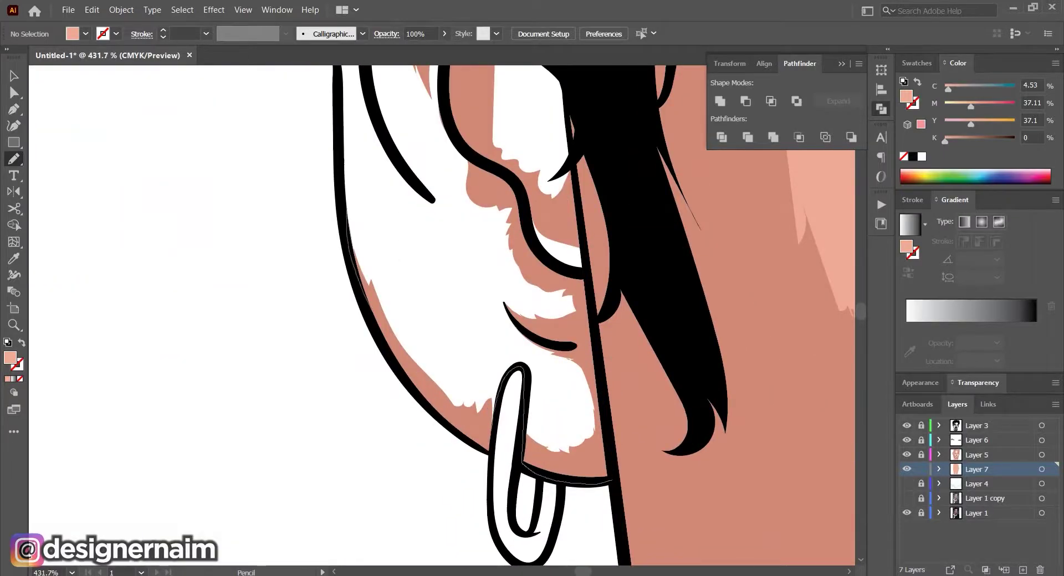
Draw the base skin shape for the ear with the single earring, following its outline behind the lobe
{"action": "left_click_drag", "start_coordinate": [613, 481], "coordinate": [355, 271]}
{"action": "scroll", "coordinate": [543, 332], "scroll_direction": "down", "scroll_amount": 4}
{"action": "left_click_drag", "start_coordinate": [575, 476], "coordinate": [507, 396]}
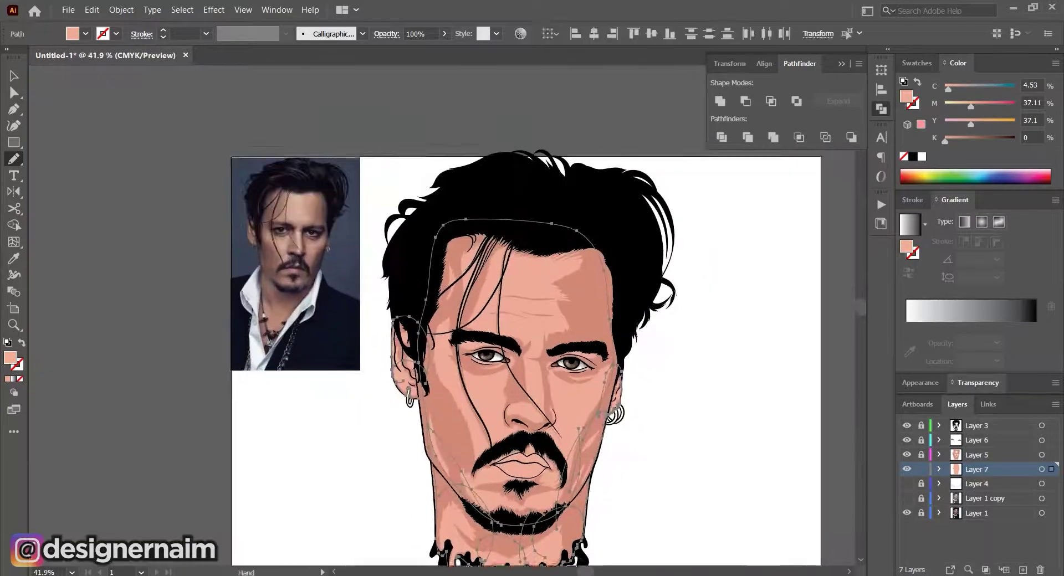
Recolour the base skin to C 6.34, M 35.9, Y 41.96 and the Layer 5 shading to C 17.95, M 55.71, Y 59.17, K 1.48
{"action": "double_click", "coordinate": [10, 357]}
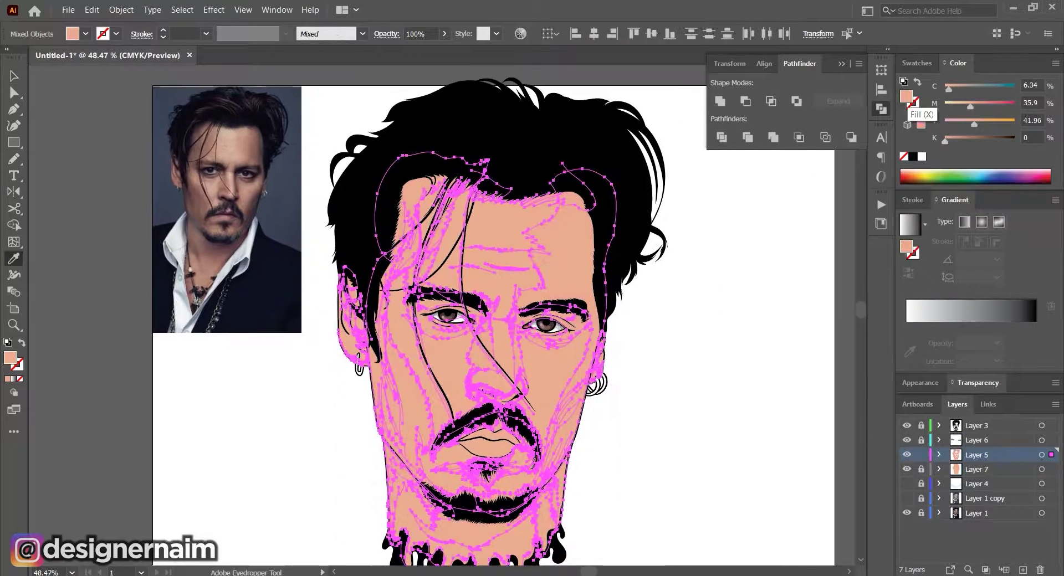
{"action": "double_click", "coordinate": [907, 98]}
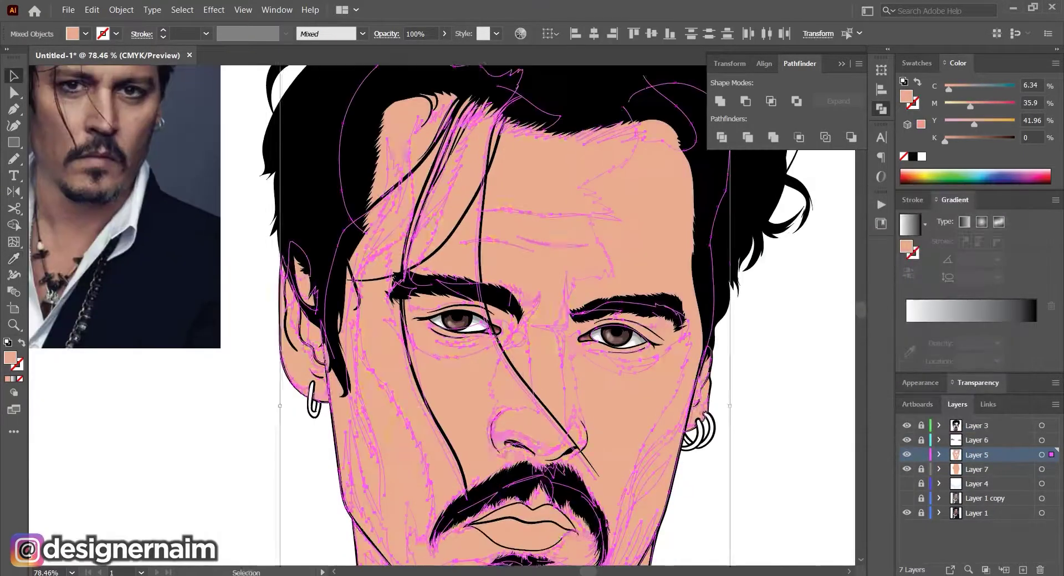
{"action": "double_click", "coordinate": [906, 98]}
{"action": "left_click", "coordinate": [726, 268]}
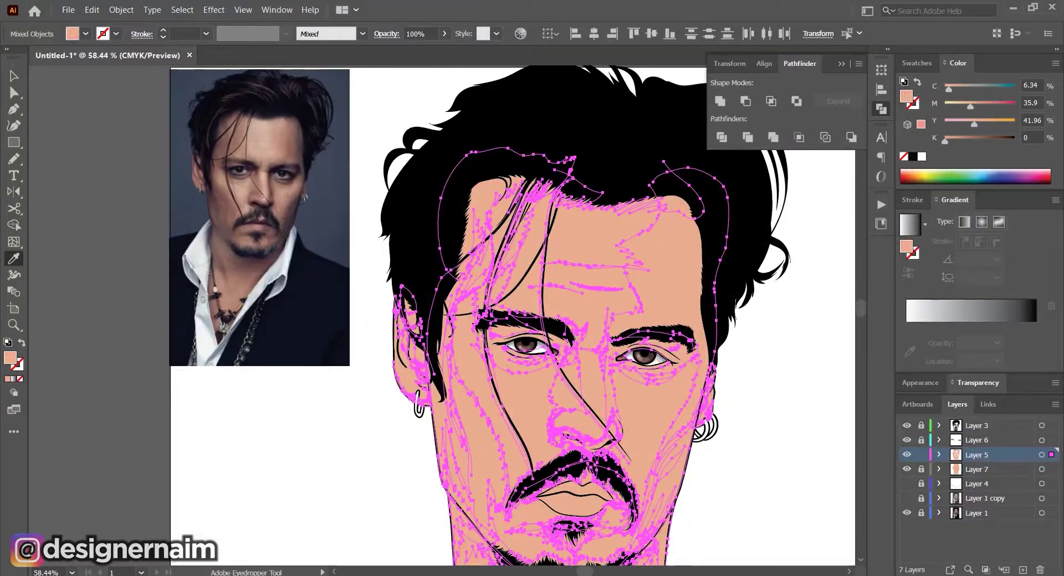
{"action": "double_click", "coordinate": [906, 97]}
{"action": "left_click", "coordinate": [724, 276]}
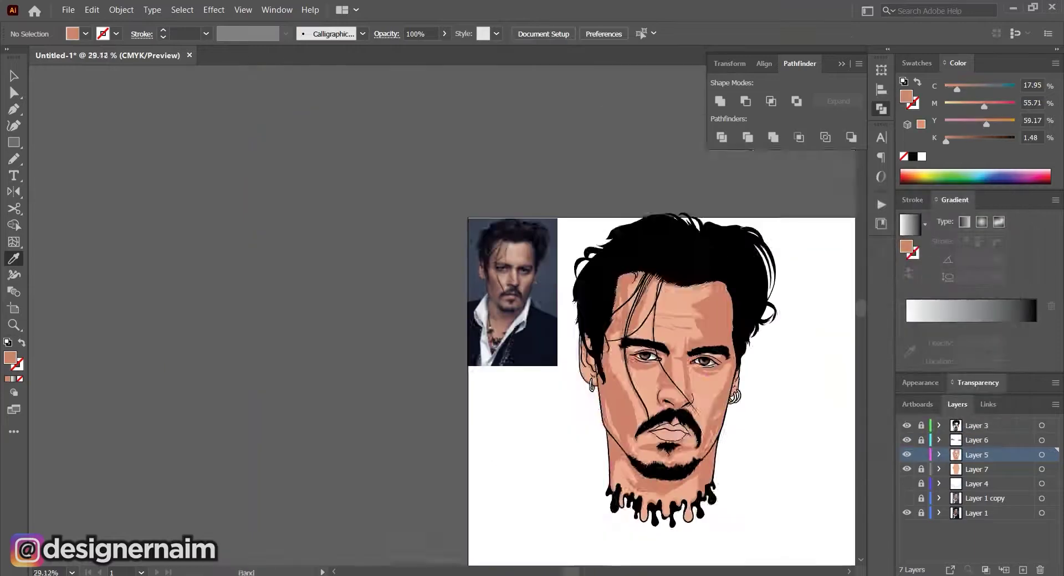
Draw small extra tan shading shapes on Layer 5, starting in the moustache gap above the upper lip
{"action": "scroll", "coordinate": [798, 402], "scroll_direction": "up", "scroll_amount": 5}
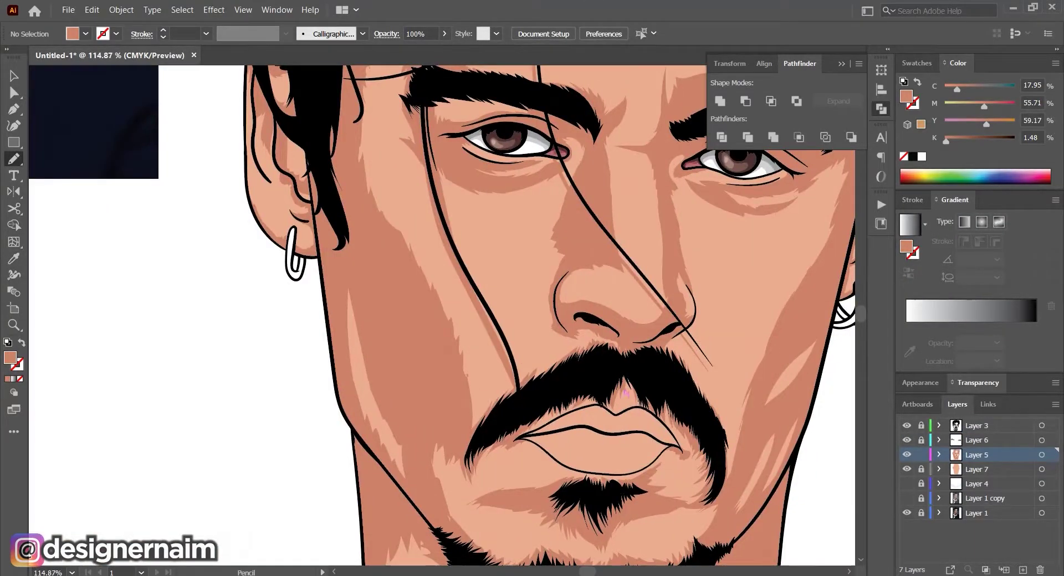
{"action": "left_click_drag", "start_coordinate": [629, 397], "coordinate": [640, 404]}
{"action": "scroll", "coordinate": [650, 443], "scroll_direction": "down", "scroll_amount": 3}
{"action": "scroll", "coordinate": [696, 350], "scroll_direction": "up", "scroll_amount": 5}
{"action": "left_click_drag", "start_coordinate": [720, 355], "coordinate": [696, 404]}
{"action": "mouse_move", "coordinate": [695, 408]}
{"action": "left_mouse_down"}
{"action": "mouse_move", "coordinate": [718, 393]}
{"action": "mouse_move", "coordinate": [699, 388]}
{"action": "left_mouse_up"}
{"action": "left_click_drag", "start_coordinate": [700, 388], "coordinate": [741, 386]}
{"action": "left_click_drag", "start_coordinate": [693, 423], "coordinate": [730, 410]}
{"action": "scroll", "coordinate": [699, 431], "scroll_direction": "down", "scroll_amount": 9}
{"action": "mouse_move", "coordinate": [591, 493]}
{"action": "left_mouse_down"}
{"action": "mouse_move", "coordinate": [560, 473]}
{"action": "mouse_move", "coordinate": [544, 421]}
{"action": "left_mouse_up"}
{"action": "scroll", "coordinate": [560, 473], "scroll_direction": "up", "scroll_amount": 5}
{"action": "mouse_move", "coordinate": [527, 441]}
{"action": "left_mouse_down"}
{"action": "mouse_move", "coordinate": [533, 457]}
{"action": "mouse_move", "coordinate": [529, 332]}
{"action": "mouse_move", "coordinate": [361, 197]}
{"action": "left_mouse_up"}
{"action": "scroll", "coordinate": [529, 332], "scroll_direction": "down", "scroll_amount": 1}
{"action": "scroll", "coordinate": [568, 492], "scroll_direction": "down", "scroll_amount": 5}
{"action": "scroll", "coordinate": [360, 197], "scroll_direction": "up", "scroll_amount": 3}
Lock Layer 5, add a new layer above it and set the fill to a dark reddish brown (C 25.5, M 70.99, Y 74.39, K 13.18)
{"action": "left_click", "coordinate": [920, 455]}
{"action": "left_click", "coordinate": [1023, 570]}
{"action": "key", "text": "i"}
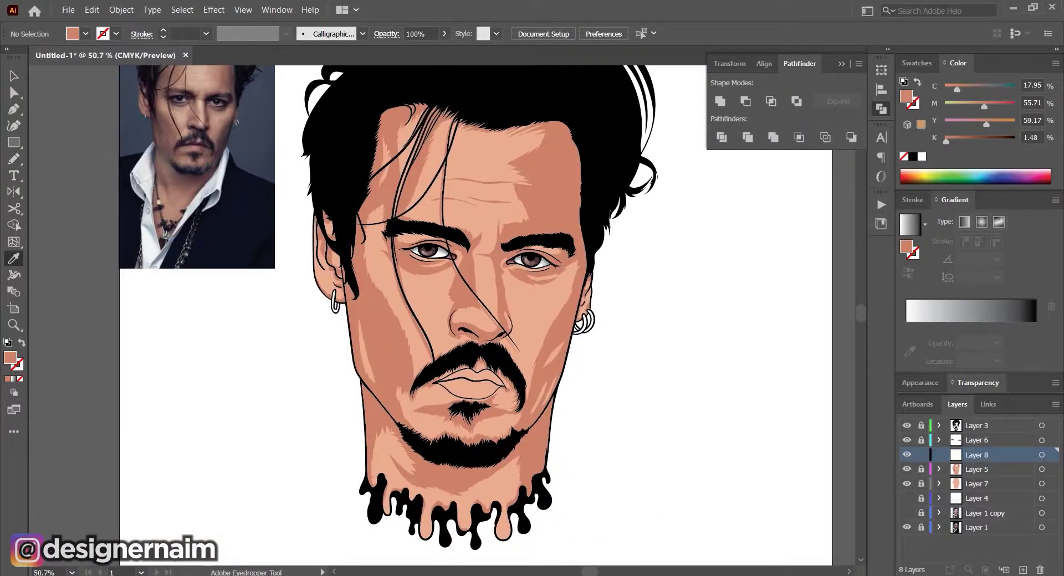
{"action": "double_click", "coordinate": [905, 97]}
{"action": "left_click", "coordinate": [738, 280]}
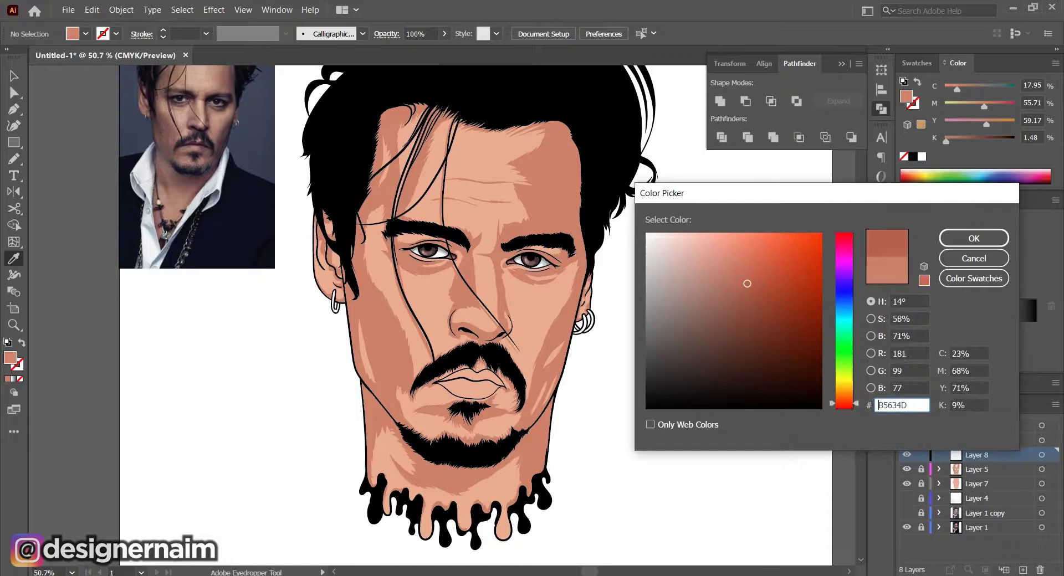
{"action": "key", "text": "Return"}
Draw a small oval in the dark reddish brown on the blank area beside the face as a colour test
{"action": "scroll", "coordinate": [507, 532], "scroll_direction": "down", "scroll_amount": 2}
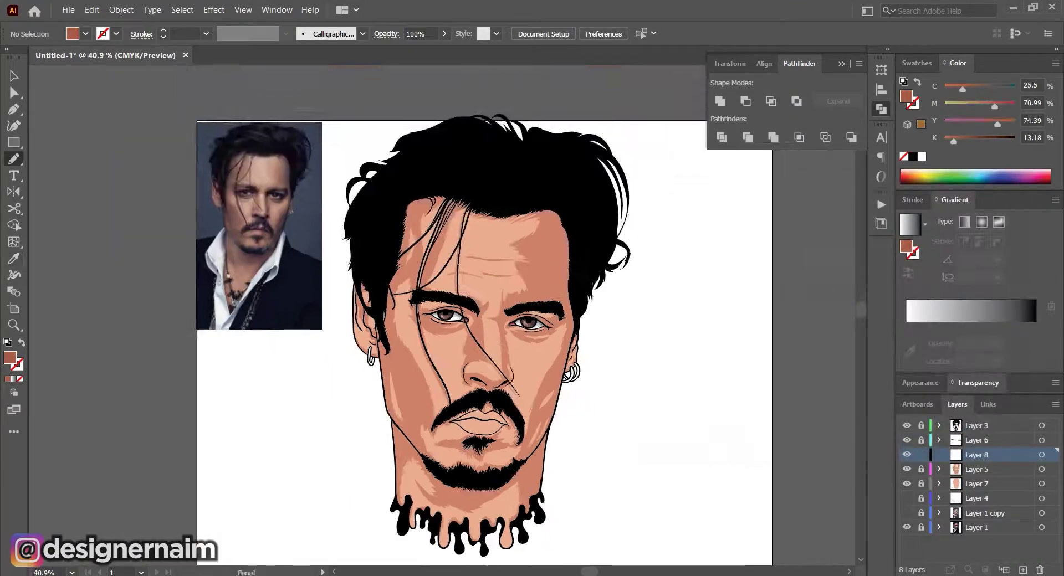
{"action": "key", "text": "n"}
{"action": "scroll", "coordinate": [477, 333], "scroll_direction": "up", "scroll_amount": 3}
{"action": "left_click_drag", "start_coordinate": [554, 338], "coordinate": [468, 330]}
{"action": "left_click_drag", "start_coordinate": [725, 432], "coordinate": [716, 437]}
Unlock Layer 1, enlarge the reference photo beside the portrait, and lock the layer again
{"action": "left_click", "coordinate": [921, 528]}
{"action": "key", "text": "v"}
{"action": "left_click", "coordinate": [266, 266]}
{"action": "left_click_drag", "start_coordinate": [327, 358], "coordinate": [408, 492]}
{"action": "left_click", "coordinate": [921, 527]}
Delete the test oval beside the face
{"action": "left_click", "coordinate": [722, 450]}
{"action": "key", "text": "n"}
{"action": "scroll", "coordinate": [494, 365], "scroll_direction": "up", "scroll_amount": 1}
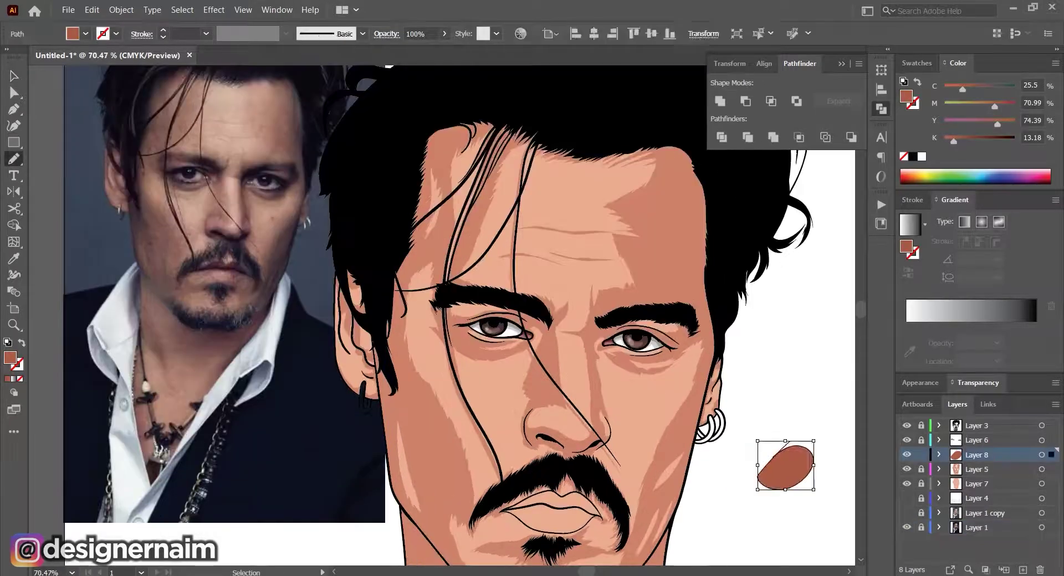
{"action": "key", "text": "Delete"}
Try a dark brown shadow along the upper eyelid of the eye crossed by the hair strand
{"action": "scroll", "coordinate": [518, 249], "scroll_direction": "up", "scroll_amount": 2}
{"action": "left_click_drag", "start_coordinate": [477, 360], "coordinate": [643, 396]}
{"action": "scroll", "coordinate": [499, 332], "scroll_direction": "down", "scroll_amount": 1}
{"action": "scroll", "coordinate": [549, 420], "scroll_direction": "up", "scroll_amount": 3}
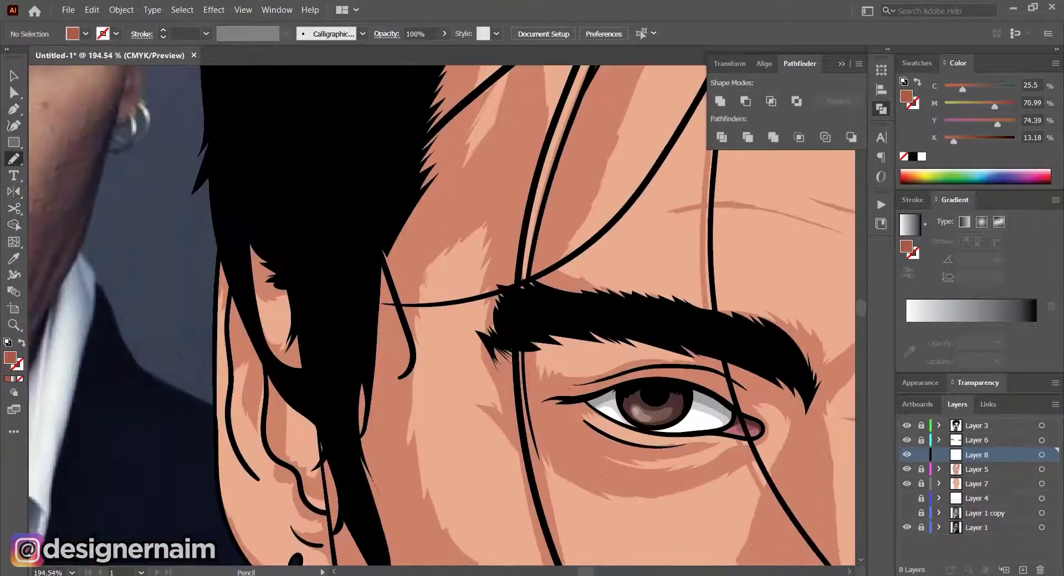
{"action": "scroll", "coordinate": [443, 316], "scroll_direction": "down", "scroll_amount": 5}
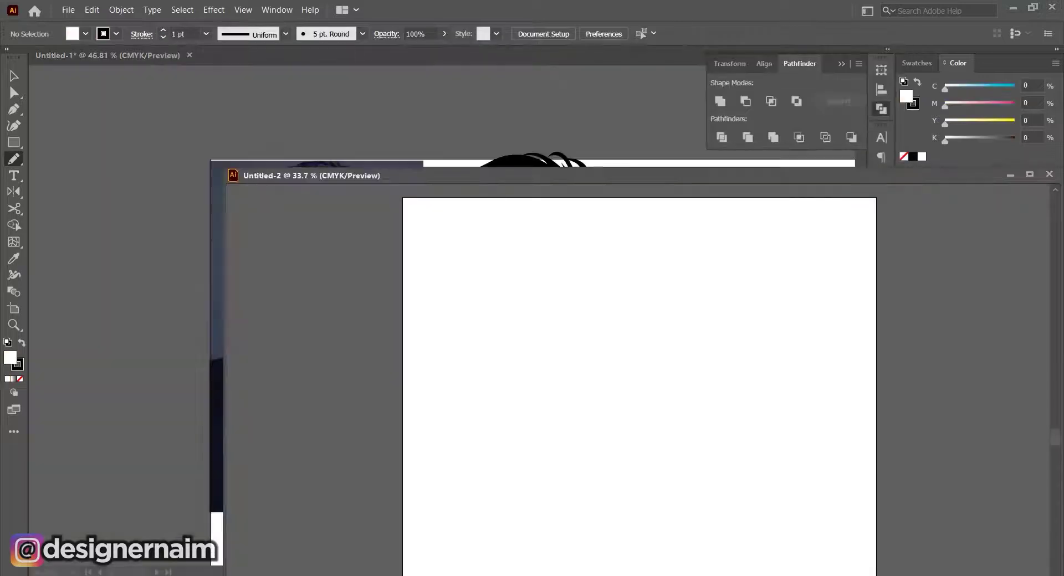
Shrink the floating blank document Untitled-2 to a small window and place it beside the drawn portrait
{"action": "left_click_drag", "start_coordinate": [224, 167], "coordinate": [793, 347]}
{"action": "left_click_drag", "start_coordinate": [909, 356], "coordinate": [186, 127]}
{"action": "scroll", "coordinate": [200, 302], "scroll_direction": "down", "scroll_amount": 3}
{"action": "left_click_drag", "start_coordinate": [288, 333], "coordinate": [138, 300]}
{"action": "scroll", "coordinate": [194, 302], "scroll_direction": "up", "scroll_amount": 1}
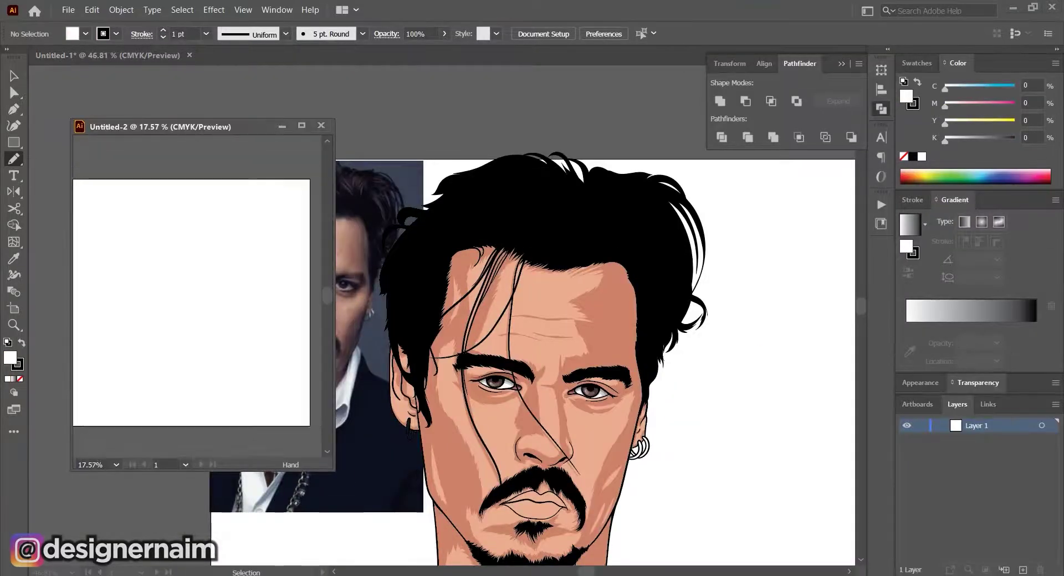
{"action": "left_click_drag", "start_coordinate": [335, 472], "coordinate": [336, 443]}
{"action": "scroll", "coordinate": [198, 283], "scroll_direction": "up", "scroll_amount": 2}
Copy the reference photo from the portrait document and paste it into Untitled-2
{"action": "left_click", "coordinate": [366, 454]}
{"action": "left_click", "coordinate": [366, 455], "text": "ctrl"}
{"action": "key", "text": "ctrl+z"}
{"action": "left_click", "coordinate": [189, 126]}
{"action": "key", "text": "ctrl+v"}
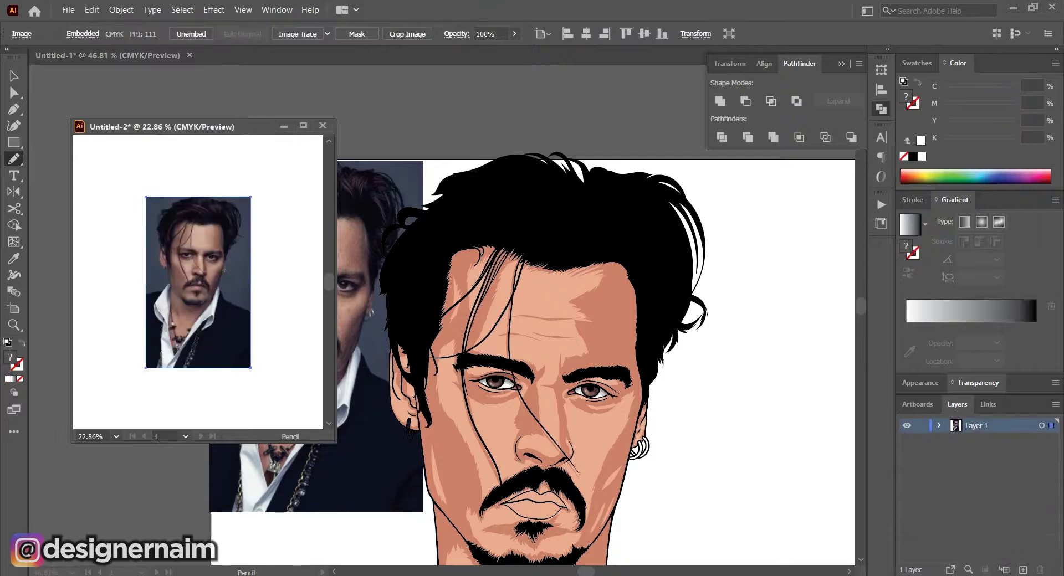
Enlarge the pasted reference photo and position it to cover the Untitled-2 artboard
{"action": "key", "text": "v"}
{"action": "left_click_drag", "start_coordinate": [250, 369], "coordinate": [370, 565]}
{"action": "scroll", "coordinate": [198, 282], "scroll_direction": "down", "scroll_amount": 4}
{"action": "left_click_drag", "start_coordinate": [191, 232], "coordinate": [167, 369]}
{"action": "scroll", "coordinate": [172, 311], "scroll_direction": "up", "scroll_amount": 2}
{"action": "left_click_drag", "start_coordinate": [259, 270], "coordinate": [244, 276]}
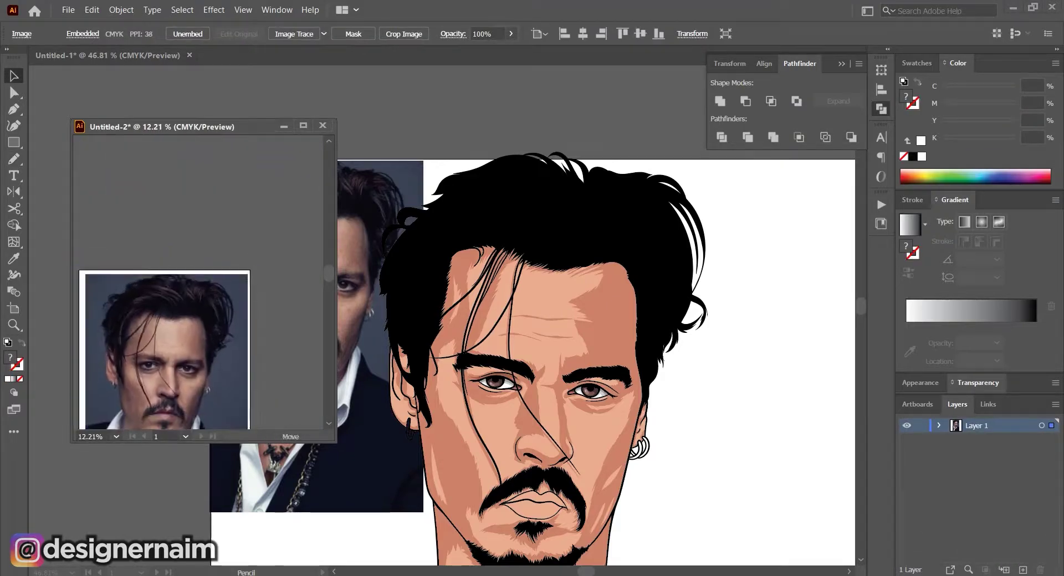
{"action": "left_click", "coordinate": [288, 205]}
Using the photo's eye as reference, draw a jagged dark brown shadow along the upper eyelid crease of the strand-crossed eye
{"action": "scroll", "coordinate": [172, 344], "scroll_direction": "up", "scroll_amount": 6}
{"action": "left_click_drag", "start_coordinate": [171, 332], "coordinate": [216, 327]}
{"action": "left_click", "coordinate": [492, 376]}
{"action": "scroll", "coordinate": [492, 376], "scroll_direction": "up", "scroll_amount": 7}
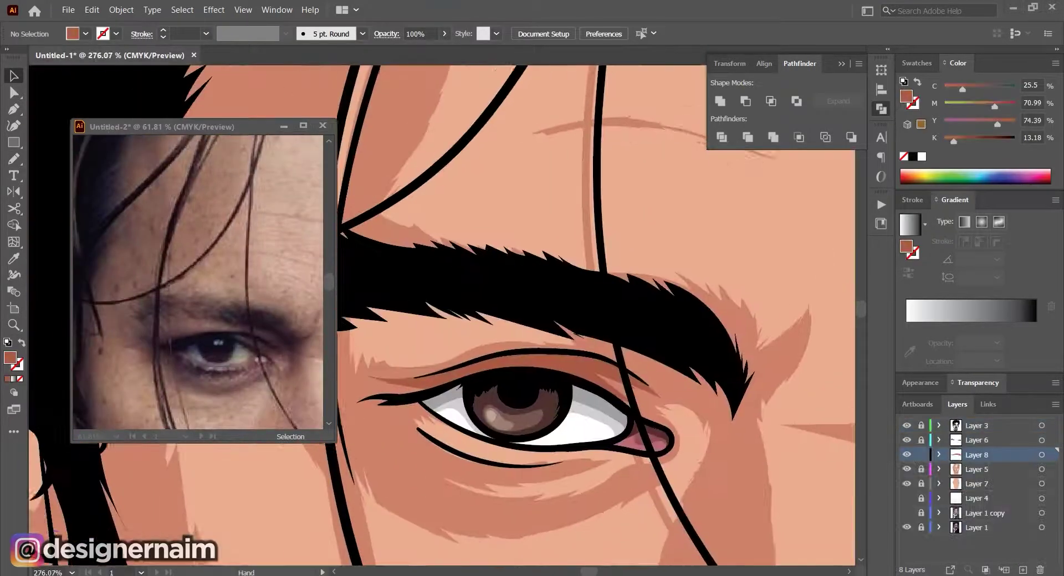
{"action": "left_click_drag", "start_coordinate": [499, 388], "coordinate": [506, 423]}
{"action": "key", "text": "n"}
{"action": "scroll", "coordinate": [415, 498], "scroll_direction": "up", "scroll_amount": 1}
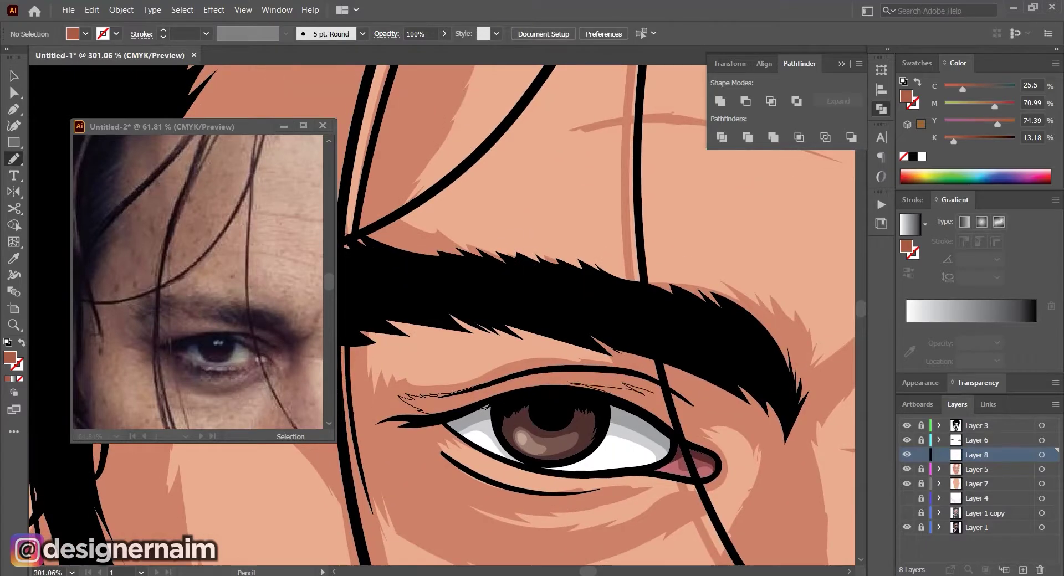
{"action": "left_click_drag", "start_coordinate": [654, 394], "coordinate": [720, 421]}
Draw a jagged dark brown shadow under the inner half of that eye's brow, with spikes towards the forehead and nose
{"action": "scroll", "coordinate": [588, 392], "scroll_direction": "down", "scroll_amount": 4}
{"action": "scroll", "coordinate": [554, 399], "scroll_direction": "up", "scroll_amount": 1}
{"action": "scroll", "coordinate": [539, 432], "scroll_direction": "down", "scroll_amount": 3}
{"action": "scroll", "coordinate": [477, 401], "scroll_direction": "up", "scroll_amount": 3}
{"action": "key", "text": "i"}
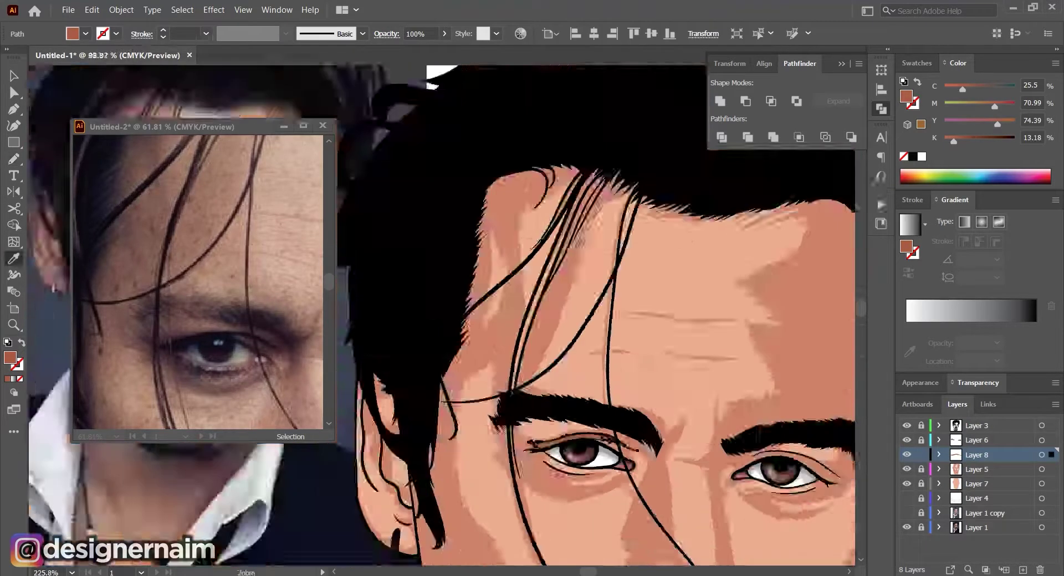
{"action": "key", "text": "ctrl+shift+a"}
{"action": "key", "text": "n"}
{"action": "scroll", "coordinate": [681, 456], "scroll_direction": "up", "scroll_amount": 4}
{"action": "left_click_drag", "start_coordinate": [488, 395], "coordinate": [588, 435]}
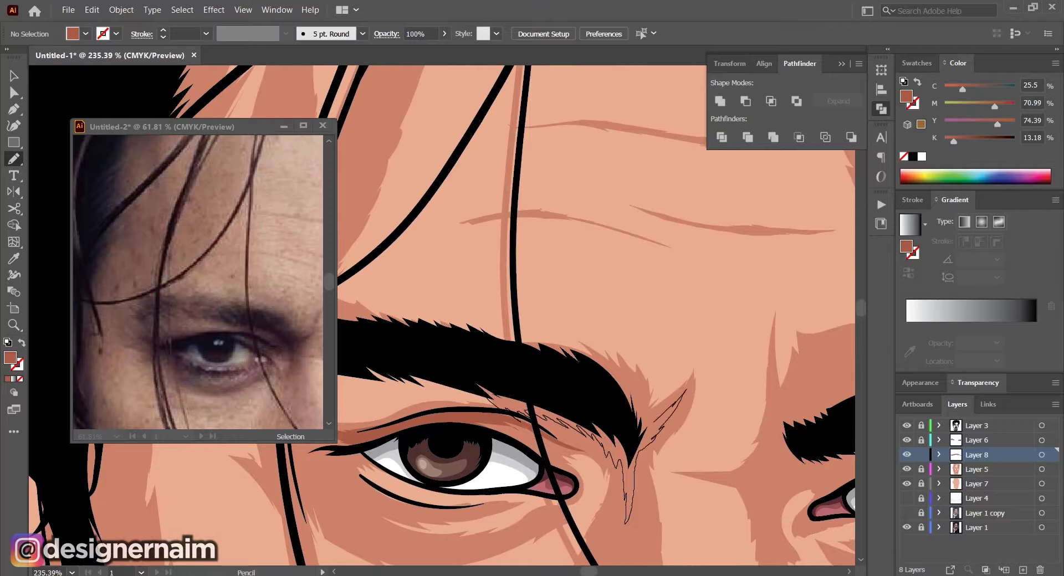
{"action": "left_click_drag", "start_coordinate": [654, 423], "coordinate": [489, 395]}
Draw jagged dark brown shadows below the lower eyelid of the strand-crossed eye, starting at its outer corner
{"action": "scroll", "coordinate": [573, 420], "scroll_direction": "down", "scroll_amount": 4}
{"action": "scroll", "coordinate": [543, 457], "scroll_direction": "up", "scroll_amount": 5}
{"action": "left_click_drag", "start_coordinate": [635, 448], "coordinate": [499, 341]}
{"action": "scroll", "coordinate": [559, 388], "scroll_direction": "down", "scroll_amount": 4}
{"action": "scroll", "coordinate": [518, 402], "scroll_direction": "up", "scroll_amount": 4}
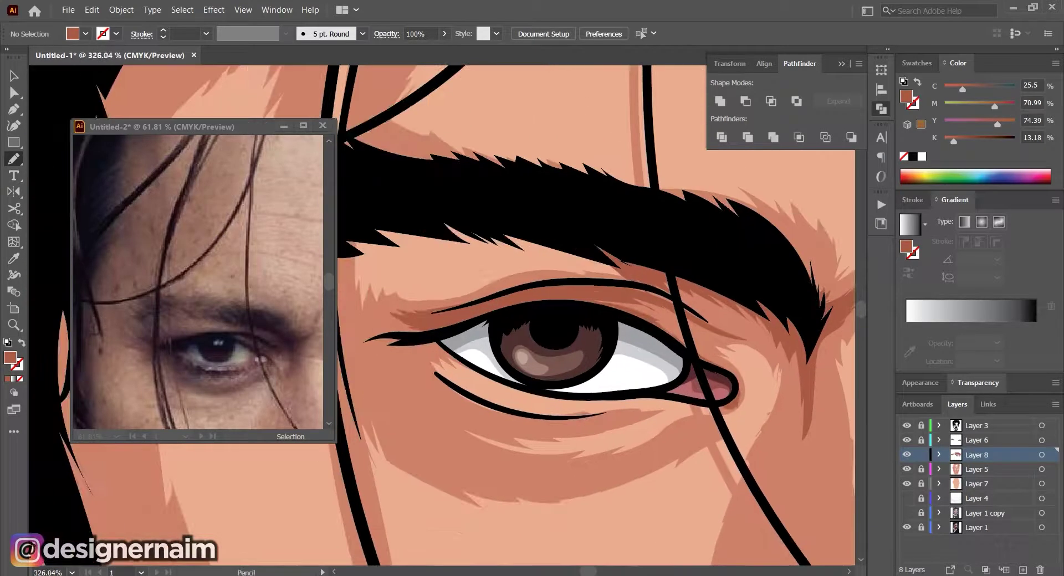
{"action": "scroll", "coordinate": [554, 388], "scroll_direction": "down", "scroll_amount": 4}
{"action": "scroll", "coordinate": [518, 399], "scroll_direction": "up", "scroll_amount": 3}
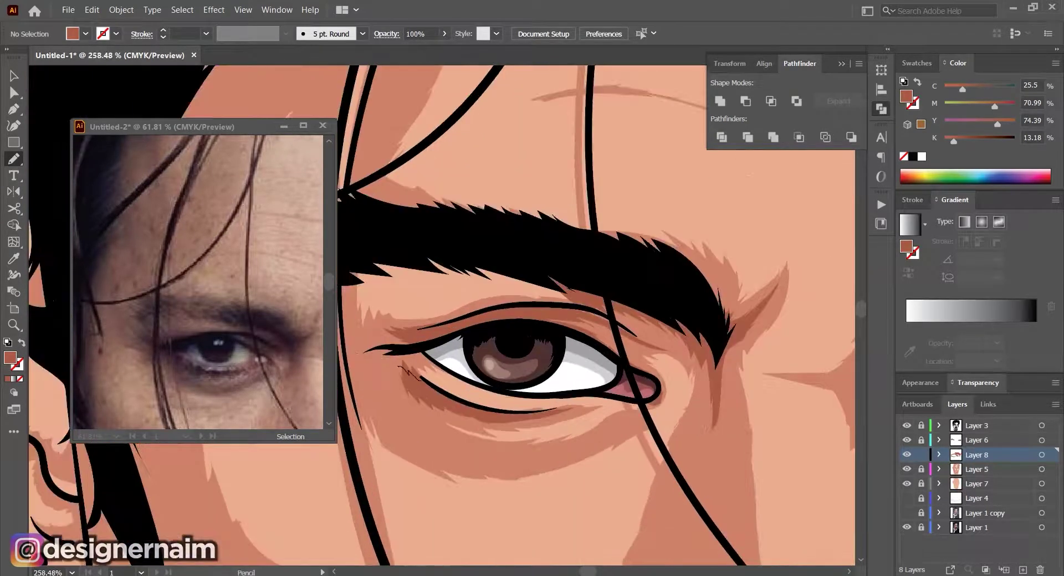
{"action": "scroll", "coordinate": [468, 344], "scroll_direction": "down", "scroll_amount": 4}
{"action": "scroll", "coordinate": [408, 347], "scroll_direction": "up", "scroll_amount": 4}
{"action": "mouse_move", "coordinate": [422, 382]}
{"action": "left_mouse_down"}
{"action": "mouse_move", "coordinate": [468, 321]}
{"action": "mouse_move", "coordinate": [571, 355]}
{"action": "left_mouse_up"}
{"action": "scroll", "coordinate": [515, 366], "scroll_direction": "down", "scroll_amount": 4}
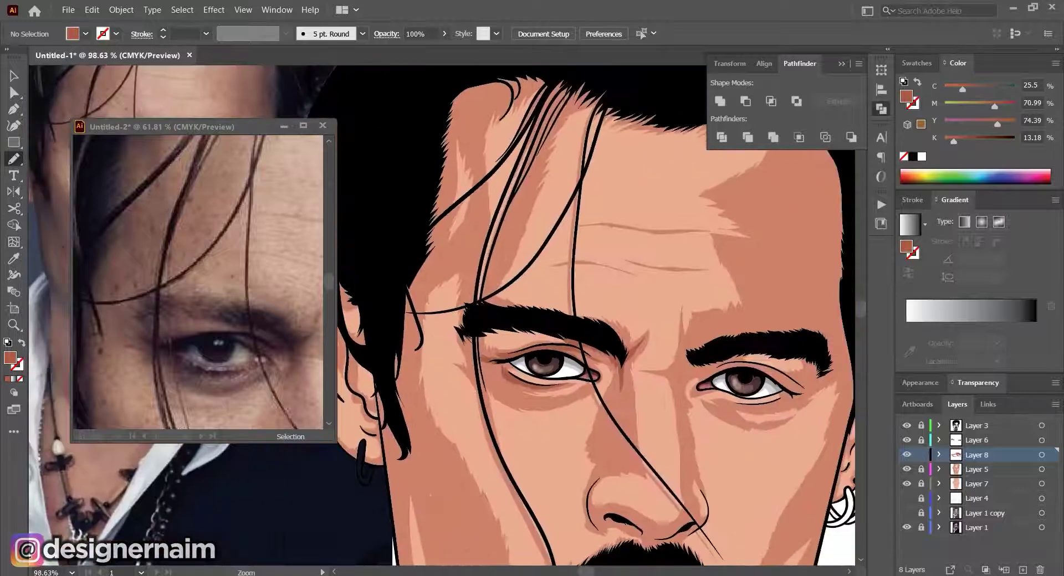
{"action": "scroll", "coordinate": [594, 382], "scroll_direction": "up", "scroll_amount": 4}
{"action": "left_click_drag", "start_coordinate": [389, 427], "coordinate": [361, 402]}
Draw a narrow jagged dark brown shadow beside the inner tip of the same eyebrow, running down towards the nose
{"action": "scroll", "coordinate": [360, 419], "scroll_direction": "down", "scroll_amount": 4}
{"action": "scroll", "coordinate": [449, 383], "scroll_direction": "up", "scroll_amount": 4}
{"action": "left_click_drag", "start_coordinate": [468, 391], "coordinate": [480, 376]}
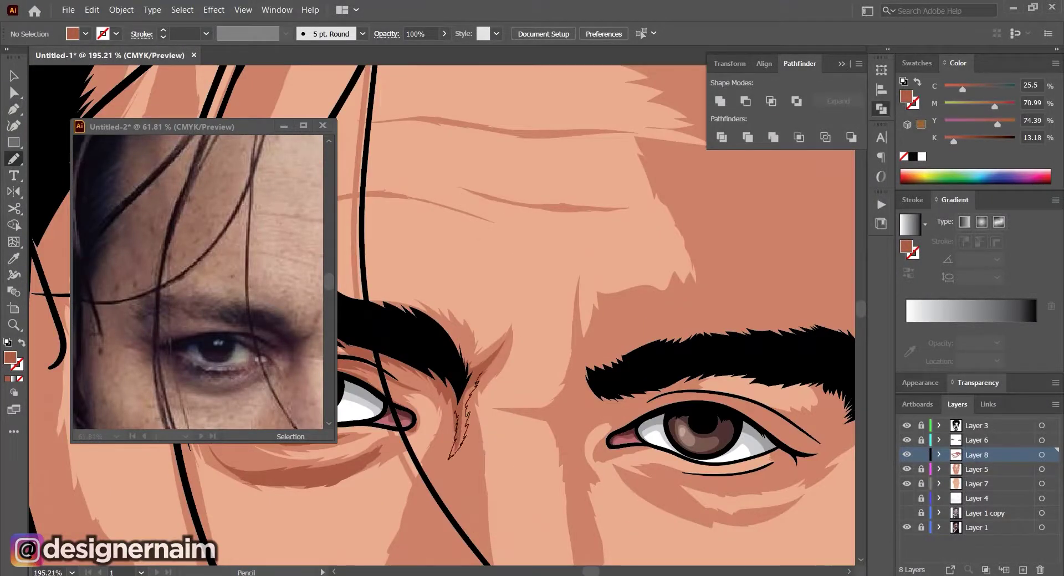
Draw a spiky dark brown shadow from the other eyebrow's inner end across the nose bridge and down the nose side
{"action": "scroll", "coordinate": [443, 332], "scroll_direction": "down", "scroll_amount": 4}
{"action": "scroll", "coordinate": [444, 361], "scroll_direction": "up", "scroll_amount": 4}
{"action": "scroll", "coordinate": [443, 333], "scroll_direction": "down", "scroll_amount": 4}
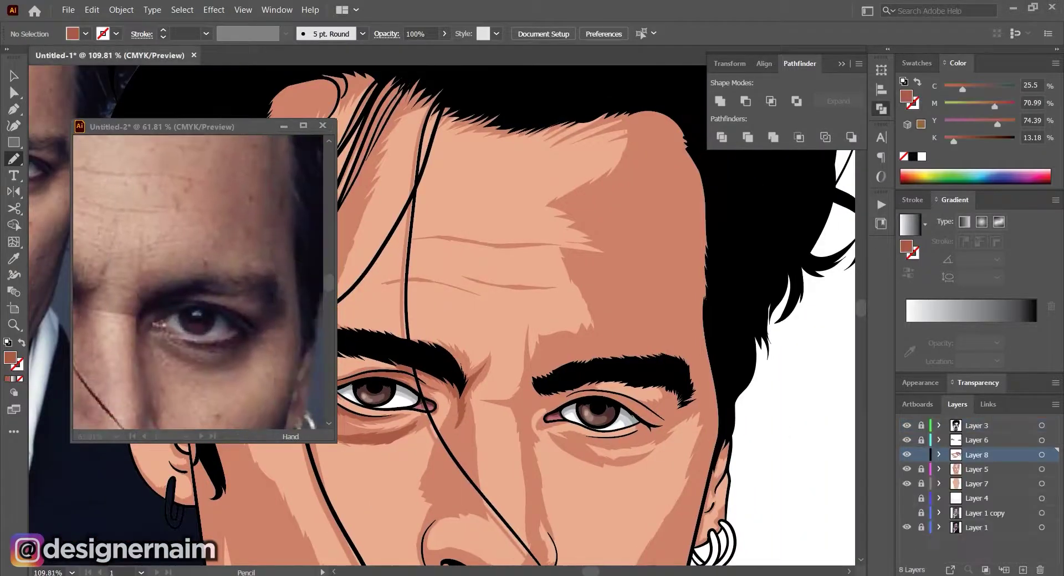
{"action": "scroll", "coordinate": [587, 343], "scroll_direction": "up", "scroll_amount": 4}
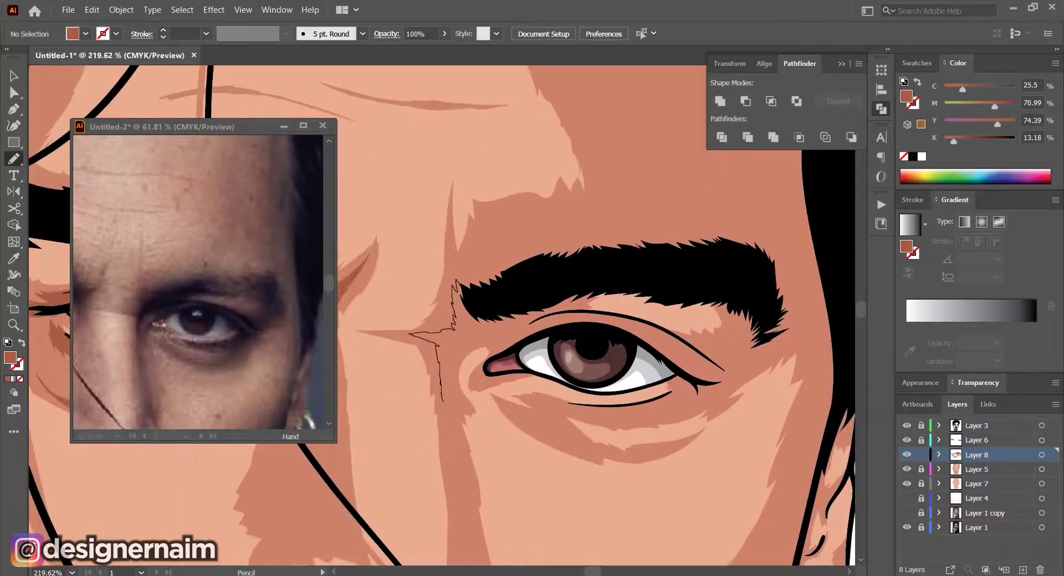
Draw small jagged dark brown shadows between the strand-free eye's inner corner and the brow, and beside the tear duct
{"action": "scroll", "coordinate": [613, 388], "scroll_direction": "up", "scroll_amount": 2}
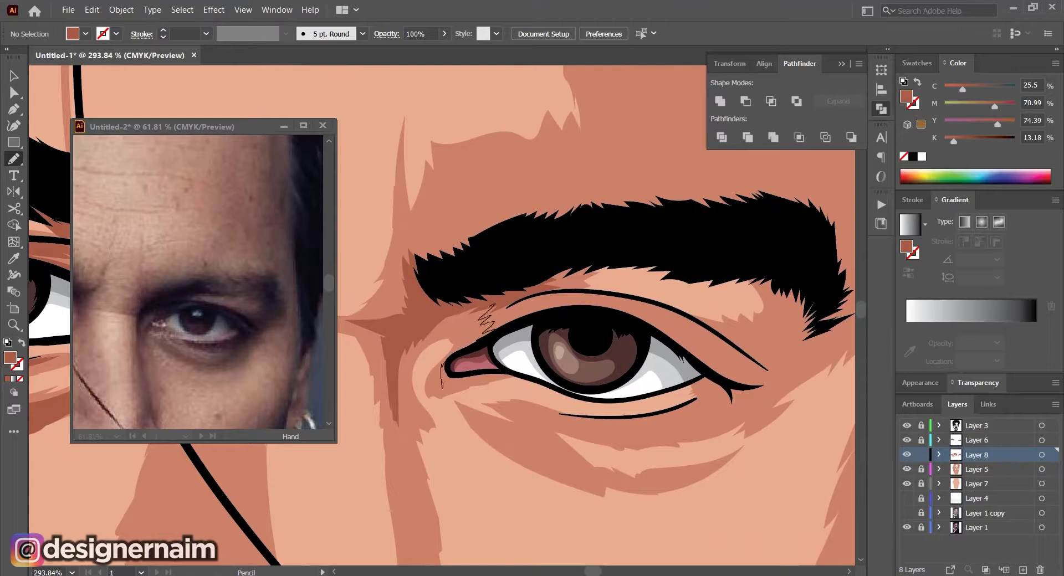
{"action": "scroll", "coordinate": [507, 311], "scroll_direction": "down", "scroll_amount": 2}
{"action": "scroll", "coordinate": [585, 355], "scroll_direction": "up", "scroll_amount": 4}
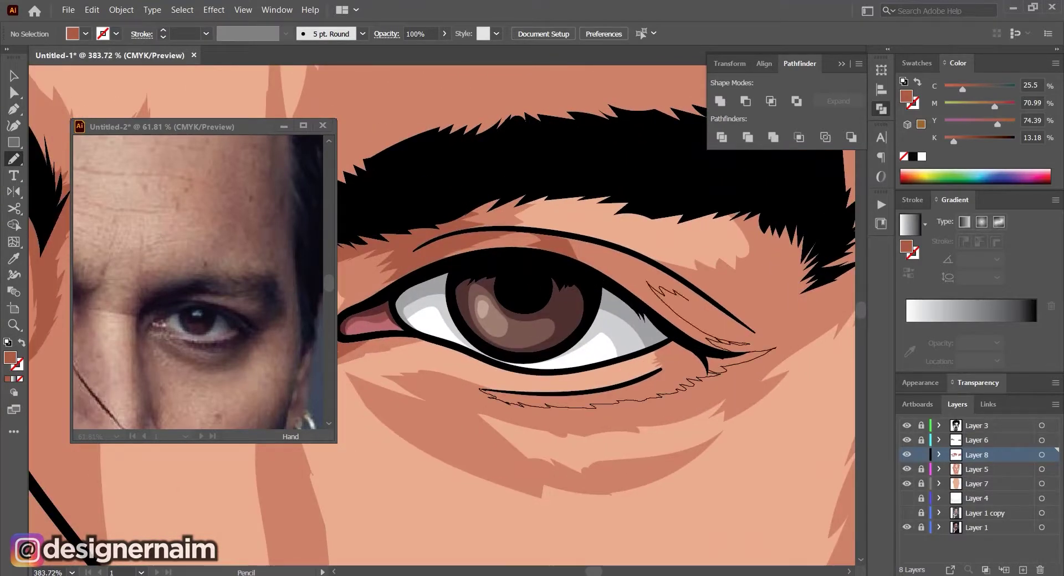
Draw dark brown shadows along that eye's upper lid fold and a jagged one from its outer corner under the lower lid
{"action": "scroll", "coordinate": [619, 476], "scroll_direction": "down", "scroll_amount": 4}
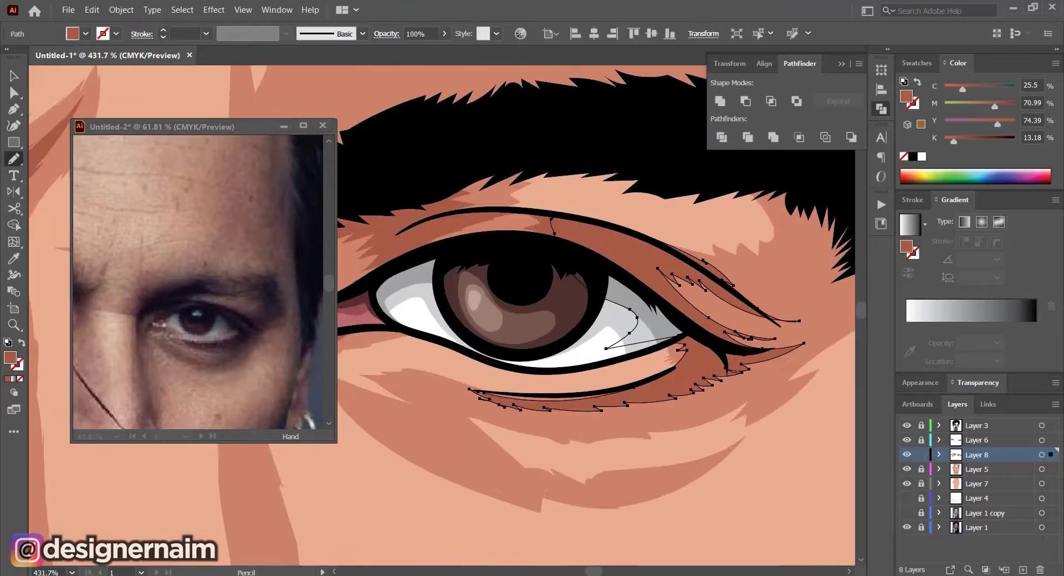
{"action": "scroll", "coordinate": [499, 321], "scroll_direction": "up", "scroll_amount": 3}
{"action": "scroll", "coordinate": [498, 360], "scroll_direction": "down", "scroll_amount": 3}
{"action": "scroll", "coordinate": [647, 346], "scroll_direction": "up", "scroll_amount": 3}
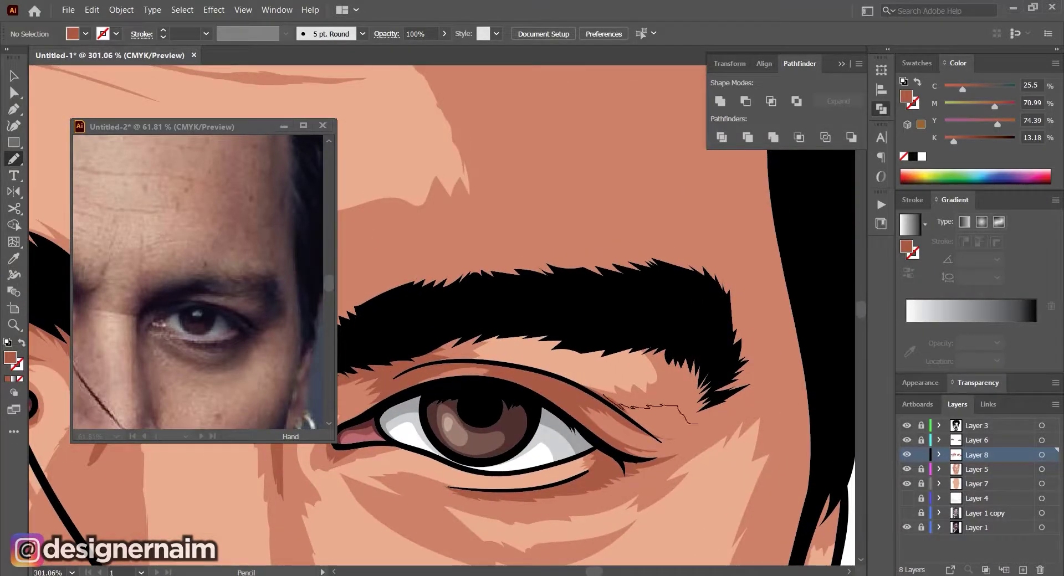
Draw a jagged dark brown shadow above the outer end of the same eye's lid crease, below the brow tail
{"action": "scroll", "coordinate": [695, 424], "scroll_direction": "down", "scroll_amount": 3}
{"action": "scroll", "coordinate": [687, 438], "scroll_direction": "up", "scroll_amount": 3}
{"action": "scroll", "coordinate": [698, 437], "scroll_direction": "down", "scroll_amount": 4}
{"action": "scroll", "coordinate": [679, 426], "scroll_direction": "up", "scroll_amount": 2}
{"action": "left_click_drag", "start_coordinate": [683, 428], "coordinate": [686, 424]}
{"action": "scroll", "coordinate": [685, 426], "scroll_direction": "up", "scroll_amount": 2}
{"action": "scroll", "coordinate": [634, 354], "scroll_direction": "down", "scroll_amount": 5}
{"action": "scroll", "coordinate": [643, 382], "scroll_direction": "up", "scroll_amount": 5}
{"action": "scroll", "coordinate": [610, 427], "scroll_direction": "down", "scroll_amount": 5}
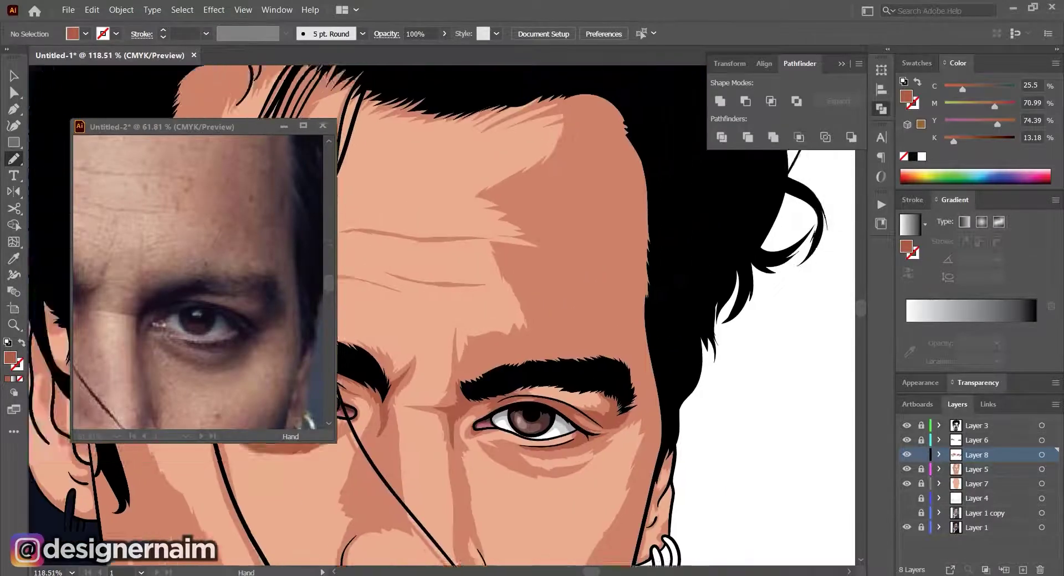
Bring the reference's lower face into view and draw a dark brown shadow down the cheek edge below the hoop-earring ear
{"action": "scroll", "coordinate": [610, 388], "scroll_direction": "down", "scroll_amount": 3}
{"action": "left_click_drag", "start_coordinate": [576, 416], "coordinate": [601, 249]}
{"action": "left_click", "coordinate": [205, 310]}
{"action": "scroll", "coordinate": [205, 299], "scroll_direction": "down", "scroll_amount": 4}
{"action": "left_click_drag", "start_coordinate": [194, 311], "coordinate": [214, 194]}
{"action": "left_click", "coordinate": [621, 288]}
{"action": "scroll", "coordinate": [638, 266], "scroll_direction": "up", "scroll_amount": 2}
{"action": "left_click_drag", "start_coordinate": [684, 244], "coordinate": [647, 390]}
{"action": "key", "text": "ctrl+shift+a"}
{"action": "scroll", "coordinate": [767, 368], "scroll_direction": "down", "scroll_amount": 5}
{"action": "scroll", "coordinate": [776, 471], "scroll_direction": "up", "scroll_amount": 3}
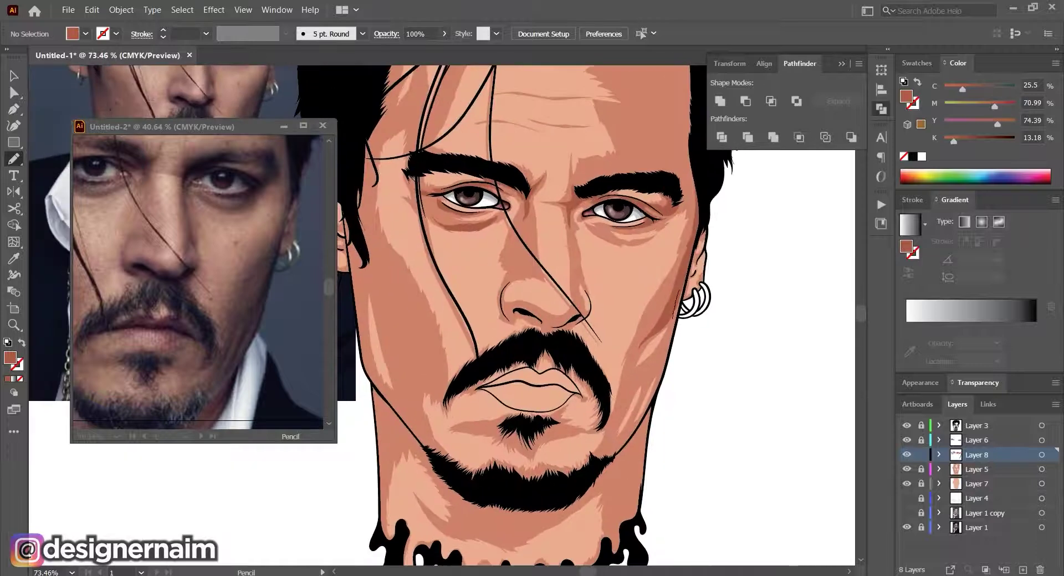
{"action": "scroll", "coordinate": [631, 404], "scroll_direction": "up", "scroll_amount": 4}
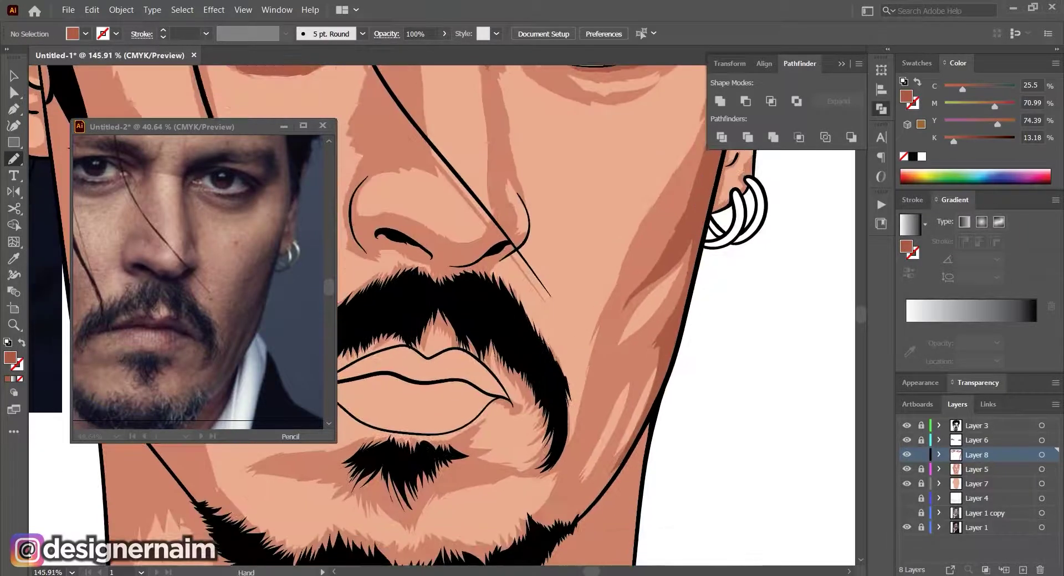
Draw jagged dark brown streaks in the hollow of the same cheek, towards the jaw
{"action": "scroll", "coordinate": [637, 388], "scroll_direction": "down", "scroll_amount": 4}
{"action": "scroll", "coordinate": [638, 388], "scroll_direction": "up", "scroll_amount": 3}
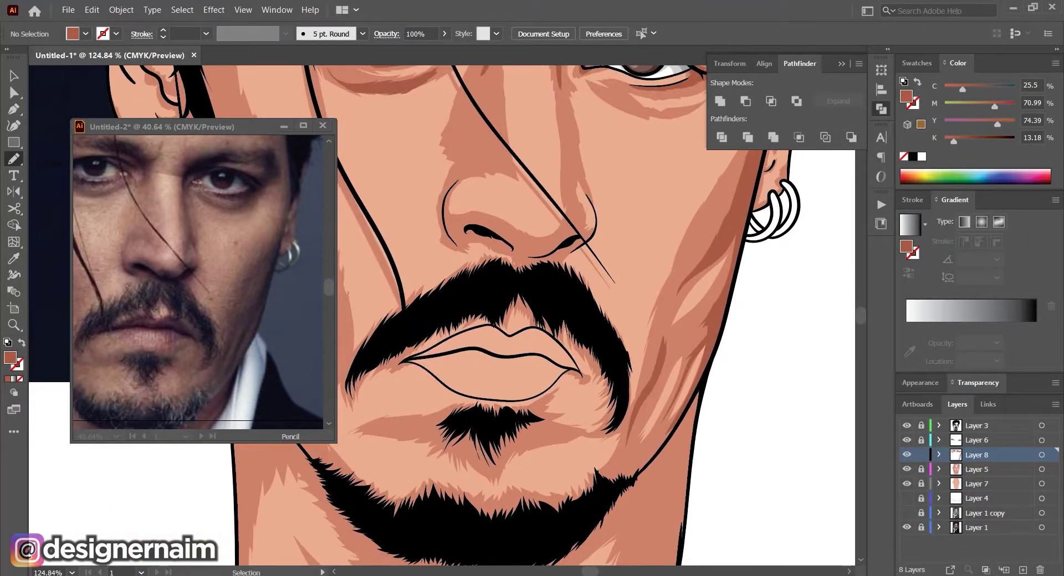
{"action": "scroll", "coordinate": [637, 388], "scroll_direction": "down", "scroll_amount": 3}
{"action": "scroll", "coordinate": [637, 387], "scroll_direction": "up", "scroll_amount": 3}
{"action": "scroll", "coordinate": [637, 393], "scroll_direction": "down", "scroll_amount": 4}
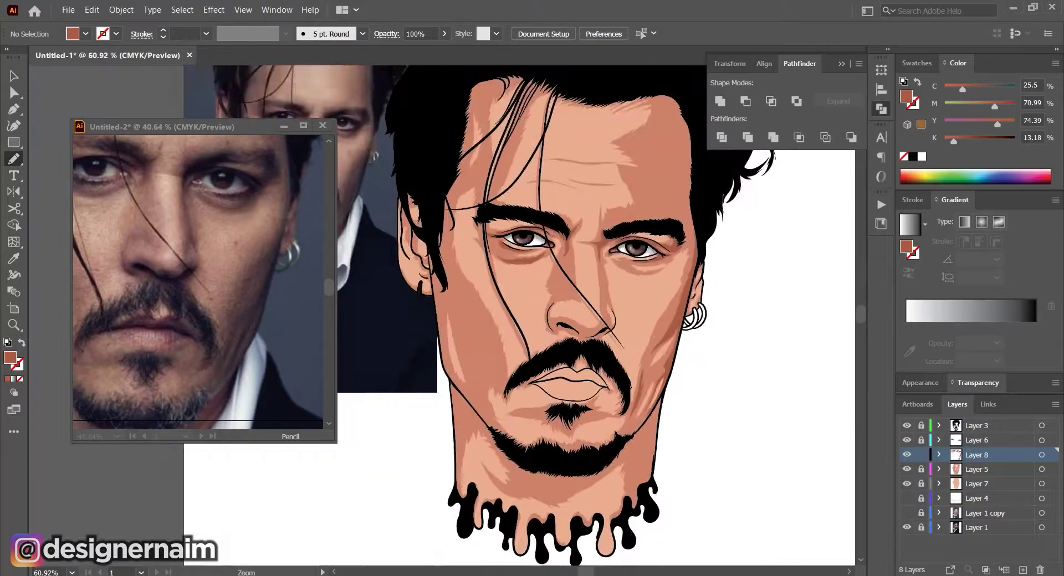
Draw spiky dark brown shadows along the lower edge of the hoop-earring cheek, following the face outline
{"action": "scroll", "coordinate": [643, 388], "scroll_direction": "up", "scroll_amount": 3}
{"action": "scroll", "coordinate": [642, 387], "scroll_direction": "down", "scroll_amount": 3}
{"action": "scroll", "coordinate": [649, 394], "scroll_direction": "up", "scroll_amount": 3}
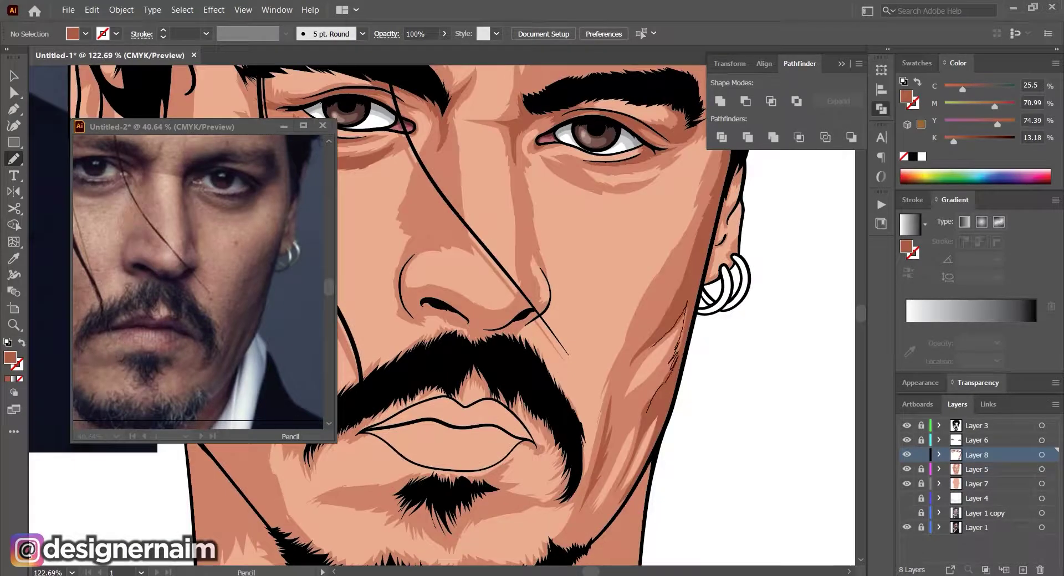
{"action": "scroll", "coordinate": [648, 383], "scroll_direction": "down", "scroll_amount": 4}
{"action": "scroll", "coordinate": [648, 382], "scroll_direction": "up", "scroll_amount": 4}
{"action": "scroll", "coordinate": [648, 376], "scroll_direction": "down", "scroll_amount": 3}
Draw a dark brown shadow along the same side's jawline down to the end of the beard
{"action": "scroll", "coordinate": [637, 382], "scroll_direction": "down", "scroll_amount": 3}
{"action": "scroll", "coordinate": [637, 399], "scroll_direction": "up", "scroll_amount": 3}
{"action": "scroll", "coordinate": [604, 365], "scroll_direction": "down", "scroll_amount": 4}
{"action": "scroll", "coordinate": [615, 460], "scroll_direction": "up", "scroll_amount": 4}
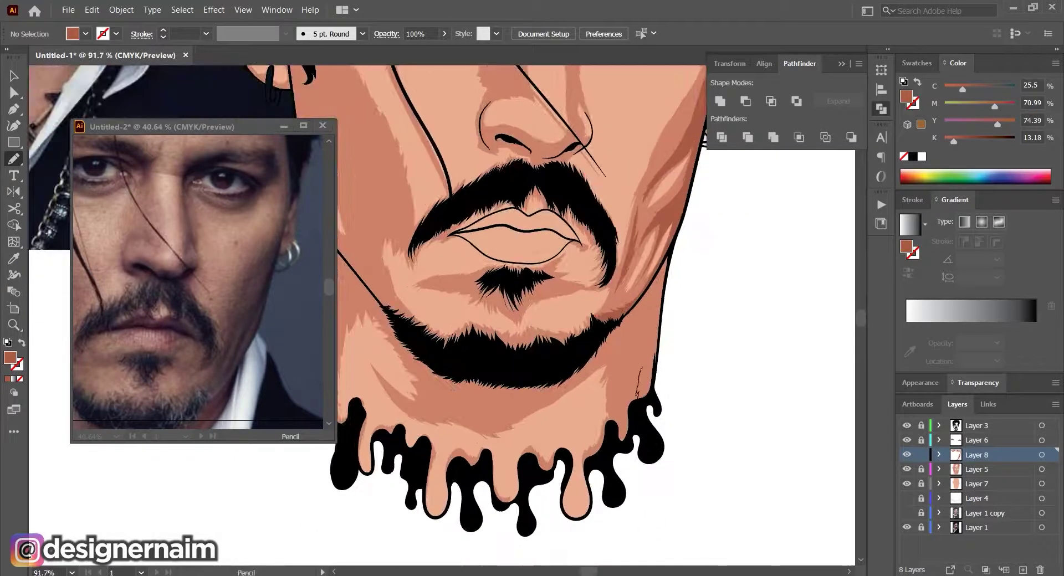
Draw a long dark brown shadow down the side of the neck beneath that jawline
{"action": "left_click_drag", "start_coordinate": [663, 298], "coordinate": [640, 306]}
{"action": "scroll", "coordinate": [665, 333], "scroll_direction": "up", "scroll_amount": 4}
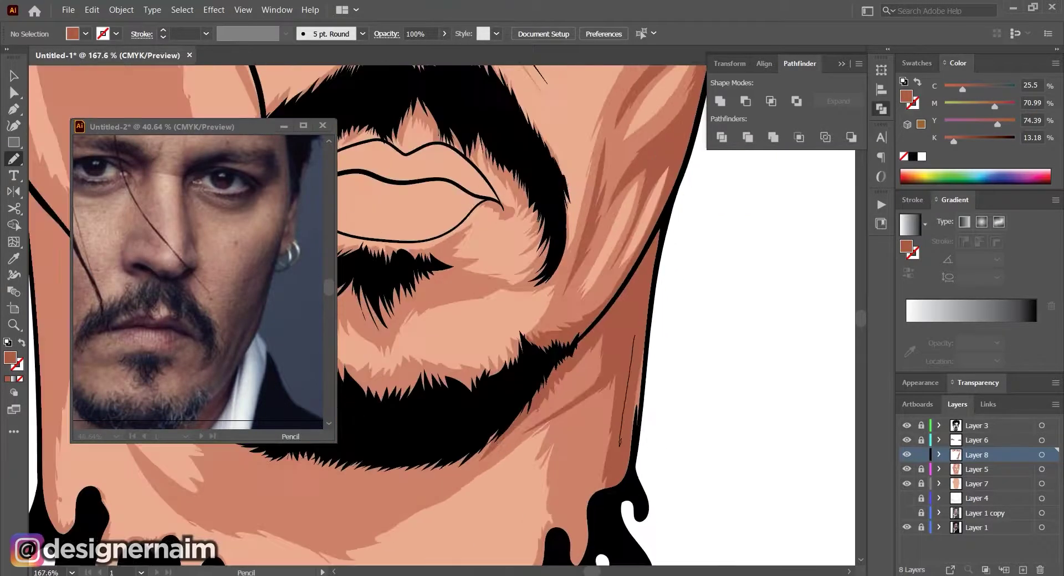
{"action": "scroll", "coordinate": [682, 366], "scroll_direction": "down", "scroll_amount": 5}
Bring the reference's chin and neck into view and draw a spiky dark brown shadow on the throat under the beard
{"action": "scroll", "coordinate": [721, 398], "scroll_direction": "down", "scroll_amount": 3}
{"action": "left_click", "coordinate": [183, 310]}
{"action": "scroll", "coordinate": [183, 310], "scroll_direction": "down", "scroll_amount": 1}
{"action": "left_click_drag", "start_coordinate": [160, 332], "coordinate": [222, 277]}
{"action": "left_click", "coordinate": [637, 360]}
{"action": "scroll", "coordinate": [658, 400], "scroll_direction": "up", "scroll_amount": 4}
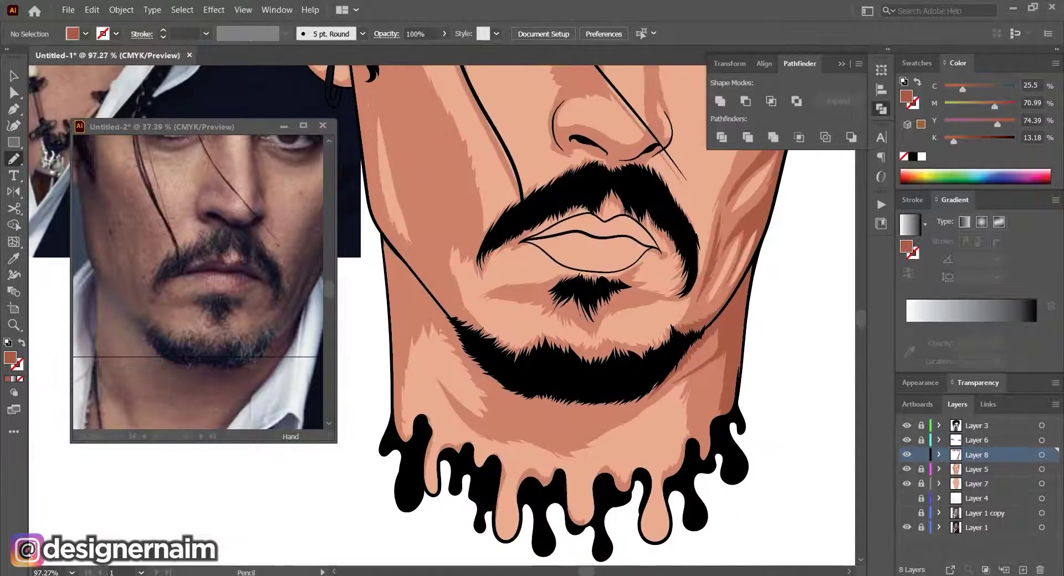
{"action": "left_click_drag", "start_coordinate": [513, 426], "coordinate": [536, 412]}
{"action": "left_click_drag", "start_coordinate": [537, 412], "coordinate": [589, 431]}
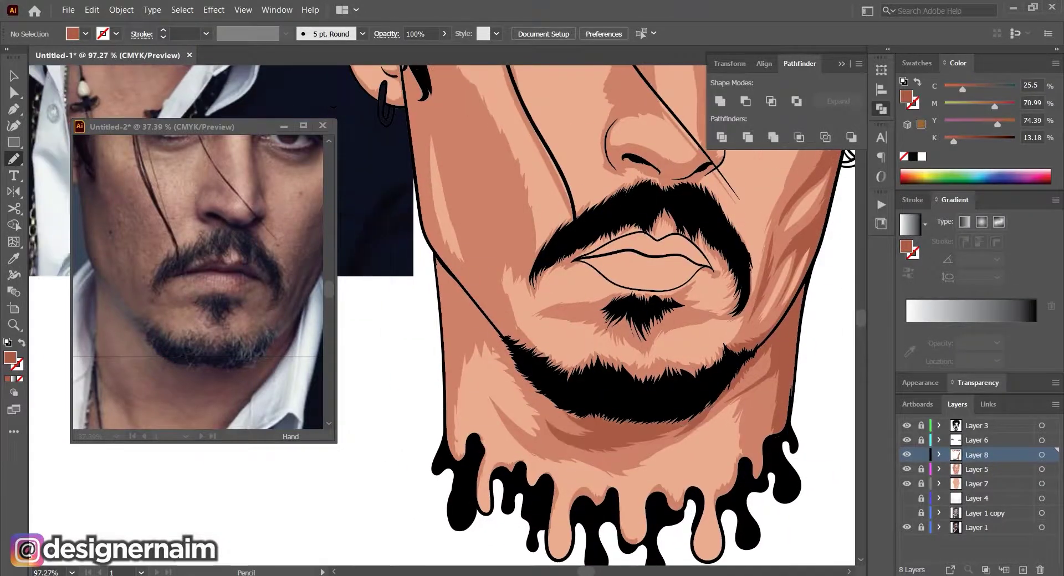
Draw a jagged dark brown shadow on the opposite side of the neck, running beneath the jawline to the beard
{"action": "left_click_drag", "start_coordinate": [437, 285], "coordinate": [588, 425]}
{"action": "left_click_drag", "start_coordinate": [451, 283], "coordinate": [473, 334]}
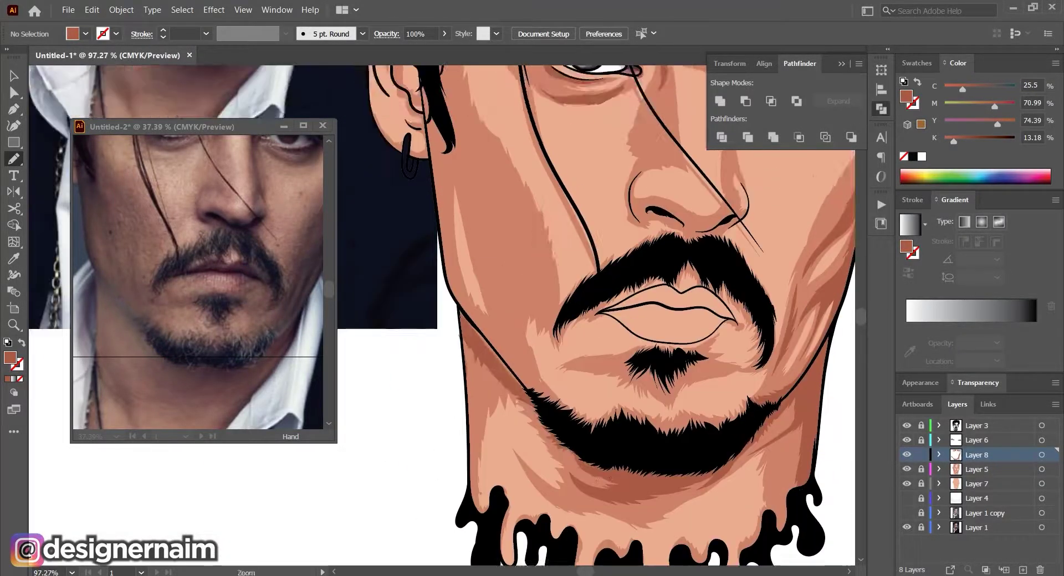
{"action": "scroll", "coordinate": [461, 332], "scroll_direction": "up", "scroll_amount": 6}
{"action": "scroll", "coordinate": [515, 410], "scroll_direction": "down", "scroll_amount": 2}
{"action": "left_click_drag", "start_coordinate": [554, 444], "coordinate": [460, 356]}
{"action": "left_click_drag", "start_coordinate": [522, 424], "coordinate": [497, 385]}
{"action": "scroll", "coordinate": [554, 432], "scroll_direction": "down", "scroll_amount": 2}
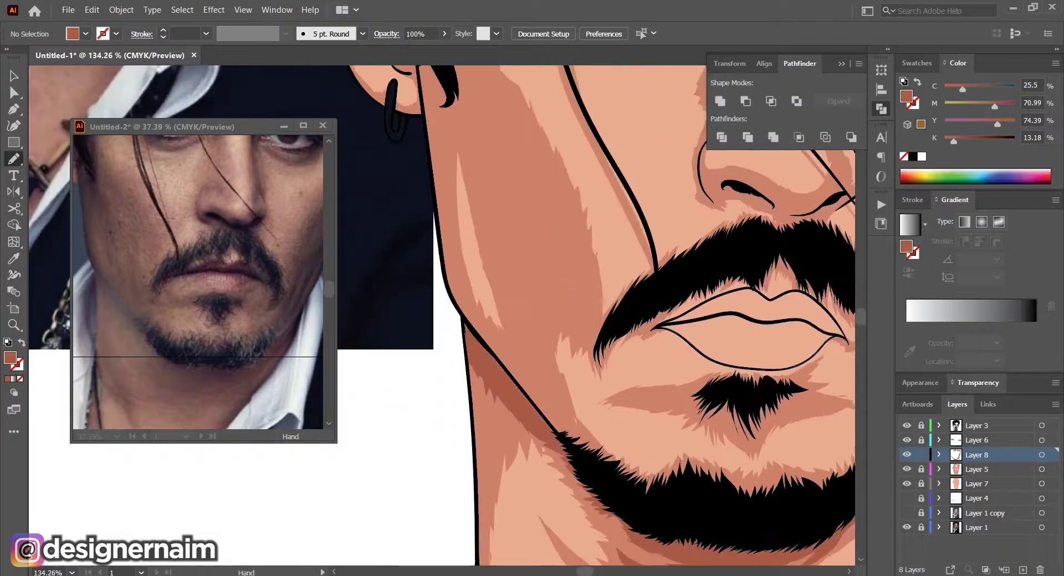
{"action": "scroll", "coordinate": [443, 353], "scroll_direction": "up", "scroll_amount": 2}
{"action": "left_click_drag", "start_coordinate": [523, 417], "coordinate": [514, 311]}
{"action": "left_click_drag", "start_coordinate": [514, 311], "coordinate": [495, 286]}
{"action": "left_click_drag", "start_coordinate": [463, 221], "coordinate": [514, 311]}
{"action": "scroll", "coordinate": [508, 440], "scroll_direction": "down", "scroll_amount": 10}
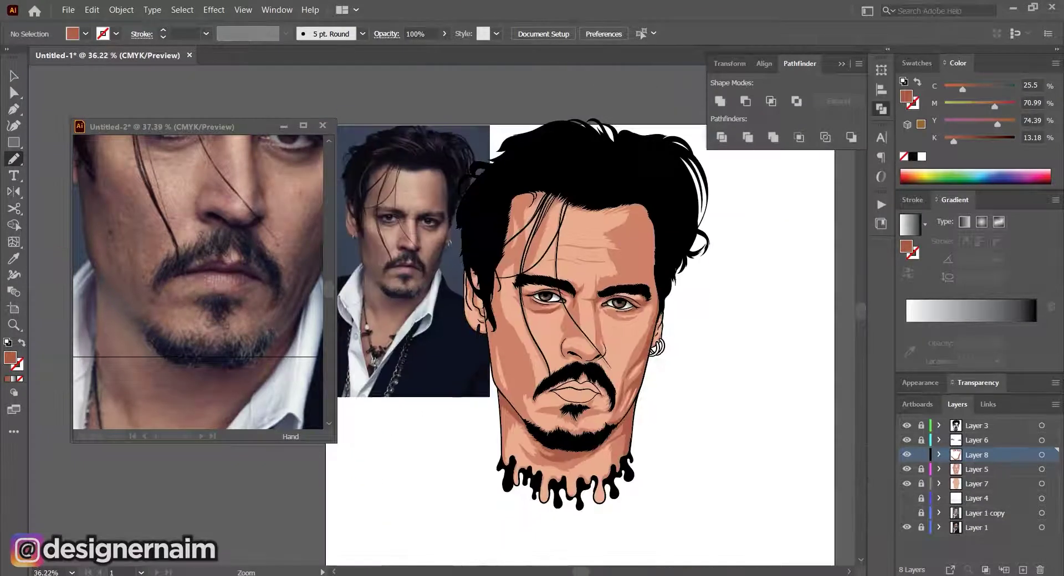
Draw narrow dark brown shadows along the edges of the long skin drips at the middle of the neck
{"action": "scroll", "coordinate": [570, 459], "scroll_direction": "up", "scroll_amount": 9}
{"action": "scroll", "coordinate": [554, 388], "scroll_direction": "down", "scroll_amount": 8}
{"action": "scroll", "coordinate": [554, 388], "scroll_direction": "up", "scroll_amount": 10}
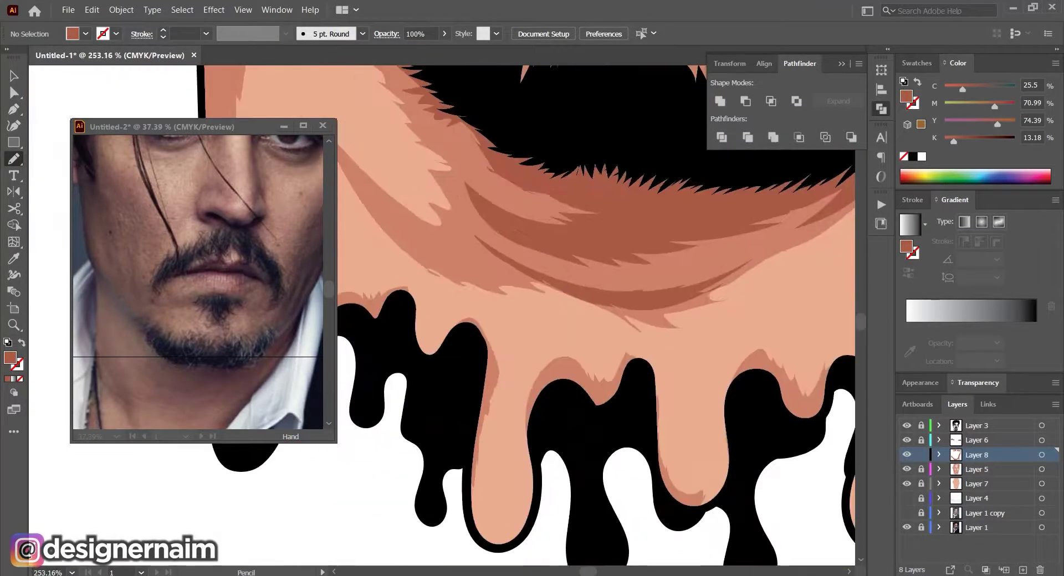
{"action": "left_click_drag", "start_coordinate": [519, 448], "coordinate": [569, 374]}
{"action": "scroll", "coordinate": [554, 388], "scroll_direction": "down", "scroll_amount": 4}
{"action": "scroll", "coordinate": [555, 471], "scroll_direction": "up", "scroll_amount": 4}
{"action": "mouse_move", "coordinate": [544, 525]}
{"action": "left_mouse_down"}
{"action": "mouse_move", "coordinate": [517, 486]}
{"action": "mouse_move", "coordinate": [515, 460]}
{"action": "left_mouse_up"}
{"action": "scroll", "coordinate": [554, 415], "scroll_direction": "down", "scroll_amount": 2}
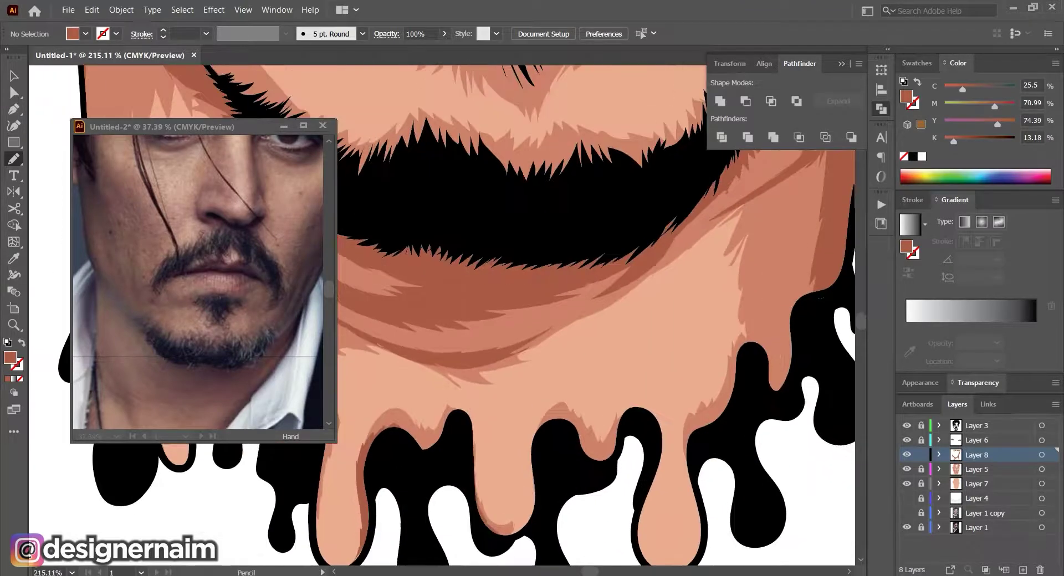
Draw a narrow dark brown shadow along the edge of the long skin drip nearer the hoop-earring side
{"action": "scroll", "coordinate": [554, 432], "scroll_direction": "down", "scroll_amount": 1}
{"action": "left_click_drag", "start_coordinate": [591, 500], "coordinate": [642, 320]}
{"action": "key", "text": "ctrl+shift+a"}
{"action": "scroll", "coordinate": [598, 432], "scroll_direction": "down", "scroll_amount": 3}
{"action": "scroll", "coordinate": [654, 354], "scroll_direction": "up", "scroll_amount": 3}
{"action": "left_click_drag", "start_coordinate": [625, 359], "coordinate": [665, 327]}
{"action": "scroll", "coordinate": [641, 399], "scroll_direction": "down", "scroll_amount": 4}
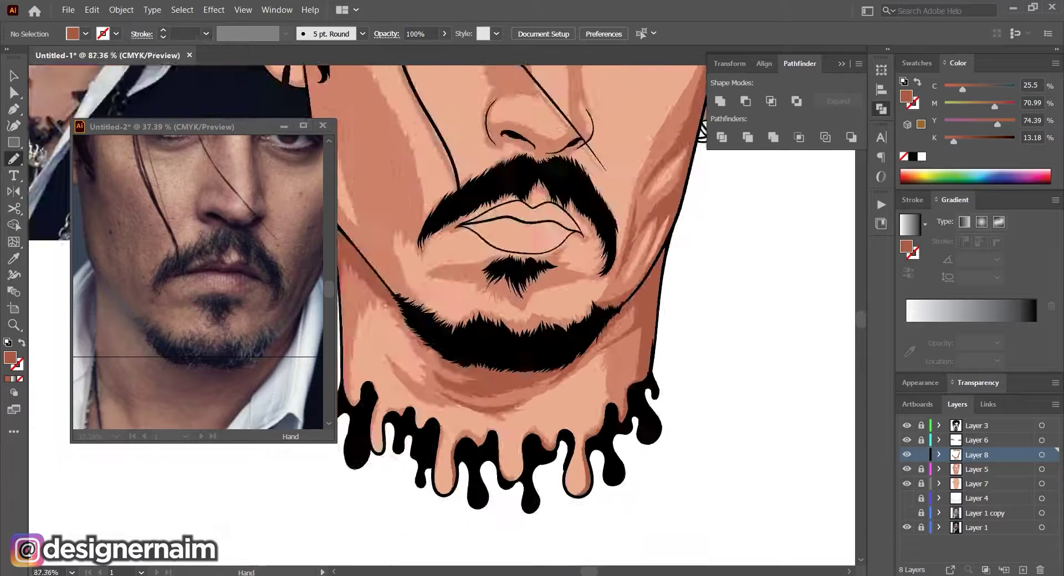
Add thin dark brown shadow strips to the remaining skin drips and notches along the neck's lower edge
{"action": "scroll", "coordinate": [399, 410], "scroll_direction": "up", "scroll_amount": 5}
{"action": "scroll", "coordinate": [554, 410], "scroll_direction": "down", "scroll_amount": 3}
{"action": "scroll", "coordinate": [554, 410], "scroll_direction": "up", "scroll_amount": 4}
{"action": "mouse_move", "coordinate": [586, 464]}
{"action": "left_mouse_down"}
{"action": "mouse_move", "coordinate": [567, 356]}
{"action": "mouse_move", "coordinate": [581, 345]}
{"action": "mouse_move", "coordinate": [521, 367]}
{"action": "left_mouse_up"}
{"action": "scroll", "coordinate": [554, 382], "scroll_direction": "down", "scroll_amount": 3}
{"action": "scroll", "coordinate": [598, 388], "scroll_direction": "up", "scroll_amount": 2}
{"action": "left_click_drag", "start_coordinate": [546, 496], "coordinate": [545, 344]}
{"action": "scroll", "coordinate": [554, 388], "scroll_direction": "down", "scroll_amount": 3}
{"action": "scroll", "coordinate": [499, 388], "scroll_direction": "up", "scroll_amount": 2}
{"action": "left_click_drag", "start_coordinate": [510, 416], "coordinate": [476, 288]}
{"action": "scroll", "coordinate": [488, 421], "scroll_direction": "down", "scroll_amount": 3}
{"action": "scroll", "coordinate": [477, 443], "scroll_direction": "up", "scroll_amount": 2}
{"action": "left_click_drag", "start_coordinate": [483, 469], "coordinate": [460, 465]}
{"action": "left_click_drag", "start_coordinate": [442, 410], "coordinate": [483, 471]}
{"action": "scroll", "coordinate": [495, 450], "scroll_direction": "down", "scroll_amount": 4}
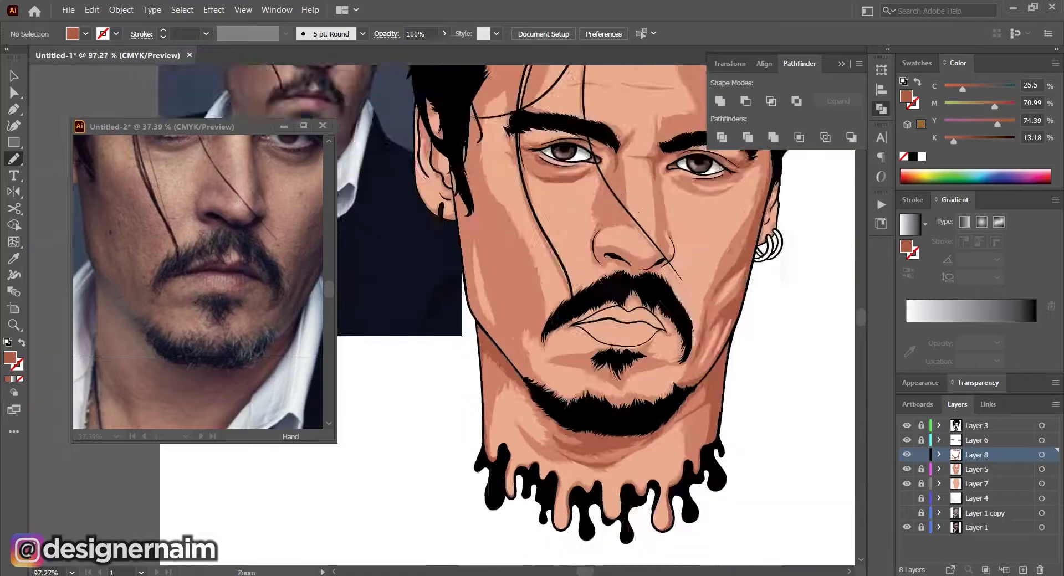
Draw a long jagged dark brown shadow along the hair-strand side's jaw edge, from the lower cheek to the beard
{"action": "scroll", "coordinate": [520, 463], "scroll_direction": "up", "scroll_amount": 3}
{"action": "left_click_drag", "start_coordinate": [547, 442], "coordinate": [550, 434]}
{"action": "scroll", "coordinate": [629, 460], "scroll_direction": "down", "scroll_amount": 5}
{"action": "scroll", "coordinate": [695, 369], "scroll_direction": "up", "scroll_amount": 4}
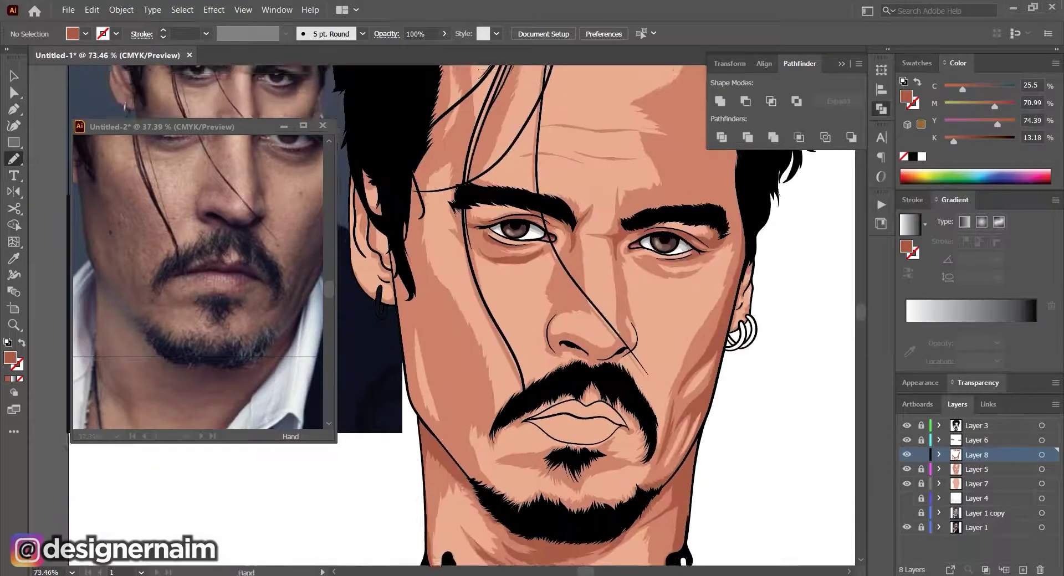
{"action": "left_click_drag", "start_coordinate": [499, 476], "coordinate": [501, 495]}
{"action": "left_click_drag", "start_coordinate": [470, 499], "coordinate": [489, 524]}
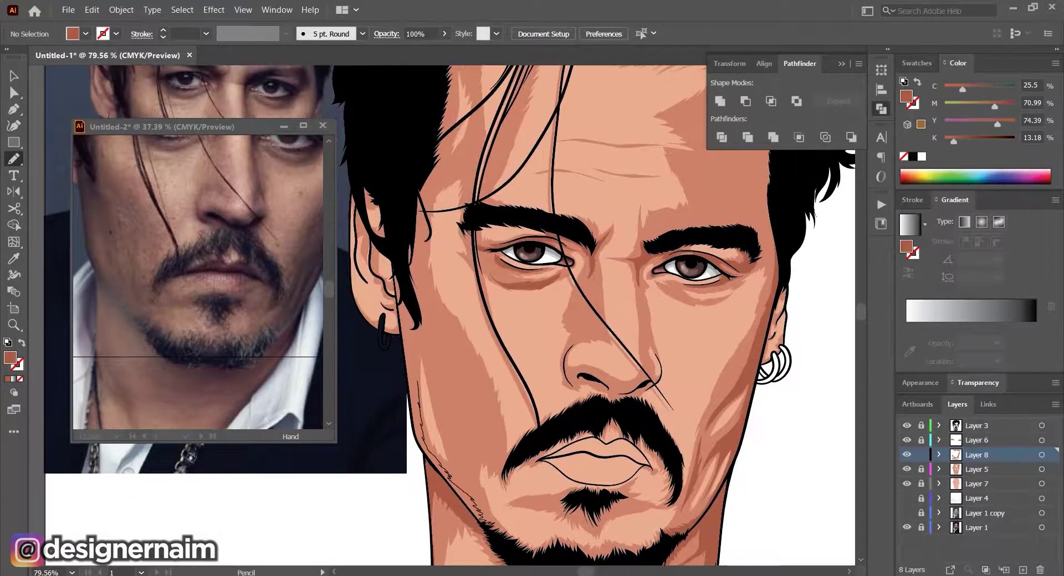
{"action": "left_click_drag", "start_coordinate": [441, 478], "coordinate": [475, 522]}
{"action": "scroll", "coordinate": [403, 432], "scroll_direction": "up", "scroll_amount": 6}
{"action": "left_click_drag", "start_coordinate": [404, 433], "coordinate": [444, 394]}
{"action": "left_click", "coordinate": [478, 463], "text": "ctrl"}
{"action": "scroll", "coordinate": [478, 464], "scroll_direction": "down", "scroll_amount": 6}
Bring the reference's other ear into view and draw a dark brown shadow beside the sideburn tip near the earlobe
{"action": "scroll", "coordinate": [449, 310], "scroll_direction": "up", "scroll_amount": 4}
{"action": "left_click_drag", "start_coordinate": [191, 232], "coordinate": [254, 363]}
{"action": "left_click", "coordinate": [433, 466]}
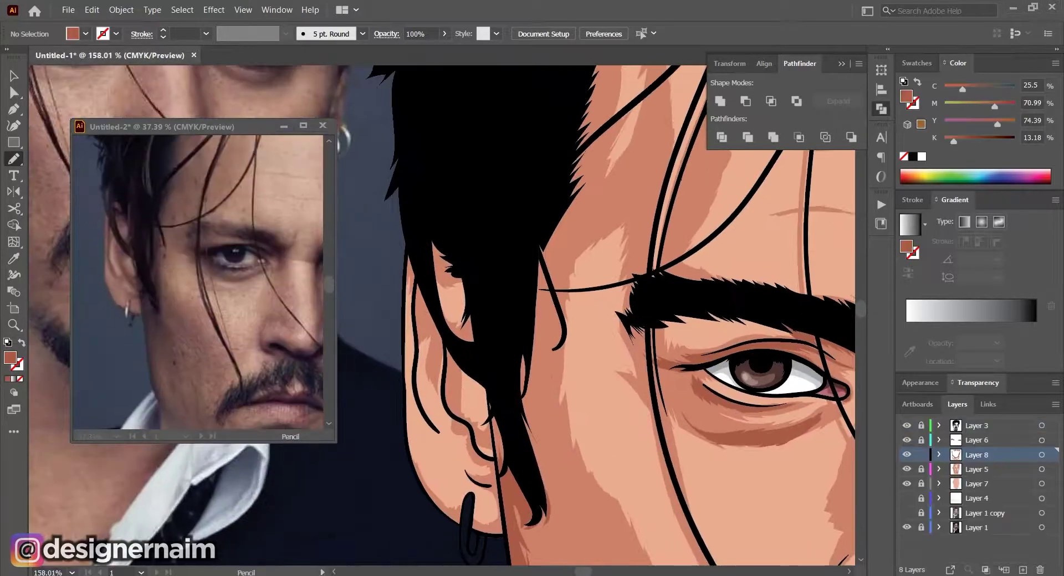
{"action": "scroll", "coordinate": [433, 476], "scroll_direction": "up", "scroll_amount": 4}
{"action": "left_click_drag", "start_coordinate": [460, 455], "coordinate": [448, 381]}
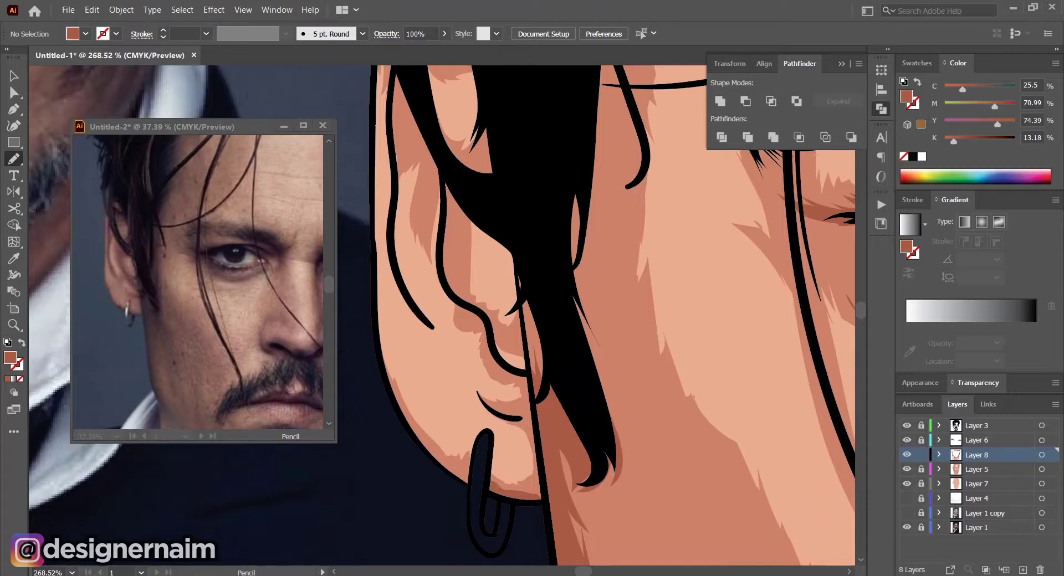
{"action": "left_click_drag", "start_coordinate": [448, 381], "coordinate": [438, 417]}
Draw small dark brown shadows along the inner folds of the ear beside the sideburn
{"action": "mouse_move", "coordinate": [521, 459]}
{"action": "left_mouse_down"}
{"action": "mouse_move", "coordinate": [491, 453]}
{"action": "mouse_move", "coordinate": [493, 517]}
{"action": "left_mouse_up"}
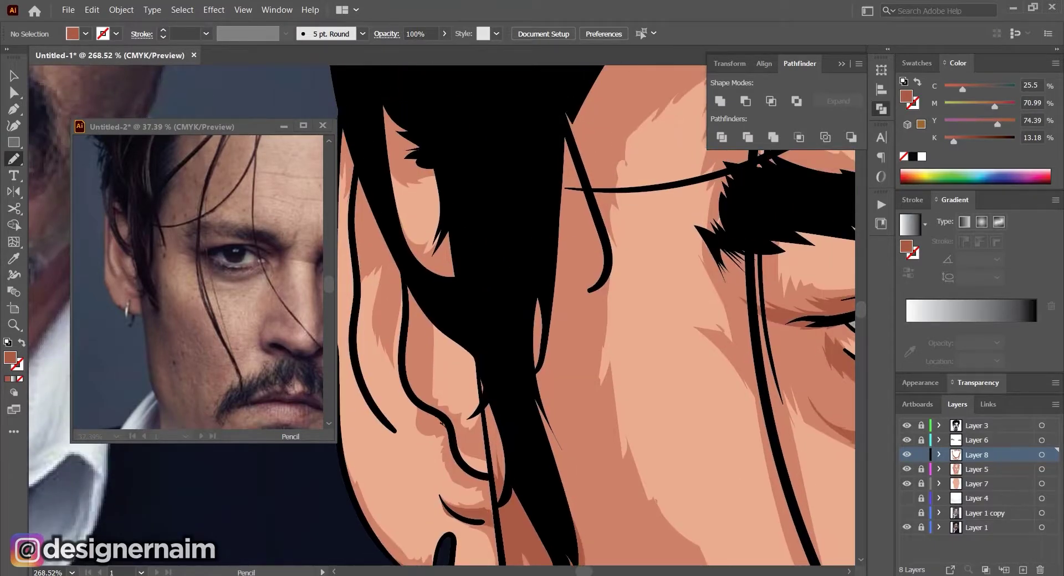
{"action": "mouse_move", "coordinate": [425, 390]}
{"action": "left_mouse_down"}
{"action": "mouse_move", "coordinate": [488, 474]}
{"action": "mouse_move", "coordinate": [529, 476]}
{"action": "left_mouse_up"}
{"action": "scroll", "coordinate": [487, 471], "scroll_direction": "down", "scroll_amount": 2}
{"action": "mouse_move", "coordinate": [422, 363]}
{"action": "left_mouse_down"}
{"action": "mouse_move", "coordinate": [421, 393]}
{"action": "mouse_move", "coordinate": [425, 238]}
{"action": "mouse_move", "coordinate": [428, 328]}
{"action": "left_mouse_up"}
{"action": "scroll", "coordinate": [425, 244], "scroll_direction": "down", "scroll_amount": 1}
{"action": "mouse_move", "coordinate": [435, 347]}
{"action": "left_mouse_down"}
{"action": "mouse_move", "coordinate": [449, 409]}
{"action": "mouse_move", "coordinate": [444, 400]}
{"action": "left_mouse_up"}
{"action": "scroll", "coordinate": [438, 355], "scroll_direction": "down", "scroll_amount": 2}
{"action": "mouse_move", "coordinate": [480, 379]}
{"action": "left_mouse_down"}
{"action": "mouse_move", "coordinate": [468, 416]}
{"action": "mouse_move", "coordinate": [480, 379]}
{"action": "mouse_move", "coordinate": [443, 401]}
{"action": "left_mouse_up"}
{"action": "scroll", "coordinate": [454, 388], "scroll_direction": "down", "scroll_amount": 5}
Draw a dark brown shadow down the cheek from below the sideburn, along the edge of the face
{"action": "scroll", "coordinate": [441, 432], "scroll_direction": "up", "scroll_amount": 2}
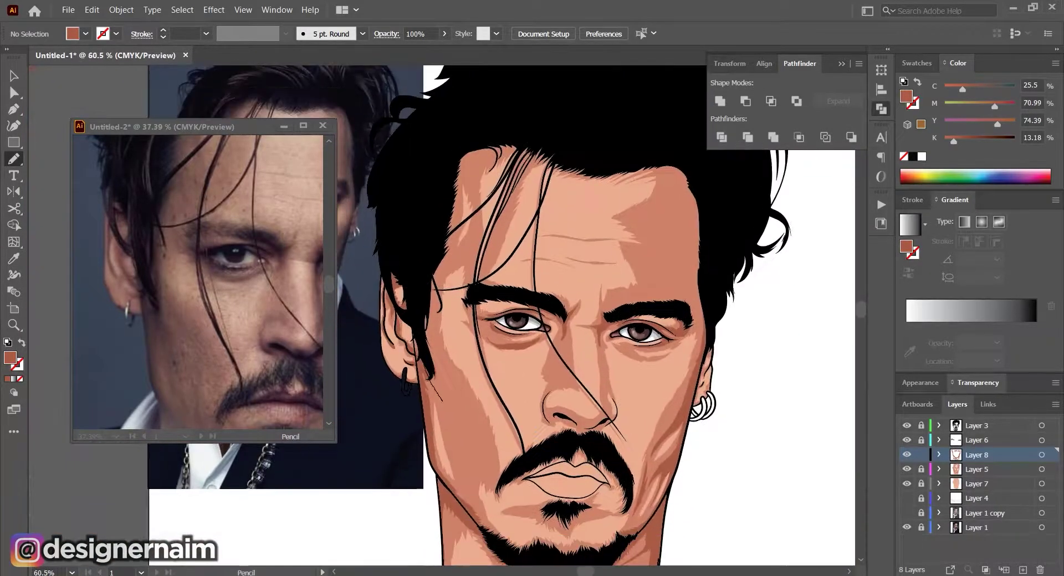
{"action": "left_click_drag", "start_coordinate": [441, 265], "coordinate": [424, 364]}
{"action": "left_click_drag", "start_coordinate": [441, 266], "coordinate": [411, 364]}
{"action": "left_click_drag", "start_coordinate": [412, 368], "coordinate": [428, 337]}
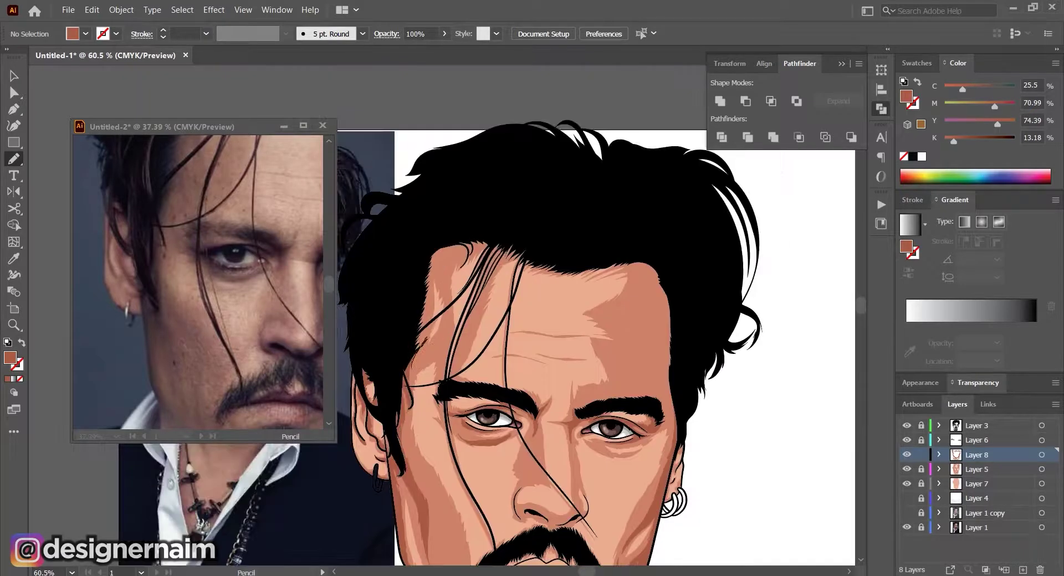
{"action": "left_click_drag", "start_coordinate": [463, 267], "coordinate": [412, 367]}
Draw a jagged dark brown shadow on the temple beside the sideburn, along the hair edge
{"action": "scroll", "coordinate": [471, 271], "scroll_direction": "down", "scroll_amount": 1}
{"action": "mouse_move", "coordinate": [471, 288]}
{"action": "left_mouse_down"}
{"action": "mouse_move", "coordinate": [485, 276]}
{"action": "mouse_move", "coordinate": [467, 353]}
{"action": "left_mouse_up"}
{"action": "mouse_move", "coordinate": [465, 311]}
{"action": "left_mouse_down"}
{"action": "mouse_move", "coordinate": [486, 291]}
{"action": "mouse_move", "coordinate": [457, 337]}
{"action": "mouse_move", "coordinate": [512, 276]}
{"action": "left_mouse_up"}
{"action": "scroll", "coordinate": [471, 265], "scroll_direction": "up", "scroll_amount": 3}
{"action": "scroll", "coordinate": [471, 332], "scroll_direction": "down", "scroll_amount": 2}
{"action": "left_click_drag", "start_coordinate": [471, 333], "coordinate": [413, 396]}
{"action": "scroll", "coordinate": [413, 421], "scroll_direction": "up", "scroll_amount": 5}
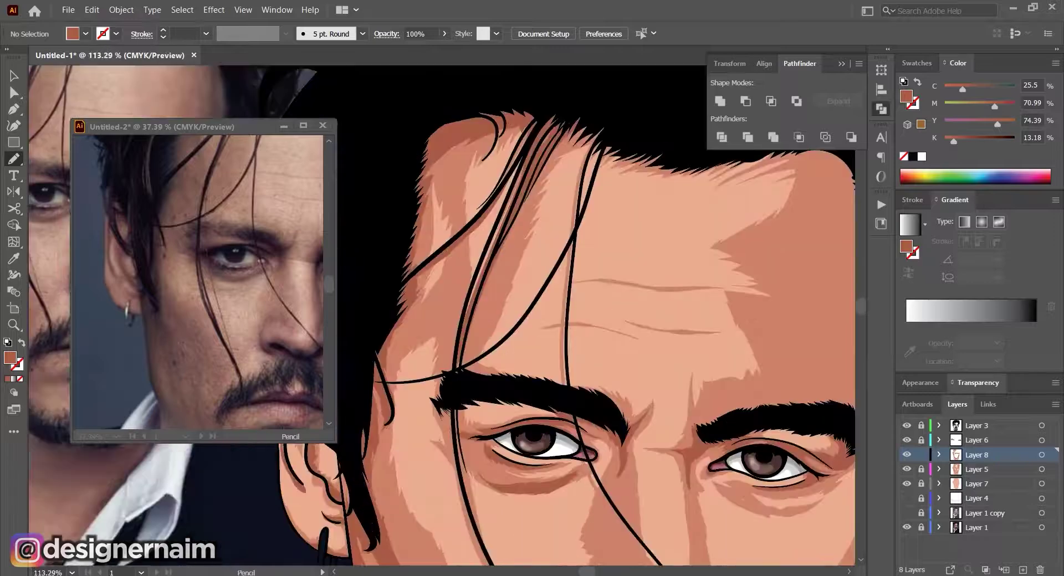
Draw a dark brown shadow in the upper forehead corner behind the loose hair strands
{"action": "left_click_drag", "start_coordinate": [453, 364], "coordinate": [450, 422]}
{"action": "scroll", "coordinate": [460, 388], "scroll_direction": "down", "scroll_amount": 4}
{"action": "mouse_move", "coordinate": [455, 338]}
{"action": "left_mouse_down"}
{"action": "mouse_move", "coordinate": [441, 418]}
{"action": "mouse_move", "coordinate": [425, 436]}
{"action": "left_mouse_up"}
{"action": "left_click_drag", "start_coordinate": [472, 392], "coordinate": [481, 387]}
{"action": "scroll", "coordinate": [488, 366], "scroll_direction": "down", "scroll_amount": 5}
{"action": "scroll", "coordinate": [564, 378], "scroll_direction": "up", "scroll_amount": 4}
Draw spiky dark brown hair shadows under the hairline at the opposite forehead corner
{"action": "left_click_drag", "start_coordinate": [564, 378], "coordinate": [471, 333]}
{"action": "left_click_drag", "start_coordinate": [441, 337], "coordinate": [506, 337]}
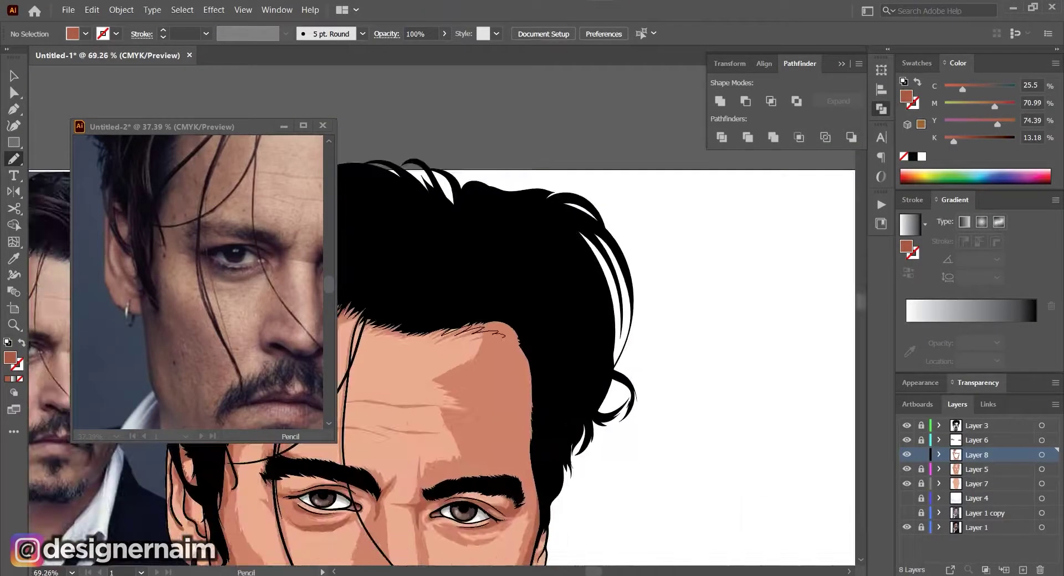
{"action": "left_click_drag", "start_coordinate": [521, 467], "coordinate": [442, 337]}
{"action": "scroll", "coordinate": [528, 388], "scroll_direction": "down", "scroll_amount": 4}
Bring the reference's whole forehead into view and draw a long dark brown shadow down the forehead's hoop-earring side
{"action": "left_click", "coordinate": [205, 127]}
{"action": "scroll", "coordinate": [205, 277], "scroll_direction": "down", "scroll_amount": 4}
{"action": "left_click_drag", "start_coordinate": [238, 239], "coordinate": [136, 286]}
{"action": "left_click_drag", "start_coordinate": [482, 382], "coordinate": [527, 346]}
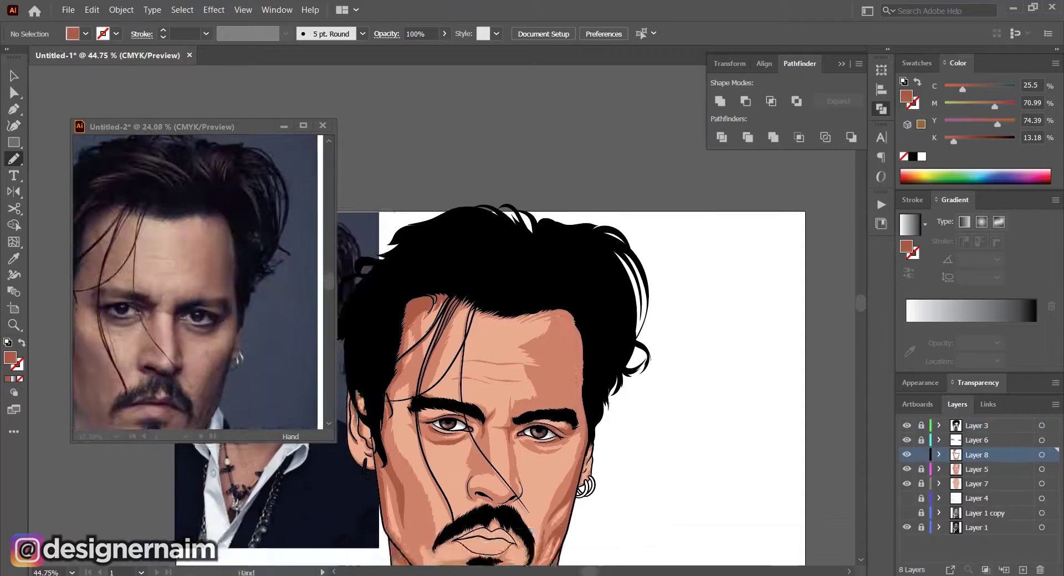
{"action": "scroll", "coordinate": [499, 336], "scroll_direction": "up", "scroll_amount": 1}
{"action": "mouse_move", "coordinate": [605, 404]}
{"action": "left_mouse_down"}
{"action": "mouse_move", "coordinate": [620, 456]}
{"action": "mouse_move", "coordinate": [576, 311]}
{"action": "left_mouse_up"}
{"action": "scroll", "coordinate": [610, 388], "scroll_direction": "down", "scroll_amount": 1}
{"action": "left_click_drag", "start_coordinate": [604, 388], "coordinate": [628, 363]}
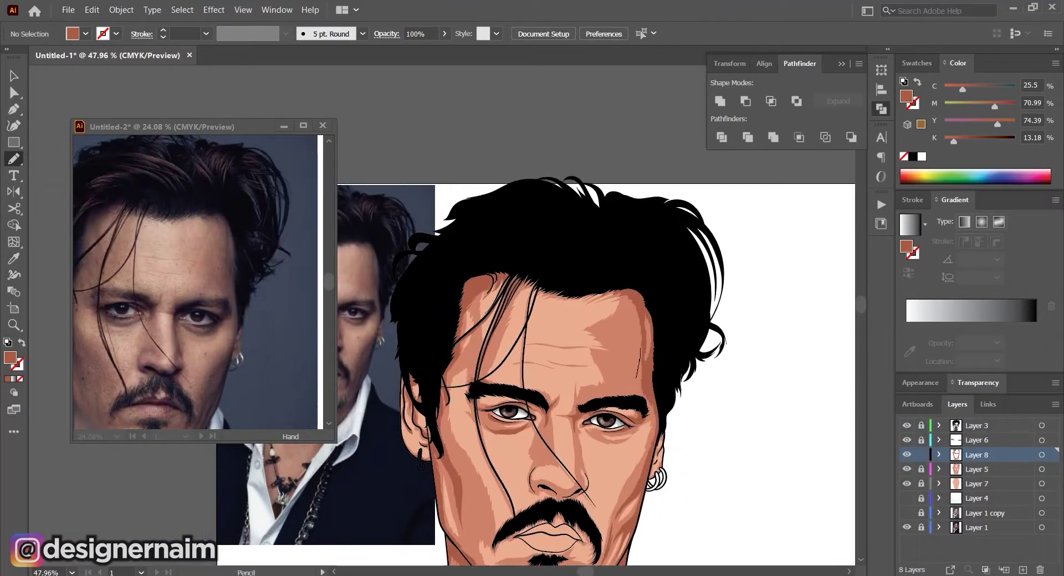
Draw a spiky dark brown hair shadow under the hairline at the hoop-earring-side corner of the forehead
{"action": "scroll", "coordinate": [569, 337], "scroll_direction": "down", "scroll_amount": 3}
{"action": "scroll", "coordinate": [582, 319], "scroll_direction": "up", "scroll_amount": 5}
{"action": "mouse_move", "coordinate": [614, 296]}
{"action": "left_mouse_down"}
{"action": "mouse_move", "coordinate": [628, 319]}
{"action": "mouse_move", "coordinate": [629, 295]}
{"action": "left_mouse_up"}
{"action": "scroll", "coordinate": [570, 344], "scroll_direction": "up", "scroll_amount": 5}
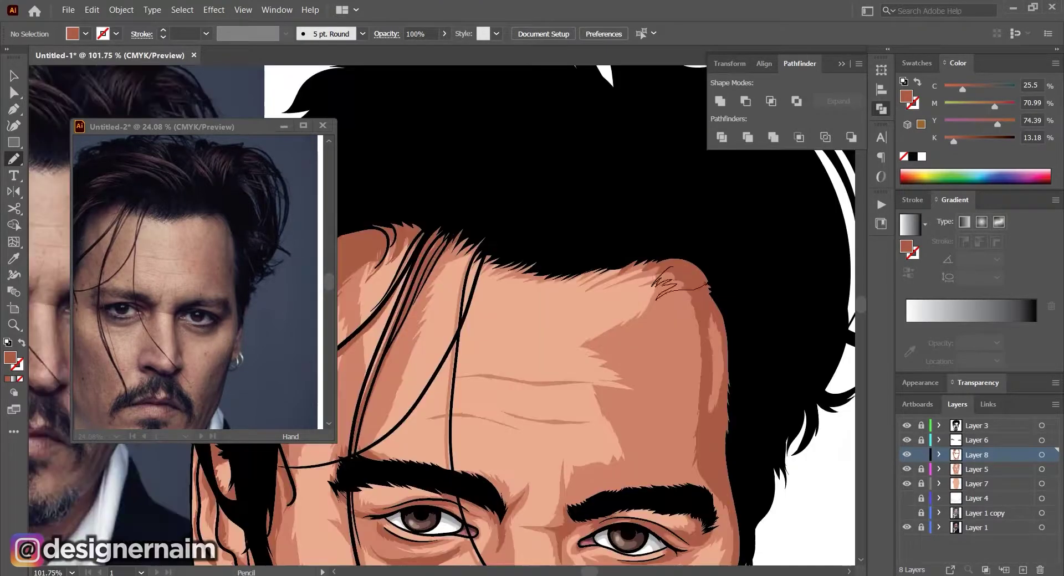
{"action": "left_click_drag", "start_coordinate": [703, 287], "coordinate": [672, 268]}
Draw dark brown shadows around the nose wing and beneath the nostril on the side away from the hoop earrings
{"action": "scroll", "coordinate": [576, 345], "scroll_direction": "down", "scroll_amount": 8}
{"action": "scroll", "coordinate": [545, 499], "scroll_direction": "up", "scroll_amount": 14}
{"action": "mouse_move", "coordinate": [501, 354]}
{"action": "left_mouse_down"}
{"action": "mouse_move", "coordinate": [538, 344]}
{"action": "mouse_move", "coordinate": [529, 334]}
{"action": "left_mouse_up"}
{"action": "scroll", "coordinate": [532, 361], "scroll_direction": "down", "scroll_amount": 5}
{"action": "scroll", "coordinate": [499, 410], "scroll_direction": "up", "scroll_amount": 6}
{"action": "scroll", "coordinate": [515, 343], "scroll_direction": "down", "scroll_amount": 1}
{"action": "mouse_move", "coordinate": [478, 370]}
{"action": "left_mouse_down"}
{"action": "mouse_move", "coordinate": [530, 333]}
{"action": "mouse_move", "coordinate": [537, 385]}
{"action": "left_mouse_up"}
{"action": "scroll", "coordinate": [507, 399], "scroll_direction": "down", "scroll_amount": 5}
{"action": "scroll", "coordinate": [487, 427], "scroll_direction": "up", "scroll_amount": 6}
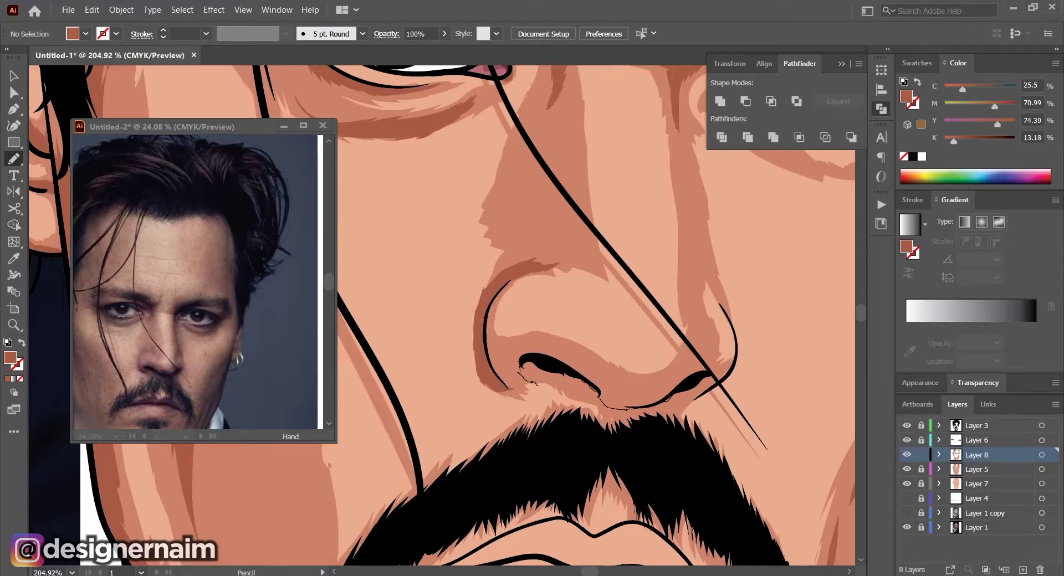
Draw a thin dark brown shadow beneath the nostril on the hoop-earring side
{"action": "scroll", "coordinate": [498, 388], "scroll_direction": "down", "scroll_amount": 3}
{"action": "scroll", "coordinate": [526, 377], "scroll_direction": "up", "scroll_amount": 2}
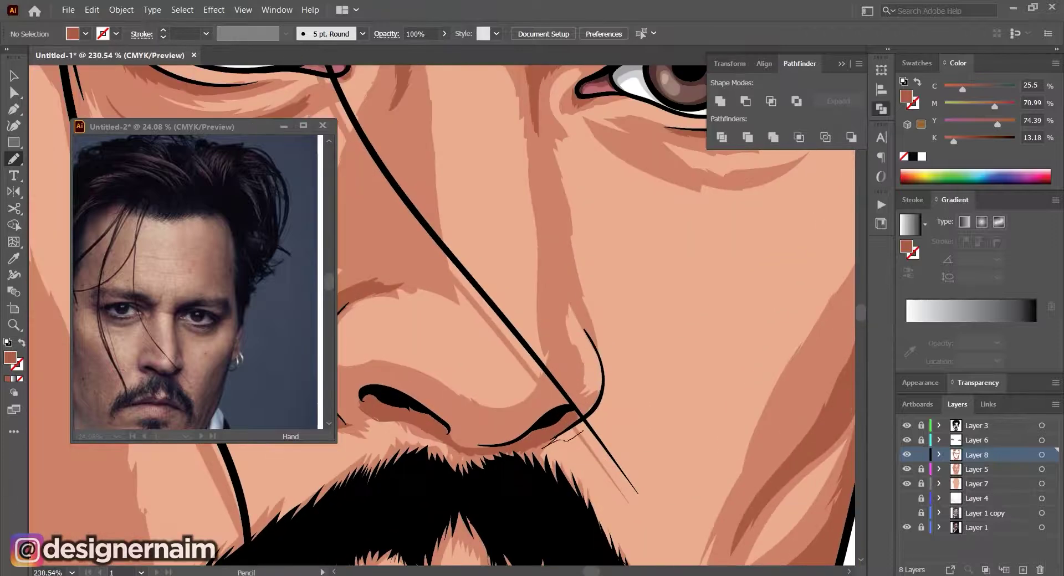
{"action": "scroll", "coordinate": [554, 360], "scroll_direction": "down", "scroll_amount": 5}
Draw a long dark brown shadow along the hoop-earring side of the nose, from the inner brow down to the nose wing
{"action": "scroll", "coordinate": [570, 333], "scroll_direction": "up", "scroll_amount": 6}
{"action": "scroll", "coordinate": [576, 421], "scroll_direction": "up", "scroll_amount": 2}
{"action": "left_click_drag", "start_coordinate": [600, 462], "coordinate": [546, 187]}
{"action": "scroll", "coordinate": [601, 463], "scroll_direction": "down", "scroll_amount": 1}
{"action": "scroll", "coordinate": [576, 388], "scroll_direction": "down", "scroll_amount": 4}
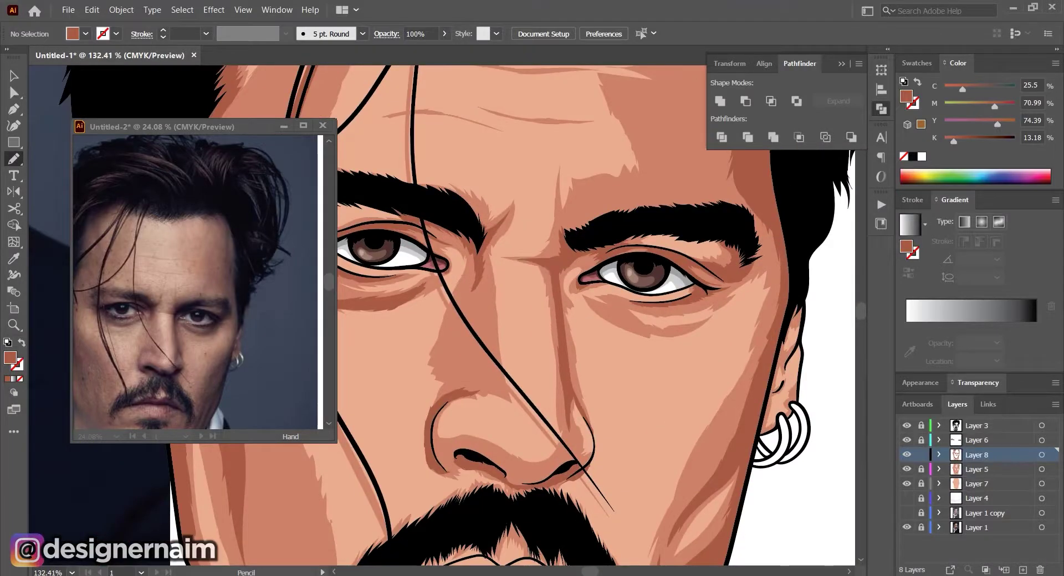
Draw a dark brown crescent shadow on the bag under the hoop-earring-side eye
{"action": "scroll", "coordinate": [516, 179], "scroll_direction": "up", "scroll_amount": 2}
{"action": "scroll", "coordinate": [577, 277], "scroll_direction": "down", "scroll_amount": 1}
{"action": "mouse_move", "coordinate": [633, 274]}
{"action": "left_mouse_down"}
{"action": "mouse_move", "coordinate": [611, 284]}
{"action": "mouse_move", "coordinate": [630, 276]}
{"action": "left_mouse_up"}
{"action": "scroll", "coordinate": [532, 233], "scroll_direction": "down", "scroll_amount": 2}
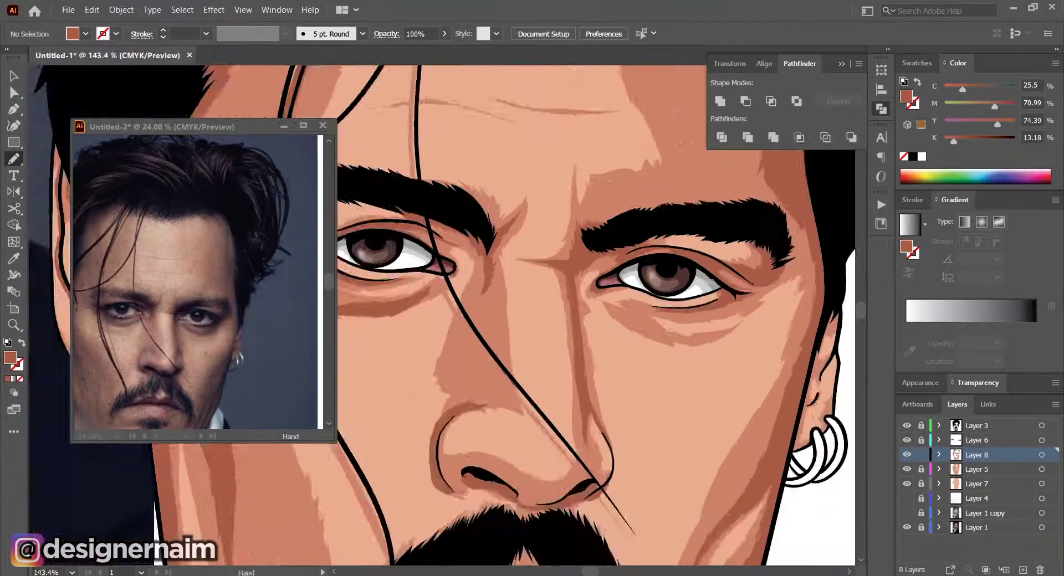
{"action": "scroll", "coordinate": [715, 269], "scroll_direction": "up", "scroll_amount": 4}
{"action": "left_click_drag", "start_coordinate": [553, 377], "coordinate": [678, 371]}
{"action": "scroll", "coordinate": [532, 310], "scroll_direction": "down", "scroll_amount": 6}
{"action": "scroll", "coordinate": [554, 333], "scroll_direction": "up", "scroll_amount": 2}
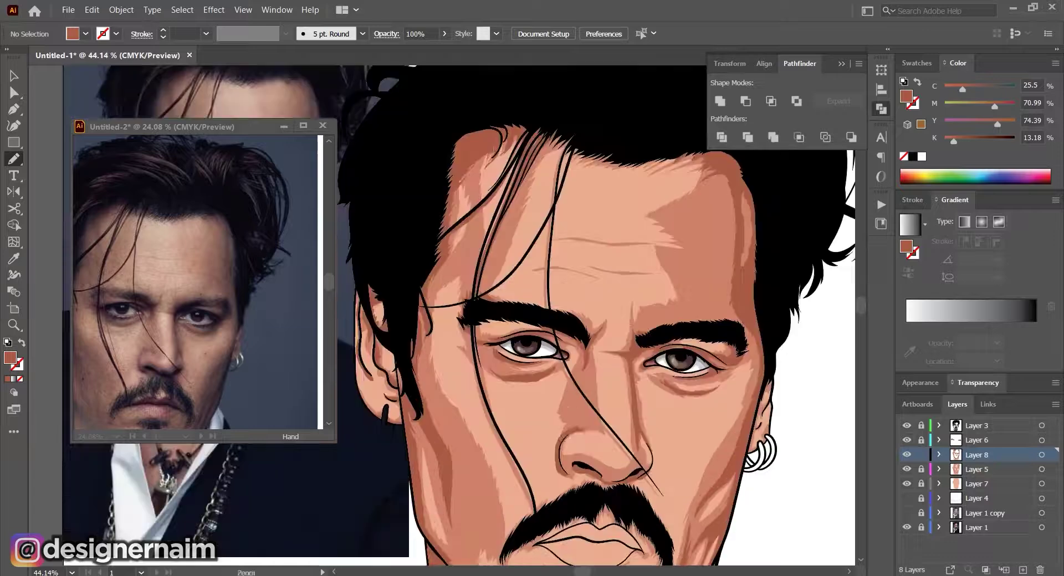
Draw a dark brown shadow below the lower lip beside the soul patch, on the side away from the hoop earrings
{"action": "scroll", "coordinate": [579, 437], "scroll_direction": "down", "scroll_amount": 1}
{"action": "left_click_drag", "start_coordinate": [561, 454], "coordinate": [576, 462]}
{"action": "scroll", "coordinate": [532, 452], "scroll_direction": "down", "scroll_amount": 4}
{"action": "scroll", "coordinate": [526, 527], "scroll_direction": "up", "scroll_amount": 4}
{"action": "left_click_drag", "start_coordinate": [574, 426], "coordinate": [569, 434]}
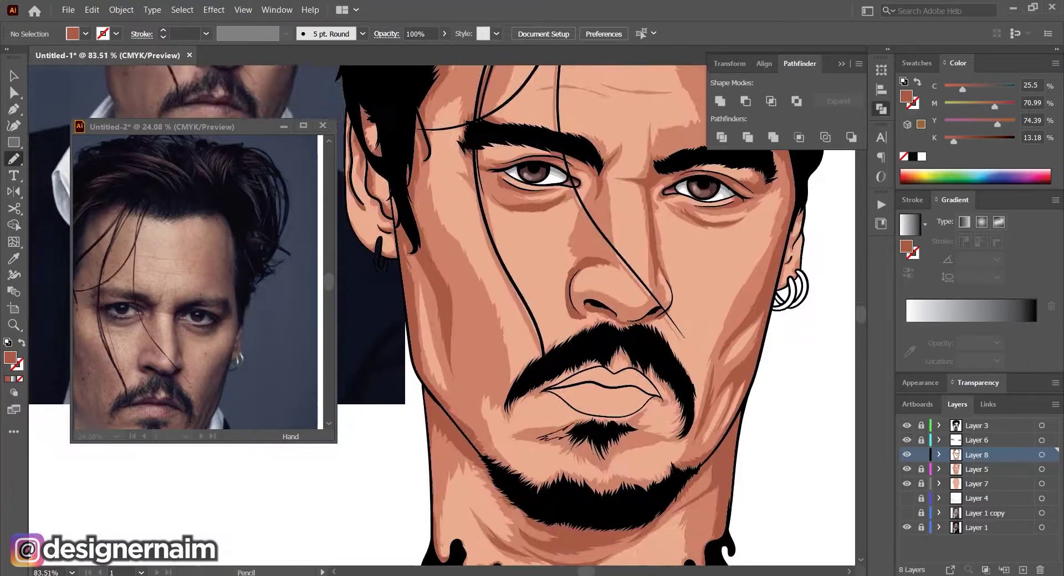
{"action": "scroll", "coordinate": [604, 399], "scroll_direction": "down", "scroll_amount": 2}
{"action": "scroll", "coordinate": [604, 399], "scroll_direction": "up", "scroll_amount": 3}
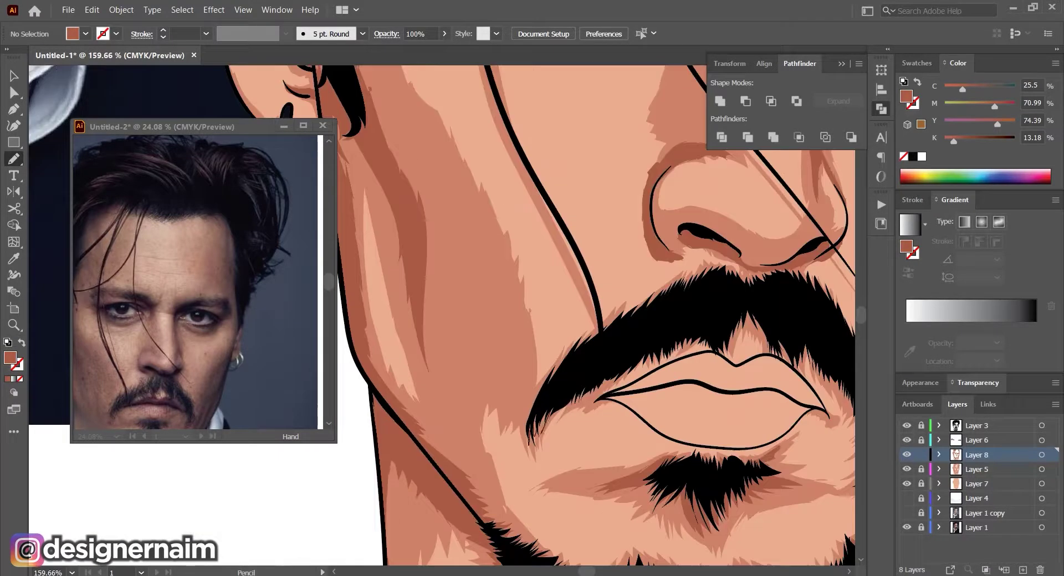
Draw dark brown shadows around the mouth and below the lower lip on the hoop-earring side
{"action": "scroll", "coordinate": [609, 388], "scroll_direction": "up", "scroll_amount": 1}
{"action": "left_click_drag", "start_coordinate": [636, 315], "coordinate": [616, 355]}
{"action": "left_click_drag", "start_coordinate": [692, 388], "coordinate": [602, 377]}
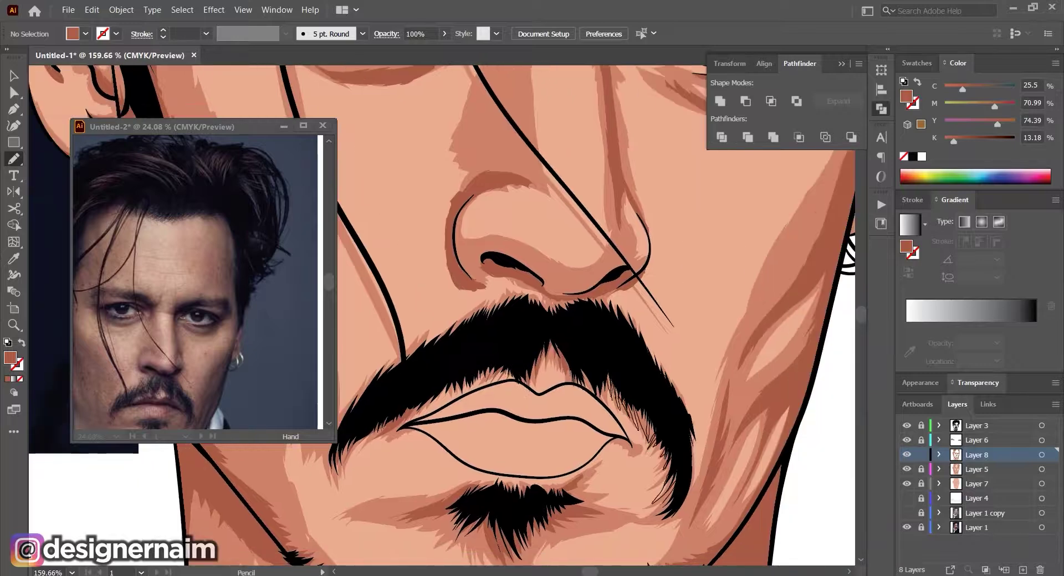
{"action": "scroll", "coordinate": [662, 509], "scroll_direction": "down", "scroll_amount": 3}
{"action": "scroll", "coordinate": [590, 407], "scroll_direction": "up", "scroll_amount": 2}
{"action": "left_click_drag", "start_coordinate": [687, 415], "coordinate": [541, 425]}
{"action": "scroll", "coordinate": [575, 477], "scroll_direction": "down", "scroll_amount": 3}
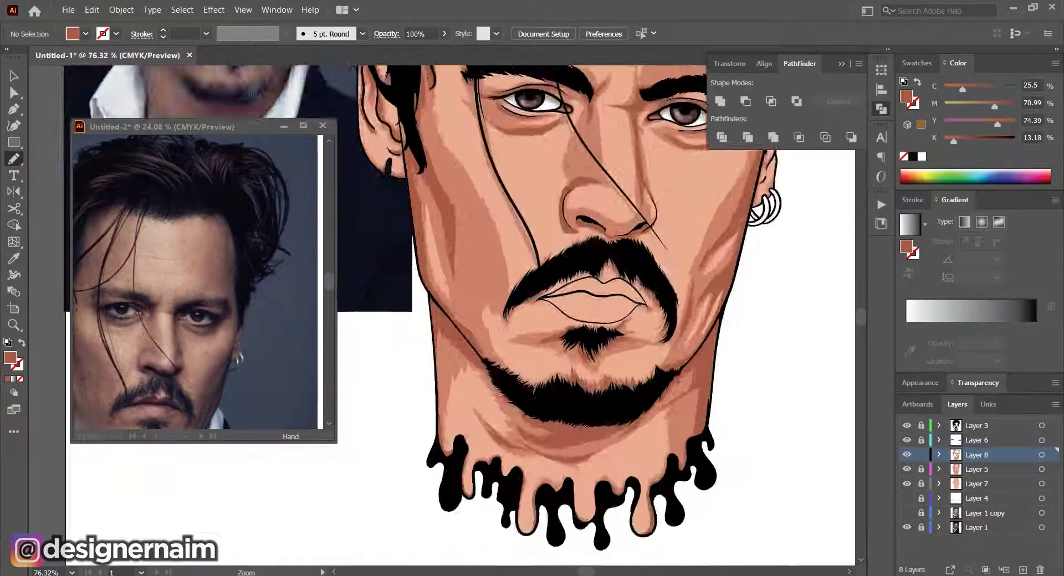
Recolor Layer 8's dark brown shadows to C 23.88, M 74.33, Y 74.2, K 21 and sample that color
{"action": "key", "text": "ctrl+a"}
{"action": "scroll", "coordinate": [699, 455], "scroll_direction": "down", "scroll_amount": 1}
{"action": "key", "text": "i"}
{"action": "left_click", "coordinate": [646, 320]}
{"action": "double_click", "coordinate": [10, 357]}
{"action": "left_click", "coordinate": [745, 286]}
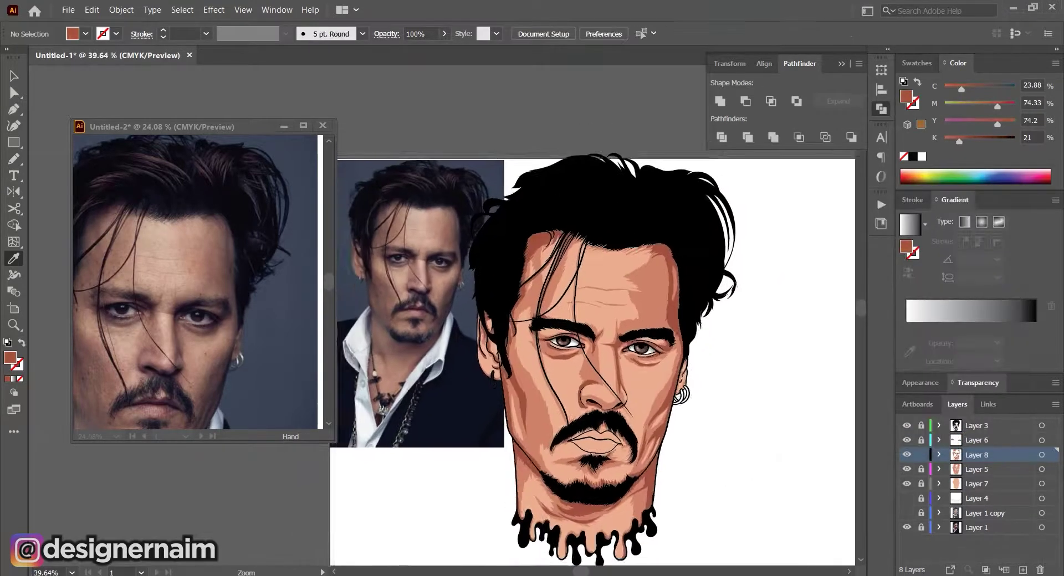
Set the fill color to deep red-brown 7F332D and draw a first deep shadow at the nose with the Pencil tool
{"action": "scroll", "coordinate": [719, 333], "scroll_direction": "down", "scroll_amount": 1}
{"action": "scroll", "coordinate": [598, 352], "scroll_direction": "up", "scroll_amount": 4}
{"action": "key", "text": "n"}
{"action": "scroll", "coordinate": [670, 466], "scroll_direction": "up", "scroll_amount": 5}
{"action": "double_click", "coordinate": [10, 358]}
{"action": "left_click", "coordinate": [759, 321]}
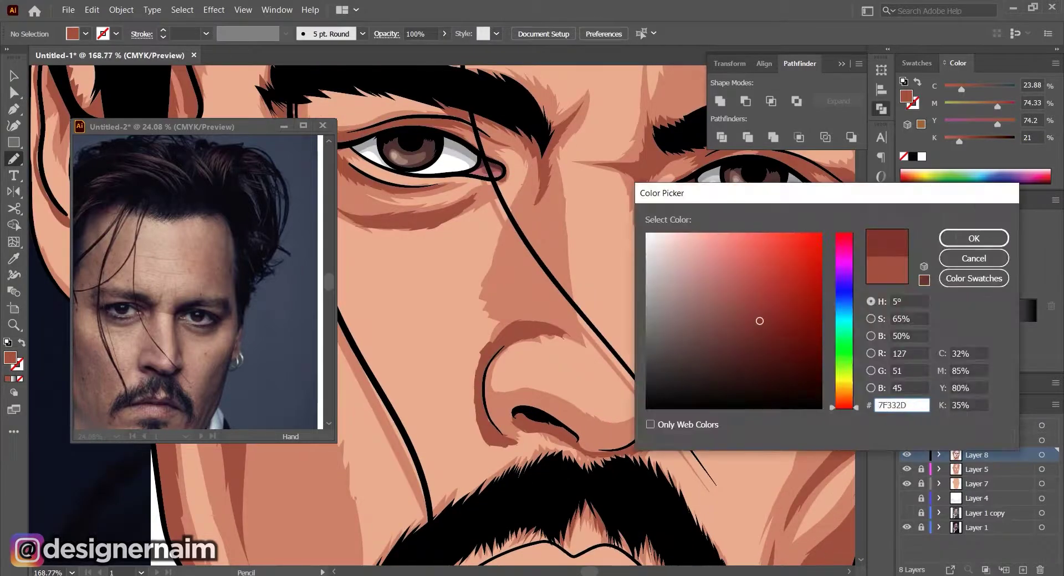
{"action": "key", "text": "Return"}
{"action": "scroll", "coordinate": [628, 449], "scroll_direction": "up", "scroll_amount": 4}
{"action": "scroll", "coordinate": [776, 470], "scroll_direction": "down", "scroll_amount": 2}
{"action": "mouse_move", "coordinate": [674, 399]}
{"action": "left_mouse_down"}
{"action": "mouse_move", "coordinate": [636, 418]}
{"action": "mouse_move", "coordinate": [546, 425]}
{"action": "mouse_move", "coordinate": [589, 431]}
{"action": "left_mouse_up"}
Draw deep red-brown shadows on the upper edge of the nose wing and beneath both nostrils
{"action": "scroll", "coordinate": [595, 438], "scroll_direction": "up", "scroll_amount": 2}
{"action": "scroll", "coordinate": [596, 428], "scroll_direction": "down", "scroll_amount": 2}
{"action": "scroll", "coordinate": [372, 427], "scroll_direction": "up", "scroll_amount": 2}
{"action": "left_click_drag", "start_coordinate": [547, 261], "coordinate": [530, 267]}
{"action": "left_click_drag", "start_coordinate": [545, 419], "coordinate": [501, 333]}
{"action": "scroll", "coordinate": [546, 388], "scroll_direction": "down", "scroll_amount": 2}
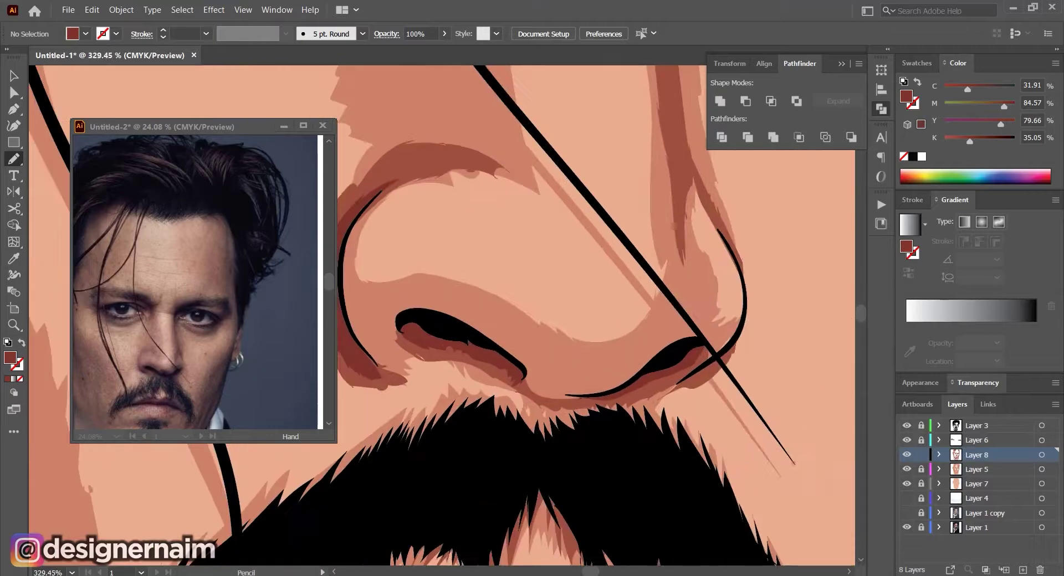
{"action": "left_click_drag", "start_coordinate": [673, 390], "coordinate": [719, 367]}
{"action": "scroll", "coordinate": [665, 366], "scroll_direction": "down", "scroll_amount": 3}
Draw deep red-brown shadows under the inner brow end and at the outer lid of the hoop-earring-side eye
{"action": "scroll", "coordinate": [721, 188], "scroll_direction": "up", "scroll_amount": 3}
{"action": "mouse_move", "coordinate": [591, 257]}
{"action": "left_mouse_down"}
{"action": "mouse_move", "coordinate": [593, 293]}
{"action": "mouse_move", "coordinate": [667, 276]}
{"action": "left_mouse_up"}
{"action": "scroll", "coordinate": [776, 293], "scroll_direction": "up", "scroll_amount": 2}
{"action": "mouse_move", "coordinate": [826, 333]}
{"action": "left_mouse_down"}
{"action": "mouse_move", "coordinate": [671, 325]}
{"action": "mouse_move", "coordinate": [704, 332]}
{"action": "left_mouse_up"}
Draw a narrow deep red-brown shadow beneath the lower-lid line of the hoop-earring-side eye
{"action": "left_click_drag", "start_coordinate": [610, 383], "coordinate": [645, 397]}
{"action": "left_click_drag", "start_coordinate": [582, 409], "coordinate": [627, 416]}
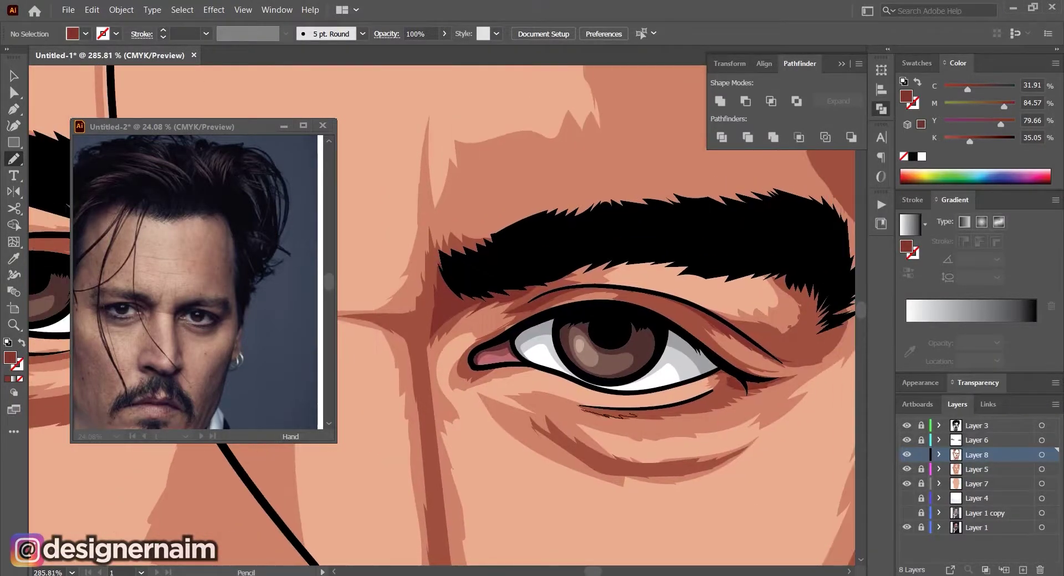
{"action": "left_click_drag", "start_coordinate": [712, 395], "coordinate": [581, 408]}
{"action": "scroll", "coordinate": [577, 401], "scroll_direction": "up", "scroll_amount": 2}
{"action": "left_click", "coordinate": [585, 411], "text": "ctrl"}
{"action": "left_click", "coordinate": [582, 430], "text": "ctrl"}
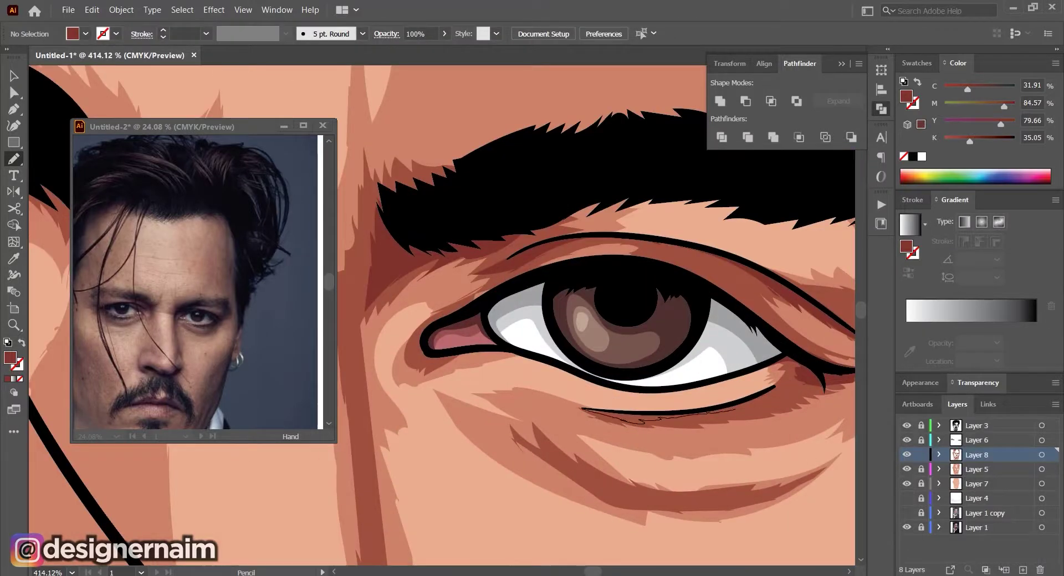
Draw a deep red-brown shadow beneath the lower-lid line of the opposite eye
{"action": "scroll", "coordinate": [637, 354], "scroll_direction": "down", "scroll_amount": 4}
{"action": "scroll", "coordinate": [421, 332], "scroll_direction": "up", "scroll_amount": 3}
{"action": "left_click_drag", "start_coordinate": [408, 365], "coordinate": [597, 409]}
{"action": "scroll", "coordinate": [554, 388], "scroll_direction": "down", "scroll_amount": 3}
{"action": "scroll", "coordinate": [388, 354], "scroll_direction": "up", "scroll_amount": 3}
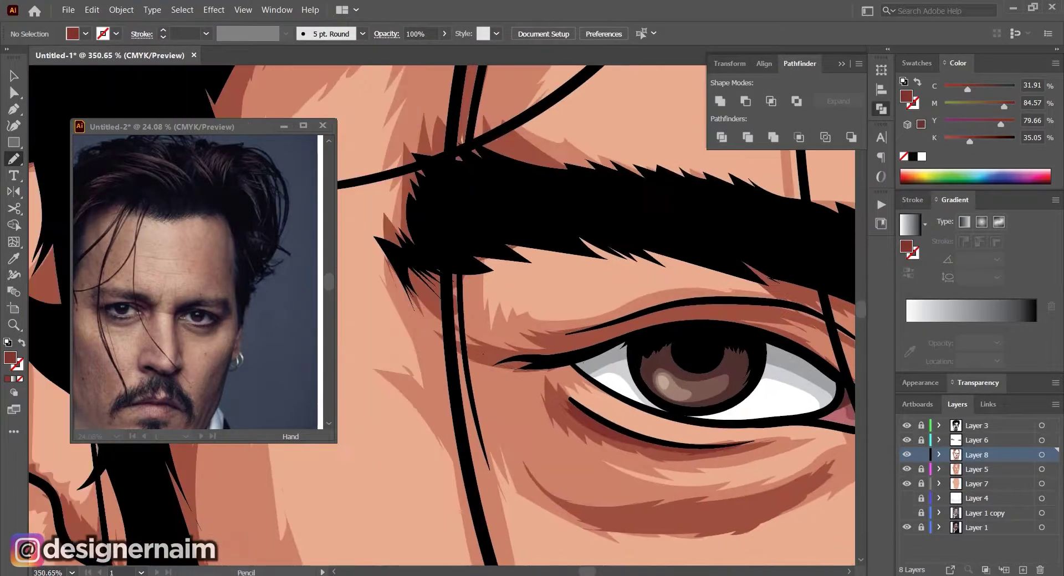
Draw deep red-brown shadows on the upper lid and around the brow of the eye away from the hoop earrings
{"action": "left_click_drag", "start_coordinate": [743, 400], "coordinate": [583, 364]}
{"action": "left_click_drag", "start_coordinate": [715, 343], "coordinate": [558, 425]}
{"action": "left_click_drag", "start_coordinate": [626, 391], "coordinate": [733, 440]}
{"action": "left_click_drag", "start_coordinate": [418, 418], "coordinate": [438, 410]}
{"action": "scroll", "coordinate": [601, 410], "scroll_direction": "down", "scroll_amount": 8}
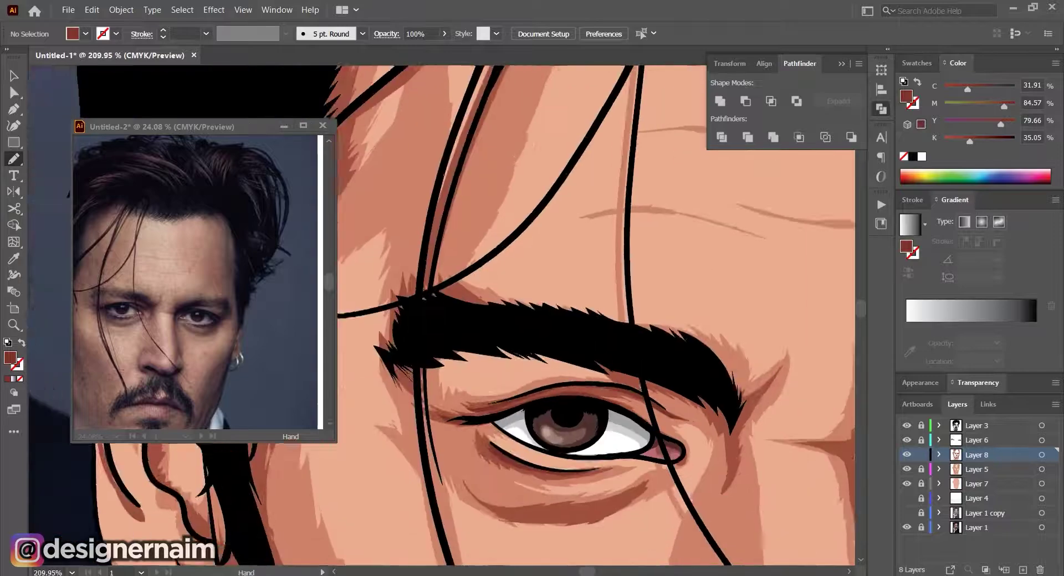
Draw a spiky deep red-brown shadow along the underside of the chin beard
{"action": "scroll", "coordinate": [604, 343], "scroll_direction": "up", "scroll_amount": 2}
{"action": "left_click_drag", "start_coordinate": [610, 454], "coordinate": [609, 260]}
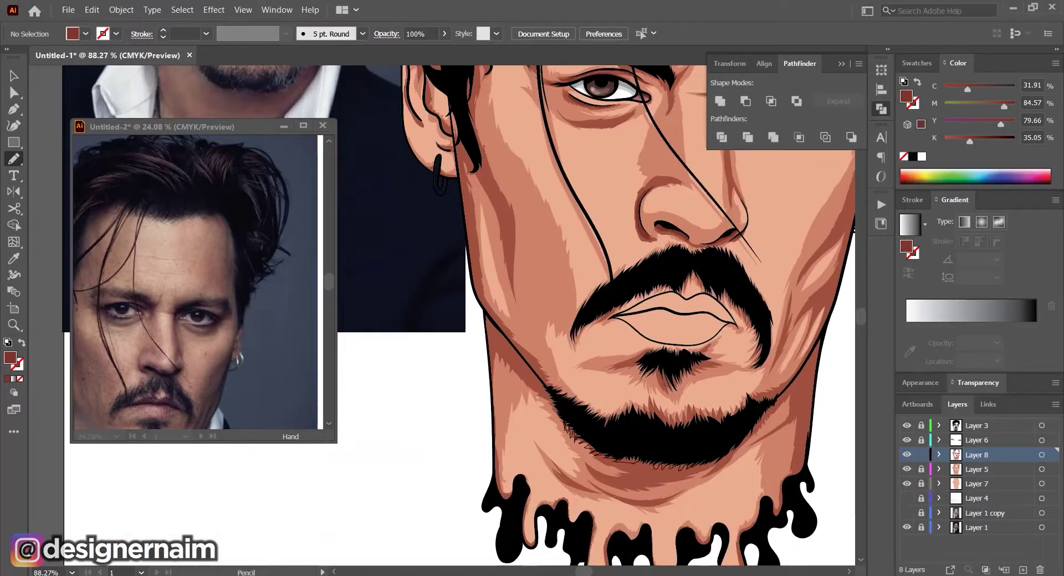
{"action": "left_click_drag", "start_coordinate": [748, 387], "coordinate": [554, 388]}
{"action": "scroll", "coordinate": [610, 332], "scroll_direction": "up", "scroll_amount": 1}
{"action": "scroll", "coordinate": [764, 427], "scroll_direction": "down", "scroll_amount": 3}
Put the deep red-brown shadows on a new layer above the locked Layer 8 and set their black value to 48%
{"action": "key", "text": "ctrl+a"}
{"action": "key", "text": "ctrl+shift+a"}
{"action": "left_click", "coordinate": [921, 455]}
{"action": "left_click", "coordinate": [1022, 570]}
{"action": "key", "text": "ctrl+a"}
{"action": "scroll", "coordinate": [655, 398], "scroll_direction": "down", "scroll_amount": 2}
{"action": "key", "text": "ctrl+shift+a"}
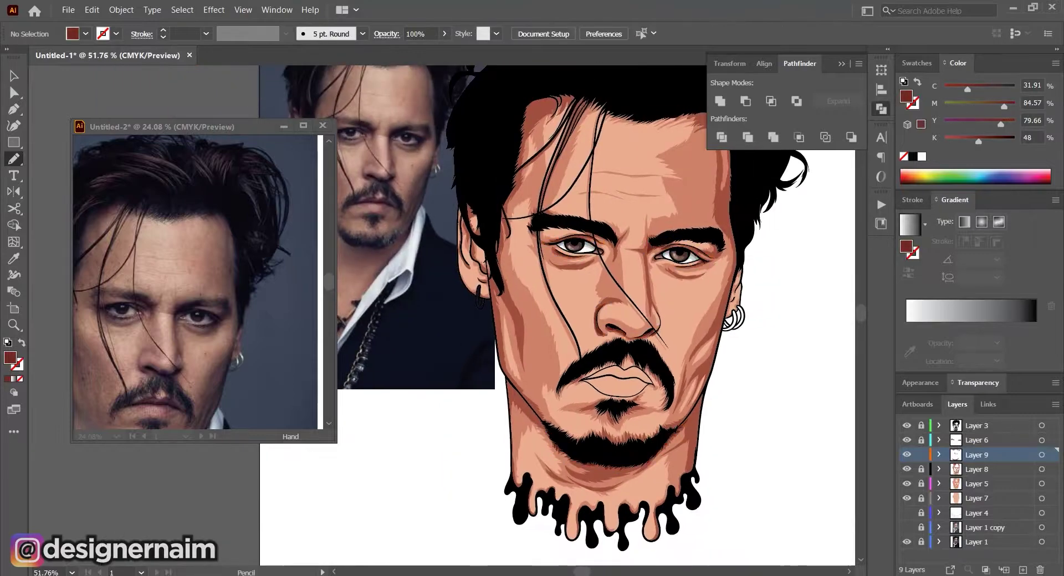
Draw deep red-brown shadows along the jaw and outer cheek up to the ear on the hoop-earring side
{"action": "scroll", "coordinate": [671, 428], "scroll_direction": "up", "scroll_amount": 5}
{"action": "left_click_drag", "start_coordinate": [711, 499], "coordinate": [697, 520]}
{"action": "left_click_drag", "start_coordinate": [711, 363], "coordinate": [735, 319]}
{"action": "scroll", "coordinate": [712, 393], "scroll_direction": "down", "scroll_amount": 3}
{"action": "scroll", "coordinate": [737, 249], "scroll_direction": "up", "scroll_amount": 3}
{"action": "left_click_drag", "start_coordinate": [692, 249], "coordinate": [693, 354]}
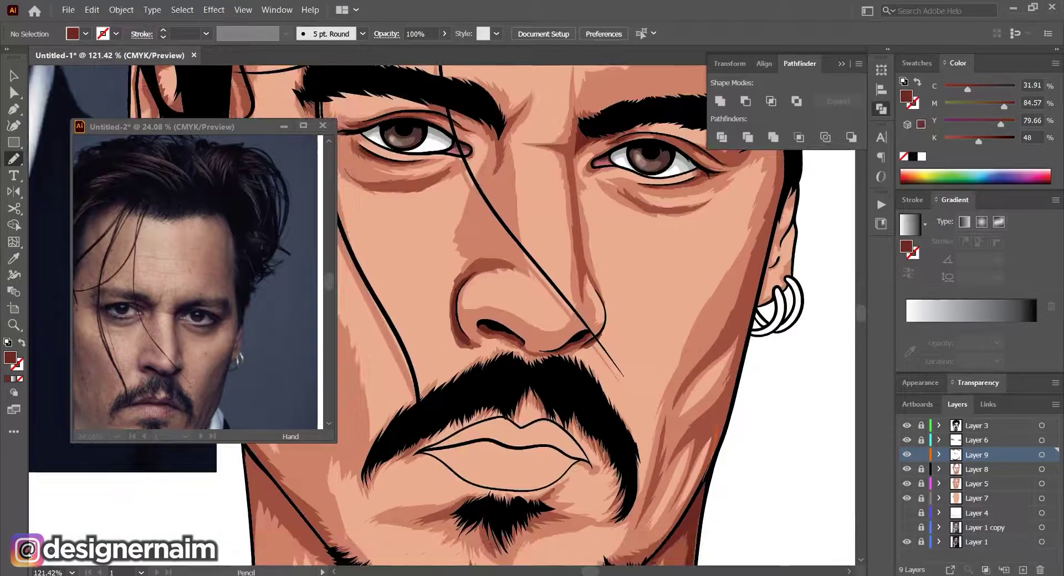
{"action": "left_click_drag", "start_coordinate": [752, 302], "coordinate": [778, 200]}
{"action": "scroll", "coordinate": [725, 359], "scroll_direction": "down", "scroll_amount": 4}
Lock Layer 9, unlock Layer 8, and draw a medium brown shadow down the hoop-earring-side jaw on it
{"action": "left_click", "coordinate": [921, 455]}
{"action": "left_click", "coordinate": [921, 470]}
{"action": "left_click", "coordinate": [976, 469]}
{"action": "mouse_move", "coordinate": [714, 311]}
{"action": "left_mouse_down"}
{"action": "mouse_move", "coordinate": [660, 393]}
{"action": "mouse_move", "coordinate": [686, 437]}
{"action": "mouse_move", "coordinate": [677, 477]}
{"action": "left_mouse_up"}
{"action": "scroll", "coordinate": [694, 398], "scroll_direction": "up", "scroll_amount": 8}
{"action": "key", "text": "ctrl+shift+a"}
{"action": "scroll", "coordinate": [699, 421], "scroll_direction": "down", "scroll_amount": 6}
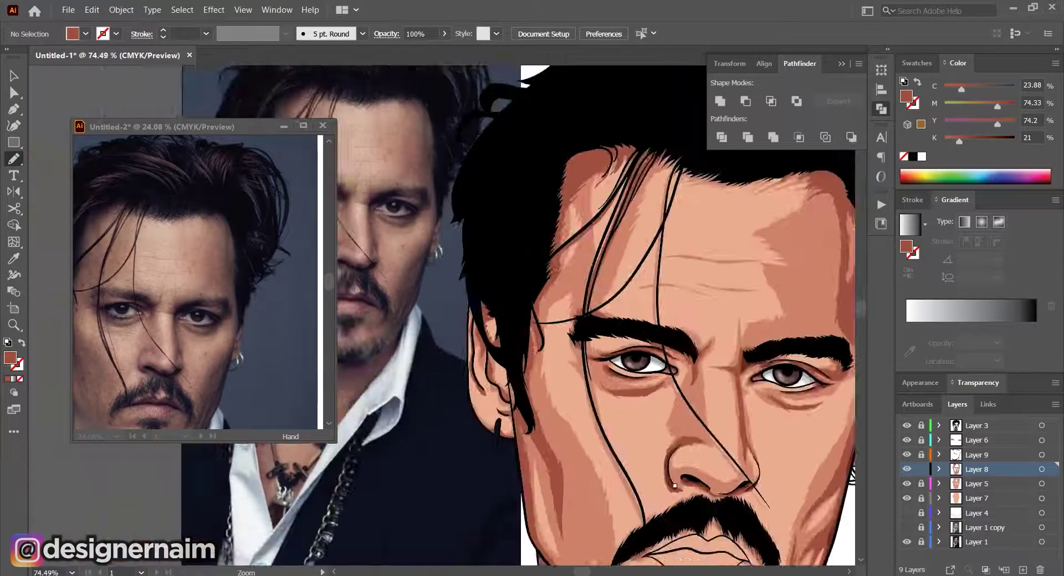
Return to Layer 9 with Layer 8 locked and draw deep red-brown shadows down the cheek away from the hoop earrings
{"action": "left_click", "coordinate": [921, 469]}
{"action": "left_click", "coordinate": [921, 455]}
{"action": "key", "text": "ctrl+a"}
{"action": "key", "text": "ctrl+shift+a"}
{"action": "scroll", "coordinate": [507, 388], "scroll_direction": "up", "scroll_amount": 5}
{"action": "left_click_drag", "start_coordinate": [582, 476], "coordinate": [585, 266]}
{"action": "scroll", "coordinate": [585, 266], "scroll_direction": "down", "scroll_amount": 3}
{"action": "left_click_drag", "start_coordinate": [575, 266], "coordinate": [581, 338]}
{"action": "mouse_move", "coordinate": [615, 471]}
{"action": "left_mouse_down"}
{"action": "mouse_move", "coordinate": [552, 279]}
{"action": "mouse_move", "coordinate": [621, 366]}
{"action": "left_mouse_up"}
{"action": "scroll", "coordinate": [488, 499], "scroll_direction": "down", "scroll_amount": 5}
Draw long deep red-brown shadows along the face edge near the sideburn and undo the last stroke
{"action": "scroll", "coordinate": [482, 216], "scroll_direction": "up", "scroll_amount": 8}
{"action": "left_click_drag", "start_coordinate": [493, 233], "coordinate": [503, 399]}
{"action": "mouse_move", "coordinate": [501, 310]}
{"action": "left_mouse_down"}
{"action": "mouse_move", "coordinate": [523, 392]}
{"action": "mouse_move", "coordinate": [506, 395]}
{"action": "left_mouse_up"}
{"action": "mouse_move", "coordinate": [504, 332]}
{"action": "left_mouse_down"}
{"action": "mouse_move", "coordinate": [529, 397]}
{"action": "mouse_move", "coordinate": [543, 359]}
{"action": "mouse_move", "coordinate": [508, 281]}
{"action": "left_mouse_up"}
{"action": "key", "text": "ctrl+z"}
{"action": "scroll", "coordinate": [521, 310], "scroll_direction": "down", "scroll_amount": 1}
{"action": "scroll", "coordinate": [443, 316], "scroll_direction": "down", "scroll_amount": 6}
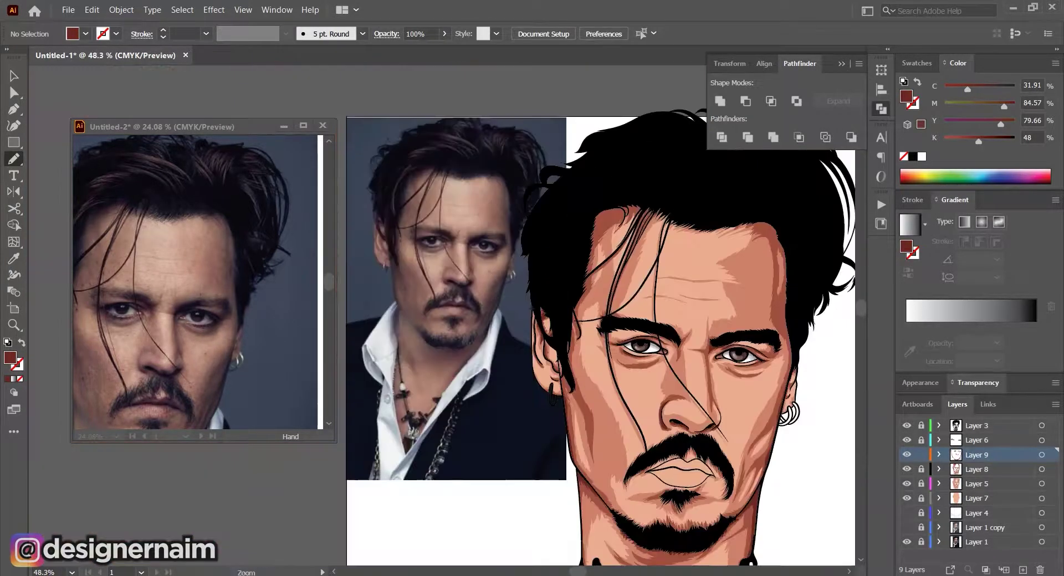
Lock Layer 9 and hide the skin and shadow layers 9, 8, 5 and 7
{"action": "scroll", "coordinate": [553, 360], "scroll_direction": "down", "scroll_amount": 5}
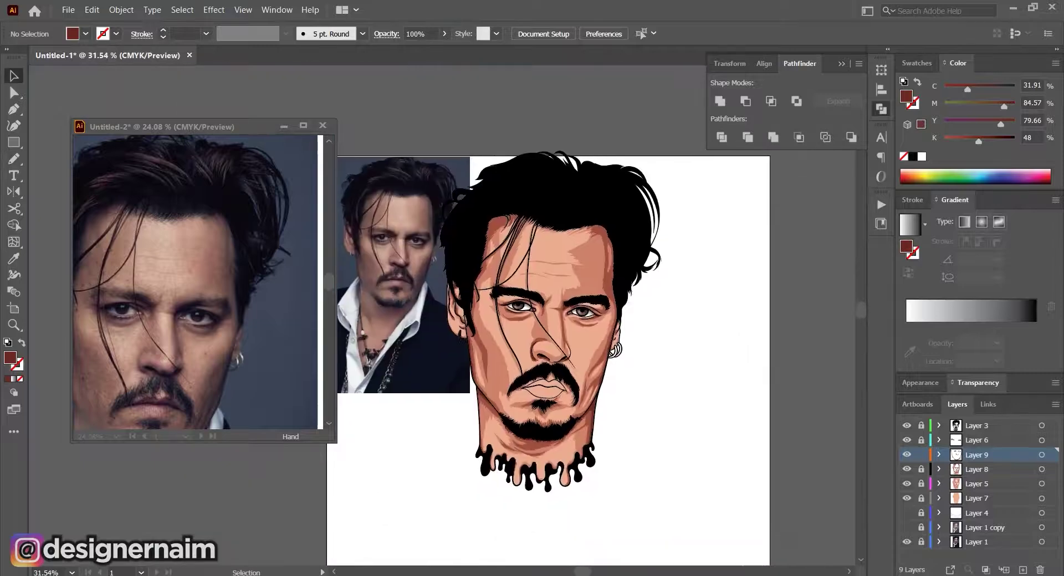
{"action": "scroll", "coordinate": [587, 319], "scroll_direction": "up", "scroll_amount": 4}
{"action": "left_click_drag", "start_coordinate": [586, 319], "coordinate": [580, 304]}
{"action": "left_click", "coordinate": [921, 455]}
{"action": "scroll", "coordinate": [720, 410], "scroll_direction": "down", "scroll_amount": 2}
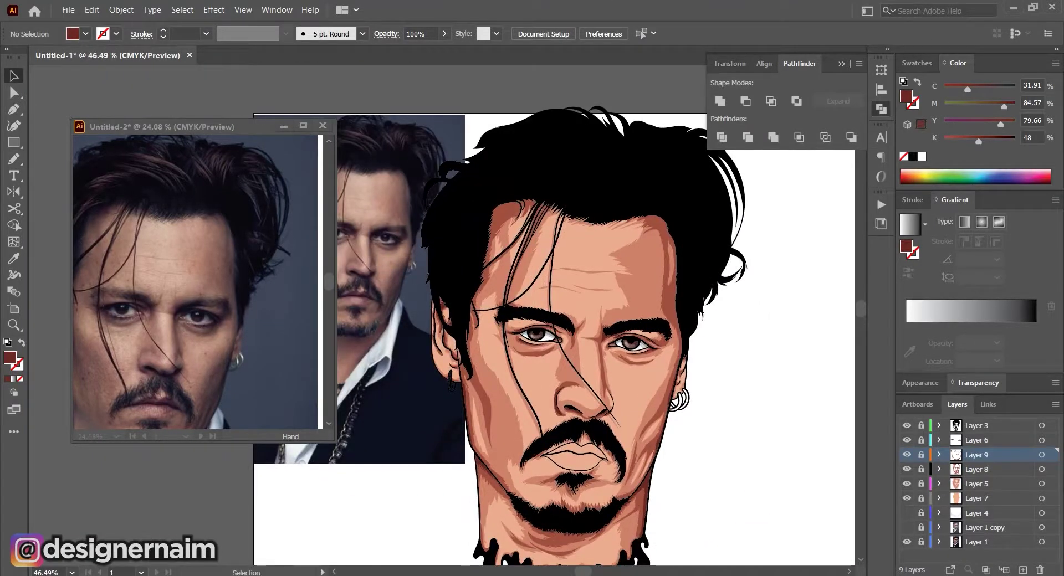
{"action": "left_click", "coordinate": [906, 527]}
{"action": "left_click_drag", "start_coordinate": [907, 527], "coordinate": [906, 455]}
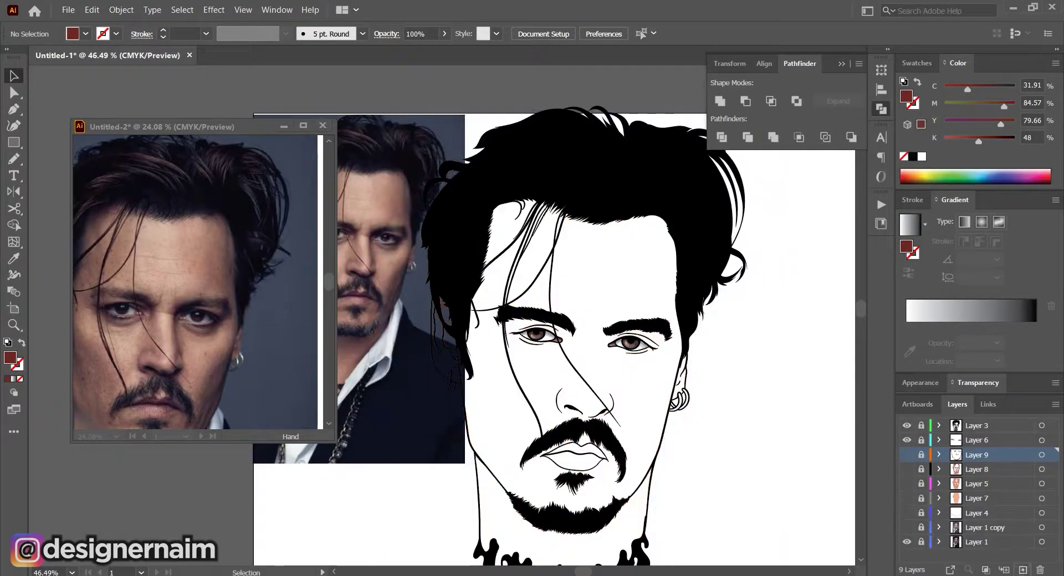
Create a new layer over the visible photo and place a small square filled with C 45.49, M 73.73, Y 52.94, K 29.8 beside the lips
{"action": "left_click", "coordinate": [1022, 570]}
{"action": "key", "text": "n"}
{"action": "scroll", "coordinate": [647, 499], "scroll_direction": "up", "scroll_amount": 4}
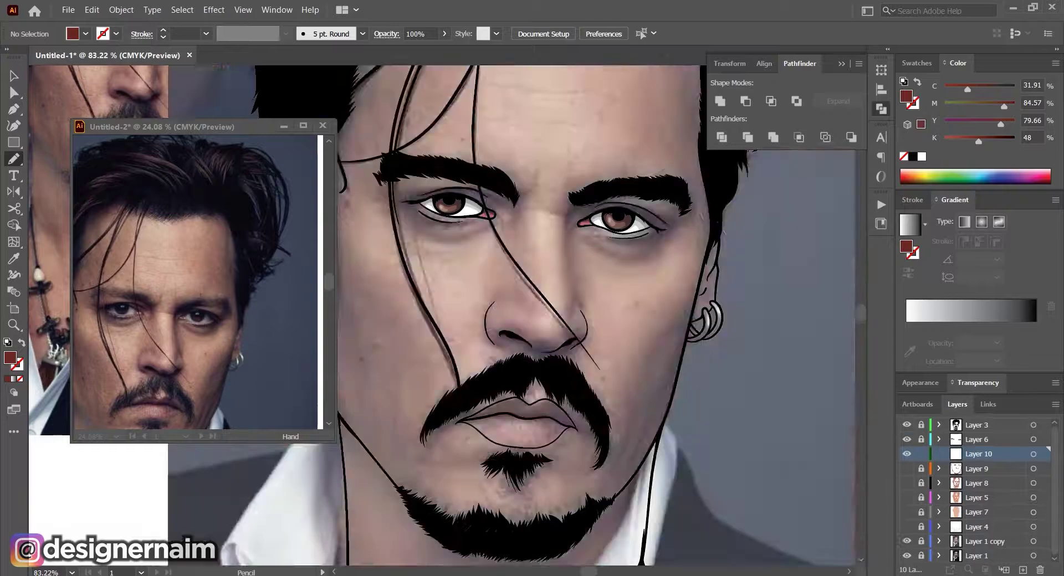
{"action": "scroll", "coordinate": [554, 361], "scroll_direction": "up", "scroll_amount": 5}
{"action": "key", "text": "i"}
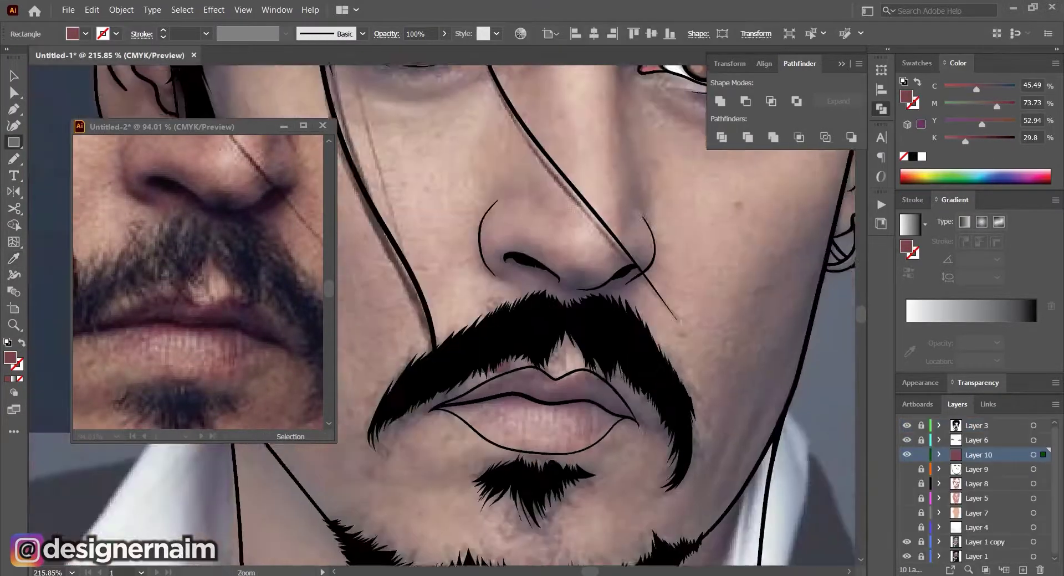
{"action": "left_click_drag", "start_coordinate": [430, 412], "coordinate": [471, 454]}
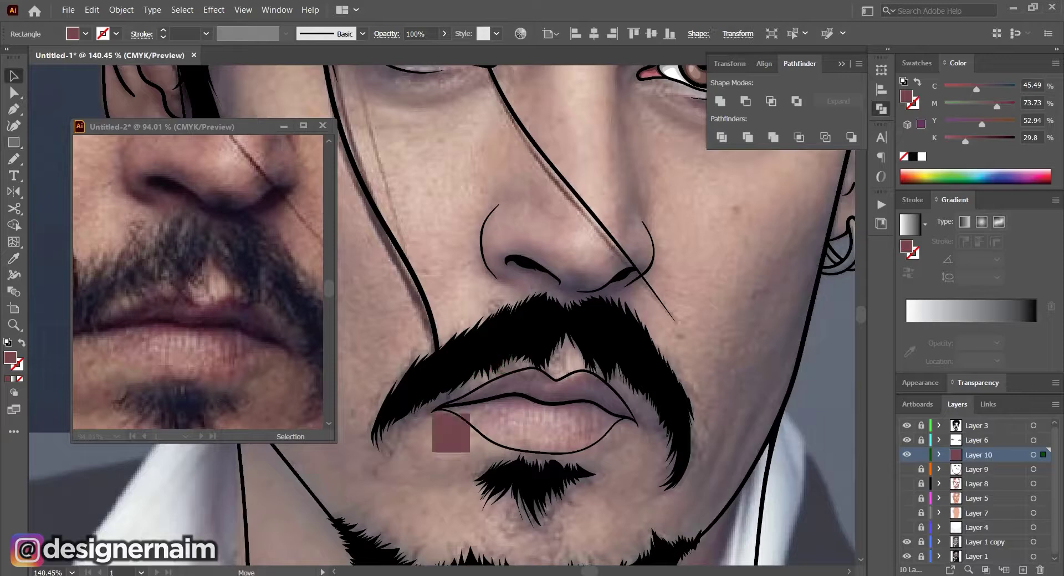
Draw the dark rose upper lip and the jagged shadow under the mouth line with the Pencil tool
{"action": "scroll", "coordinate": [338, 471], "scroll_direction": "up", "scroll_amount": 5}
{"action": "key", "text": "n"}
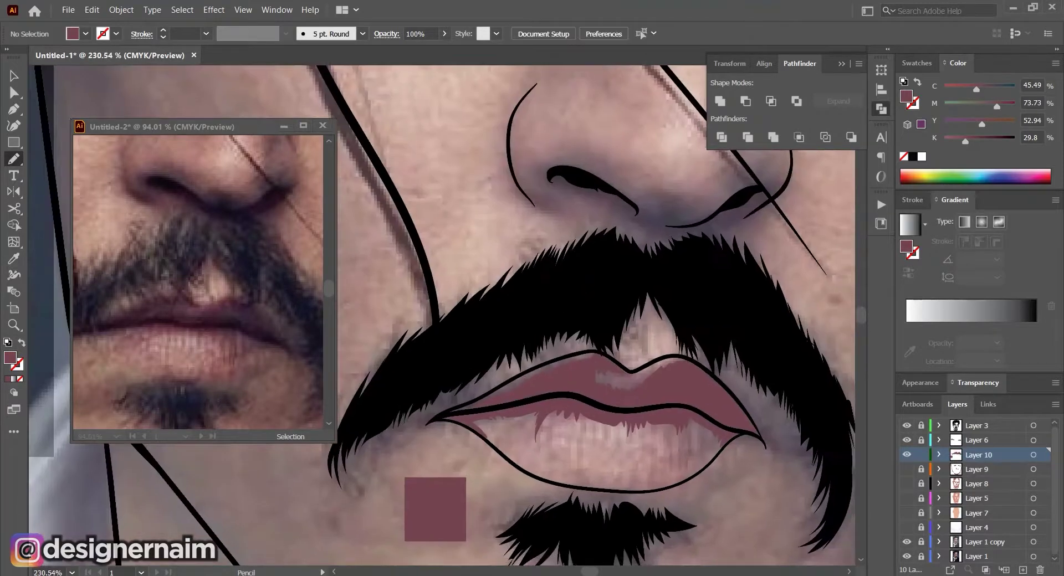
{"action": "scroll", "coordinate": [499, 332], "scroll_direction": "down", "scroll_amount": 1}
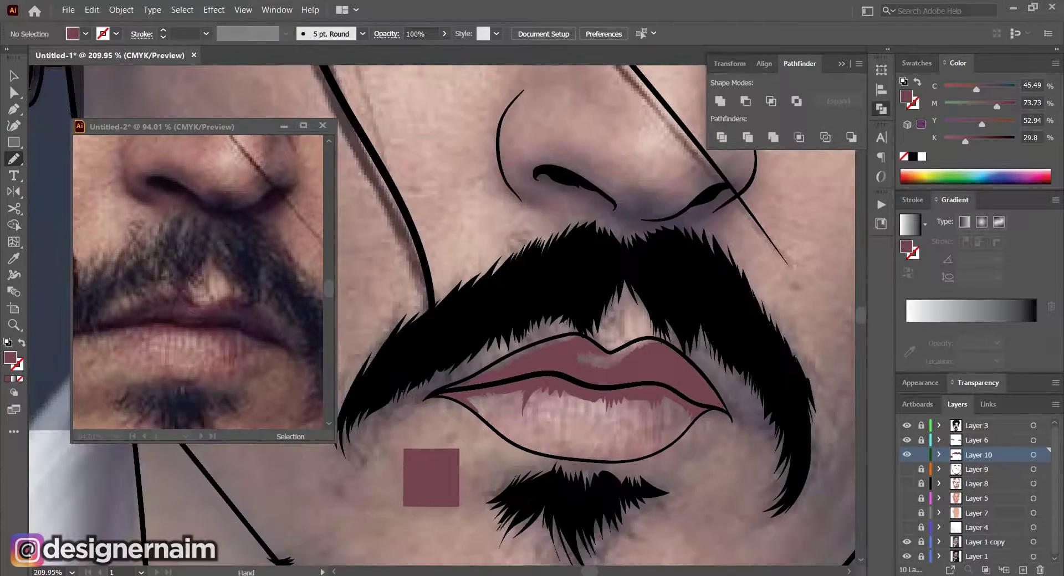
Delete the color swatch square and draw a lighter pink area on the lower lip using C 35.17, M 60.7, Y 37.96, K 4.43
{"action": "left_click", "coordinate": [431, 478], "text": "ctrl"}
{"action": "key", "text": "Delete"}
{"action": "scroll", "coordinate": [588, 402], "scroll_direction": "up", "scroll_amount": 4}
{"action": "left_click_drag", "start_coordinate": [462, 408], "coordinate": [455, 447]}
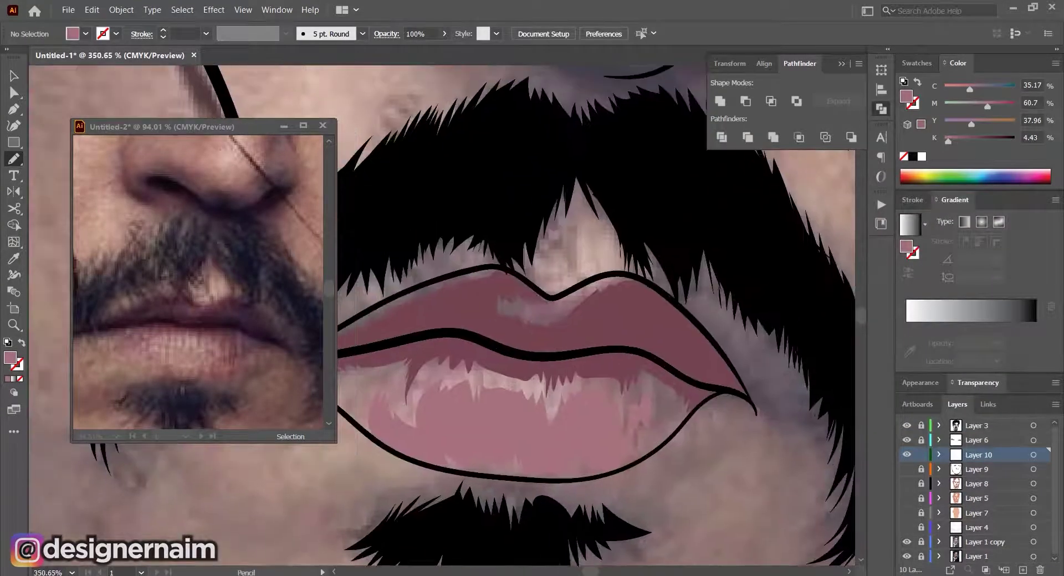
Set the fill to yellow 46% and black 16%, draw the base shape of the lips, and send it to the back
{"action": "left_click_drag", "start_coordinate": [948, 141], "coordinate": [955, 141]}
{"action": "left_click_drag", "start_coordinate": [971, 124], "coordinate": [977, 124]}
{"action": "left_click_drag", "start_coordinate": [554, 388], "coordinate": [598, 374]}
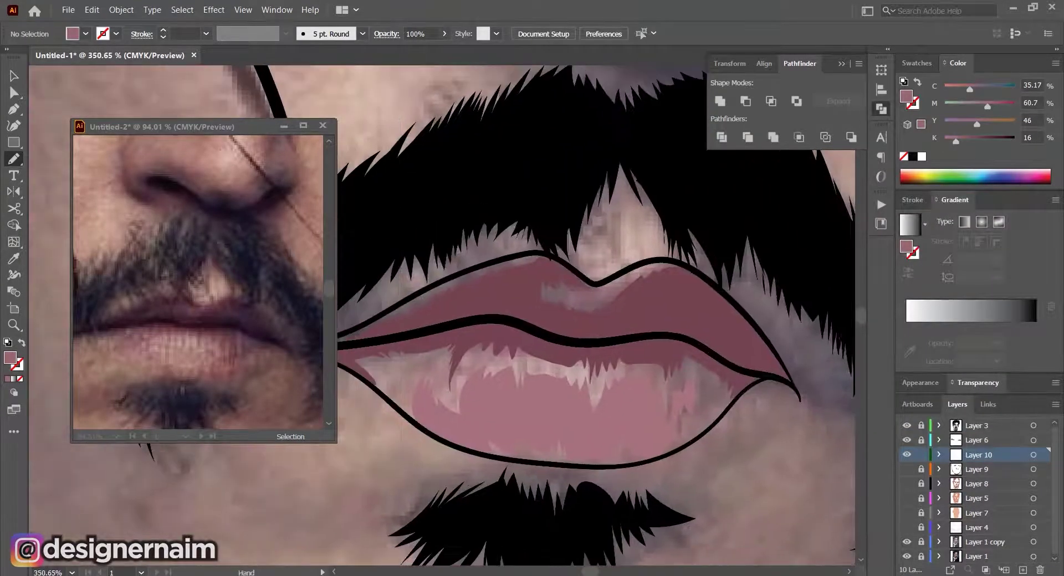
{"action": "left_click_drag", "start_coordinate": [747, 333], "coordinate": [764, 377]}
{"action": "key", "text": "ctrl+shift+bracketleft"}
{"action": "scroll", "coordinate": [673, 380], "scroll_direction": "down", "scroll_amount": 6}
{"action": "key", "text": "v"}
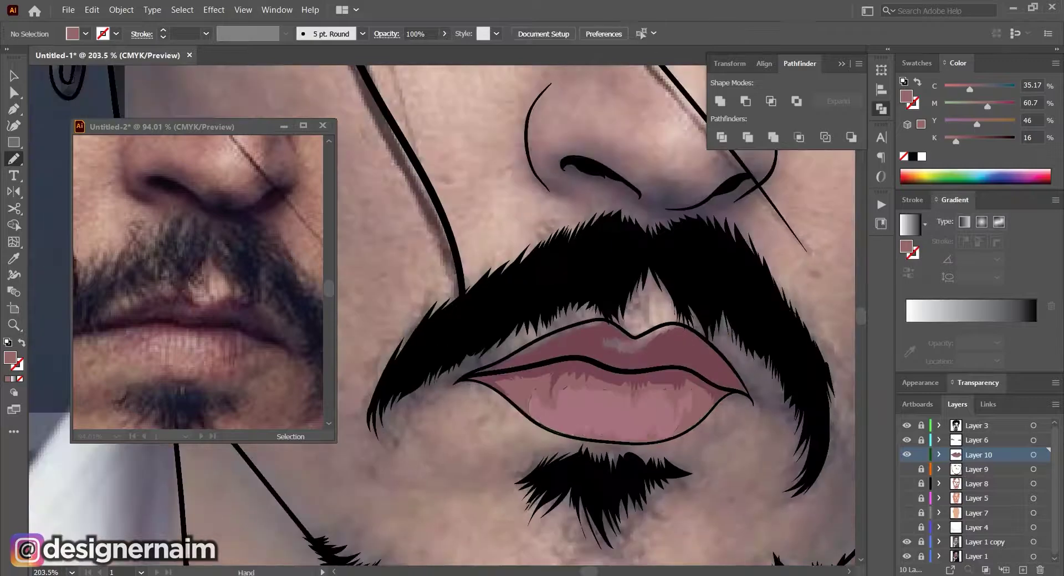
Draw a jagged highlight on the lower lip filled with BF8294 and a lighter pink area over the upper lip
{"action": "left_click_drag", "start_coordinate": [604, 371], "coordinate": [562, 420]}
{"action": "left_click", "coordinate": [570, 466]}
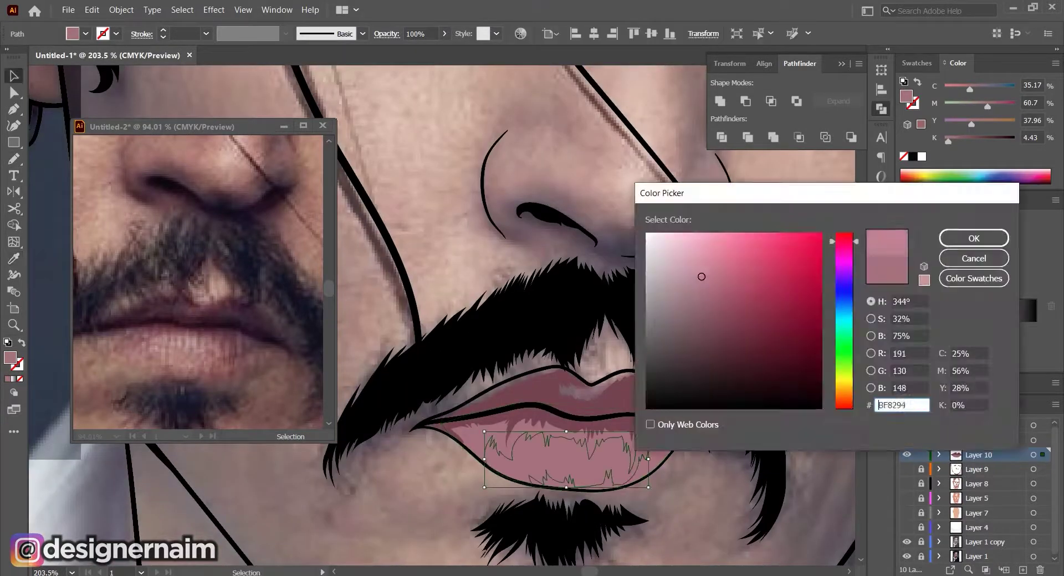
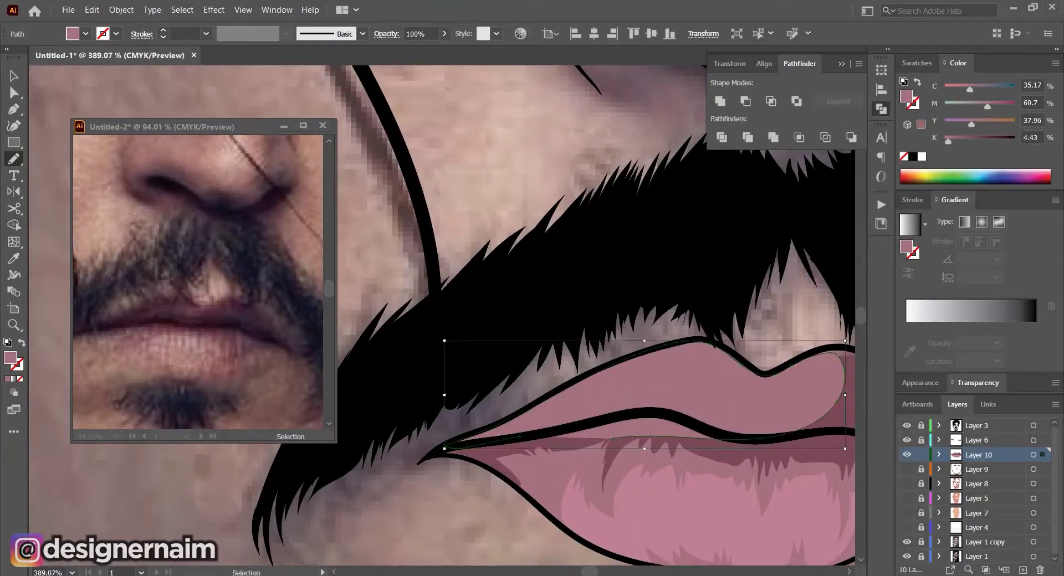
{"action": "left_click_drag", "start_coordinate": [453, 342], "coordinate": [581, 340]}
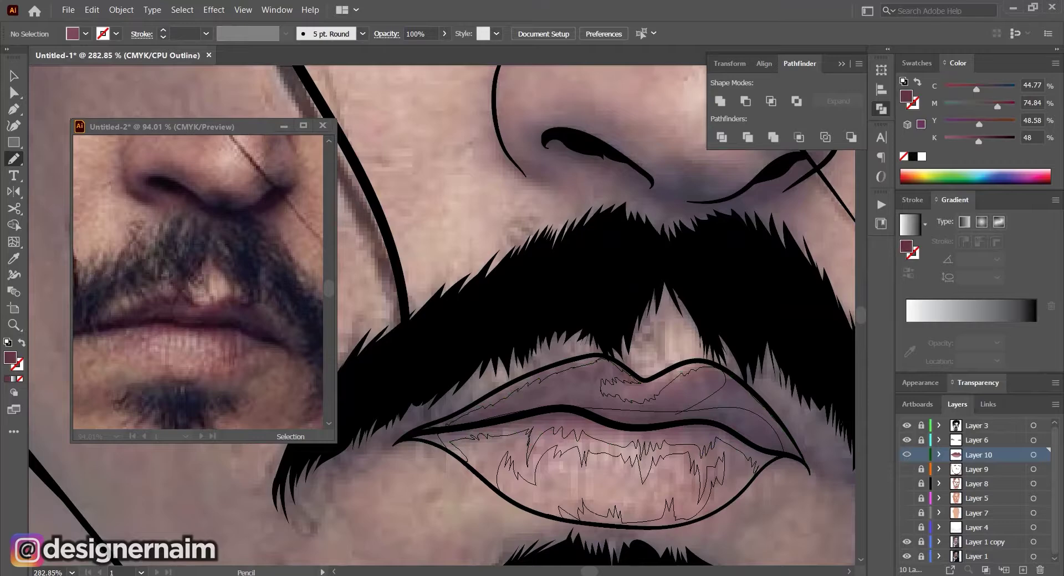
Adjust the dark fill of the jagged shadow above the mouth line and draw a thin vertical highlight on the lower lip
{"action": "scroll", "coordinate": [481, 355], "scroll_direction": "up", "scroll_amount": 1}
{"action": "scroll", "coordinate": [481, 355], "scroll_direction": "down", "scroll_amount": 2}
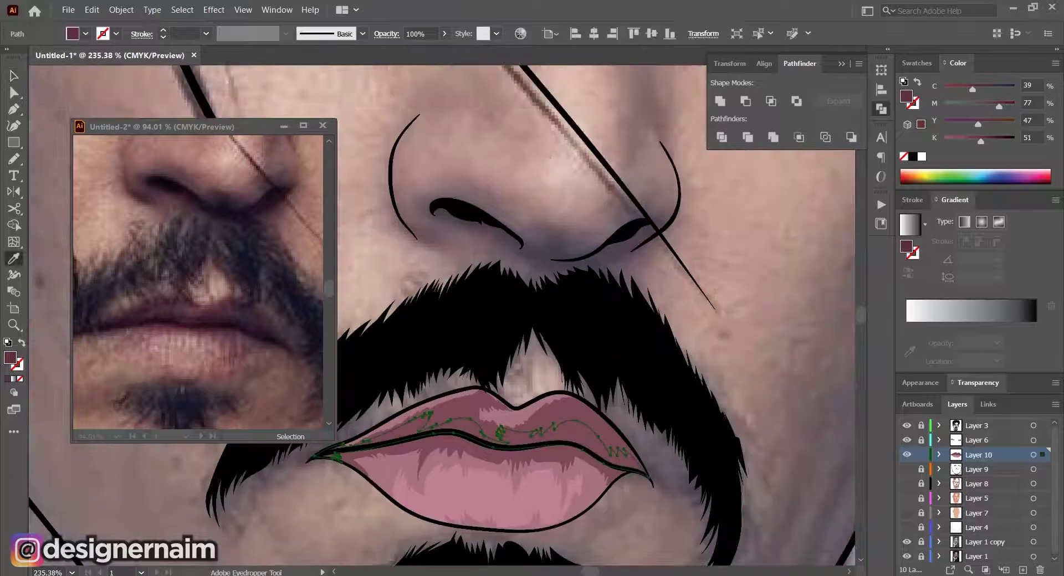
{"action": "double_click", "coordinate": [10, 358]}
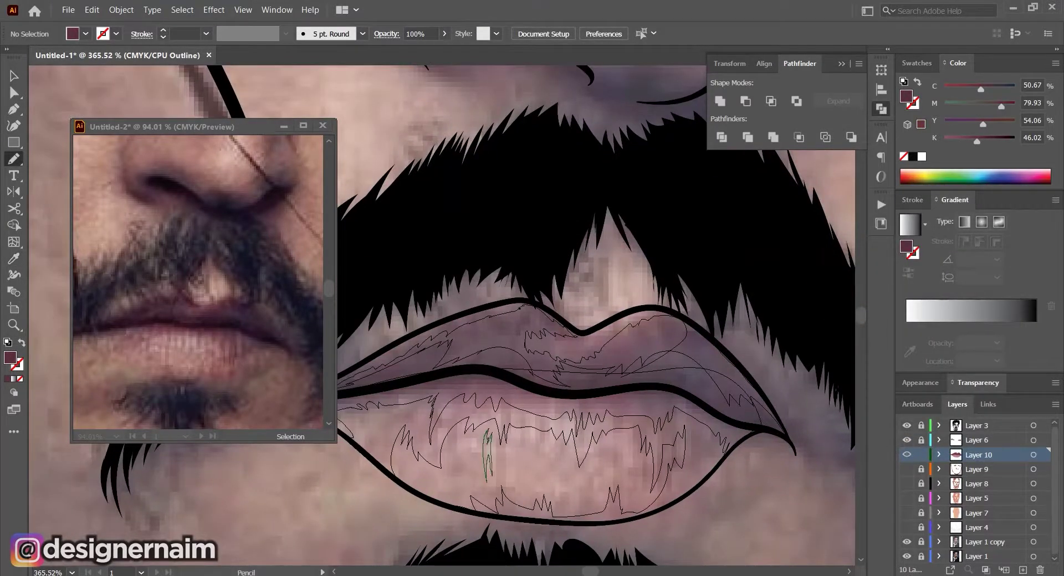
{"action": "left_click_drag", "start_coordinate": [461, 430], "coordinate": [450, 466]}
{"action": "scroll", "coordinate": [456, 448], "scroll_direction": "right", "scroll_amount": 1}
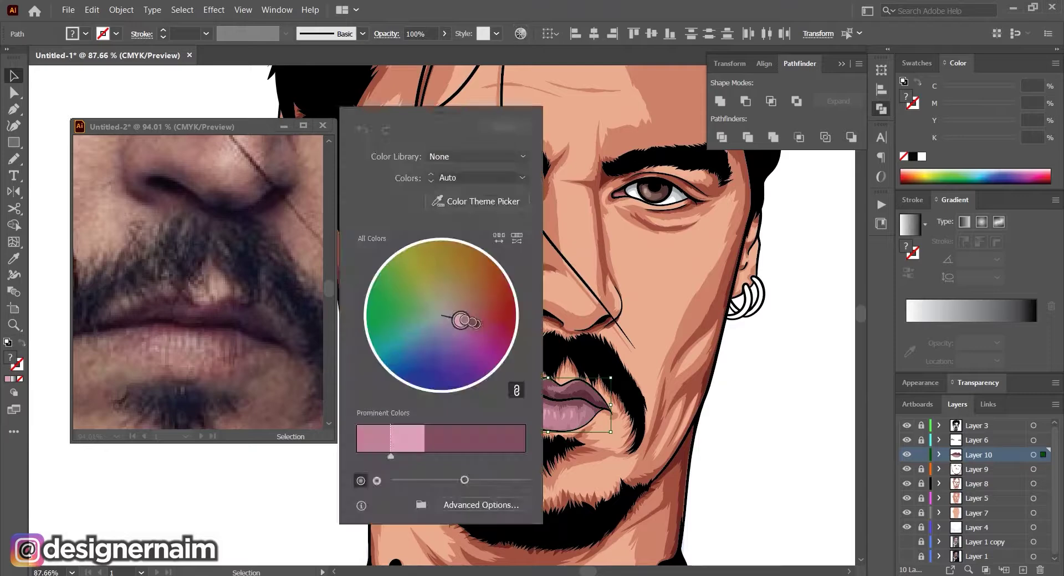
Recolor the lip artwork by shifting its linked colors slightly on the color wheel
{"action": "left_click_drag", "start_coordinate": [441, 113], "coordinate": [768, 87]}
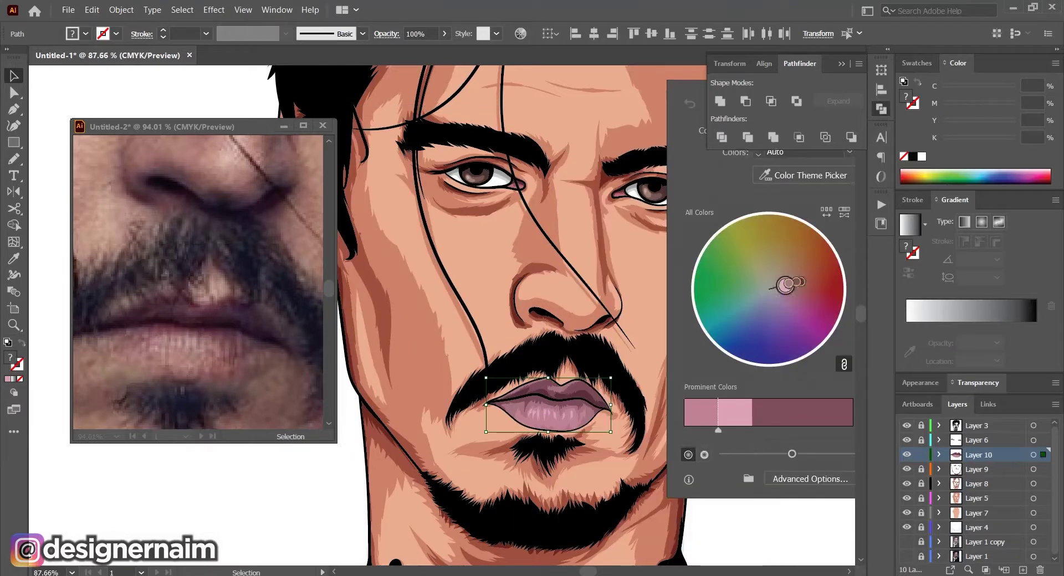
{"action": "left_click_drag", "start_coordinate": [784, 292], "coordinate": [792, 302]}
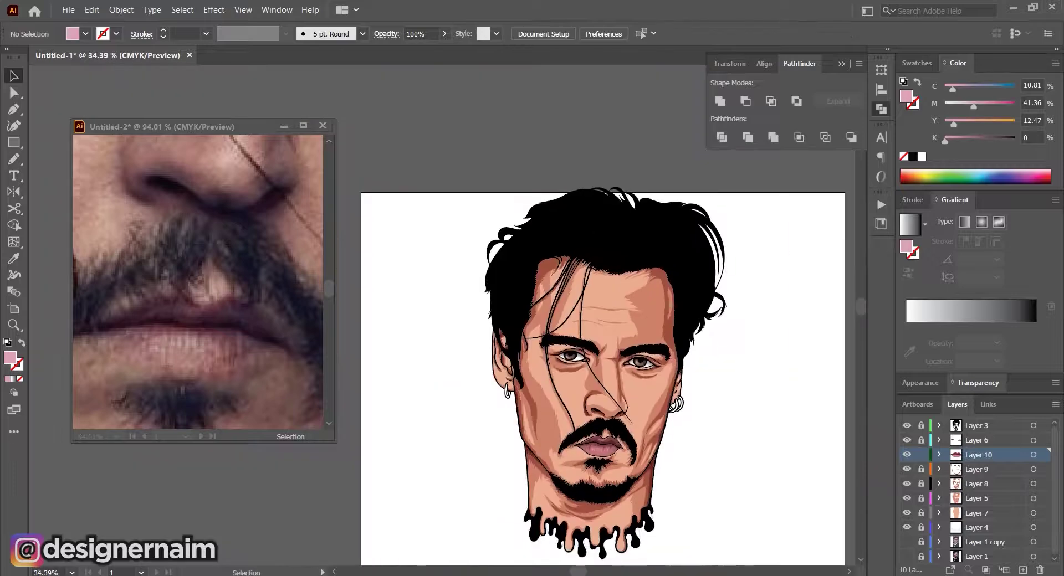
{"action": "scroll", "coordinate": [476, 288], "scroll_direction": "up", "scroll_amount": 2}
{"action": "scroll", "coordinate": [477, 288], "scroll_direction": "down", "scroll_amount": 2}
{"action": "scroll", "coordinate": [610, 333], "scroll_direction": "down", "scroll_amount": 2}
Show the hair in the reference photo and place a new layer above Layer 3 for the hair highlights
{"action": "left_click", "coordinate": [199, 277]}
{"action": "scroll", "coordinate": [199, 277], "scroll_direction": "down", "scroll_amount": 5}
{"action": "left_click", "coordinate": [609, 299]}
{"action": "scroll", "coordinate": [609, 299], "scroll_direction": "down", "scroll_amount": 3}
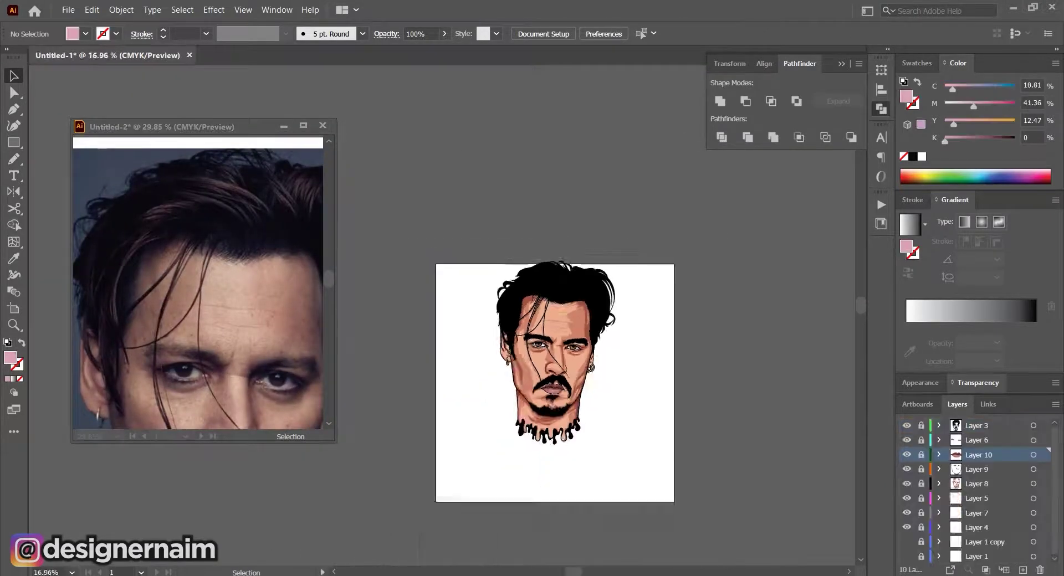
{"action": "scroll", "coordinate": [596, 255], "scroll_direction": "up", "scroll_amount": 4}
{"action": "key", "text": "b"}
{"action": "left_click_drag", "start_coordinate": [979, 454], "coordinate": [978, 422]}
{"action": "scroll", "coordinate": [654, 422], "scroll_direction": "up", "scroll_amount": 3}
{"action": "key", "text": "i"}
{"action": "left_click", "coordinate": [532, 266]}
{"action": "key", "text": "m"}
{"action": "left_click_drag", "start_coordinate": [602, 395], "coordinate": [629, 462]}
{"action": "key", "text": "b"}
{"action": "key", "text": "ctrl+z"}
Paint a 1 pt curved stroke with a calligraphic brush across the top hair and apply a linear gradient to its stroke
{"action": "scroll", "coordinate": [457, 268], "scroll_direction": "up", "scroll_amount": 6}
{"action": "left_click_drag", "start_coordinate": [458, 268], "coordinate": [548, 351]}
{"action": "left_click_drag", "start_coordinate": [485, 362], "coordinate": [582, 311]}
{"action": "key", "text": "ctrl+z"}
{"action": "left_click", "coordinate": [362, 34]}
{"action": "left_click", "coordinate": [261, 87]}
{"action": "left_click_drag", "start_coordinate": [492, 362], "coordinate": [588, 315]}
{"action": "left_click", "coordinate": [942, 311]}
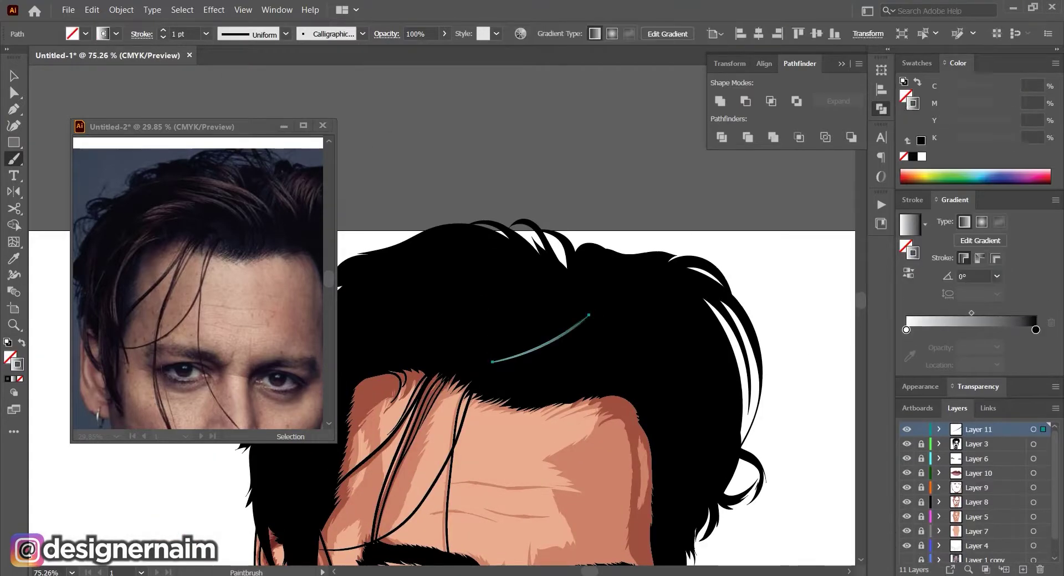
Rearrange the stroke gradient with black at the ends and a middle stop of C 50, M 72, Y 81, K 73
{"action": "left_click_drag", "start_coordinate": [906, 329], "coordinate": [976, 330]}
{"action": "left_click_drag", "start_coordinate": [1036, 329], "coordinate": [906, 329]}
{"action": "double_click", "coordinate": [976, 330]}
{"action": "left_click", "coordinate": [1036, 345]}
{"action": "left_click", "coordinate": [956, 361]}
{"action": "left_click", "coordinate": [1036, 345]}
{"action": "left_click", "coordinate": [959, 388]}
{"action": "left_click_drag", "start_coordinate": [921, 402], "coordinate": [946, 402]}
{"action": "left_click_drag", "start_coordinate": [921, 418], "coordinate": [959, 419]}
{"action": "left_click_drag", "start_coordinate": [920, 436], "coordinate": [976, 436]}
{"action": "left_click_drag", "start_coordinate": [931, 385], "coordinate": [934, 385]}
{"action": "left_click_drag", "start_coordinate": [958, 401], "coordinate": [965, 402]}
{"action": "left_click_drag", "start_coordinate": [965, 419], "coordinate": [980, 419]}
{"action": "left_click_drag", "start_coordinate": [976, 436], "coordinate": [978, 419]}
{"action": "left_click_drag", "start_coordinate": [984, 436], "coordinate": [972, 436]}
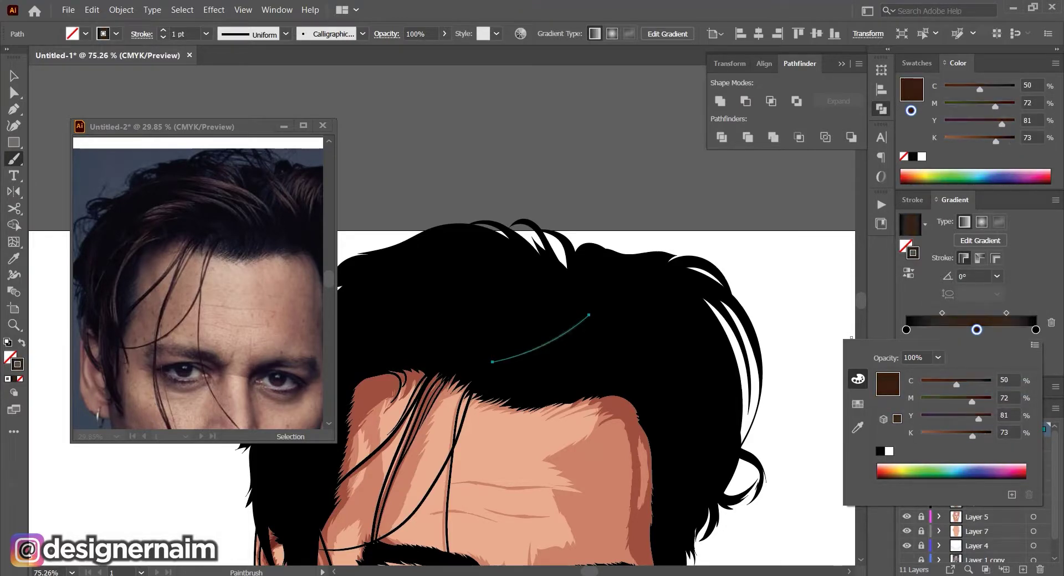
Rework the stroke gradient's stops and set both end stops to black
{"action": "double_click", "coordinate": [1036, 330]}
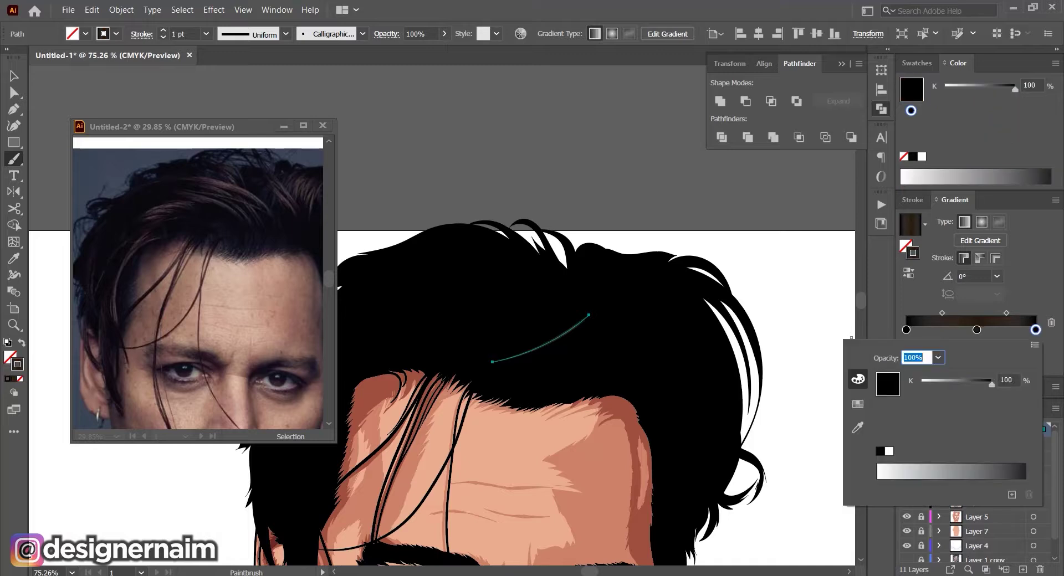
{"action": "double_click", "coordinate": [906, 330]}
{"action": "left_click", "coordinate": [953, 339]}
{"action": "left_click_drag", "start_coordinate": [976, 330], "coordinate": [1035, 330]}
{"action": "double_click", "coordinate": [1035, 329]}
{"action": "double_click", "coordinate": [906, 330]}
{"action": "left_click", "coordinate": [1035, 344]}
{"action": "left_click", "coordinate": [981, 360]}
{"action": "double_click", "coordinate": [1036, 329]}
{"action": "double_click", "coordinate": [977, 330]}
{"action": "left_click", "coordinate": [1006, 314]}
{"action": "left_click_drag", "start_coordinate": [976, 330], "coordinate": [1036, 330]}
{"action": "left_click_drag", "start_coordinate": [977, 330], "coordinate": [906, 329]}
{"action": "double_click", "coordinate": [906, 330]}
{"action": "left_click", "coordinate": [880, 451]}
{"action": "left_click", "coordinate": [1035, 330]}
{"action": "double_click", "coordinate": [1035, 330]}
{"action": "left_click", "coordinate": [881, 451]}
{"action": "left_click", "coordinate": [564, 379], "text": "ctrl"}
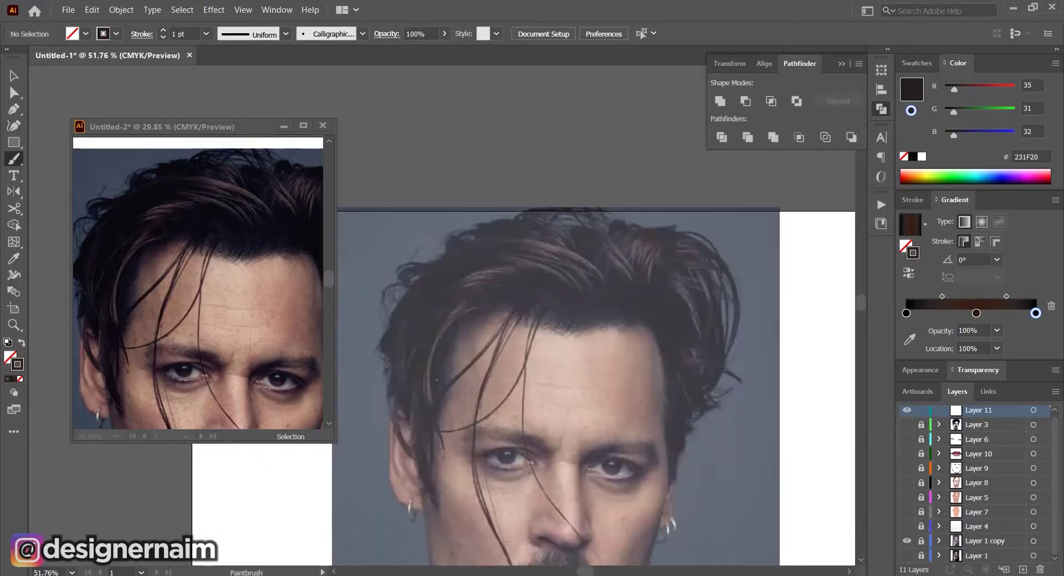
Display the gradient's middle stop in RGB values and change the document color mode to RGB
{"action": "scroll", "coordinate": [437, 266], "scroll_direction": "up", "scroll_amount": 1}
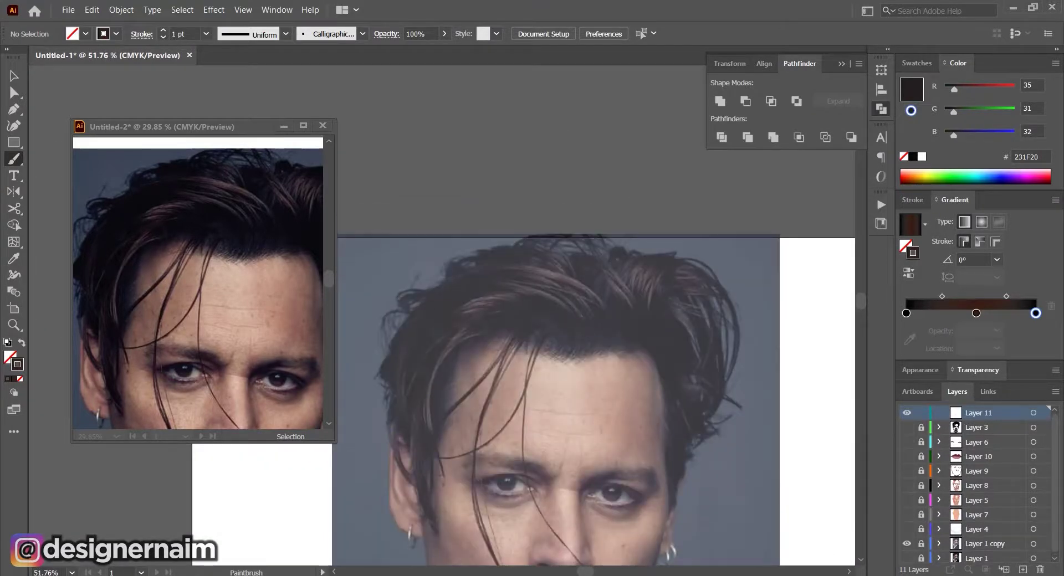
{"action": "scroll", "coordinate": [427, 221], "scroll_direction": "down", "scroll_amount": 2}
{"action": "scroll", "coordinate": [493, 280], "scroll_direction": "up", "scroll_amount": 4}
{"action": "double_click", "coordinate": [976, 313]}
{"action": "left_click", "coordinate": [1033, 340]}
{"action": "left_click", "coordinate": [957, 344]}
{"action": "left_click", "coordinate": [92, 10]}
{"action": "mouse_move", "coordinate": [68, 10]}
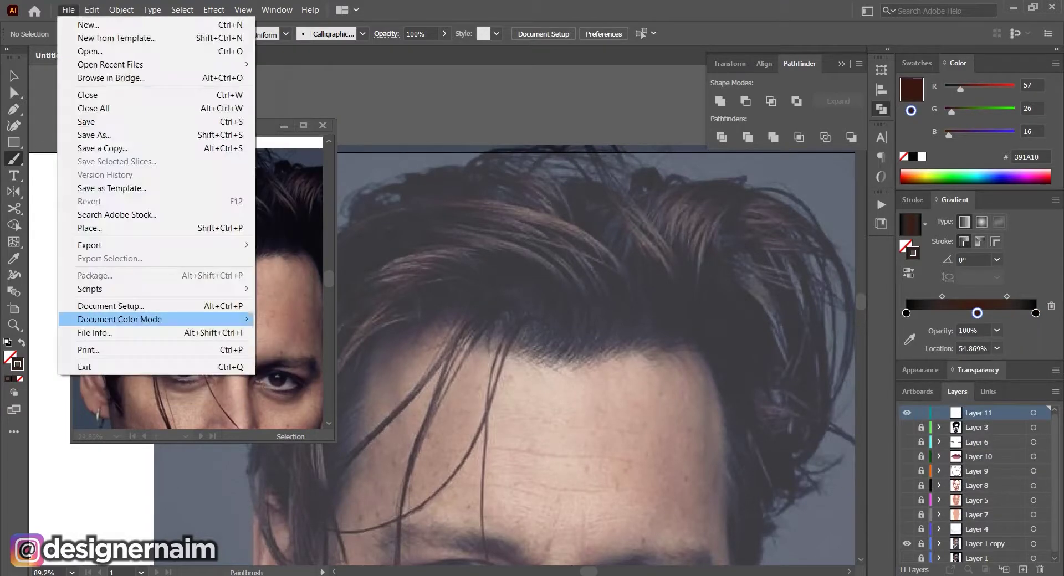
{"action": "mouse_move", "coordinate": [119, 319]}
{"action": "left_click", "coordinate": [294, 333]}
Set the gradient's end stop to black 010101 and switch the document color mode back to CMYK
{"action": "double_click", "coordinate": [977, 313]}
{"action": "left_click", "coordinate": [1036, 314]}
{"action": "double_click", "coordinate": [1036, 313]}
{"action": "left_click", "coordinate": [887, 434]}
{"action": "left_click", "coordinate": [69, 10]}
{"action": "mouse_move", "coordinate": [119, 319]}
{"action": "left_click", "coordinate": [294, 319]}
Paint a long curved brown-gradient strand with the Paintbrush along the hair beside the temple
{"action": "left_click_drag", "start_coordinate": [526, 310], "coordinate": [582, 339]}
{"action": "left_click_drag", "start_coordinate": [582, 360], "coordinate": [581, 277]}
{"action": "left_click_drag", "start_coordinate": [554, 333], "coordinate": [599, 332]}
{"action": "left_click_drag", "start_coordinate": [554, 332], "coordinate": [648, 269]}
{"action": "left_click_drag", "start_coordinate": [485, 282], "coordinate": [570, 199]}
{"action": "left_click_drag", "start_coordinate": [491, 84], "coordinate": [518, 83]}
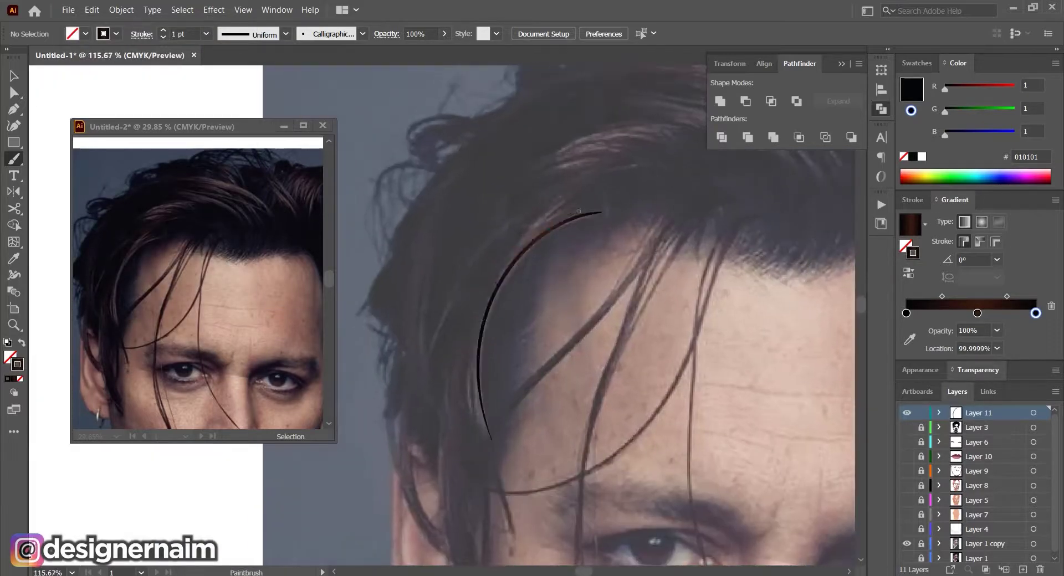
{"action": "left_click_drag", "start_coordinate": [524, 242], "coordinate": [593, 242]}
Set the stroke gradient's angle to 45° and paint several curved strands up the side hair above the temple
{"action": "left_click", "coordinate": [997, 260]}
{"action": "left_click", "coordinate": [1017, 365]}
{"action": "mouse_move", "coordinate": [465, 344]}
{"action": "left_mouse_down"}
{"action": "mouse_move", "coordinate": [578, 194]}
{"action": "mouse_move", "coordinate": [603, 201]}
{"action": "left_mouse_up"}
{"action": "left_click_drag", "start_coordinate": [560, 250], "coordinate": [488, 409]}
{"action": "left_click_drag", "start_coordinate": [401, 483], "coordinate": [523, 330]}
{"action": "left_click_drag", "start_coordinate": [521, 388], "coordinate": [499, 388]}
{"action": "left_click_drag", "start_coordinate": [390, 521], "coordinate": [501, 368]}
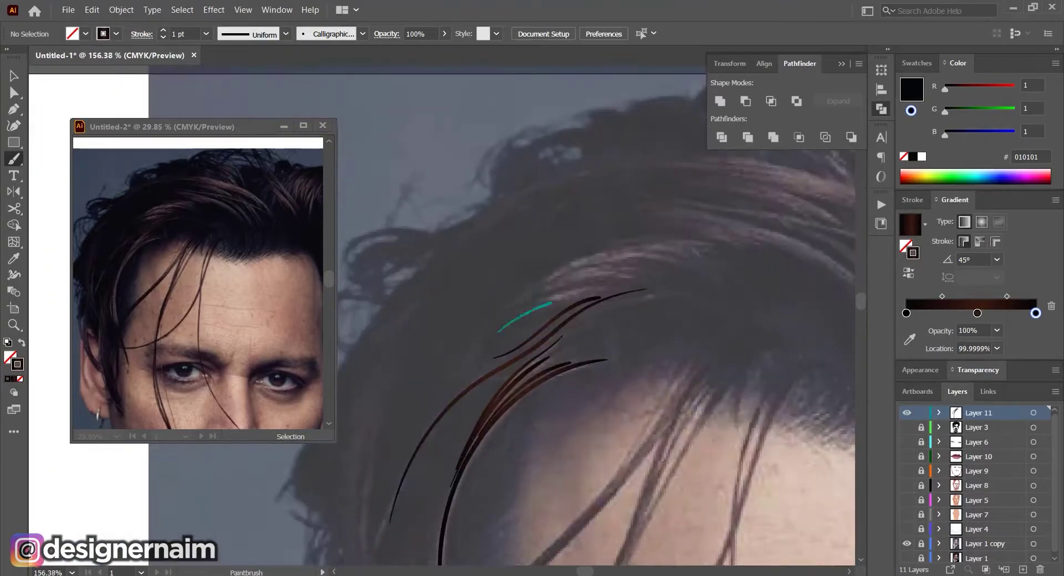
{"action": "left_click_drag", "start_coordinate": [629, 248], "coordinate": [699, 262]}
{"action": "left_click_drag", "start_coordinate": [778, 174], "coordinate": [853, 174]}
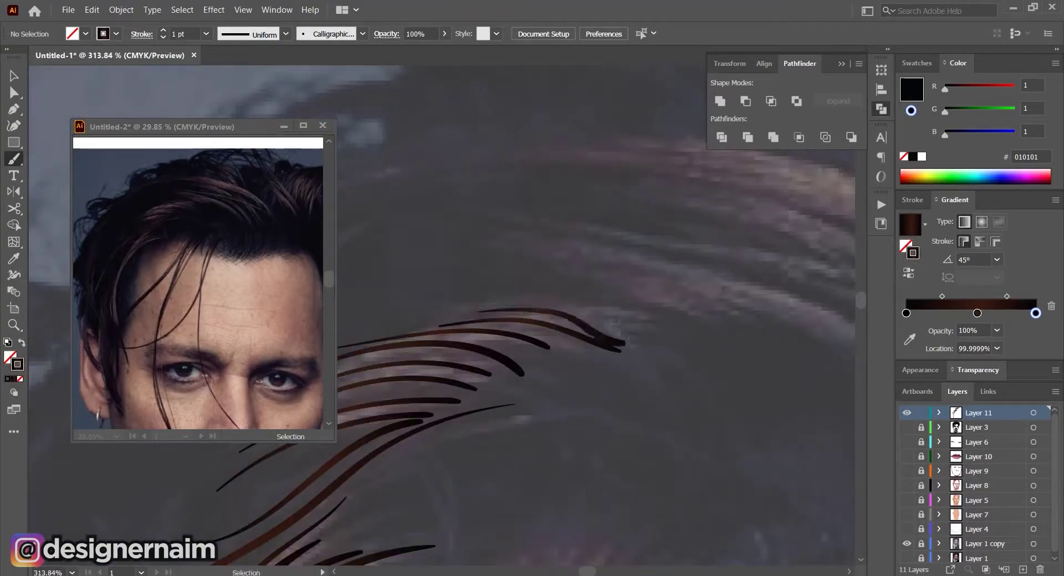
Repaint the last strand and add tapering strands along the lower front sweep of the hair above the forehead
{"action": "key", "text": "ctrl+z"}
{"action": "left_click_drag", "start_coordinate": [507, 306], "coordinate": [615, 329]}
{"action": "left_click_drag", "start_coordinate": [603, 376], "coordinate": [532, 376]}
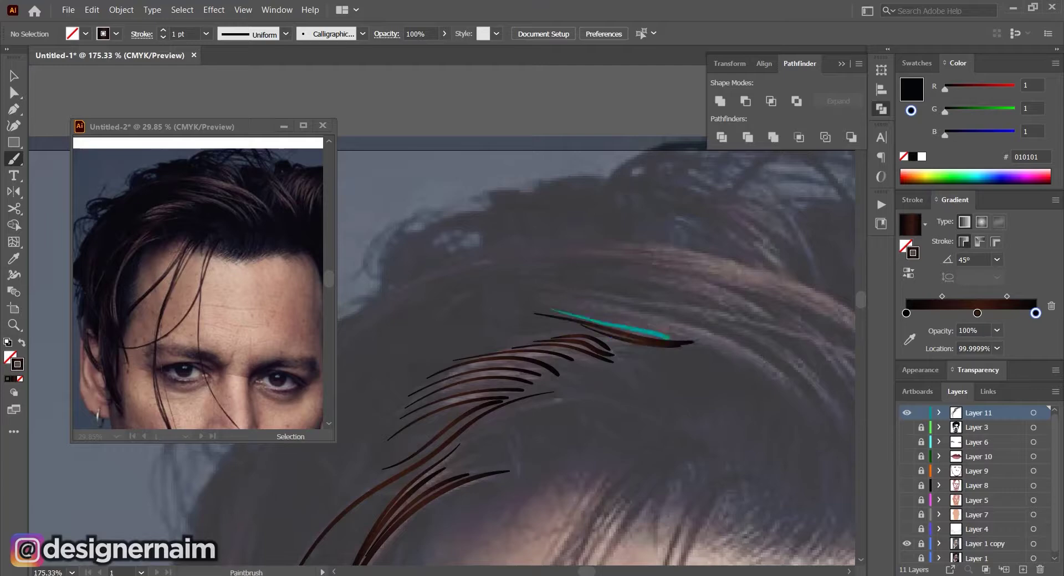
{"action": "left_click_drag", "start_coordinate": [669, 338], "coordinate": [774, 390]}
{"action": "left_click_drag", "start_coordinate": [774, 390], "coordinate": [629, 404]}
{"action": "left_click_drag", "start_coordinate": [629, 360], "coordinate": [734, 363]}
{"action": "left_click_drag", "start_coordinate": [469, 315], "coordinate": [775, 426]}
{"action": "key", "text": "ctrl+z"}
{"action": "left_click_drag", "start_coordinate": [505, 312], "coordinate": [765, 422]}
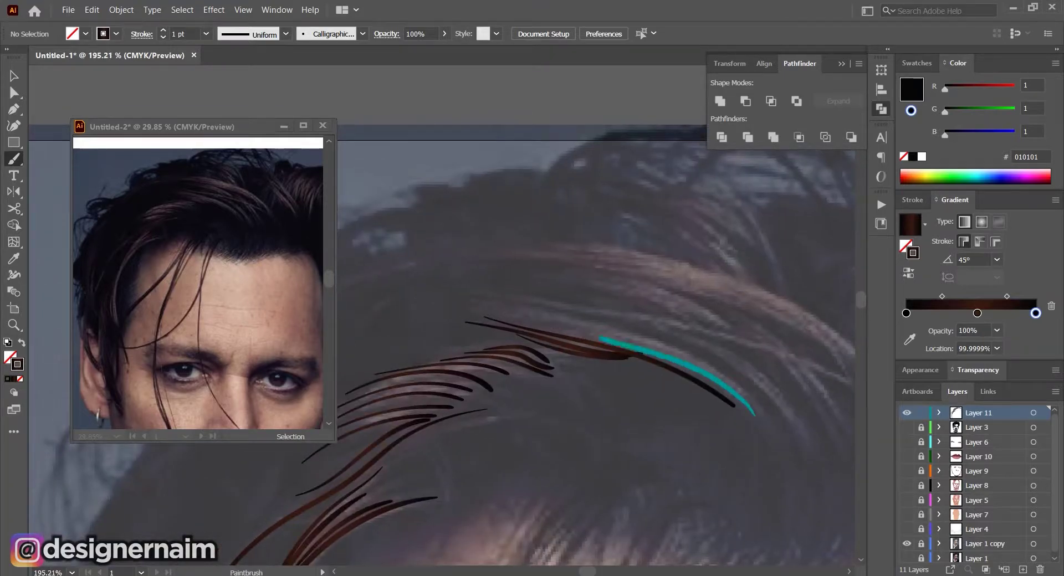
Paint longer strands across the front sweep, delete the selected unwanted ones, and paint long replacement curves
{"action": "left_click_drag", "start_coordinate": [702, 366], "coordinate": [502, 308]}
{"action": "mouse_move", "coordinate": [805, 427]}
{"action": "left_mouse_down"}
{"action": "mouse_move", "coordinate": [729, 443]}
{"action": "mouse_move", "coordinate": [615, 355]}
{"action": "left_mouse_up"}
{"action": "left_click_drag", "start_coordinate": [758, 443], "coordinate": [735, 468]}
{"action": "scroll", "coordinate": [744, 432], "scroll_direction": "down", "scroll_amount": 5}
{"action": "scroll", "coordinate": [761, 406], "scroll_direction": "up", "scroll_amount": 5}
{"action": "left_click_drag", "start_coordinate": [762, 406], "coordinate": [802, 409]}
{"action": "left_click_drag", "start_coordinate": [403, 387], "coordinate": [670, 441]}
{"action": "scroll", "coordinate": [665, 444], "scroll_direction": "down", "scroll_amount": 5}
{"action": "mouse_move", "coordinate": [734, 335]}
{"action": "left_mouse_down"}
{"action": "mouse_move", "coordinate": [599, 386]}
{"action": "mouse_move", "coordinate": [631, 392]}
{"action": "left_mouse_up"}
{"action": "key", "text": "Delete"}
{"action": "scroll", "coordinate": [761, 394], "scroll_direction": "up", "scroll_amount": 5}
{"action": "left_click_drag", "start_coordinate": [687, 355], "coordinate": [715, 430]}
{"action": "mouse_move", "coordinate": [759, 453]}
{"action": "left_mouse_down"}
{"action": "mouse_move", "coordinate": [725, 423]}
{"action": "mouse_move", "coordinate": [437, 351]}
{"action": "left_mouse_up"}
{"action": "scroll", "coordinate": [499, 310], "scroll_direction": "down", "scroll_amount": 5}
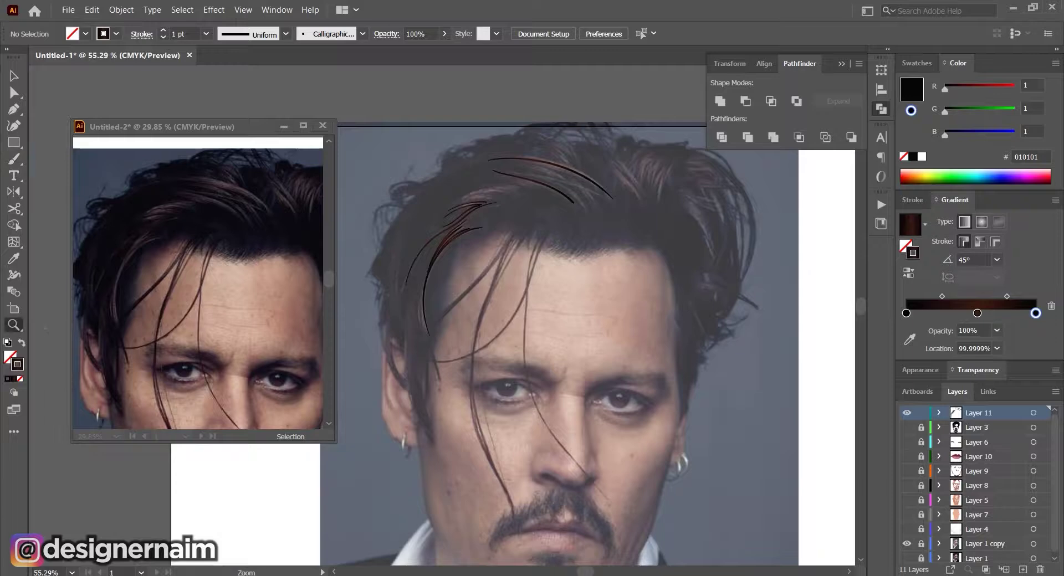
Fill the swept-back hair on the crown with more long strands following the photo's highlights
{"action": "left_click_drag", "start_coordinate": [543, 166], "coordinate": [654, 172]}
{"action": "mouse_move", "coordinate": [753, 240]}
{"action": "left_mouse_down"}
{"action": "mouse_move", "coordinate": [617, 161]}
{"action": "mouse_move", "coordinate": [469, 132]}
{"action": "left_mouse_up"}
{"action": "left_click_drag", "start_coordinate": [725, 264], "coordinate": [507, 151]}
{"action": "left_click_drag", "start_coordinate": [681, 313], "coordinate": [554, 214]}
{"action": "left_click_drag", "start_coordinate": [594, 268], "coordinate": [420, 210]}
{"action": "left_click_drag", "start_coordinate": [515, 239], "coordinate": [419, 211]}
{"action": "left_click_drag", "start_coordinate": [566, 240], "coordinate": [450, 210]}
{"action": "left_click_drag", "start_coordinate": [589, 572], "coordinate": [586, 571]}
{"action": "left_click_drag", "start_coordinate": [445, 290], "coordinate": [568, 274]}
{"action": "left_click_drag", "start_coordinate": [492, 266], "coordinate": [583, 270]}
{"action": "mouse_move", "coordinate": [465, 263]}
{"action": "left_mouse_down"}
{"action": "mouse_move", "coordinate": [541, 244]}
{"action": "mouse_move", "coordinate": [612, 245]}
{"action": "left_mouse_up"}
{"action": "left_click_drag", "start_coordinate": [496, 250], "coordinate": [619, 233]}
{"action": "scroll", "coordinate": [615, 235], "scroll_direction": "right", "scroll_amount": 3}
Show the Navigator, zoom out to see the whole hair, and paint two diagonal strands at the middle of the crown
{"action": "left_click", "coordinate": [277, 10]}
{"action": "left_click", "coordinate": [336, 422]}
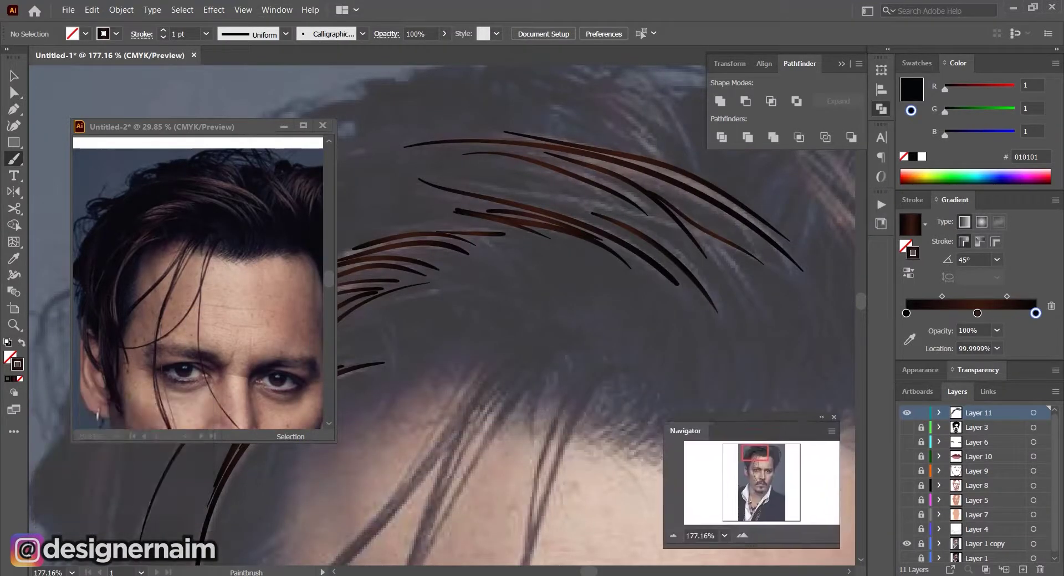
{"action": "left_click_drag", "start_coordinate": [755, 454], "coordinate": [762, 457]}
{"action": "left_click", "coordinate": [673, 535]}
{"action": "left_click", "coordinate": [674, 536]}
{"action": "left_click", "coordinate": [673, 536]}
{"action": "left_click_drag", "start_coordinate": [610, 240], "coordinate": [569, 179]}
{"action": "left_click_drag", "start_coordinate": [570, 186], "coordinate": [587, 214]}
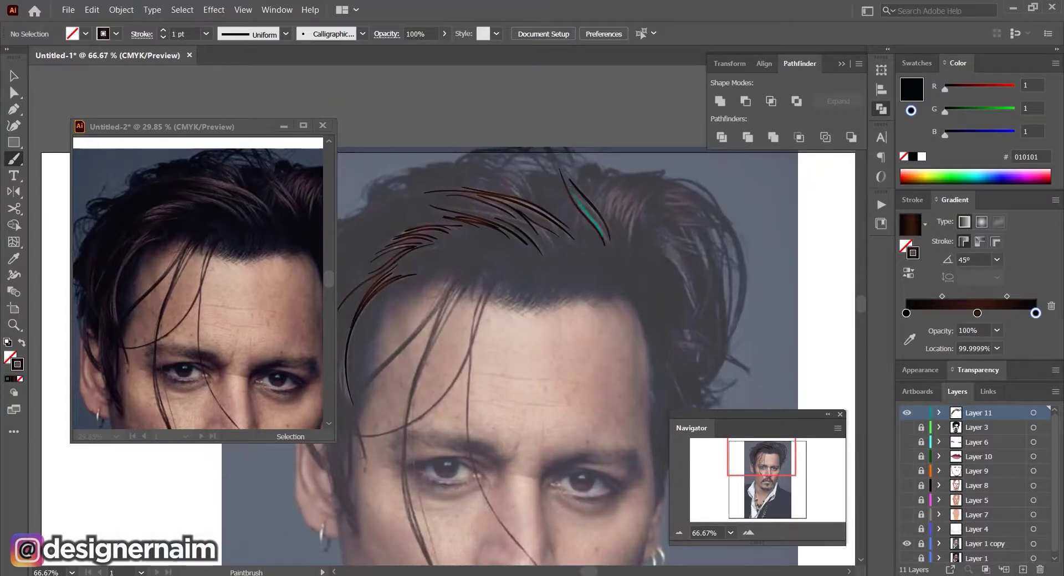
Paint a dense fan of short curved strands on the upright hair tuft beside the middle diagonal strands
{"action": "scroll", "coordinate": [599, 174], "scroll_direction": "up", "scroll_amount": 2}
{"action": "left_click_drag", "start_coordinate": [675, 211], "coordinate": [641, 291]}
{"action": "left_click_drag", "start_coordinate": [664, 205], "coordinate": [630, 277]}
{"action": "left_click_drag", "start_coordinate": [662, 181], "coordinate": [621, 274]}
{"action": "key", "text": "ctrl+z"}
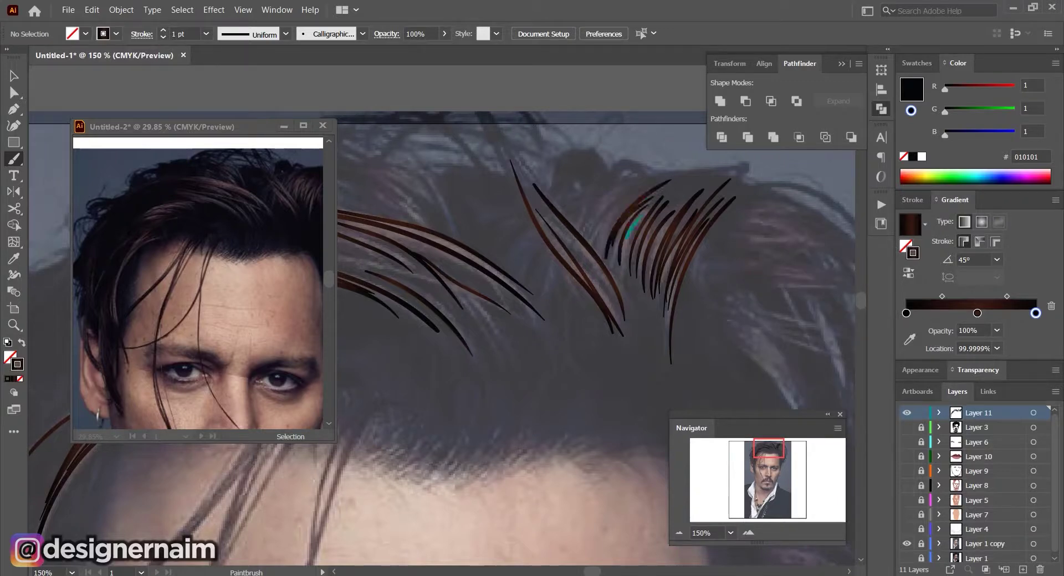
{"action": "key", "text": "ctrl+z"}
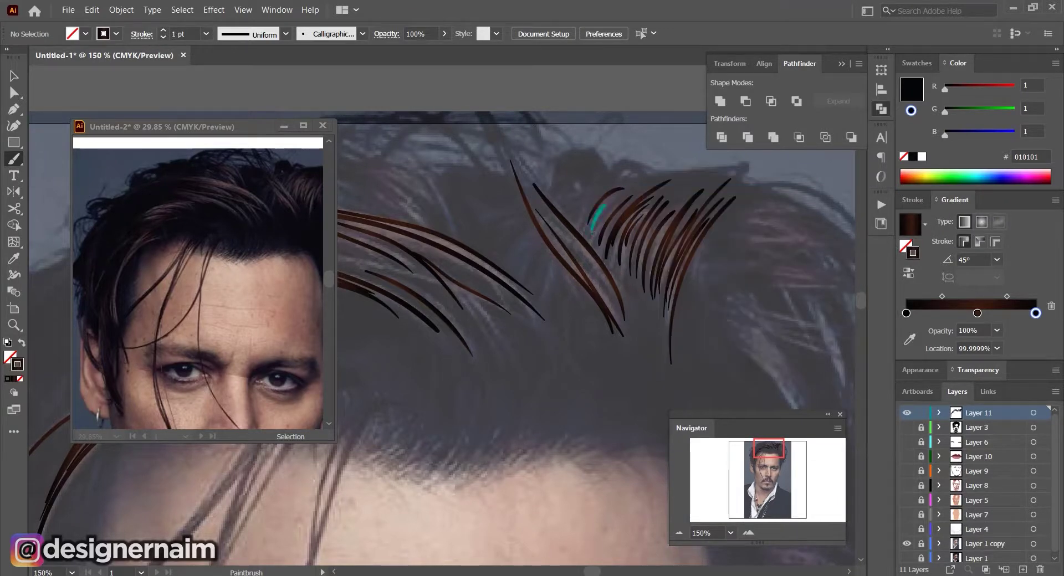
Paint a curved strand on the hair beyond the tuft, set its stroke gradient angle to 90°, and deselect it
{"action": "scroll", "coordinate": [617, 293], "scroll_direction": "down", "scroll_amount": 2}
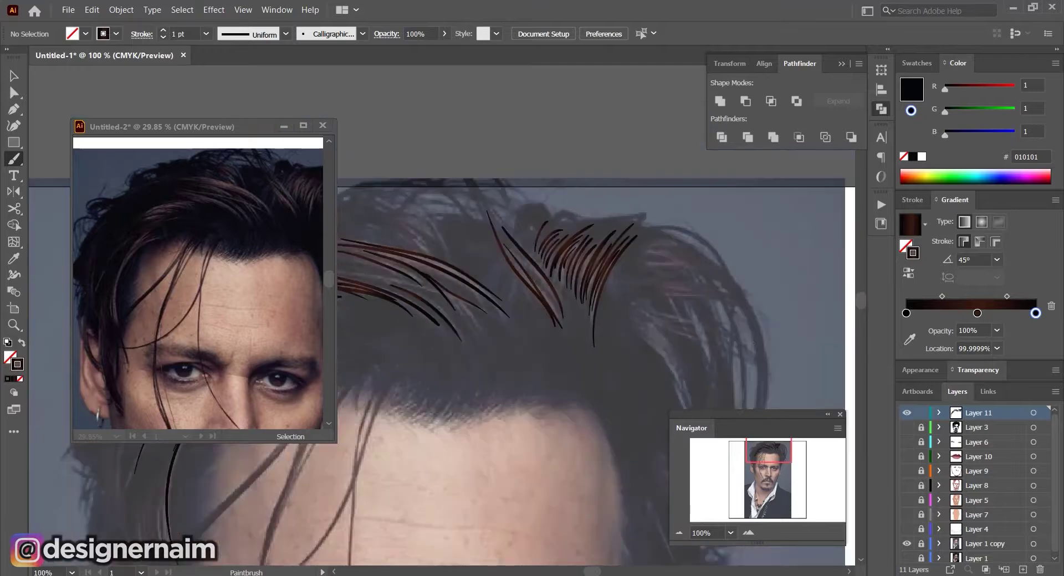
{"action": "key", "text": "ctrl+z"}
{"action": "mouse_move", "coordinate": [635, 319]}
{"action": "left_mouse_down"}
{"action": "mouse_move", "coordinate": [624, 289]}
{"action": "mouse_move", "coordinate": [573, 244]}
{"action": "left_mouse_up"}
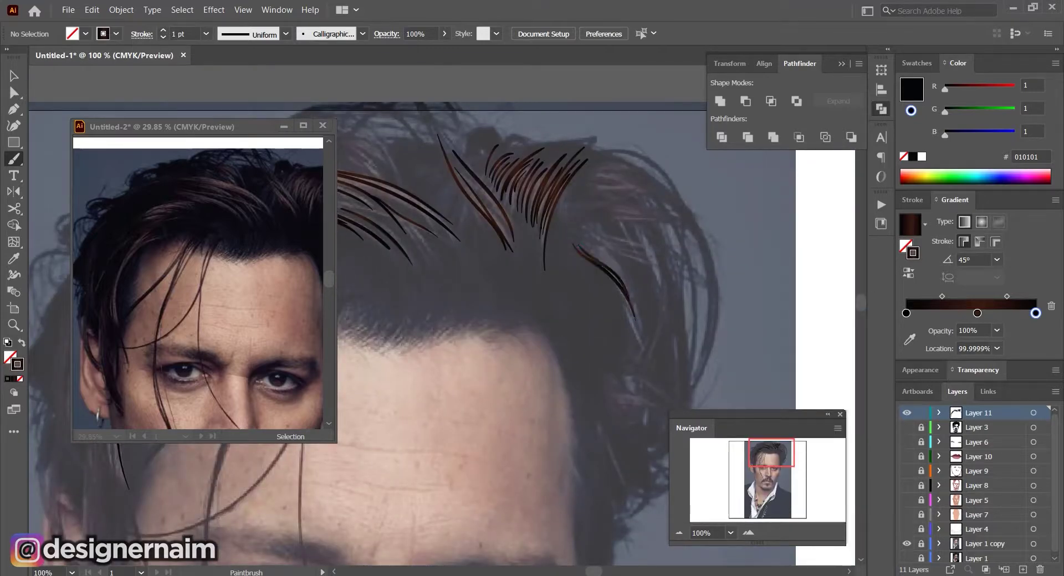
{"action": "key", "text": "v"}
{"action": "left_click", "coordinate": [616, 280]}
{"action": "left_click", "coordinate": [997, 260]}
{"action": "left_click", "coordinate": [1011, 335]}
{"action": "key", "text": "ctrl+shift+a"}
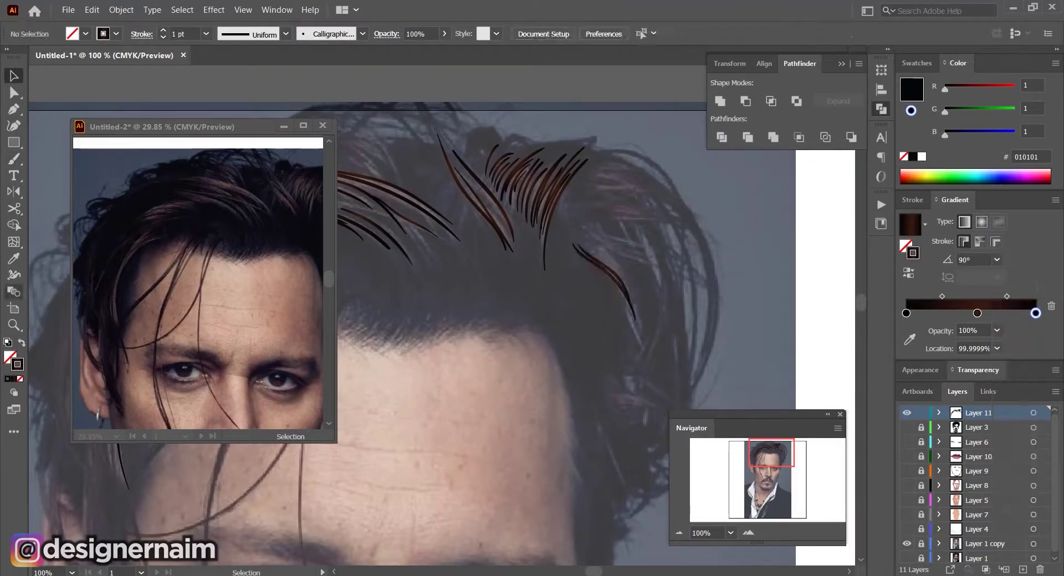
Paint several long curved strands on the side hair beyond the upright tuft, following the photo's highlights
{"action": "key", "text": "b"}
{"action": "left_click_drag", "start_coordinate": [579, 238], "coordinate": [695, 305]}
{"action": "right_click", "coordinate": [737, 267]}
{"action": "left_click", "coordinate": [776, 293]}
{"action": "left_click_drag", "start_coordinate": [587, 208], "coordinate": [692, 248]}
{"action": "left_click_drag", "start_coordinate": [603, 204], "coordinate": [654, 206]}
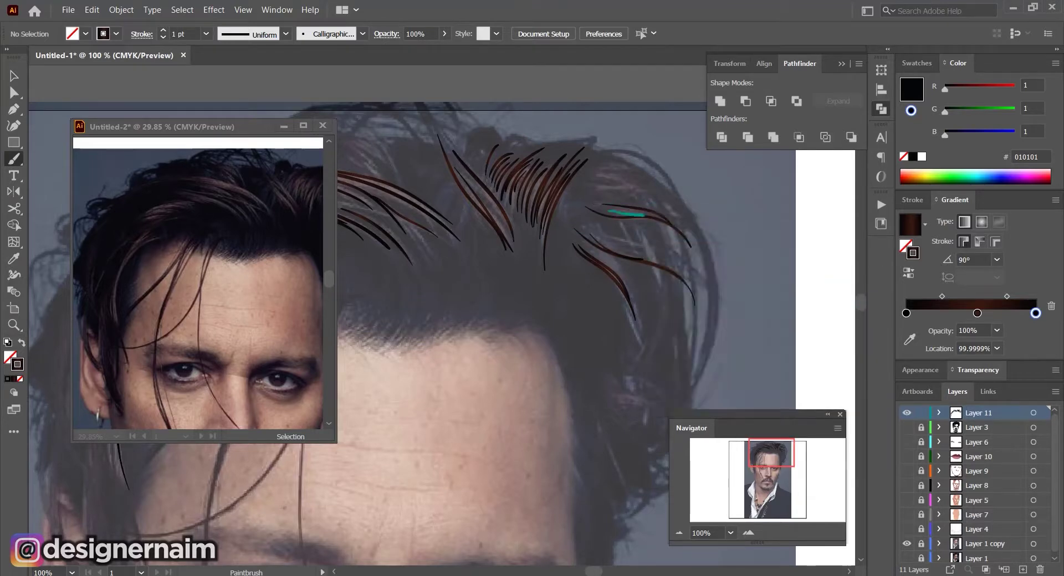
{"action": "right_click", "coordinate": [706, 254]}
{"action": "left_click", "coordinate": [743, 263]}
{"action": "left_click_drag", "start_coordinate": [590, 169], "coordinate": [689, 215]}
Thicken the upper bunches of strands beyond the tuft with extra fine curved strokes
{"action": "key", "text": "ctrl+equal"}
{"action": "key", "text": "ctrl+equal"}
{"action": "left_click", "coordinate": [777, 448]}
{"action": "mouse_move", "coordinate": [527, 254]}
{"action": "left_mouse_down"}
{"action": "mouse_move", "coordinate": [609, 258]}
{"action": "mouse_move", "coordinate": [654, 279]}
{"action": "left_mouse_up"}
{"action": "mouse_move", "coordinate": [533, 236]}
{"action": "left_mouse_down"}
{"action": "mouse_move", "coordinate": [642, 271]}
{"action": "mouse_move", "coordinate": [638, 254]}
{"action": "left_mouse_up"}
{"action": "left_click_drag", "start_coordinate": [515, 246], "coordinate": [562, 256]}
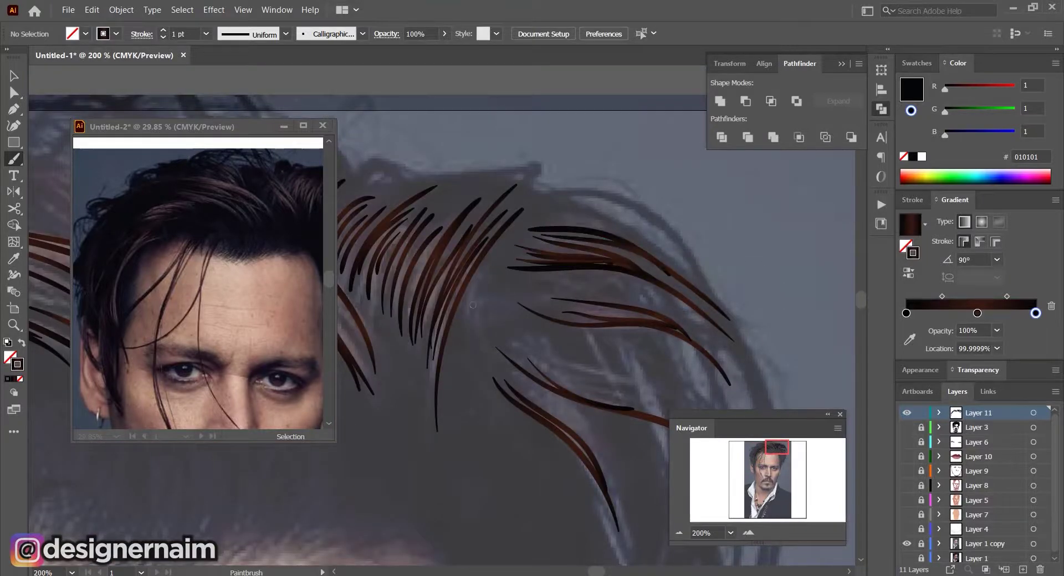
Paint two short curved strands lower down in the side hair on the viewer's right of the forehead
{"action": "key", "text": "ctrl+minus"}
{"action": "key", "text": "ctrl+minus"}
{"action": "key", "text": "ctrl+minus"}
{"action": "key", "text": "ctrl+equal"}
{"action": "key", "text": "ctrl+equal"}
{"action": "left_click", "coordinate": [775, 459]}
{"action": "left_click_drag", "start_coordinate": [601, 248], "coordinate": [709, 321]}
{"action": "left_click_drag", "start_coordinate": [602, 273], "coordinate": [669, 302]}
Paint long curved strands down the side hair beside the ear on the viewer's left
{"action": "key", "text": "ctrl+minus"}
{"action": "key", "text": "ctrl+minus"}
{"action": "left_click_drag", "start_coordinate": [775, 459], "coordinate": [760, 457]}
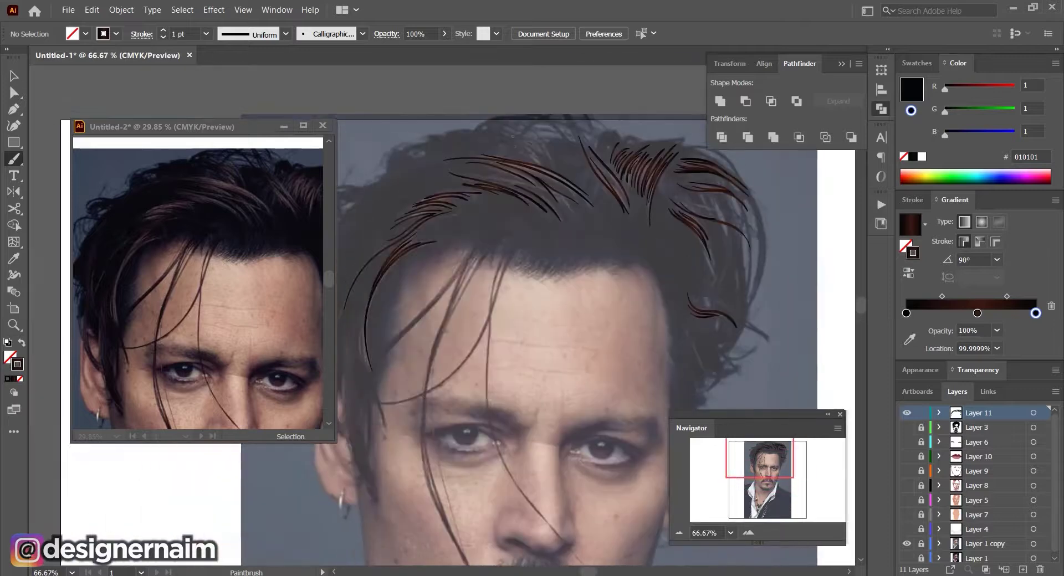
{"action": "key", "text": "ctrl+minus"}
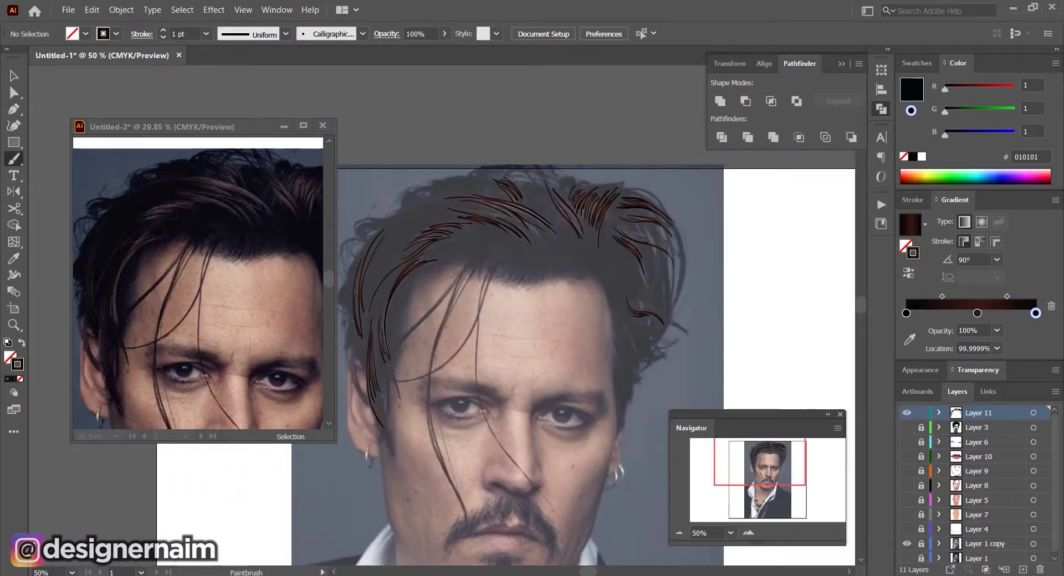
{"action": "left_click_drag", "start_coordinate": [352, 346], "coordinate": [364, 409]}
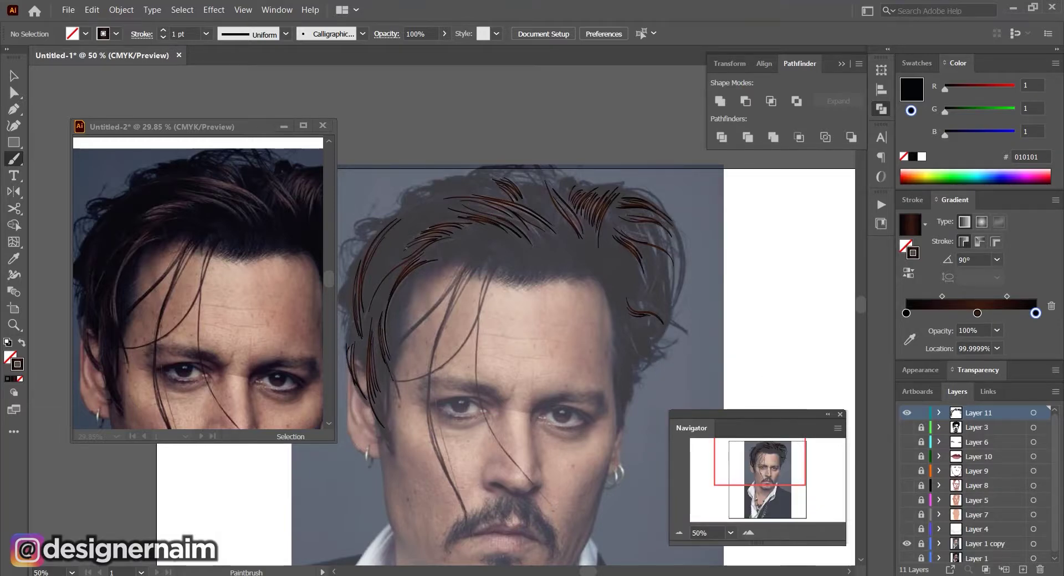
Trace the long loose strands falling across the forehead and add a curved strand above the hairline
{"action": "left_click_drag", "start_coordinate": [468, 266], "coordinate": [451, 484]}
{"action": "left_click_drag", "start_coordinate": [462, 275], "coordinate": [411, 332]}
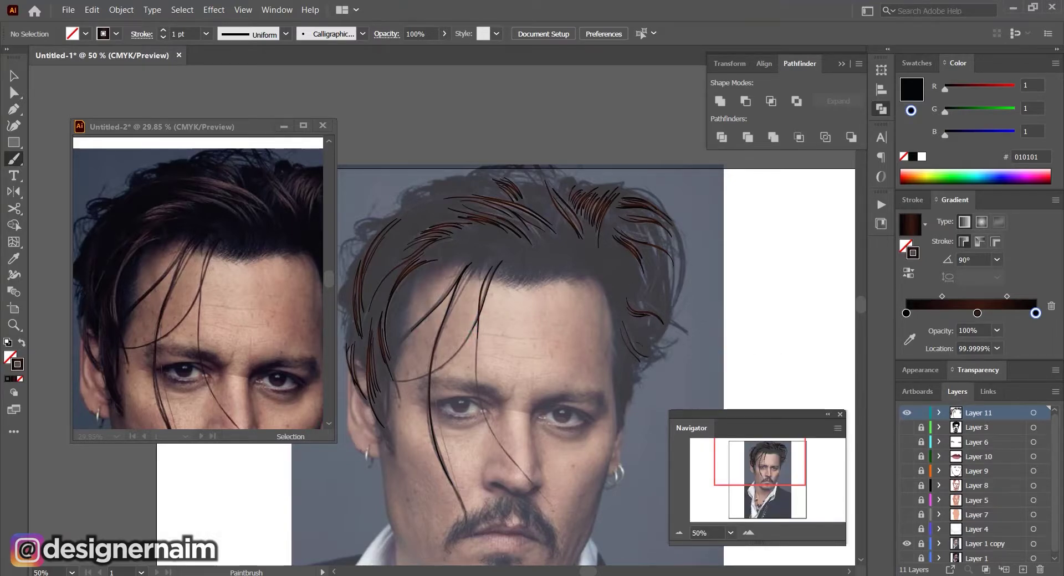
{"action": "key", "text": "ctrl+plus"}
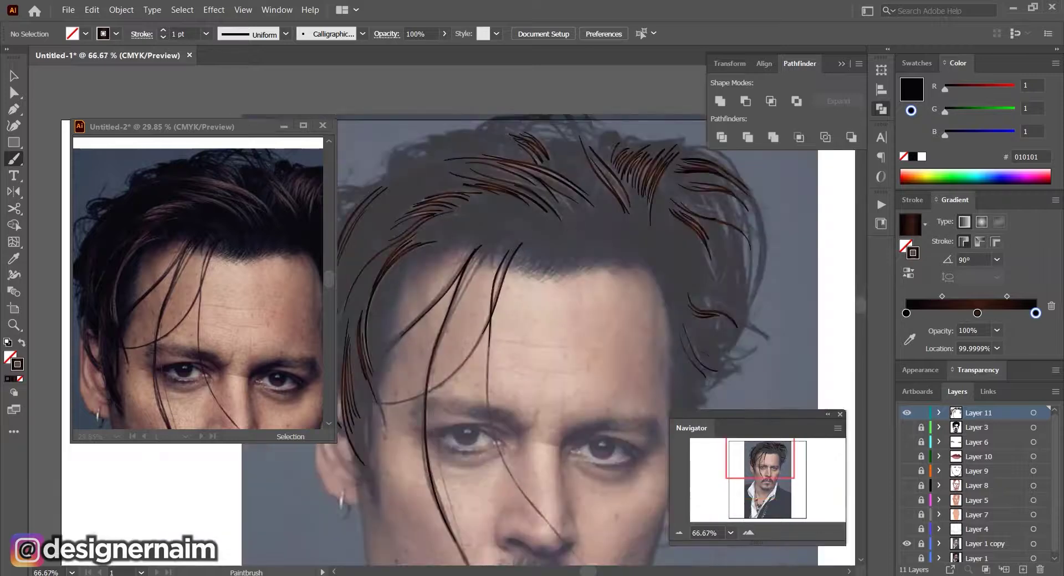
{"action": "left_click_drag", "start_coordinate": [429, 162], "coordinate": [510, 303]}
{"action": "left_click_drag", "start_coordinate": [509, 303], "coordinate": [463, 323]}
Paint a long, nearly vertical strand down the side hair on the viewer's right
{"action": "key", "text": "ctrl+minus"}
{"action": "key", "text": "ctrl+minus"}
{"action": "key", "text": "ctrl+minus"}
{"action": "key", "text": "ctrl+minus"}
{"action": "key", "text": "ctrl+minus"}
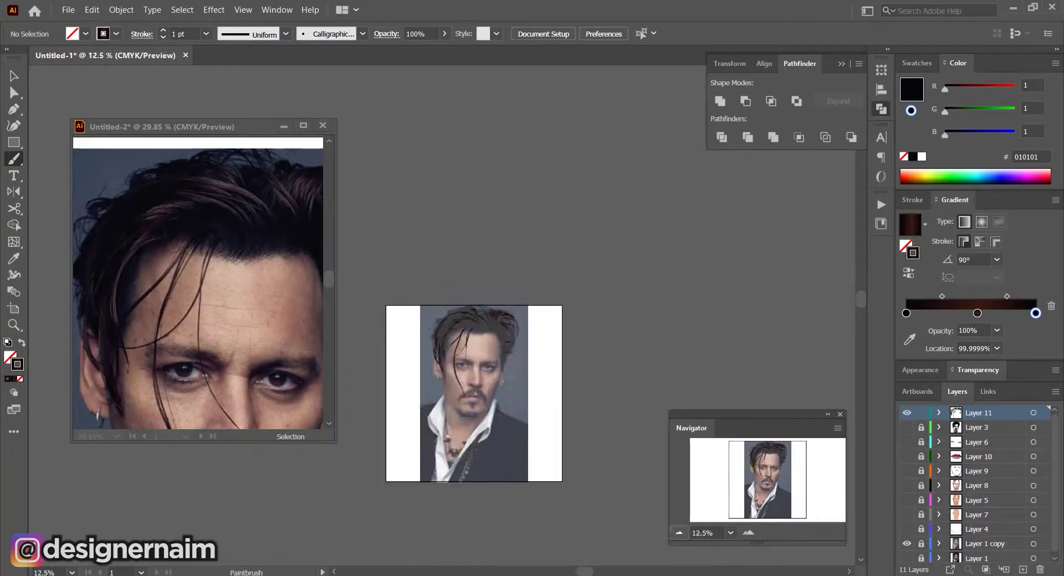
{"action": "key", "text": "ctrl+plus"}
{"action": "key", "text": "ctrl+plus"}
{"action": "key", "text": "ctrl+plus"}
{"action": "key", "text": "ctrl+plus"}
{"action": "key", "text": "ctrl+plus"}
{"action": "key", "text": "ctrl+plus"}
{"action": "left_click_drag", "start_coordinate": [704, 344], "coordinate": [293, 263]}
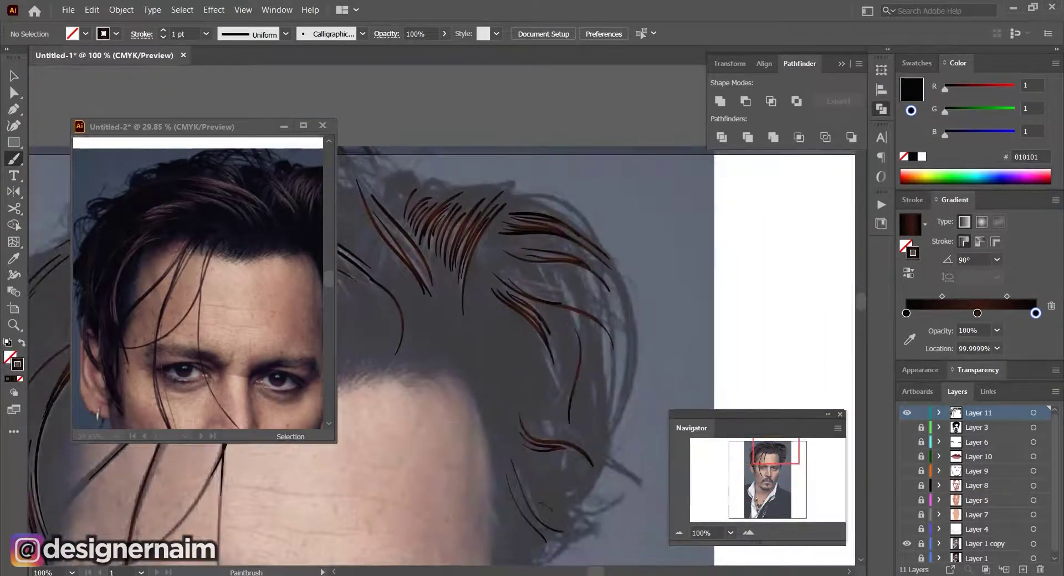
Zoom out to the whole head and close the Untitled-2 reference photo window
{"action": "key", "text": "ctrl+minus"}
{"action": "key", "text": "ctrl+minus"}
{"action": "key", "text": "ctrl+minus"}
{"action": "key", "text": "ctrl+minus"}
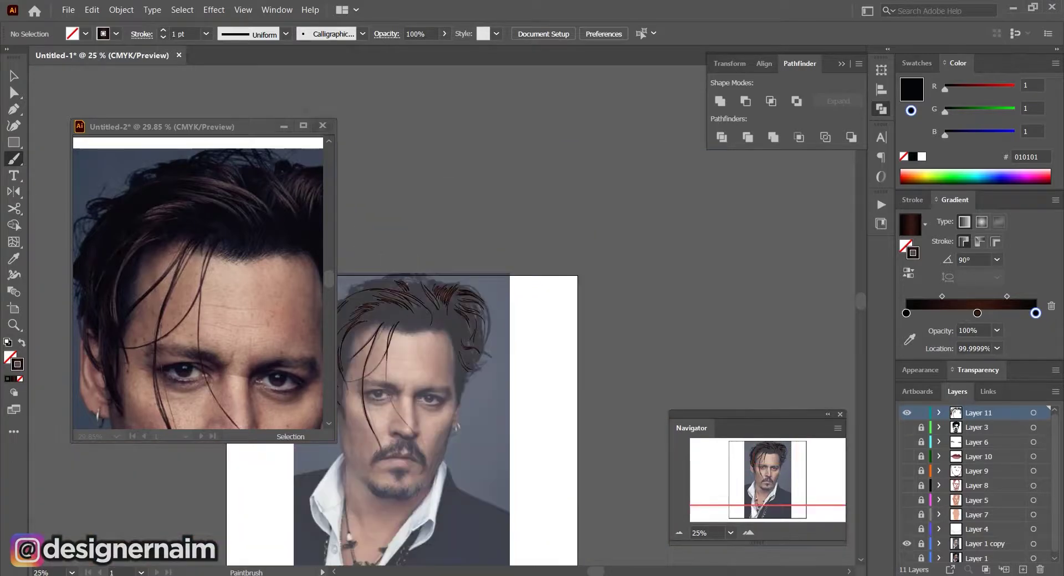
{"action": "left_click", "coordinate": [322, 125]}
{"action": "left_click", "coordinate": [613, 325]}
Zoom in to 100% on the crown and paint more curved strands along the top edge of the hair
{"action": "left_click_drag", "start_coordinate": [757, 415], "coordinate": [747, 415]}
{"action": "left_click", "coordinate": [743, 458]}
{"action": "left_click", "coordinate": [738, 533]}
{"action": "left_click", "coordinate": [738, 533]}
{"action": "left_click", "coordinate": [738, 533]}
{"action": "left_click", "coordinate": [738, 532]}
{"action": "left_click_drag", "start_coordinate": [743, 458], "coordinate": [753, 454]}
{"action": "left_click_drag", "start_coordinate": [591, 267], "coordinate": [571, 217]}
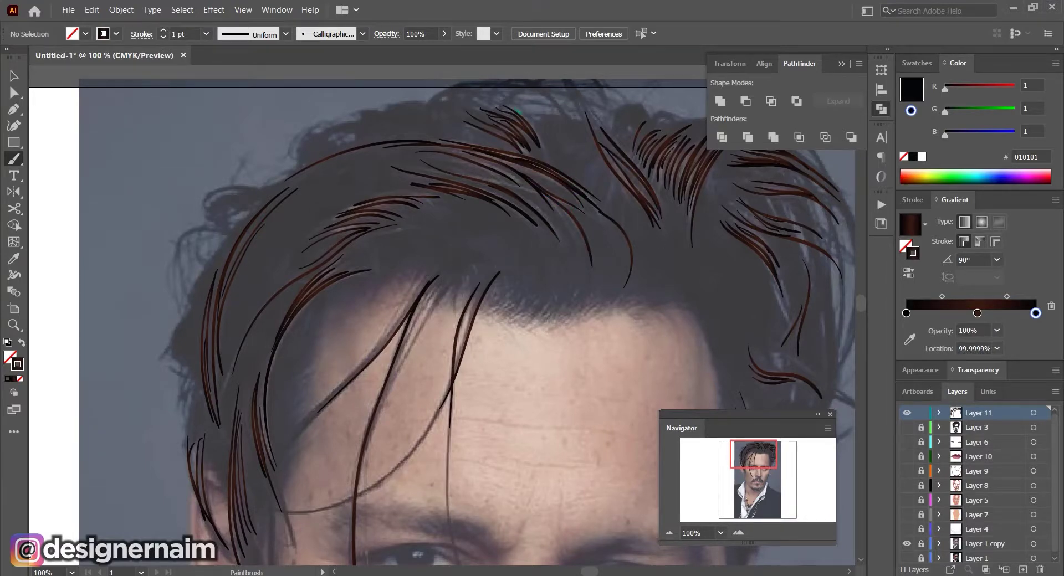
{"action": "left_click_drag", "start_coordinate": [519, 113], "coordinate": [539, 139]}
{"action": "left_click", "coordinate": [754, 449]}
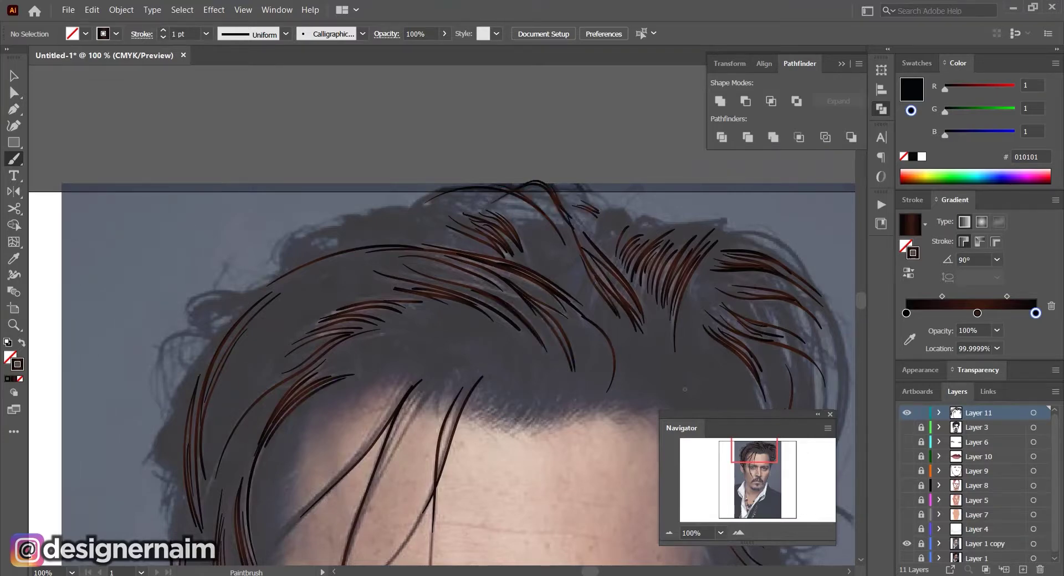
Show all portrait layers and recolor the hair and beard shapes on Layer 3 to black 000000
{"action": "key", "text": "ctrl+minus"}
{"action": "key", "text": "ctrl+minus"}
{"action": "key", "text": "ctrl+minus"}
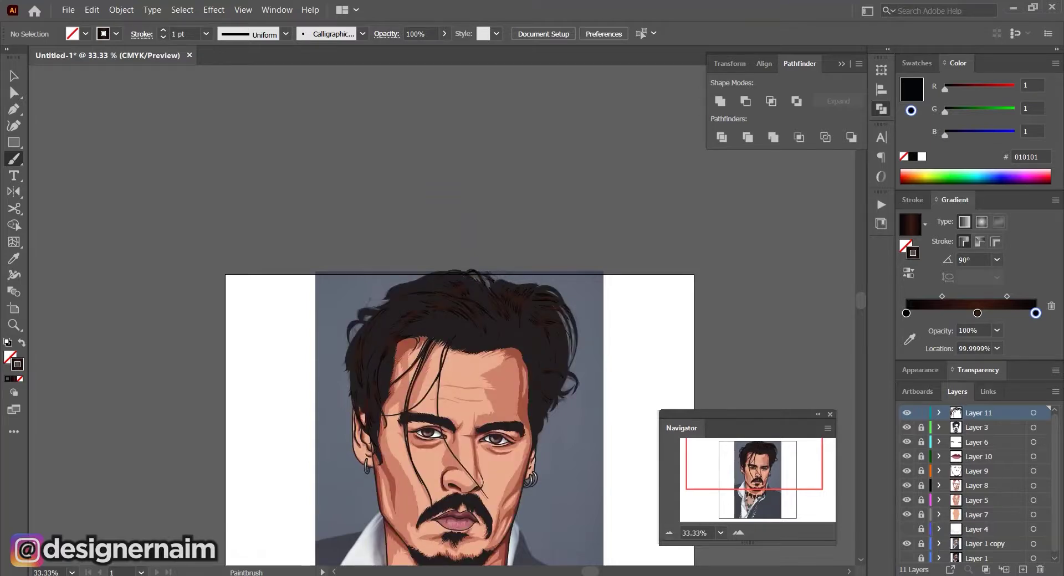
{"action": "key", "text": "v"}
{"action": "left_click", "coordinate": [548, 336]}
{"action": "left_click", "coordinate": [1048, 427]}
{"action": "double_click", "coordinate": [10, 357]}
{"action": "type", "text": "000000"}
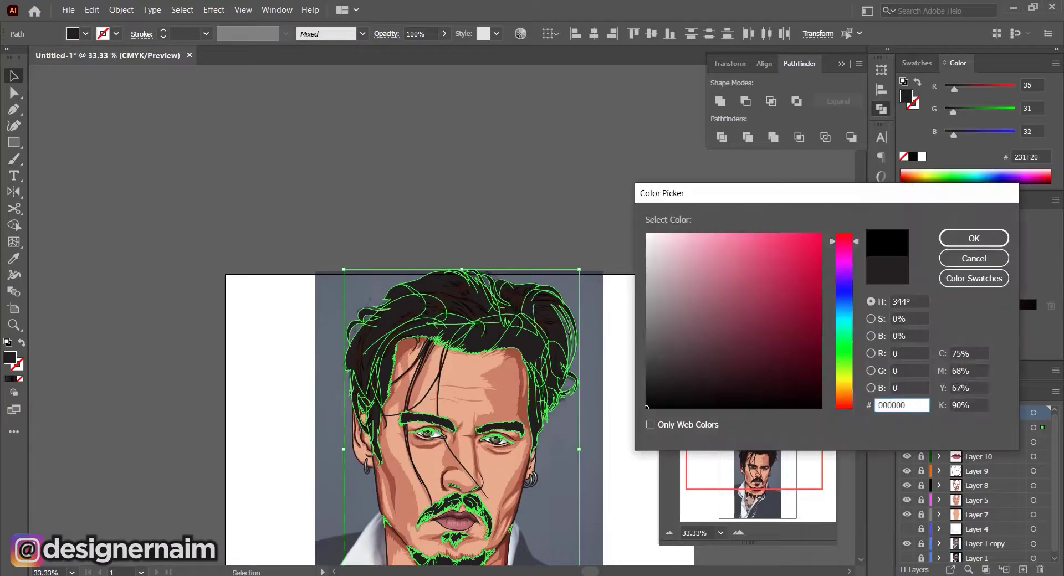
{"action": "key", "text": "Return"}
{"action": "left_click", "coordinate": [754, 249]}
Set the middle gradient stop's brightness to 28% for all Layer 11 hair strands, and deselect them
{"action": "left_click", "coordinate": [1044, 412]}
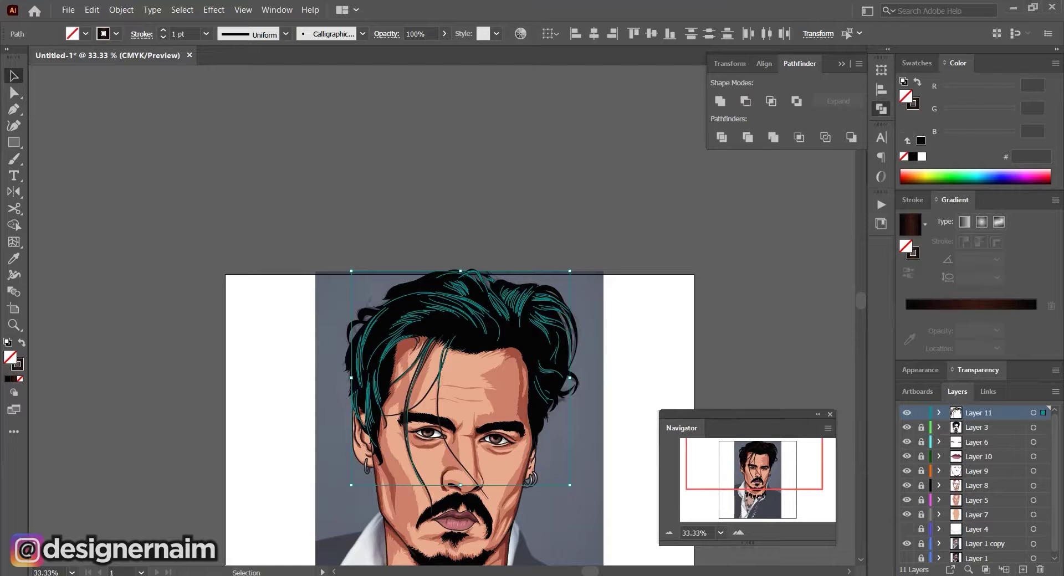
{"action": "left_click", "coordinate": [971, 305]}
{"action": "double_click", "coordinate": [977, 313]}
{"action": "left_click", "coordinate": [1034, 328]}
{"action": "left_click", "coordinate": [964, 358]}
{"action": "left_click_drag", "start_coordinate": [937, 413], "coordinate": [941, 414]}
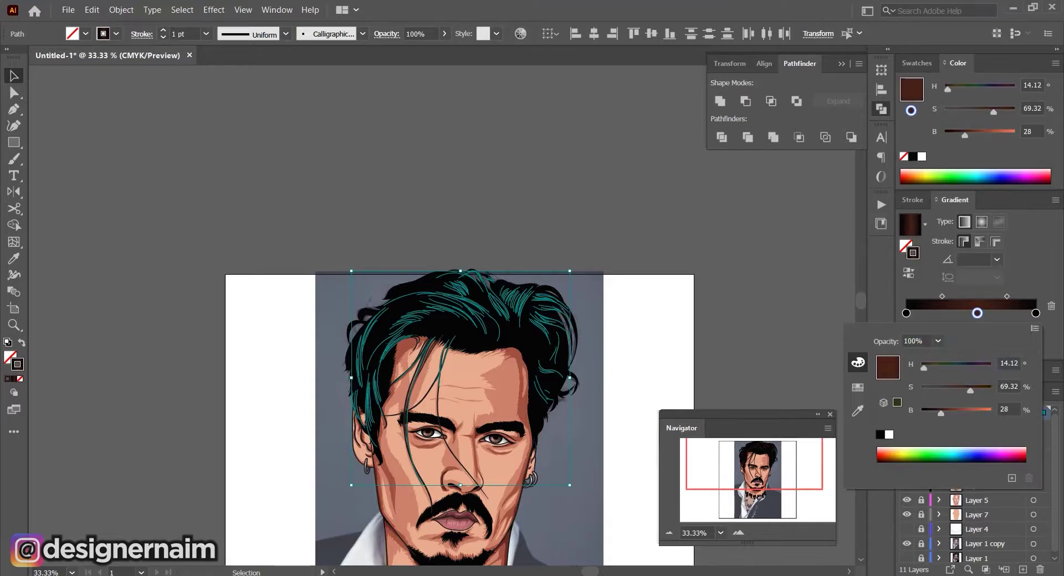
{"action": "left_click", "coordinate": [753, 249]}
{"action": "left_click", "coordinate": [753, 249]}
Hide the Layer 1 copy reference photo, lock Layer 11, and add a new layer directly below Layer 3
{"action": "left_click_drag", "start_coordinate": [742, 414], "coordinate": [742, 418]}
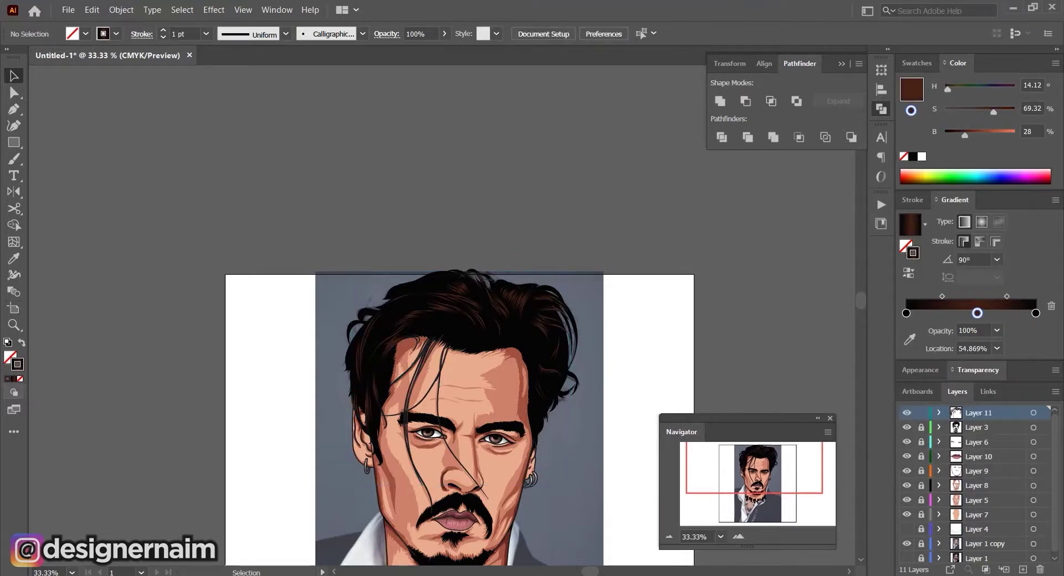
{"action": "left_click_drag", "start_coordinate": [14, 325], "coordinate": [72, 342]}
{"action": "left_click_drag", "start_coordinate": [482, 366], "coordinate": [477, 252]}
{"action": "left_click_drag", "start_coordinate": [14, 325], "coordinate": [123, 334]}
{"action": "left_click_drag", "start_coordinate": [41, 335], "coordinate": [83, 96]}
{"action": "left_click_drag", "start_coordinate": [498, 355], "coordinate": [489, 282]}
{"action": "left_click", "coordinate": [906, 544]}
{"action": "left_click_drag", "start_coordinate": [921, 515], "coordinate": [978, 449]}
{"action": "left_click", "coordinate": [1023, 570]}
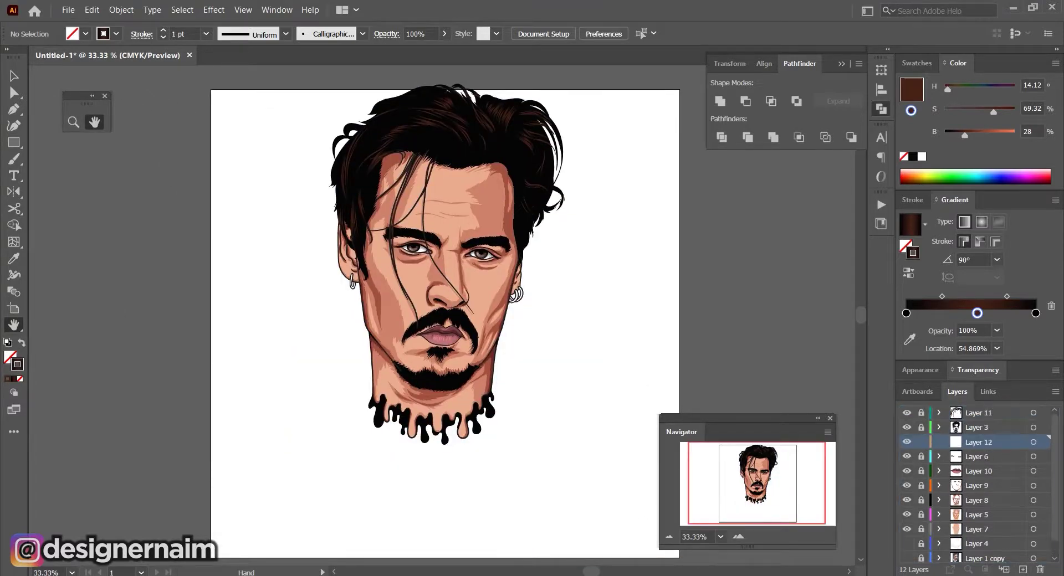
Set the fill to grey 999999 with no stroke for the earring shading
{"action": "left_click", "coordinate": [922, 157]}
{"action": "right_click", "coordinate": [737, 361]}
{"action": "left_click", "coordinate": [778, 387]}
{"action": "left_click", "coordinate": [20, 379]}
{"action": "double_click", "coordinate": [10, 357]}
{"action": "type", "text": "999999"}
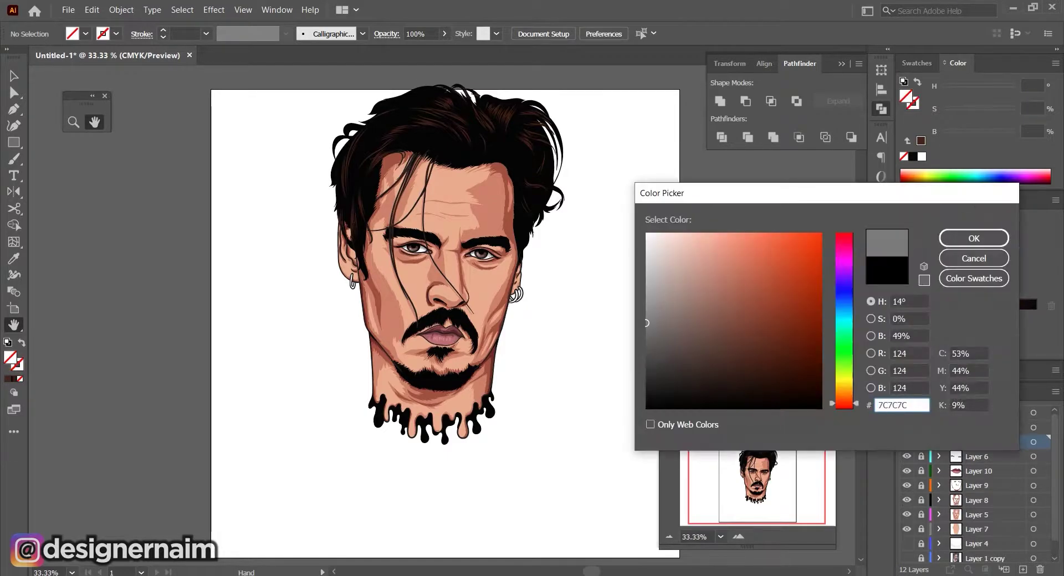
{"action": "key", "text": "Return"}
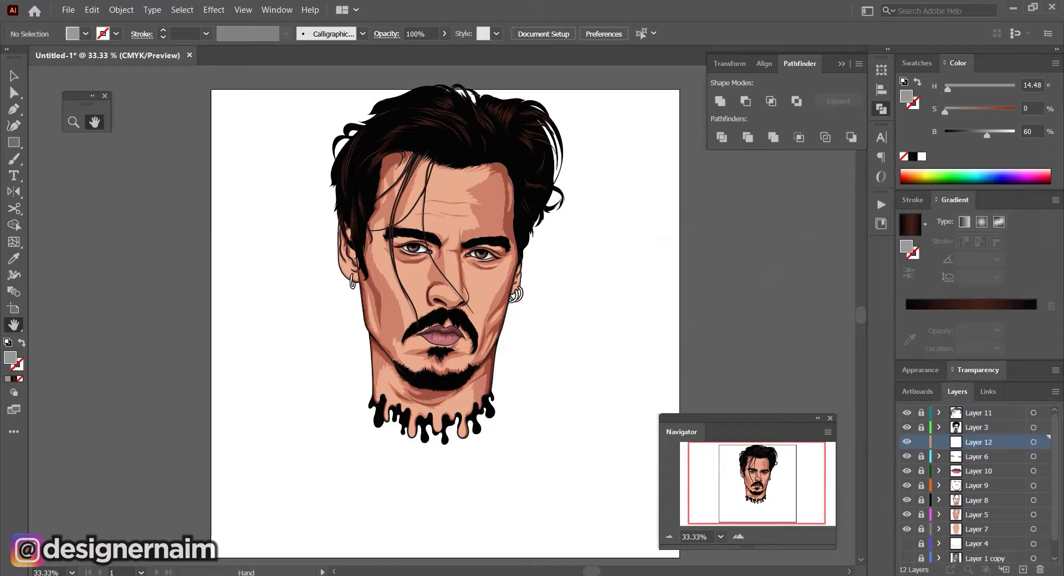
Start a grey Pen tool shape along the outer edge of the hoop earrings on the viewer's right
{"action": "key", "text": "p"}
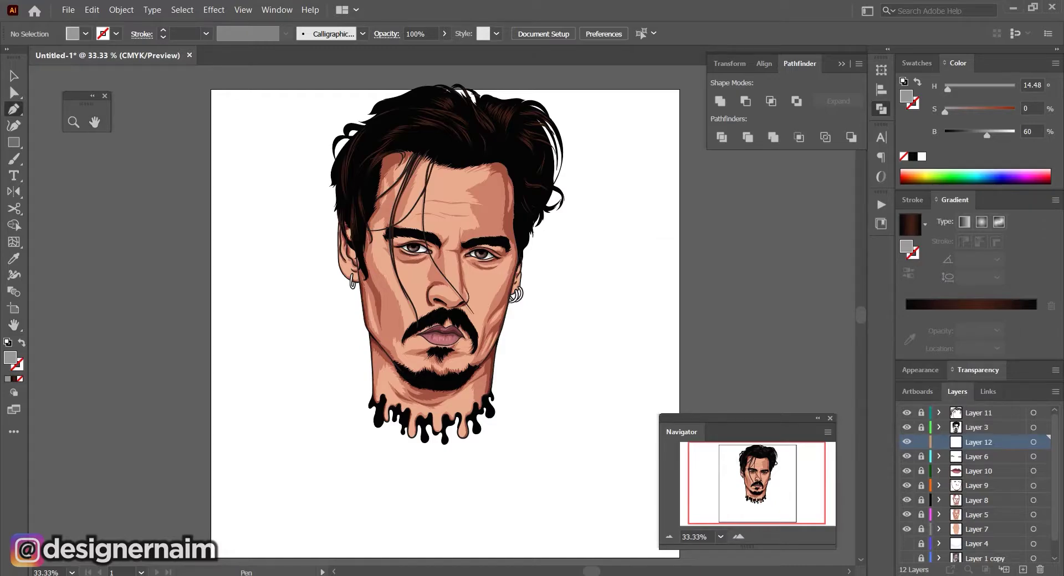
{"action": "scroll", "coordinate": [490, 277], "scroll_direction": "up", "scroll_amount": 7}
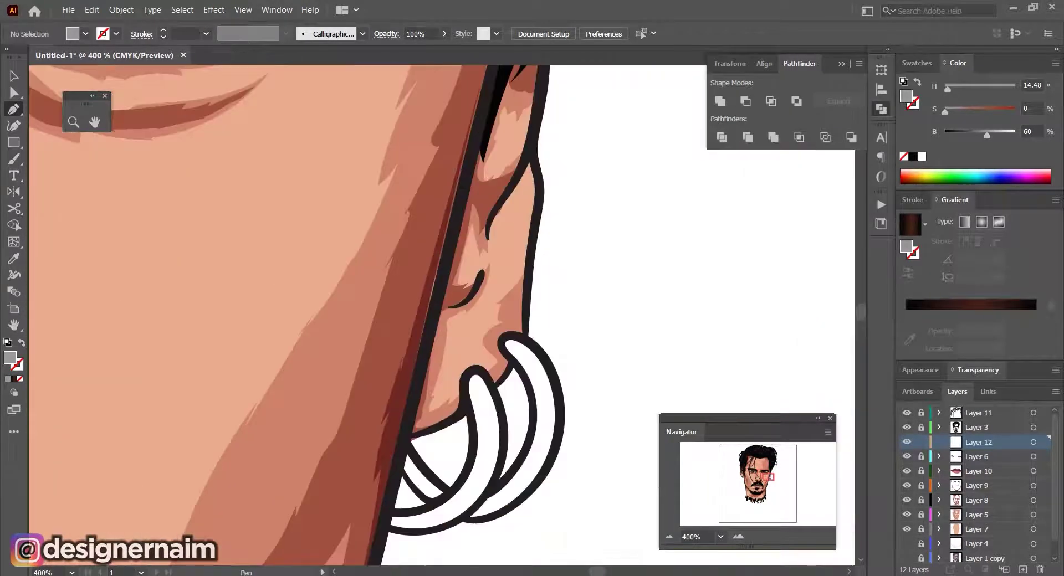
{"action": "left_click", "coordinate": [386, 528]}
{"action": "left_click", "coordinate": [462, 520]}
{"action": "left_click", "coordinate": [508, 508]}
{"action": "left_click", "coordinate": [535, 493]}
{"action": "left_click", "coordinate": [555, 458]}
{"action": "left_click", "coordinate": [557, 425]}
{"action": "left_click", "coordinate": [561, 393]}
{"action": "left_click_drag", "start_coordinate": [514, 335], "coordinate": [500, 340]}
{"action": "left_click_drag", "start_coordinate": [532, 410], "coordinate": [530, 443]}
{"action": "left_click", "coordinate": [492, 492]}
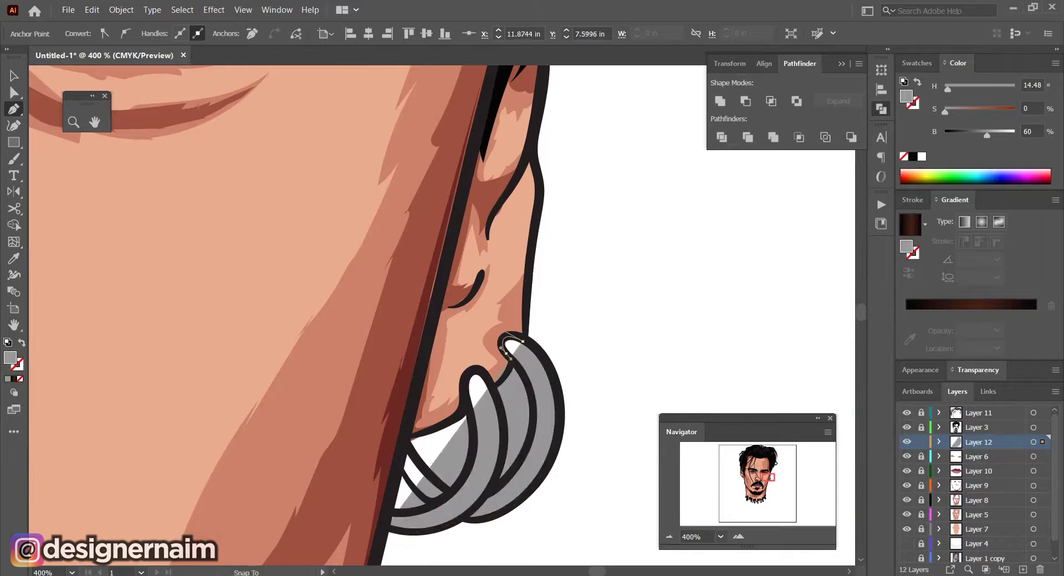
Continue the Pen outline around the inner hoop and add the remaining grey shading on those earrings
{"action": "left_click_drag", "start_coordinate": [475, 370], "coordinate": [463, 377]}
{"action": "mouse_move", "coordinate": [472, 444]}
{"action": "left_mouse_down"}
{"action": "mouse_move", "coordinate": [467, 469]}
{"action": "mouse_move", "coordinate": [416, 455]}
{"action": "left_mouse_up"}
{"action": "left_click", "coordinate": [386, 528]}
{"action": "left_click", "coordinate": [473, 456]}
{"action": "left_click", "coordinate": [451, 492]}
{"action": "left_click", "coordinate": [404, 439]}
{"action": "left_click_drag", "start_coordinate": [400, 469], "coordinate": [408, 512]}
{"action": "left_click", "coordinate": [432, 502]}
{"action": "left_click", "coordinate": [445, 498]}
Raise the brightness of the grey earring fill color to 67%
{"action": "key", "text": "ctrl+minus"}
{"action": "key", "text": "ctrl+minus"}
{"action": "key", "text": "ctrl+minus"}
{"action": "key", "text": "ctrl+minus"}
{"action": "key", "text": "ctrl+minus"}
{"action": "left_click_drag", "start_coordinate": [986, 135], "coordinate": [991, 135]}
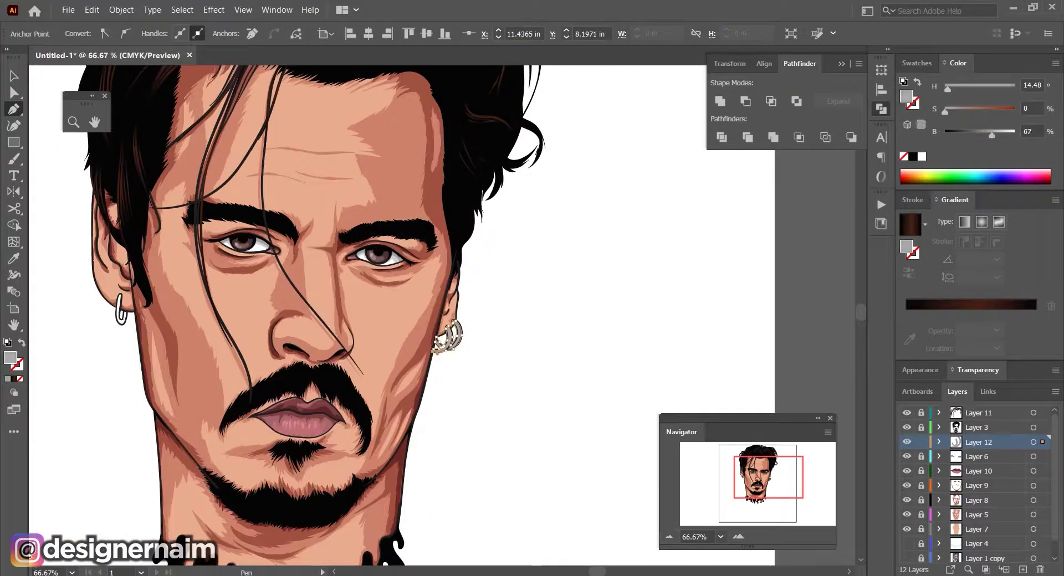
{"action": "right_click", "coordinate": [593, 380]}
{"action": "key", "text": "ctrl+z"}
{"action": "right_click", "coordinate": [556, 339]}
{"action": "left_click", "coordinate": [554, 363]}
{"action": "right_click", "coordinate": [556, 359]}
{"action": "left_click", "coordinate": [604, 349]}
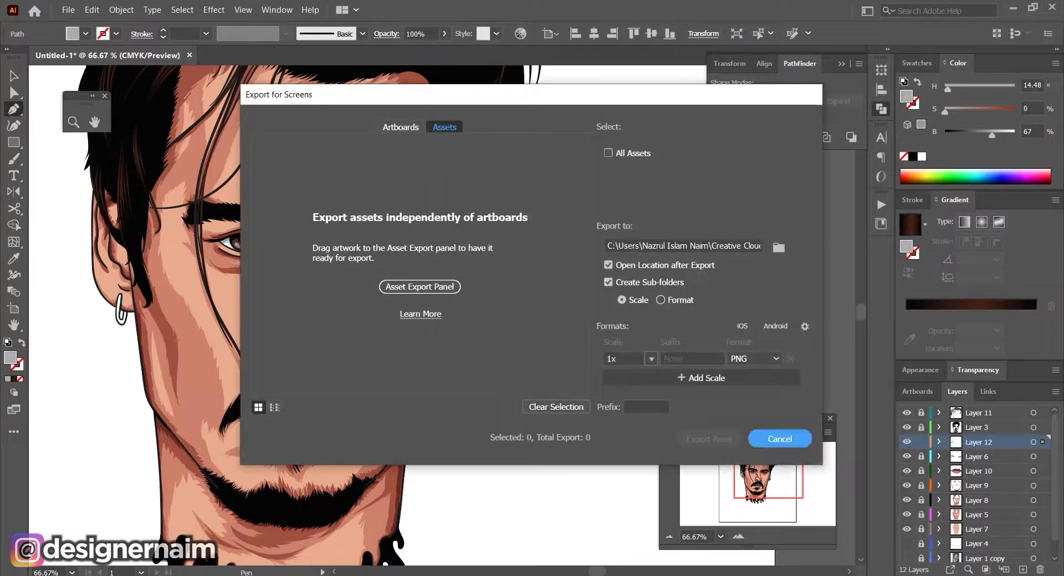
{"action": "left_click", "coordinate": [780, 439]}
{"action": "left_click", "coordinate": [423, 202]}
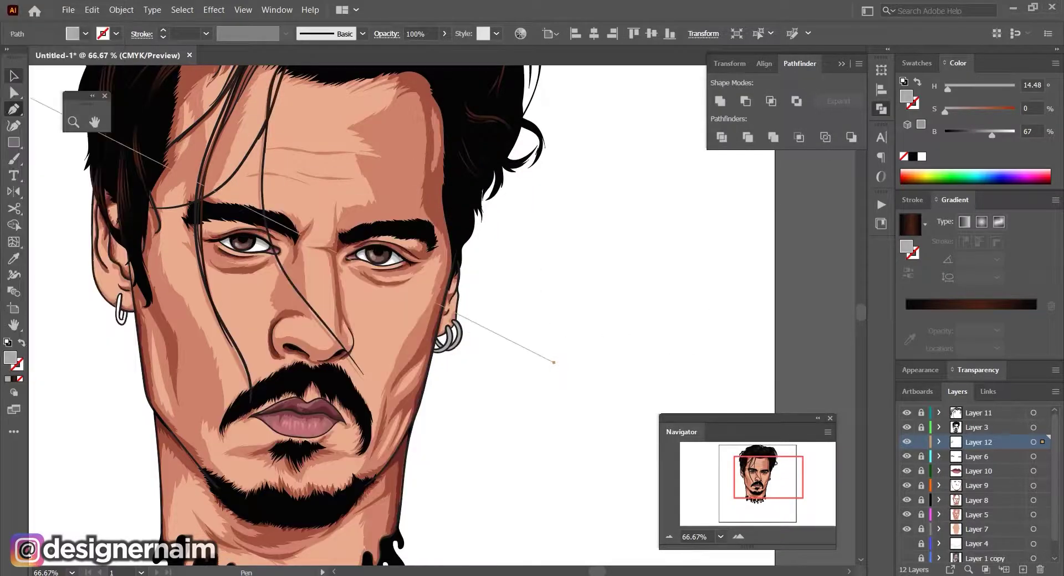
{"action": "left_click", "coordinate": [14, 76]}
{"action": "right_click", "coordinate": [591, 337]}
{"action": "right_click", "coordinate": [635, 295]}
{"action": "left_click", "coordinate": [68, 10]}
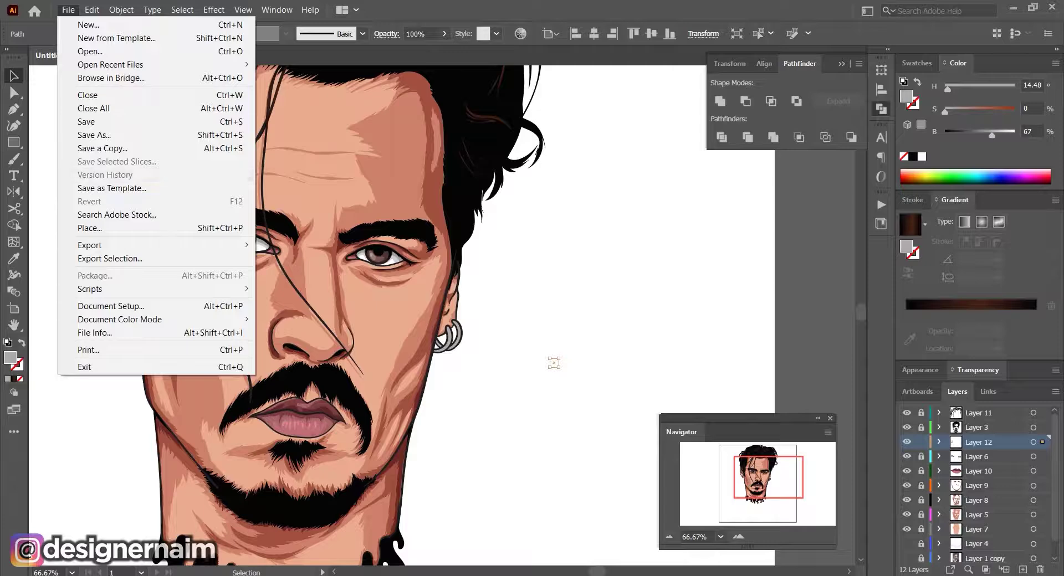
{"action": "mouse_move", "coordinate": [92, 10]}
{"action": "left_click", "coordinate": [116, 148]}
{"action": "key", "text": "ctrl+a"}
{"action": "right_click", "coordinate": [519, 324]}
{"action": "left_click", "coordinate": [519, 326]}
Draw a closed grey Pen tool shape filling the front of the hoop earring on the viewer's left
{"action": "key", "text": "p"}
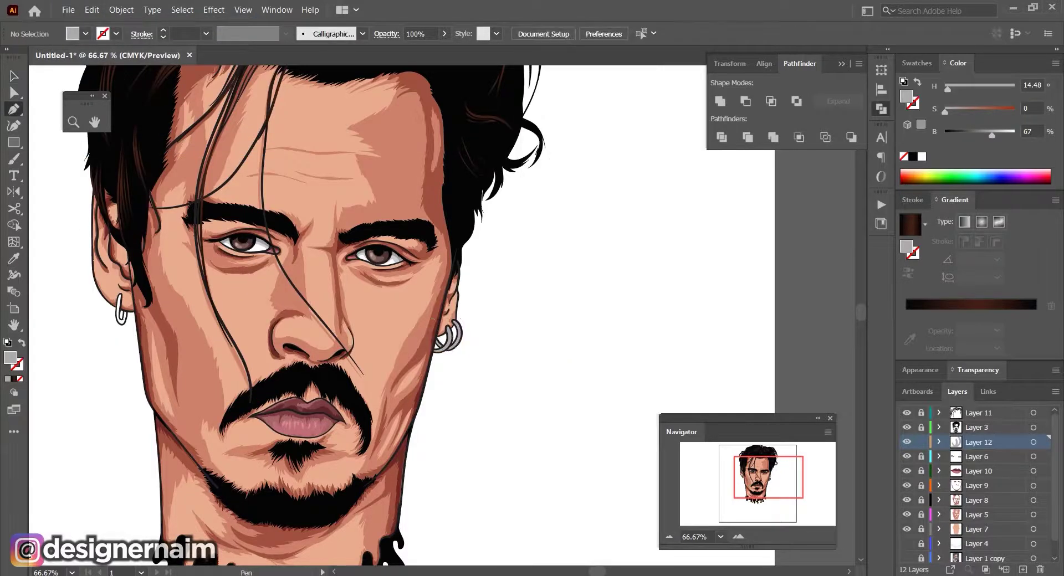
{"action": "scroll", "coordinate": [115, 328], "scroll_direction": "up", "scroll_amount": 3}
{"action": "left_click_drag", "start_coordinate": [115, 328], "coordinate": [430, 308]}
{"action": "scroll", "coordinate": [429, 309], "scroll_direction": "up", "scroll_amount": 1}
{"action": "left_click", "coordinate": [474, 231]}
{"action": "left_click_drag", "start_coordinate": [463, 270], "coordinate": [456, 269]}
{"action": "left_click_drag", "start_coordinate": [452, 244], "coordinate": [453, 226]}
{"action": "left_click_drag", "start_coordinate": [464, 174], "coordinate": [465, 165]}
{"action": "left_click_drag", "start_coordinate": [453, 158], "coordinate": [447, 161]}
{"action": "left_click_drag", "start_coordinate": [437, 220], "coordinate": [436, 238]}
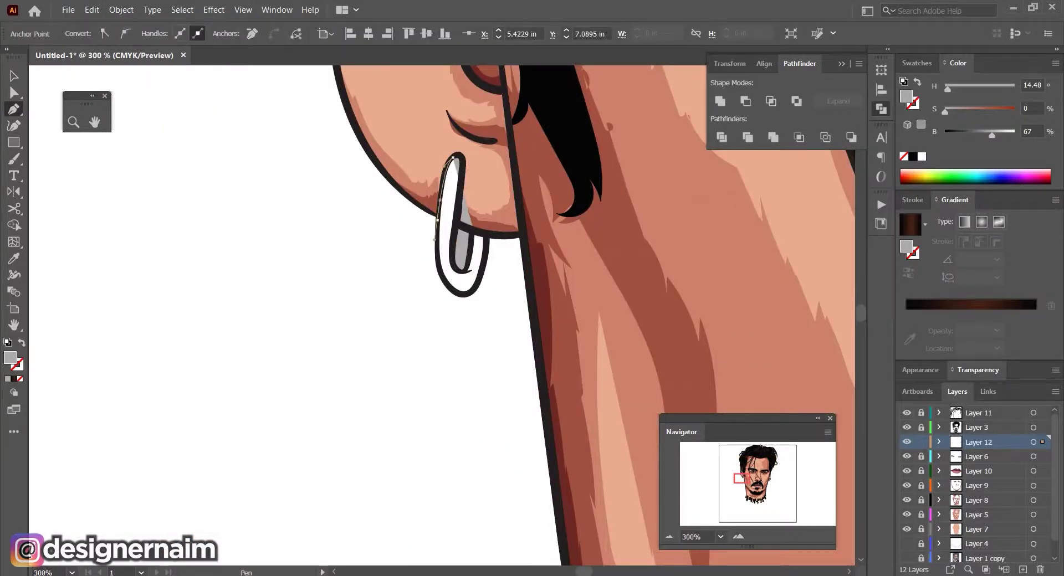
{"action": "left_click_drag", "start_coordinate": [442, 276], "coordinate": [446, 285]}
{"action": "left_click_drag", "start_coordinate": [470, 292], "coordinate": [481, 282]}
{"action": "left_click", "coordinate": [487, 252]}
{"action": "key", "text": "ctrl+minus"}
{"action": "key", "text": "ctrl+minus"}
{"action": "key", "text": "ctrl+minus"}
{"action": "key", "text": "ctrl+minus"}
{"action": "left_click_drag", "start_coordinate": [474, 231], "coordinate": [249, 236]}
{"action": "key", "text": "v"}
{"action": "left_click", "coordinate": [637, 387]}
Draw a shadow shape on the lower part of the back hoop on the viewer's right and set its brightness to 45%
{"action": "key", "text": "ctrl+plus"}
{"action": "key", "text": "ctrl+plus"}
{"action": "key", "text": "ctrl+plus"}
{"action": "key", "text": "ctrl+plus"}
{"action": "left_click_drag", "start_coordinate": [759, 478], "coordinate": [771, 479]}
{"action": "key", "text": "p"}
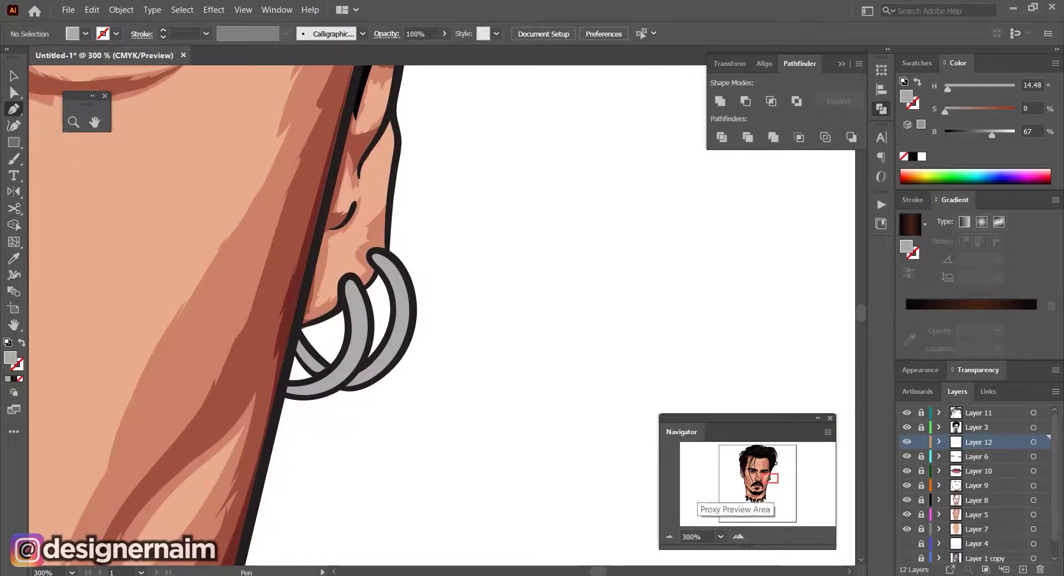
{"action": "key", "text": "ctrl+plus"}
{"action": "key", "text": "ctrl+plus"}
{"action": "key", "text": "ctrl+plus"}
{"action": "left_click", "coordinate": [167, 510]}
{"action": "left_click", "coordinate": [218, 458]}
{"action": "left_click_drag", "start_coordinate": [251, 436], "coordinate": [265, 456]}
{"action": "key", "text": "ctrl+z"}
{"action": "left_click", "coordinate": [256, 476]}
{"action": "left_click", "coordinate": [294, 456]}
{"action": "left_click_drag", "start_coordinate": [249, 493], "coordinate": [138, 508]}
{"action": "left_click_drag", "start_coordinate": [992, 135], "coordinate": [977, 135]}
Draw a dark grey shadow shape along the short diagonal hoop segment beside the jaw
{"action": "left_click_drag", "start_coordinate": [771, 479], "coordinate": [768, 479]}
{"action": "left_click", "coordinate": [465, 373]}
{"action": "left_click", "coordinate": [517, 424]}
{"action": "left_click_drag", "start_coordinate": [502, 435], "coordinate": [523, 471]}
{"action": "left_click", "coordinate": [550, 453]}
{"action": "left_click_drag", "start_coordinate": [506, 466], "coordinate": [495, 459]}
{"action": "left_click", "coordinate": [458, 406]}
Draw a dark grey Pen shadow over the lower end of the front hoop on the viewer's right
{"action": "left_click", "coordinate": [544, 527]}
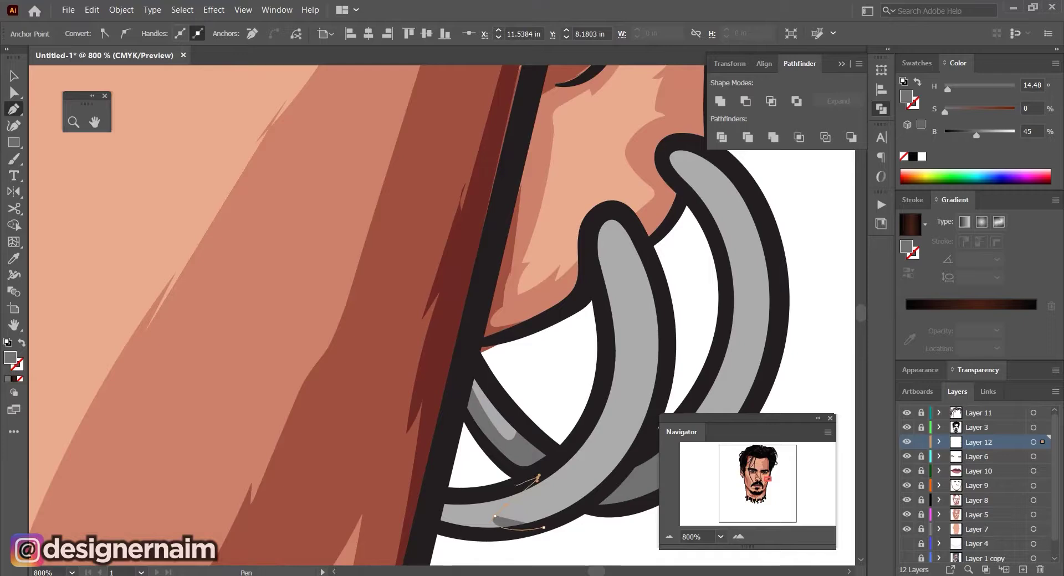
{"action": "left_click_drag", "start_coordinate": [496, 520], "coordinate": [499, 506]}
{"action": "left_click", "coordinate": [539, 477]}
{"action": "left_click_drag", "start_coordinate": [479, 497], "coordinate": [461, 496]}
{"action": "left_click", "coordinate": [438, 494]}
{"action": "left_click", "coordinate": [434, 525]}
{"action": "left_click", "coordinate": [543, 527]}
{"action": "key", "text": "ctrl+z"}
{"action": "key", "text": "ctrl+z"}
{"action": "left_click_drag", "start_coordinate": [538, 527], "coordinate": [595, 432]}
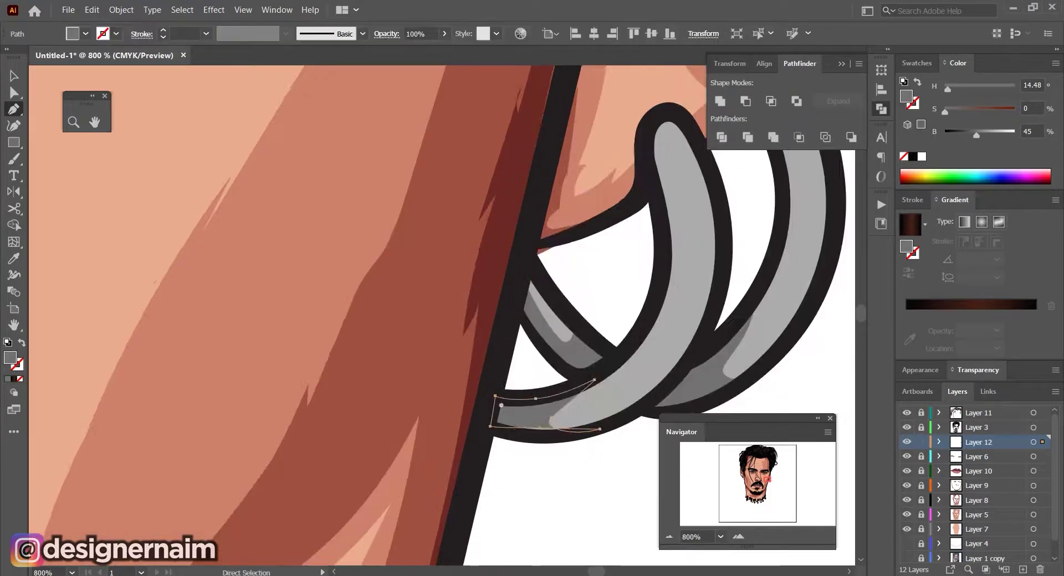
{"action": "key", "text": "ctrl+z"}
{"action": "key", "text": "ctrl+z"}
{"action": "left_click_drag", "start_coordinate": [566, 470], "coordinate": [621, 470]}
{"action": "left_click", "coordinate": [380, 274]}
{"action": "left_click", "coordinate": [363, 352]}
{"action": "left_click_drag", "start_coordinate": [662, 364], "coordinate": [583, 381]}
{"action": "left_click", "coordinate": [631, 344], "text": "ctrl"}
{"action": "left_click_drag", "start_coordinate": [630, 344], "coordinate": [485, 344]}
{"action": "left_click_drag", "start_coordinate": [723, 345], "coordinate": [772, 344]}
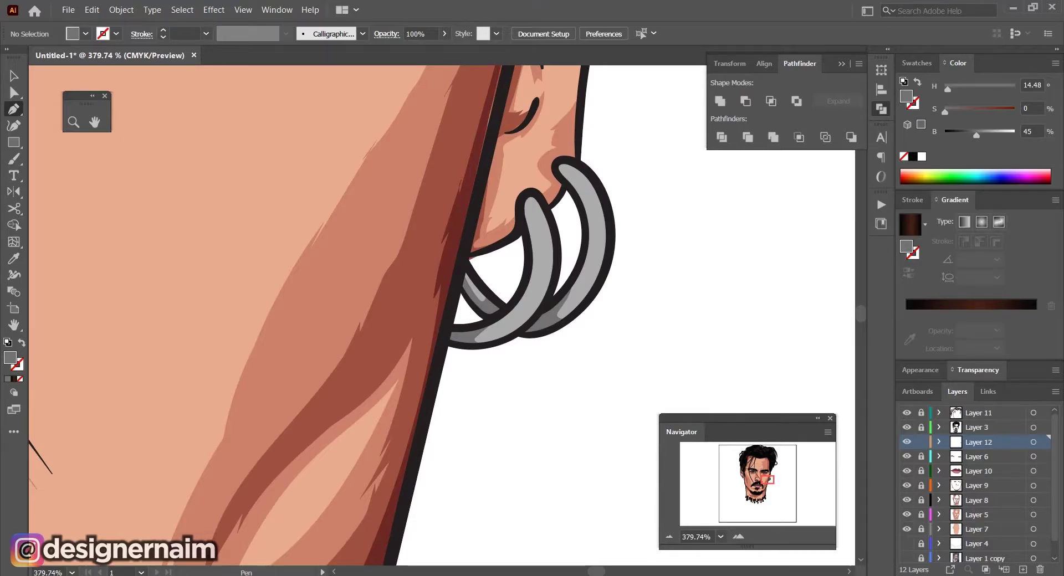
Set the fill brightness to 84% and draw a light grey highlight along the curve of the front hoop
{"action": "left_click_drag", "start_coordinate": [605, 321], "coordinate": [551, 321]}
{"action": "left_click_drag", "start_coordinate": [551, 322], "coordinate": [443, 324]}
{"action": "left_click_drag", "start_coordinate": [560, 313], "coordinate": [653, 313]}
{"action": "left_click", "coordinate": [588, 324]}
{"action": "left_click_drag", "start_coordinate": [992, 136], "coordinate": [1004, 135]}
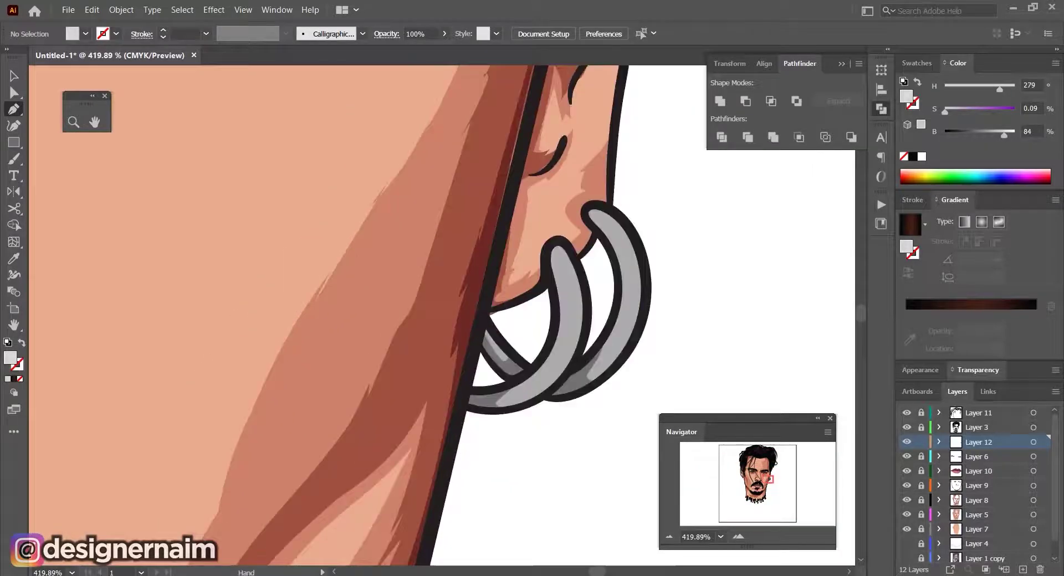
{"action": "left_click_drag", "start_coordinate": [555, 332], "coordinate": [606, 332]}
{"action": "left_click", "coordinate": [562, 175]}
{"action": "left_click_drag", "start_coordinate": [601, 145], "coordinate": [628, 172]}
{"action": "left_click_drag", "start_coordinate": [554, 421], "coordinate": [554, 313]}
{"action": "left_click", "coordinate": [463, 417]}
{"action": "left_click_drag", "start_coordinate": [554, 232], "coordinate": [539, 386]}
{"action": "left_click_drag", "start_coordinate": [606, 388], "coordinate": [624, 297]}
{"action": "left_click", "coordinate": [586, 191]}
{"action": "left_click_drag", "start_coordinate": [581, 244], "coordinate": [524, 244]}
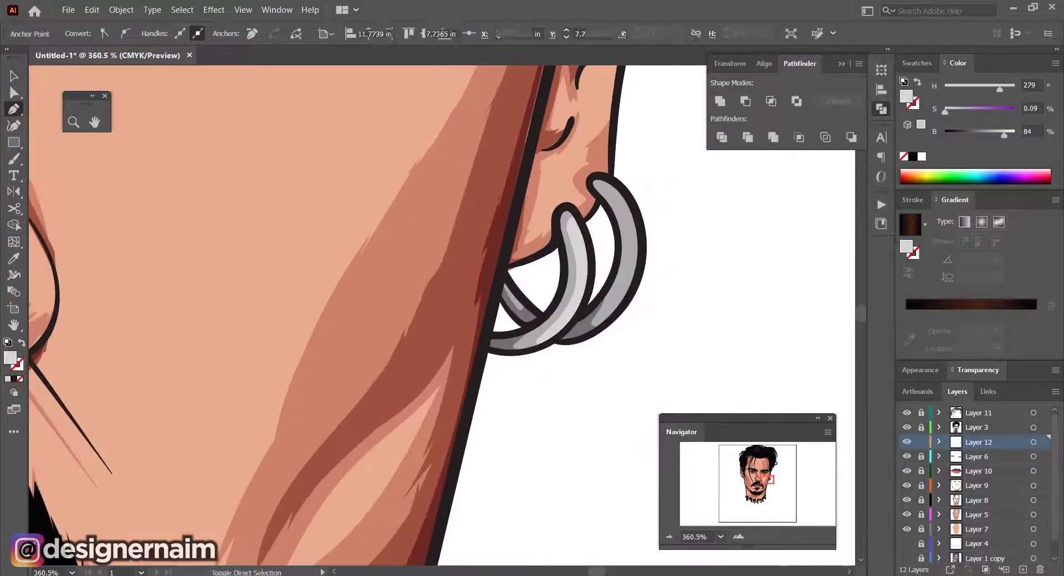
Draw a light grey highlight shape along the back hoop on the viewer's right
{"action": "left_click_drag", "start_coordinate": [634, 227], "coordinate": [654, 227]}
{"action": "left_click_drag", "start_coordinate": [587, 161], "coordinate": [575, 165]}
{"action": "left_click_drag", "start_coordinate": [615, 316], "coordinate": [637, 222]}
{"action": "left_click", "coordinate": [596, 290]}
{"action": "left_click_drag", "start_coordinate": [620, 233], "coordinate": [611, 191]}
{"action": "left_click", "coordinate": [572, 181]}
{"action": "left_click", "coordinate": [681, 222], "text": "ctrl"}
{"action": "key", "text": "ctrl+z"}
{"action": "key", "text": "ctrl+z"}
{"action": "left_click_drag", "start_coordinate": [670, 239], "coordinate": [522, 325]}
Draw a narrow light grey highlight along the outer edge of the earring on the viewer's left
{"action": "left_click", "coordinate": [609, 310], "text": "ctrl"}
{"action": "left_click_drag", "start_coordinate": [210, 321], "coordinate": [720, 310]}
{"action": "left_click_drag", "start_coordinate": [509, 310], "coordinate": [568, 311]}
{"action": "left_click_drag", "start_coordinate": [508, 245], "coordinate": [505, 271]}
{"action": "left_click_drag", "start_coordinate": [484, 354], "coordinate": [485, 390]}
{"action": "left_click_drag", "start_coordinate": [504, 455], "coordinate": [494, 451]}
{"action": "left_click_drag", "start_coordinate": [471, 405], "coordinate": [469, 372]}
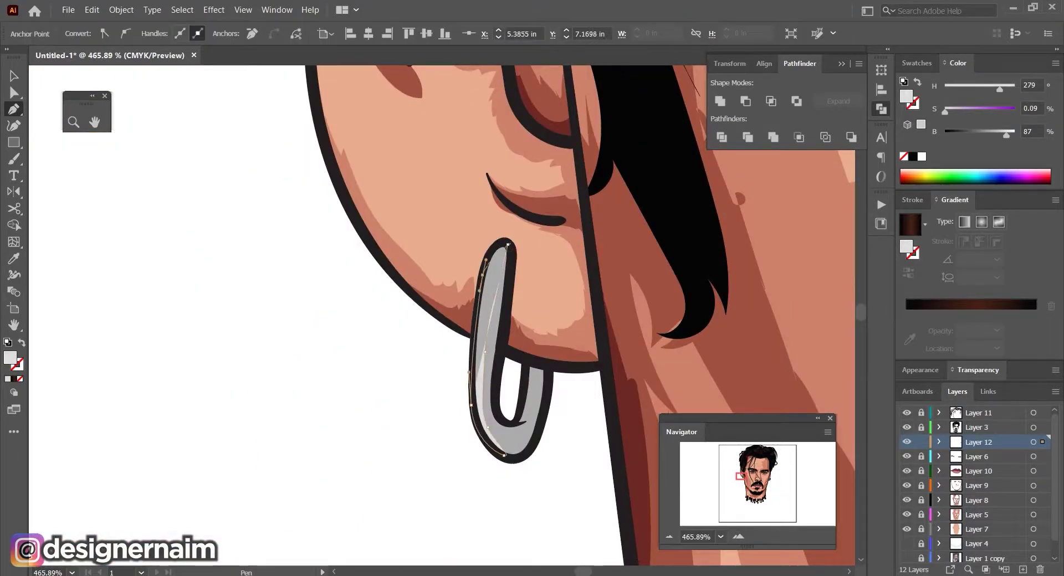
{"action": "left_click", "coordinate": [508, 244]}
{"action": "left_click", "coordinate": [354, 388], "text": "ctrl"}
Add another closed Pen shading shape to the earring on the viewer's left
{"action": "left_click_drag", "start_coordinate": [498, 310], "coordinate": [394, 299]}
{"action": "left_click", "coordinate": [803, 384], "text": "ctrl"}
{"action": "left_click_drag", "start_coordinate": [394, 397], "coordinate": [428, 374]}
{"action": "left_click_drag", "start_coordinate": [423, 337], "coordinate": [403, 333]}
{"action": "left_click", "coordinate": [389, 338]}
{"action": "left_click_drag", "start_coordinate": [408, 324], "coordinate": [437, 360]}
{"action": "left_click", "coordinate": [428, 233]}
{"action": "left_click", "coordinate": [458, 235]}
{"action": "left_click", "coordinate": [395, 397]}
{"action": "left_click", "coordinate": [498, 366], "text": "ctrl"}
{"action": "left_click_drag", "start_coordinate": [502, 366], "coordinate": [355, 332]}
Make Layer 11 the active layer and switch to the Paintbrush tool
{"action": "left_click_drag", "start_coordinate": [581, 332], "coordinate": [445, 336]}
{"action": "key", "text": "v"}
{"action": "left_click", "coordinate": [979, 413]}
{"action": "key", "text": "b"}
{"action": "mouse_move", "coordinate": [436, 403]}
{"action": "left_mouse_down"}
{"action": "mouse_move", "coordinate": [504, 404]}
{"action": "mouse_move", "coordinate": [482, 410]}
{"action": "left_mouse_up"}
{"action": "left_click_drag", "start_coordinate": [471, 411], "coordinate": [622, 327]}
Select all line art on Layer 3, set its stroke colour to black, and lock the layer
{"action": "left_click", "coordinate": [1033, 428]}
{"action": "left_click_drag", "start_coordinate": [490, 221], "coordinate": [433, 221]}
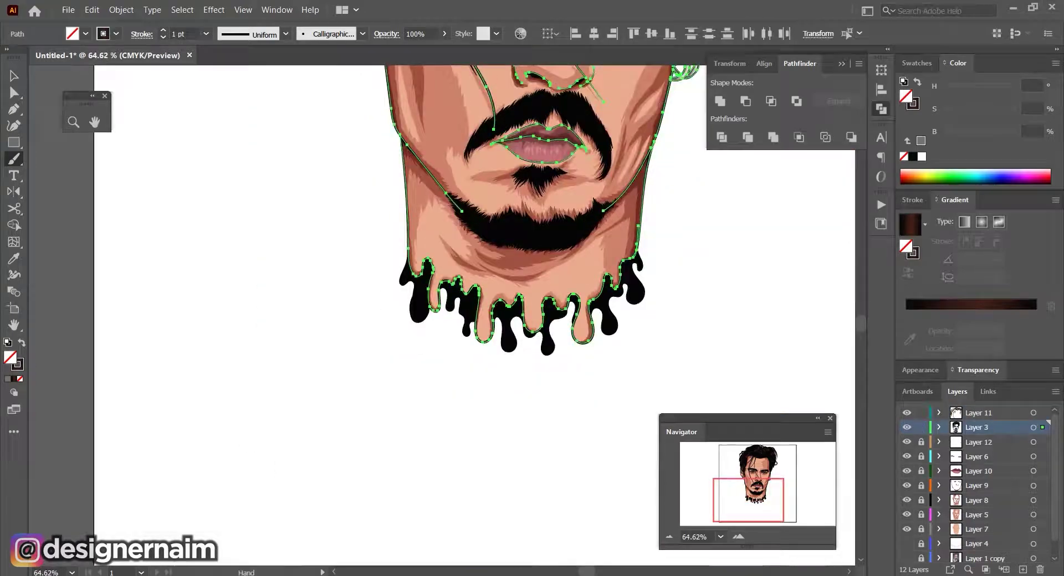
{"action": "left_click_drag", "start_coordinate": [549, 166], "coordinate": [620, 233]}
{"action": "double_click", "coordinate": [18, 364]}
{"action": "left_click", "coordinate": [647, 410]}
{"action": "left_click", "coordinate": [974, 238]}
{"action": "left_click", "coordinate": [693, 310], "text": "ctrl"}
{"action": "left_click_drag", "start_coordinate": [720, 235], "coordinate": [610, 235]}
{"action": "left_click", "coordinate": [921, 427]}
Activate Layer 11 and pick up the brown gradient stroke from its artwork for the Paintbrush
{"action": "left_click", "coordinate": [978, 412]}
{"action": "left_click_drag", "start_coordinate": [638, 307], "coordinate": [737, 307]}
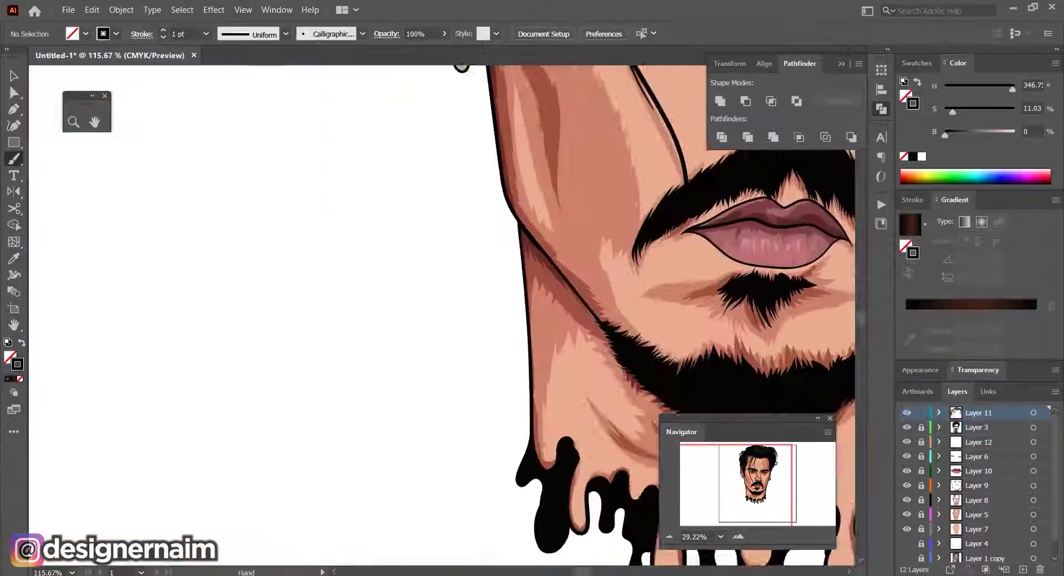
{"action": "left_click_drag", "start_coordinate": [388, 443], "coordinate": [321, 443]}
{"action": "left_click", "coordinate": [1034, 413]}
{"action": "left_click", "coordinate": [977, 313]}
{"action": "left_click", "coordinate": [360, 333], "text": "ctrl"}
Paint short brown gradient hair strands with the Paintbrush across the chin beard
{"action": "left_click_drag", "start_coordinate": [507, 438], "coordinate": [610, 437]}
{"action": "left_click_drag", "start_coordinate": [625, 334], "coordinate": [615, 356]}
{"action": "left_click_drag", "start_coordinate": [634, 336], "coordinate": [623, 359]}
{"action": "left_click_drag", "start_coordinate": [640, 333], "coordinate": [641, 355]}
{"action": "left_click_drag", "start_coordinate": [652, 336], "coordinate": [653, 356]}
{"action": "left_click_drag", "start_coordinate": [670, 335], "coordinate": [645, 368]}
{"action": "left_click_drag", "start_coordinate": [701, 328], "coordinate": [678, 360]}
{"action": "left_click_drag", "start_coordinate": [730, 320], "coordinate": [711, 344]}
{"action": "left_click_drag", "start_coordinate": [739, 294], "coordinate": [737, 336]}
Paint more fine brown gradient hair strands on the remaining facial hair, including the moustache
{"action": "left_click_drag", "start_coordinate": [610, 310], "coordinate": [565, 311]}
{"action": "left_click_drag", "start_coordinate": [655, 271], "coordinate": [640, 286]}
{"action": "left_click_drag", "start_coordinate": [665, 222], "coordinate": [510, 312]}
{"action": "left_click_drag", "start_coordinate": [595, 263], "coordinate": [590, 274]}
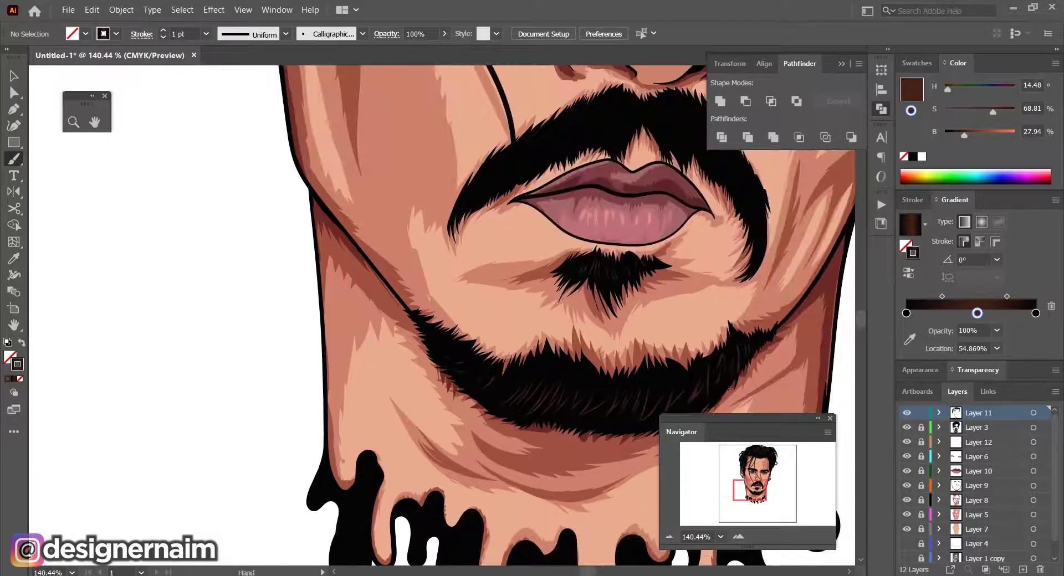
{"action": "left_click_drag", "start_coordinate": [588, 233], "coordinate": [498, 366]}
{"action": "left_click_drag", "start_coordinate": [577, 234], "coordinate": [582, 240]}
{"action": "left_click_drag", "start_coordinate": [589, 226], "coordinate": [591, 249]}
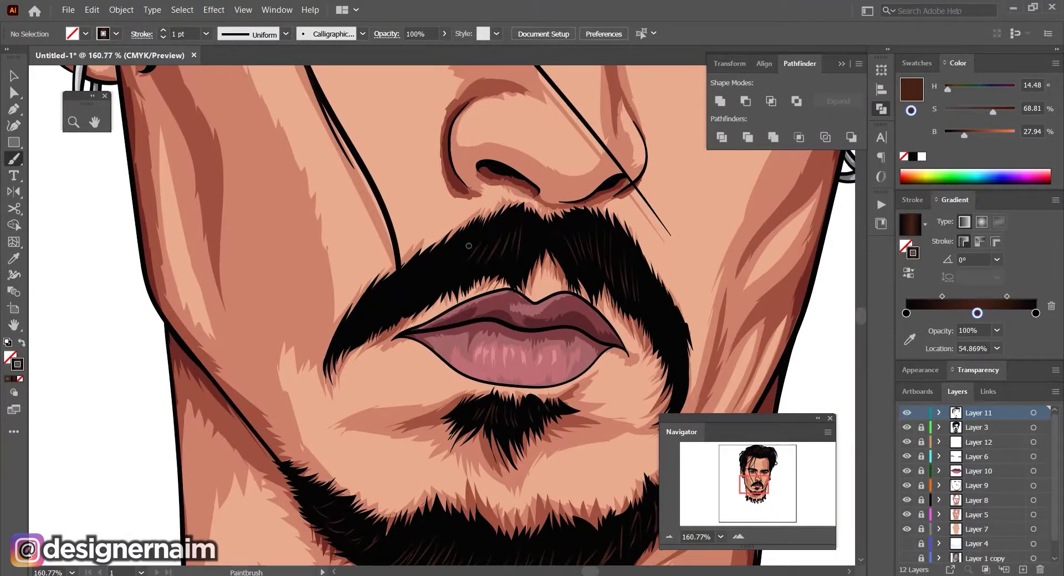